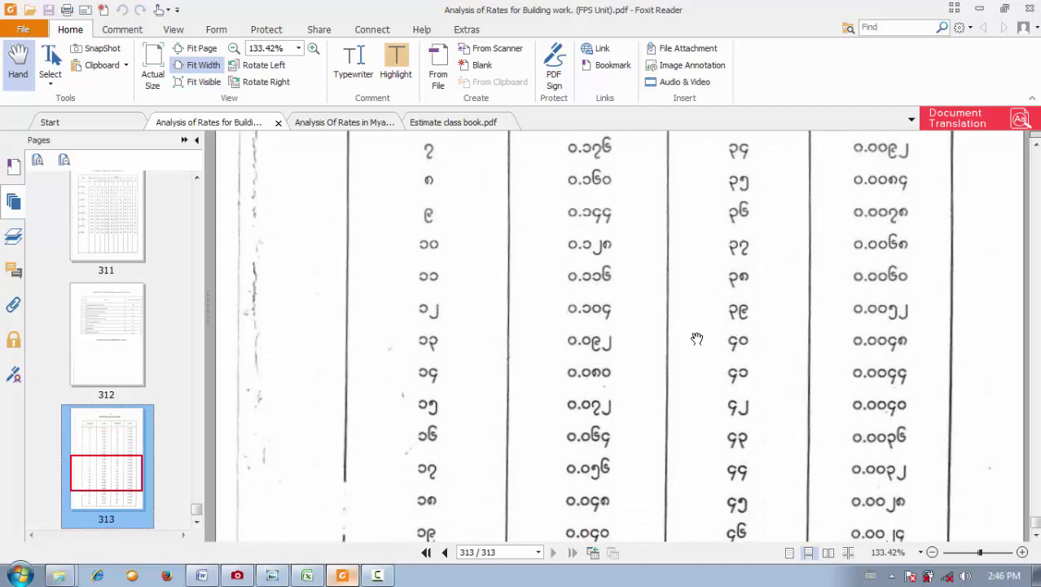
- Examine the roofing sheet gauge-to-inch conversion table on page 313 from its header down through the last gauge rows
{"action": "scroll", "coordinate": [535, 465], "scroll_direction": "up", "scroll_amount": 5}
{"action": "scroll", "coordinate": [631, 381], "scroll_direction": "up", "scroll_amount": 2}
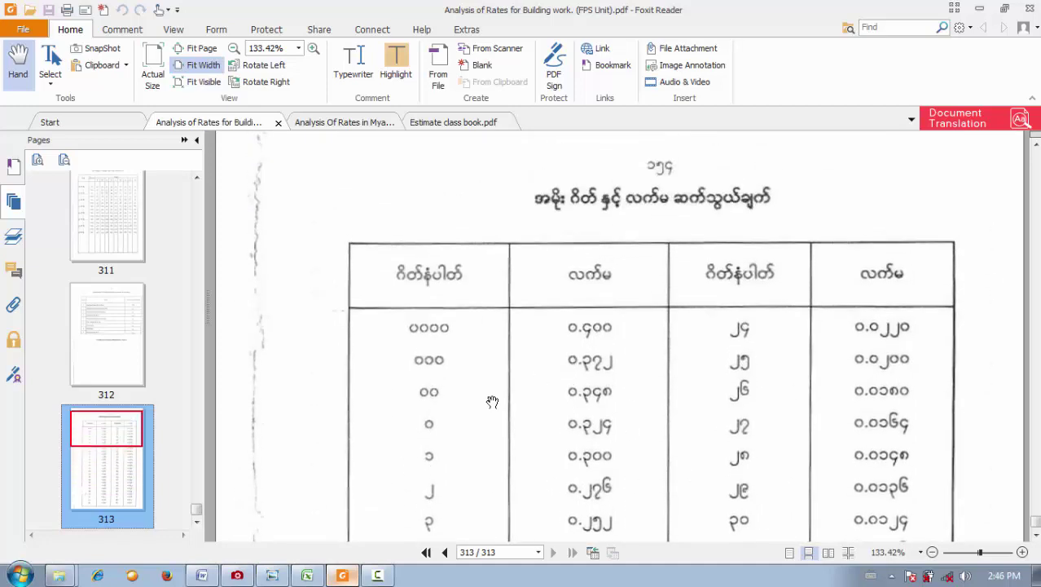
{"action": "scroll", "coordinate": [530, 385], "scroll_direction": "down", "scroll_amount": 6}
{"action": "scroll", "coordinate": [552, 289], "scroll_direction": "down", "scroll_amount": 2}
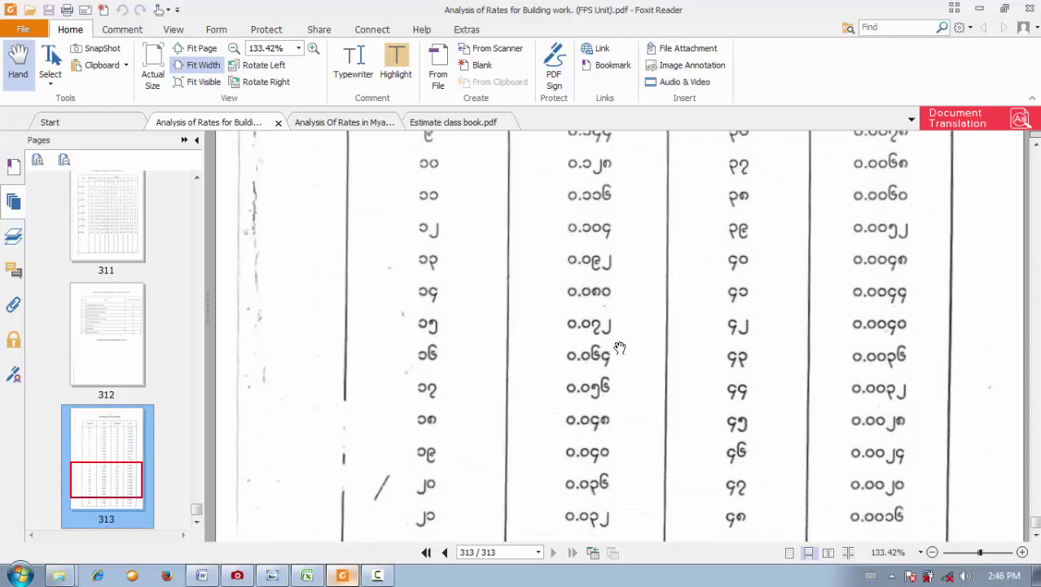
{"action": "scroll", "coordinate": [746, 326], "scroll_direction": "up", "scroll_amount": 7}
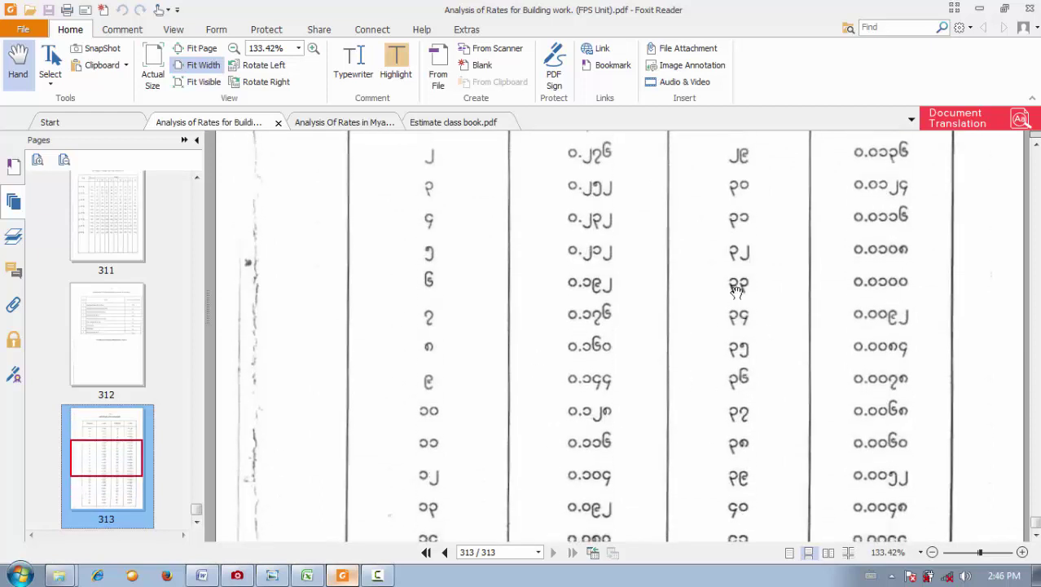
{"action": "scroll", "coordinate": [760, 310], "scroll_direction": "up", "scroll_amount": 1}
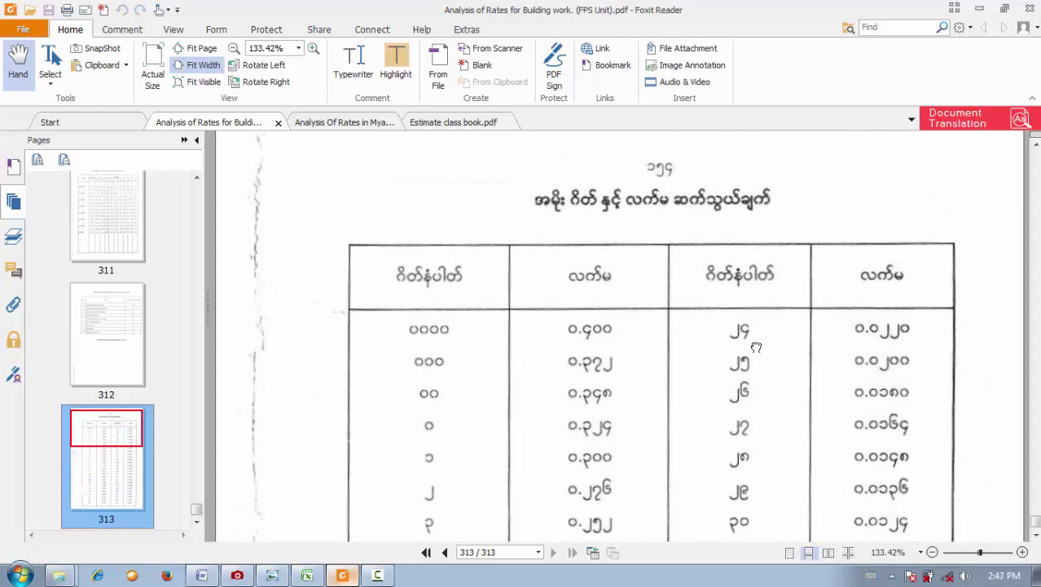
{"action": "scroll", "coordinate": [757, 347], "scroll_direction": "down", "scroll_amount": 7}
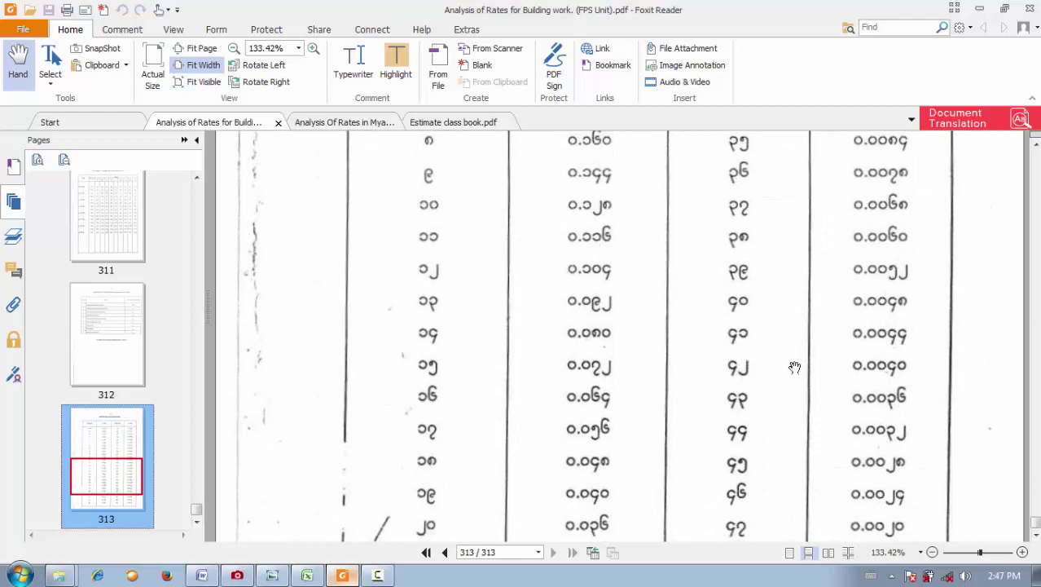
{"action": "scroll", "coordinate": [744, 426], "scroll_direction": "up", "scroll_amount": 2}
{"action": "scroll", "coordinate": [778, 237], "scroll_direction": "up", "scroll_amount": 5}
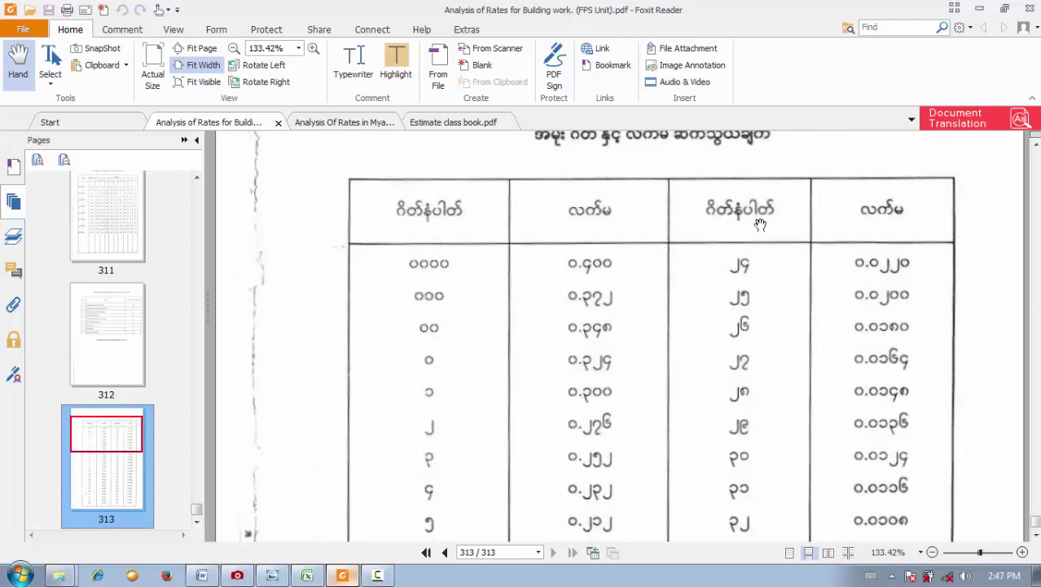
{"action": "scroll", "coordinate": [756, 231], "scroll_direction": "up", "scroll_amount": 2}
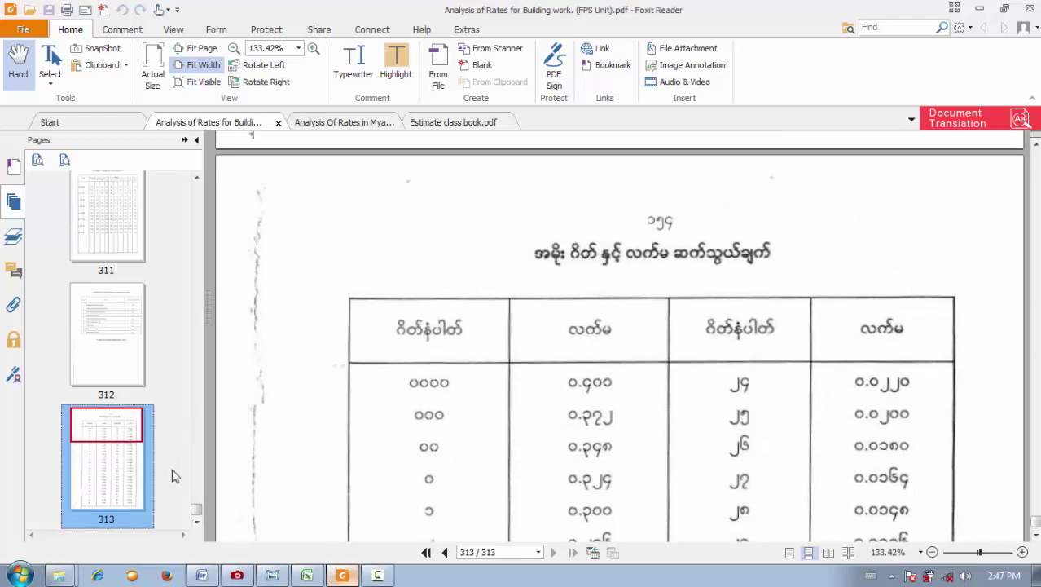
- Go to page 224 and review roofing work items 32 to 36 on pages 224 and 225
{"action": "left_click_drag", "start_coordinate": [197, 512], "coordinate": [197, 277]}
{"action": "left_click", "coordinate": [116, 292]}
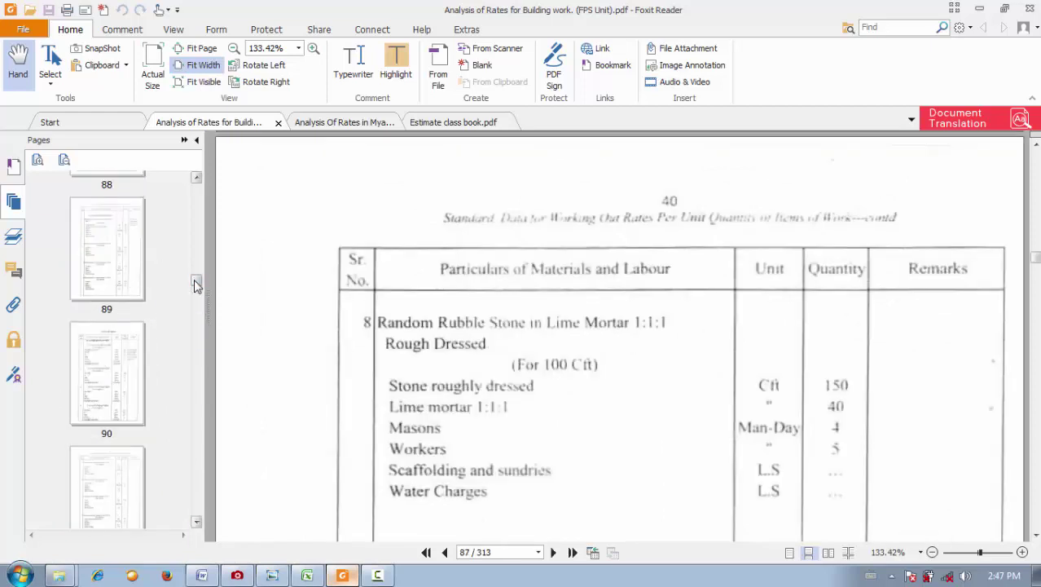
{"action": "left_click_drag", "start_coordinate": [196, 283], "coordinate": [125, 418]}
{"action": "left_click", "coordinate": [122, 433]}
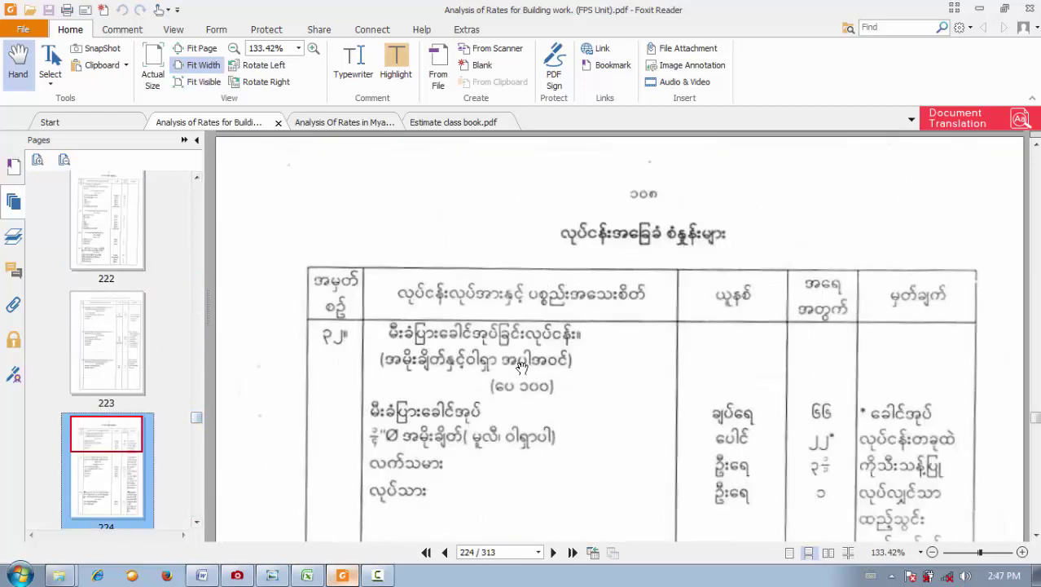
{"action": "scroll", "coordinate": [520, 369], "scroll_direction": "down", "scroll_amount": 5}
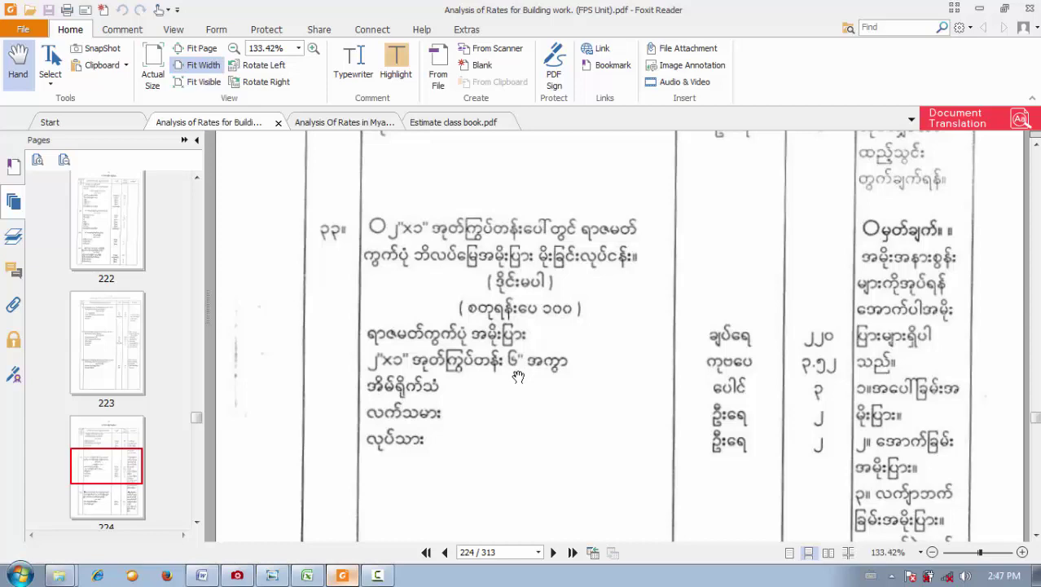
{"action": "scroll", "coordinate": [518, 377], "scroll_direction": "down", "scroll_amount": 15}
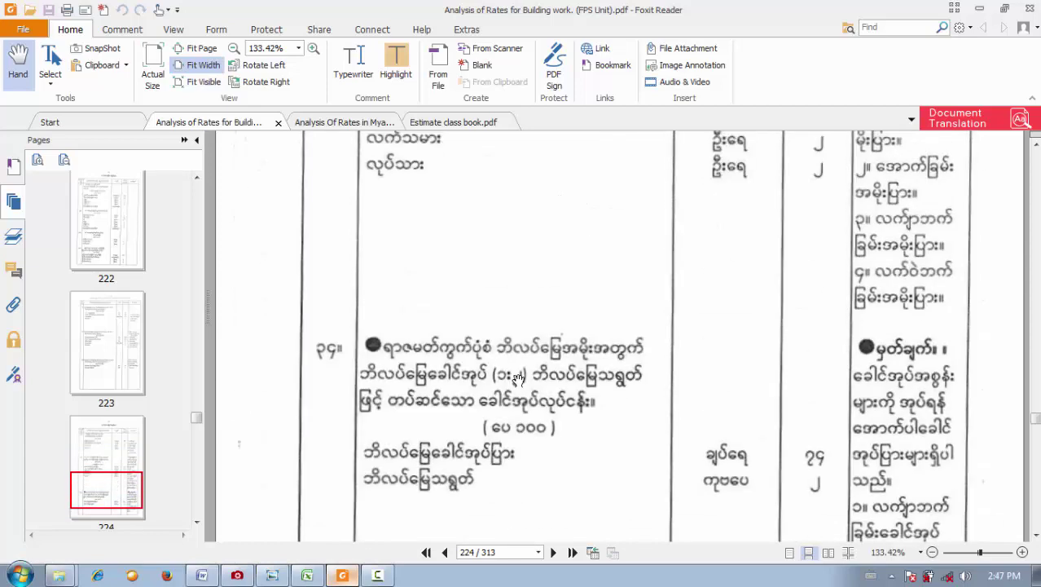
{"action": "scroll", "coordinate": [516, 382], "scroll_direction": "down", "scroll_amount": 5}
{"action": "scroll", "coordinate": [516, 381], "scroll_direction": "up", "scroll_amount": 4}
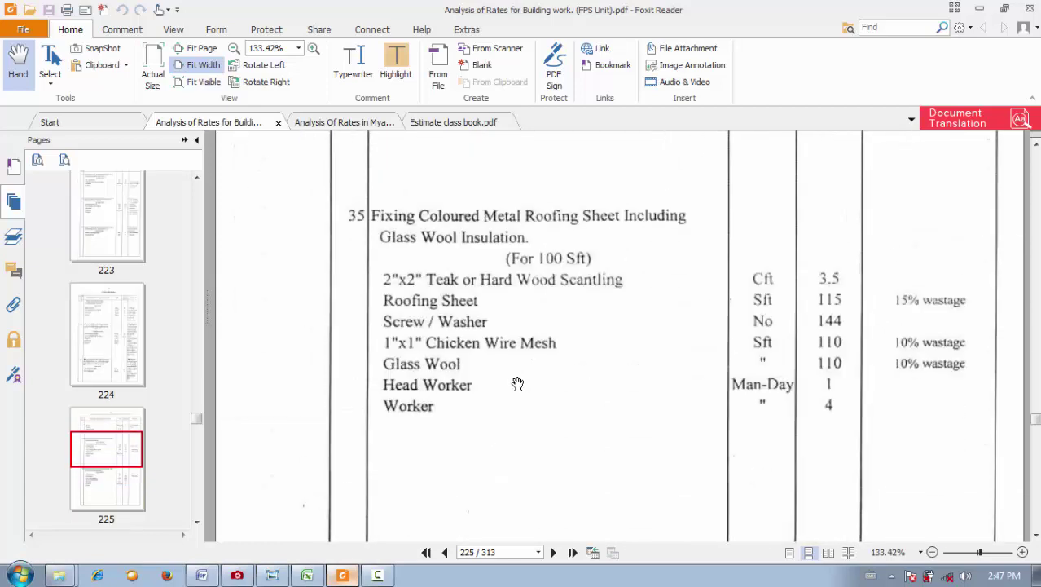
{"action": "scroll", "coordinate": [517, 382], "scroll_direction": "down", "scroll_amount": 5}
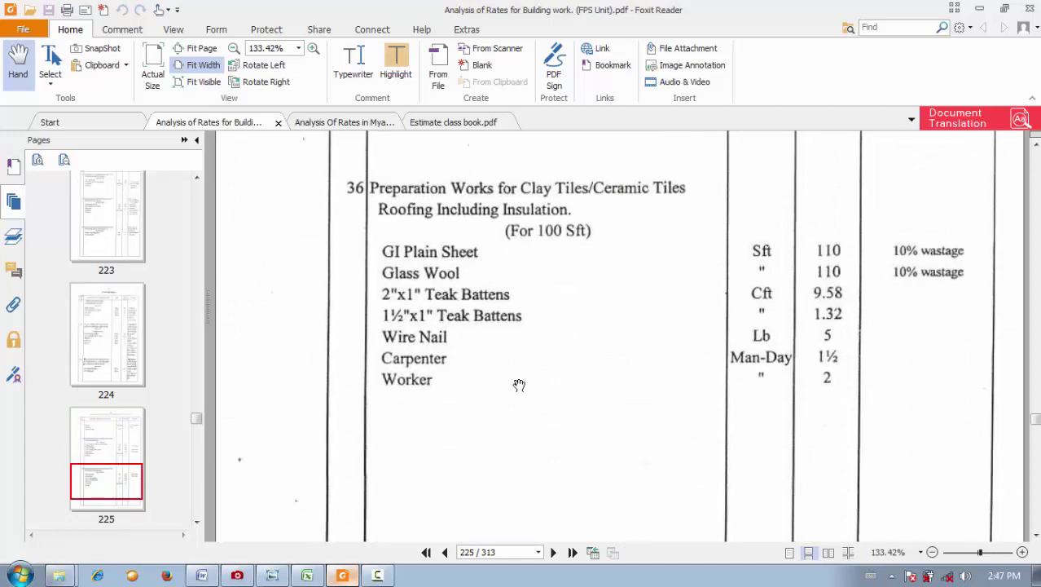
{"action": "scroll", "coordinate": [518, 384], "scroll_direction": "up", "scroll_amount": 10}
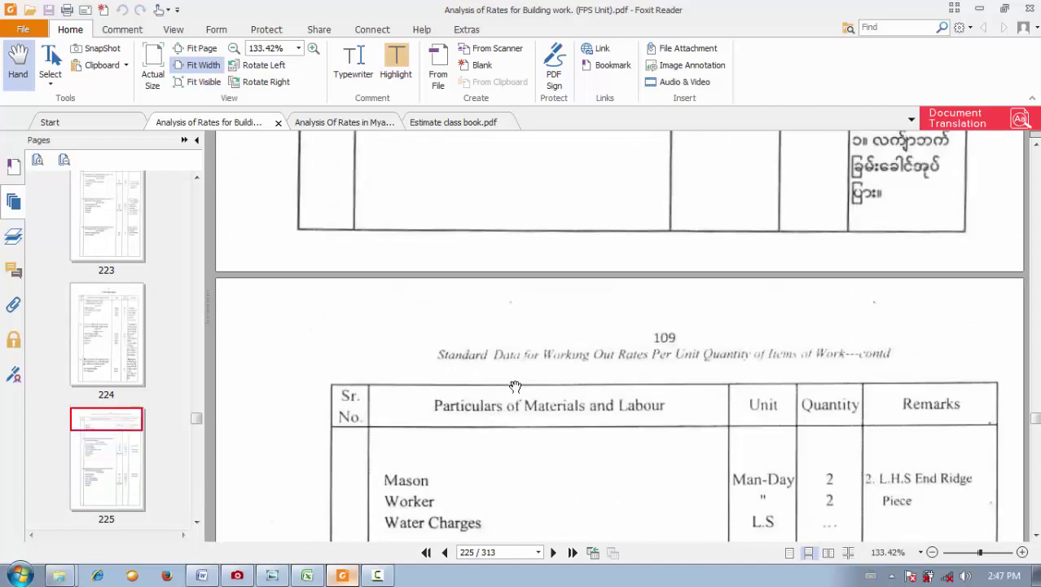
- Go back through pages 223 to 221 and compare the Burmese and English entries for the flashing and rain water pipe items
{"action": "scroll", "coordinate": [517, 388], "scroll_direction": "up", "scroll_amount": 20}
{"action": "scroll", "coordinate": [517, 386], "scroll_direction": "up", "scroll_amount": 20}
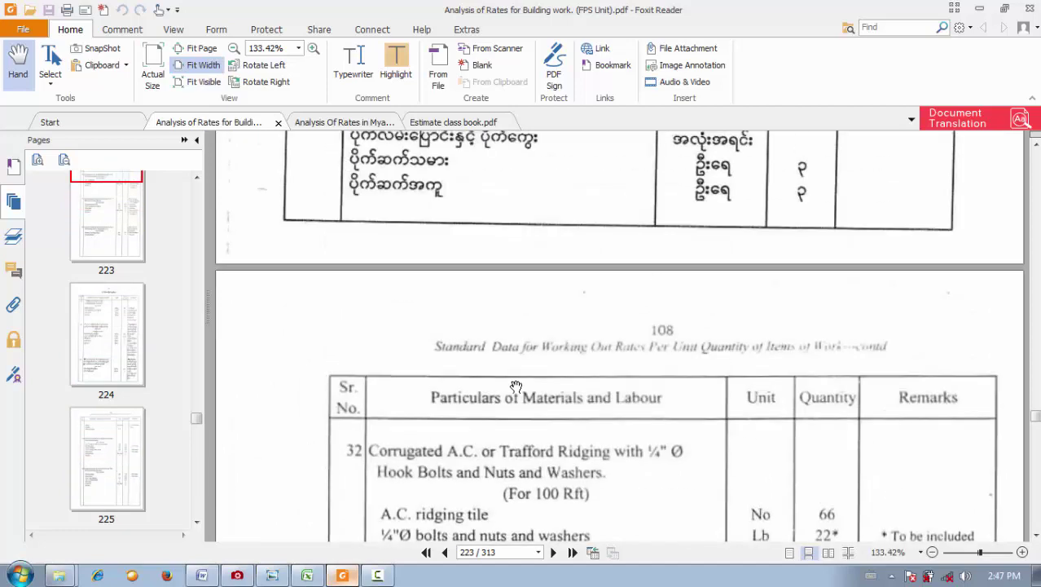
{"action": "scroll", "coordinate": [516, 386], "scroll_direction": "down", "scroll_amount": 4}
{"action": "scroll", "coordinate": [516, 386], "scroll_direction": "up", "scroll_amount": 20}
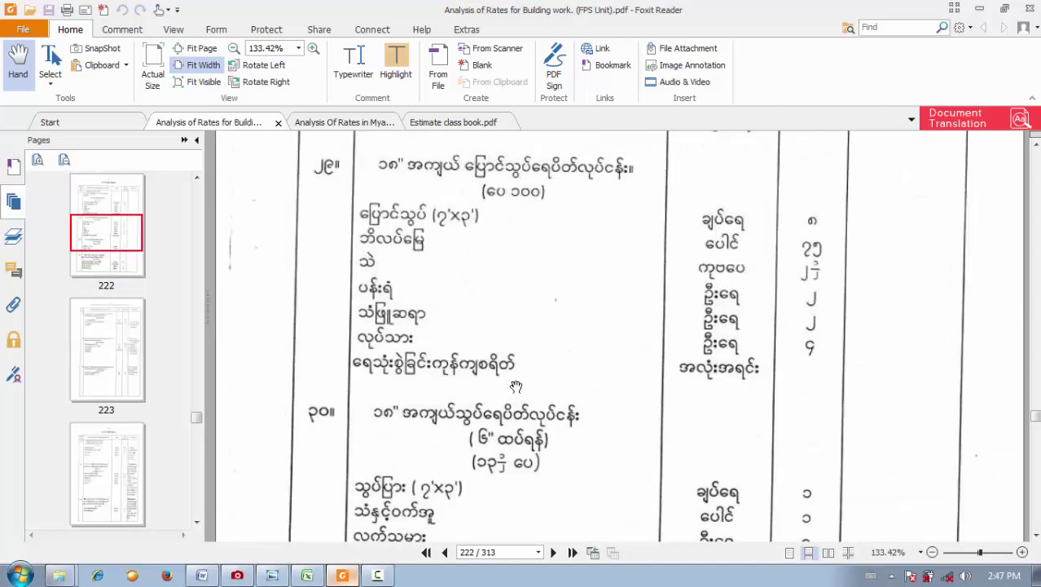
{"action": "scroll", "coordinate": [517, 386], "scroll_direction": "up", "scroll_amount": 15}
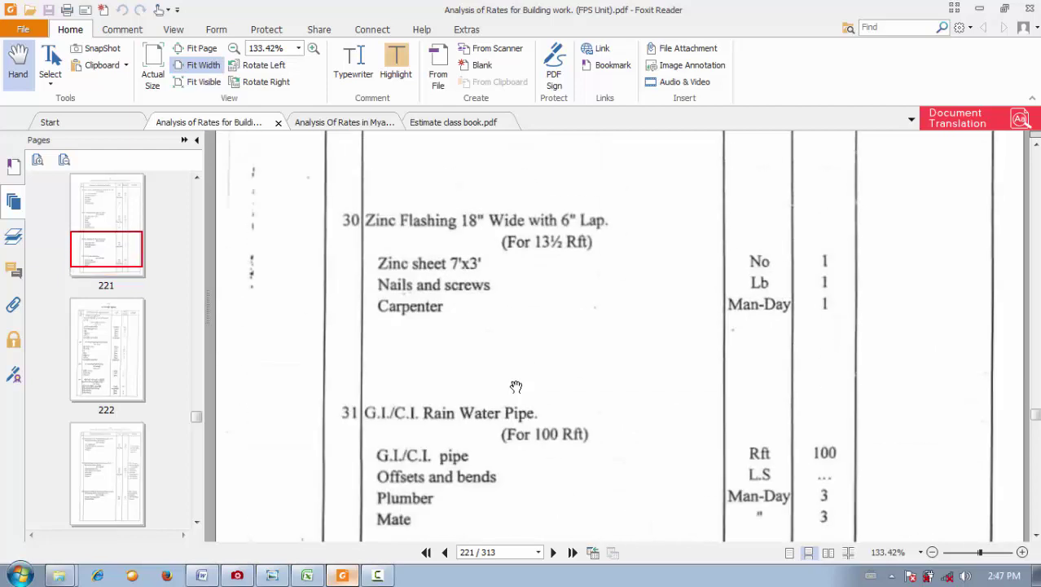
{"action": "scroll", "coordinate": [517, 386], "scroll_direction": "down", "scroll_amount": 8}
{"action": "scroll", "coordinate": [517, 386], "scroll_direction": "down", "scroll_amount": 10}
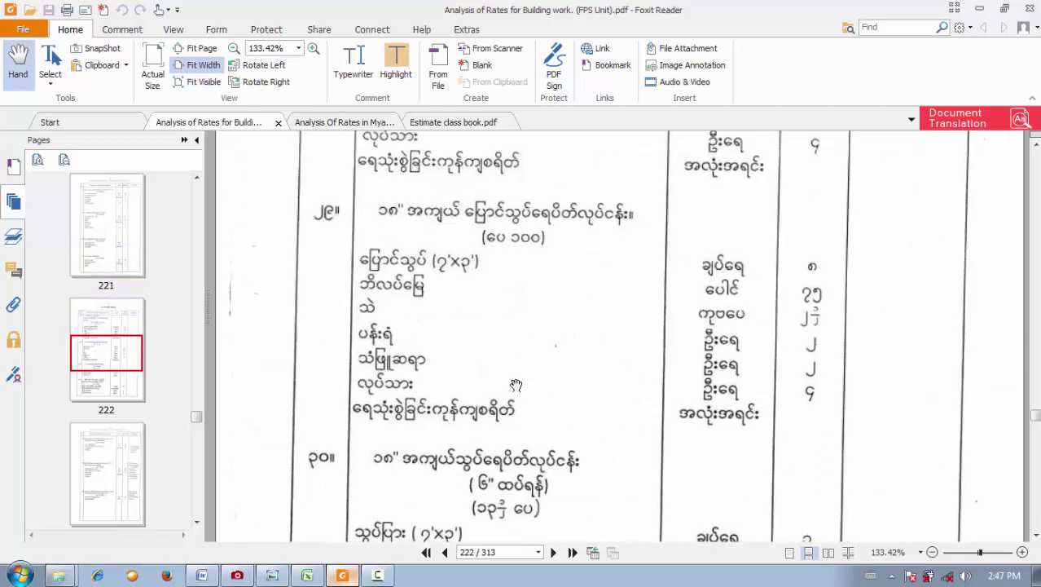
{"action": "scroll", "coordinate": [517, 386], "scroll_direction": "up", "scroll_amount": 12}
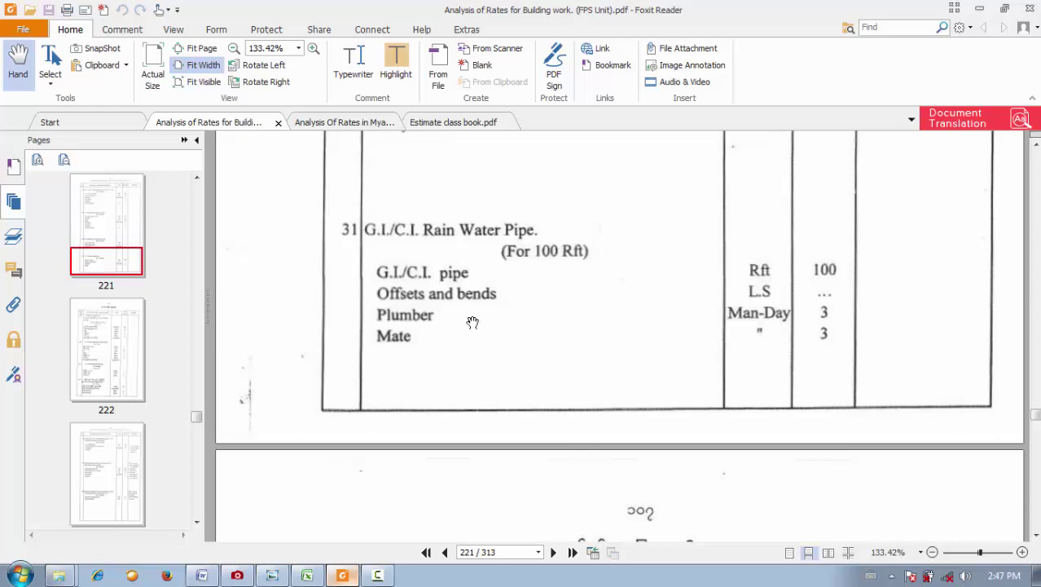
- Read the materials and labour for G.I. plain sheet flashing and zinc flashing, items 29 and 30 on page 221
{"action": "scroll", "coordinate": [471, 320], "scroll_direction": "up", "scroll_amount": 5}
{"action": "scroll", "coordinate": [494, 395], "scroll_direction": "up", "scroll_amount": 4}
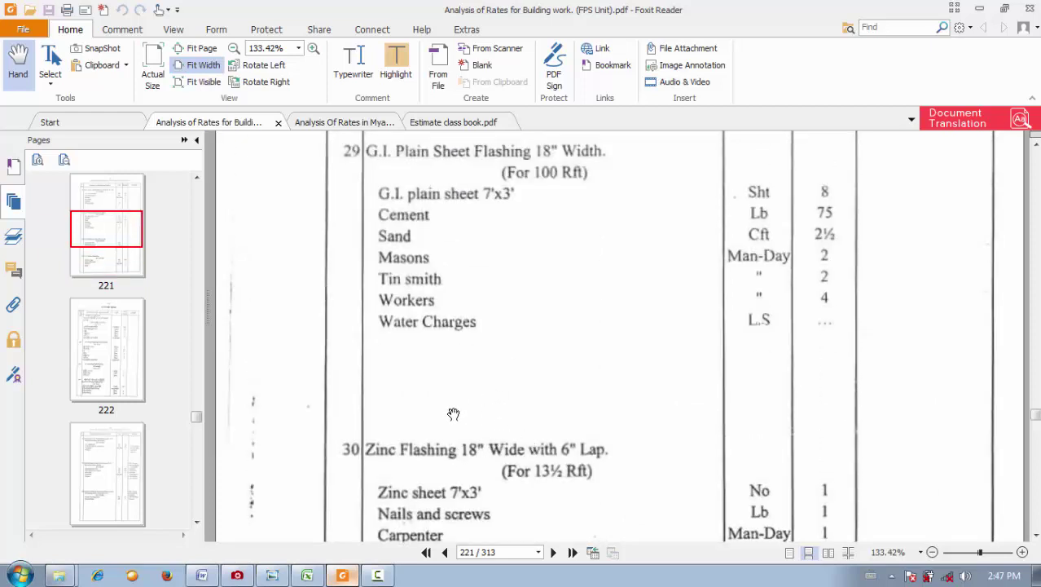
{"action": "scroll", "coordinate": [454, 414], "scroll_direction": "down", "scroll_amount": 3}
{"action": "scroll", "coordinate": [430, 400], "scroll_direction": "up", "scroll_amount": 5}
{"action": "scroll", "coordinate": [425, 367], "scroll_direction": "down", "scroll_amount": 4}
{"action": "scroll", "coordinate": [414, 391], "scroll_direction": "up", "scroll_amount": 6}
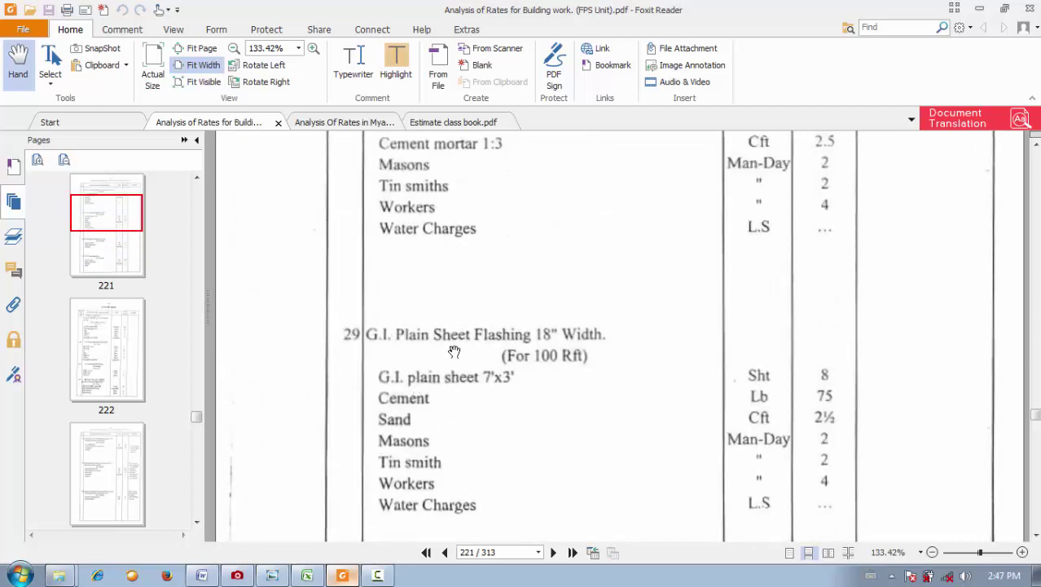
{"action": "scroll", "coordinate": [452, 350], "scroll_direction": "up", "scroll_amount": 2}
- Review the valley gutter and lead flashing items 25 to 27 in Burmese and English on pages 220 and 219
{"action": "scroll", "coordinate": [451, 350], "scroll_direction": "up", "scroll_amount": 10}
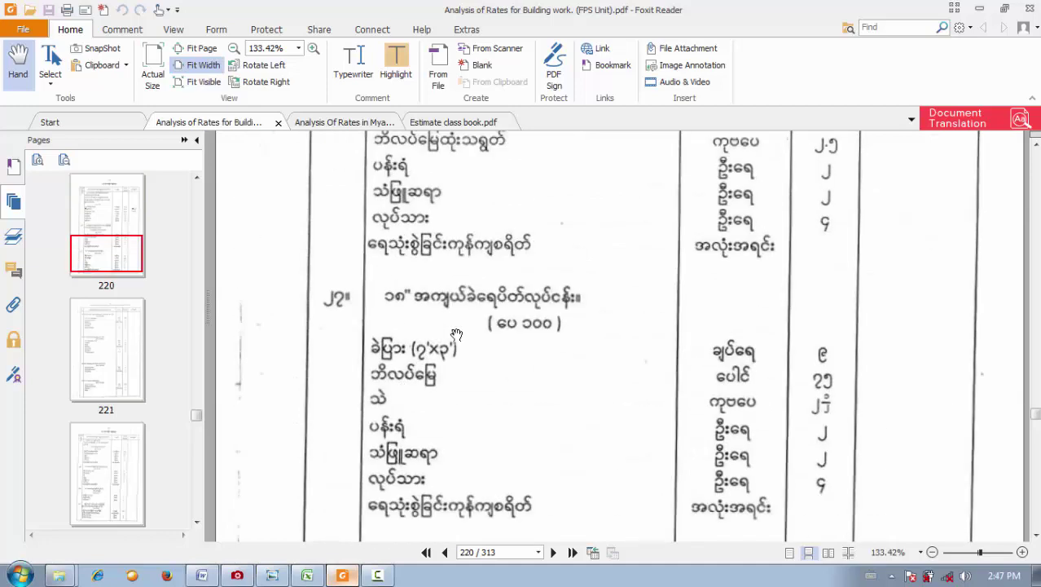
{"action": "scroll", "coordinate": [456, 334], "scroll_direction": "down", "scroll_amount": 5}
{"action": "scroll", "coordinate": [456, 334], "scroll_direction": "up", "scroll_amount": 10}
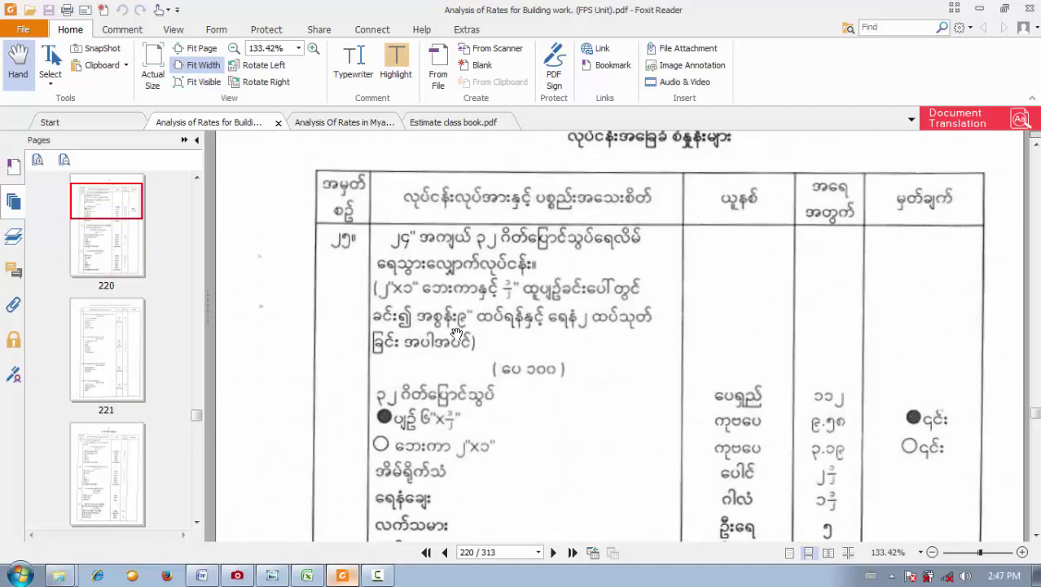
{"action": "scroll", "coordinate": [456, 334], "scroll_direction": "up", "scroll_amount": 3}
{"action": "scroll", "coordinate": [457, 334], "scroll_direction": "down", "scroll_amount": 3}
{"action": "scroll", "coordinate": [498, 279], "scroll_direction": "up", "scroll_amount": 15}
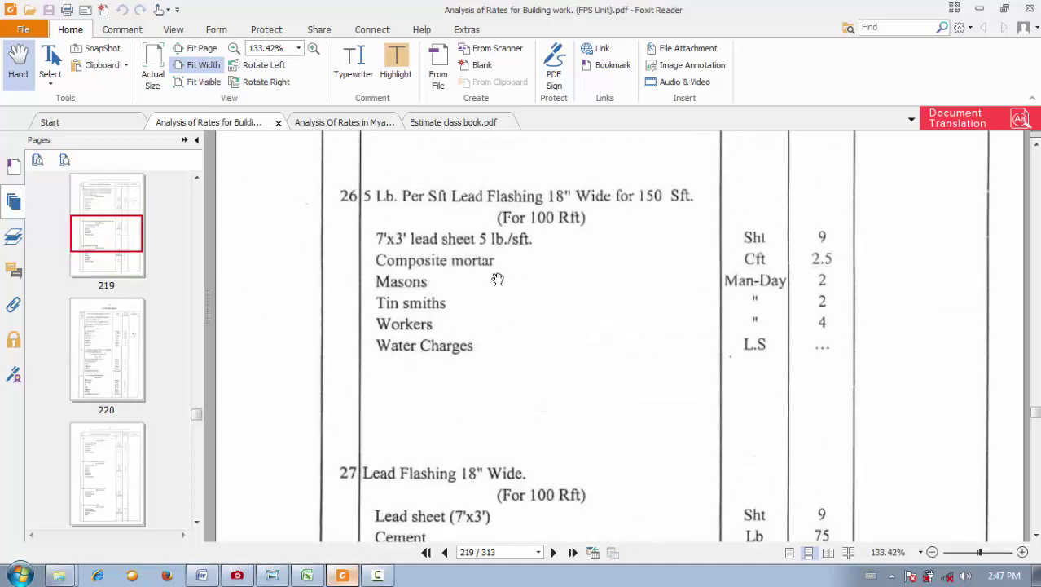
{"action": "scroll", "coordinate": [498, 279], "scroll_direction": "up", "scroll_amount": 4}
{"action": "scroll", "coordinate": [498, 279], "scroll_direction": "up", "scroll_amount": 12}
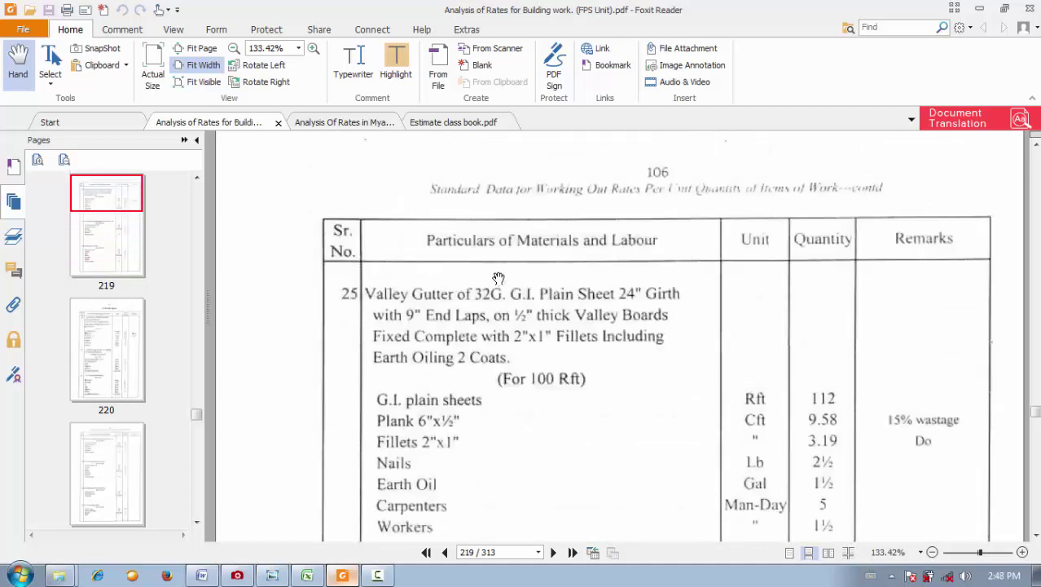
- Examine the zinc and G.I. plain sheet valley gutter items 22 to 24 on pages 218 and 217
{"action": "scroll", "coordinate": [498, 279], "scroll_direction": "up", "scroll_amount": 6}
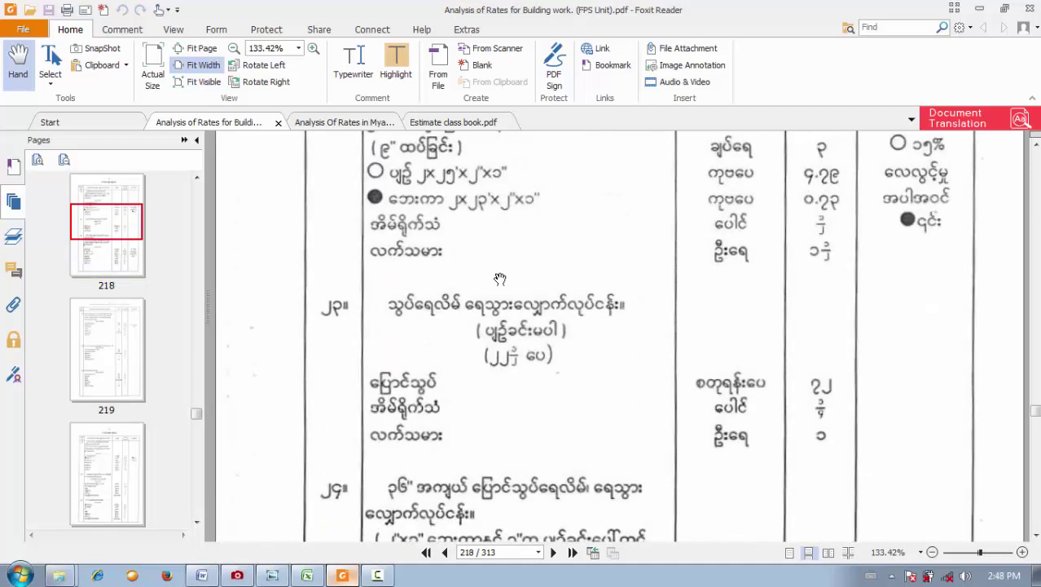
{"action": "scroll", "coordinate": [498, 279], "scroll_direction": "down", "scroll_amount": 6}
{"action": "scroll", "coordinate": [499, 279], "scroll_direction": "up", "scroll_amount": 20}
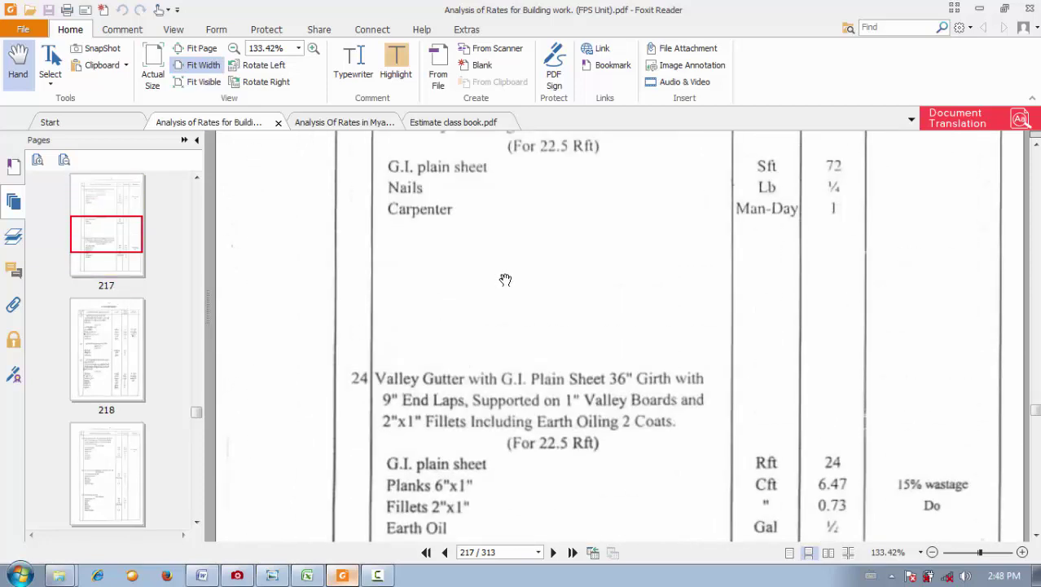
{"action": "scroll", "coordinate": [505, 280], "scroll_direction": "up", "scroll_amount": 5}
{"action": "scroll", "coordinate": [579, 350], "scroll_direction": "up", "scroll_amount": 15}
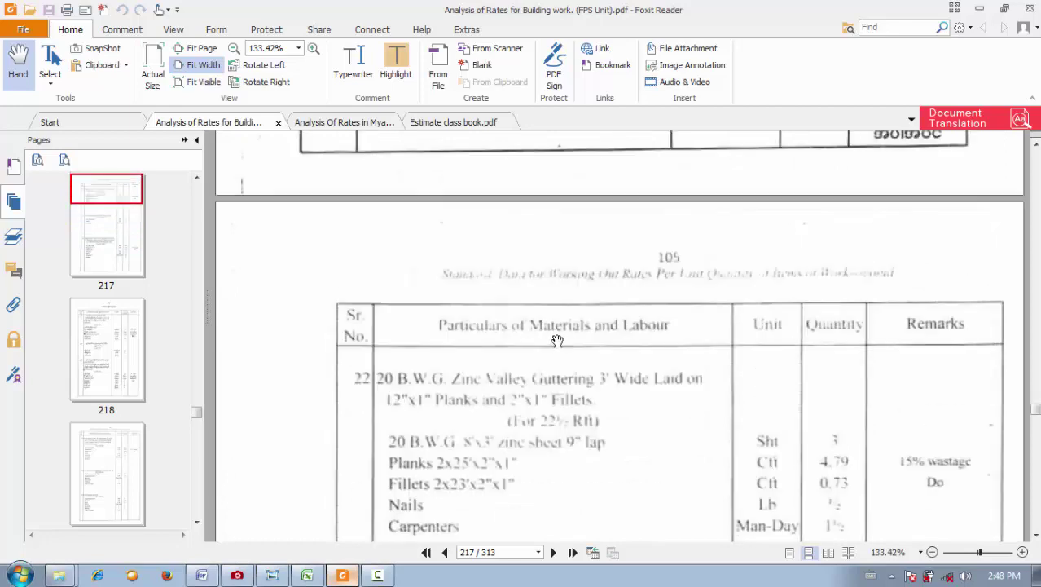
- Review the ridging, hip cover and roof covering items on pages 215 back to 212
{"action": "scroll", "coordinate": [536, 331], "scroll_direction": "up", "scroll_amount": 15}
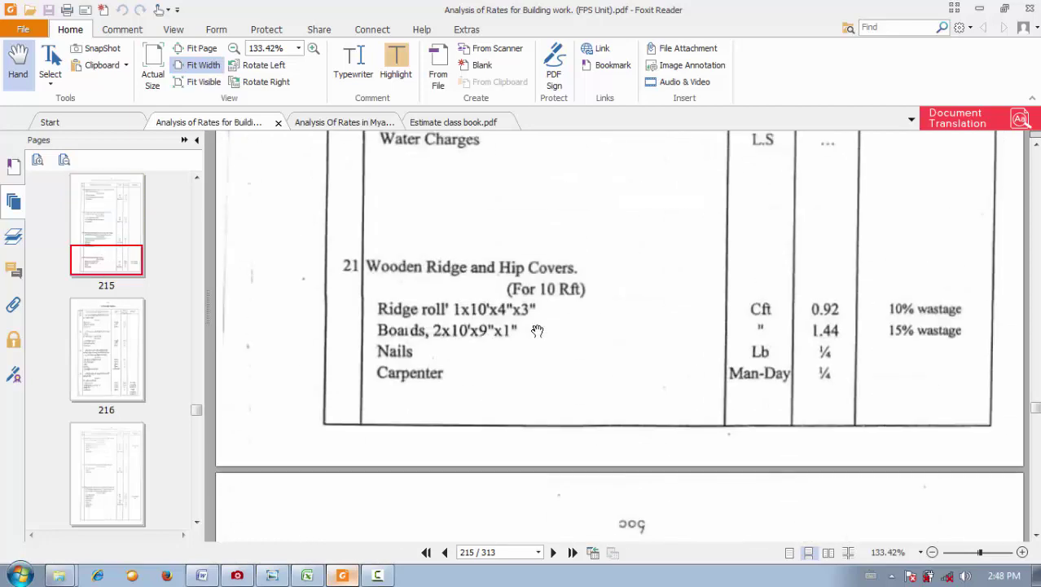
{"action": "scroll", "coordinate": [536, 331], "scroll_direction": "up", "scroll_amount": 12}
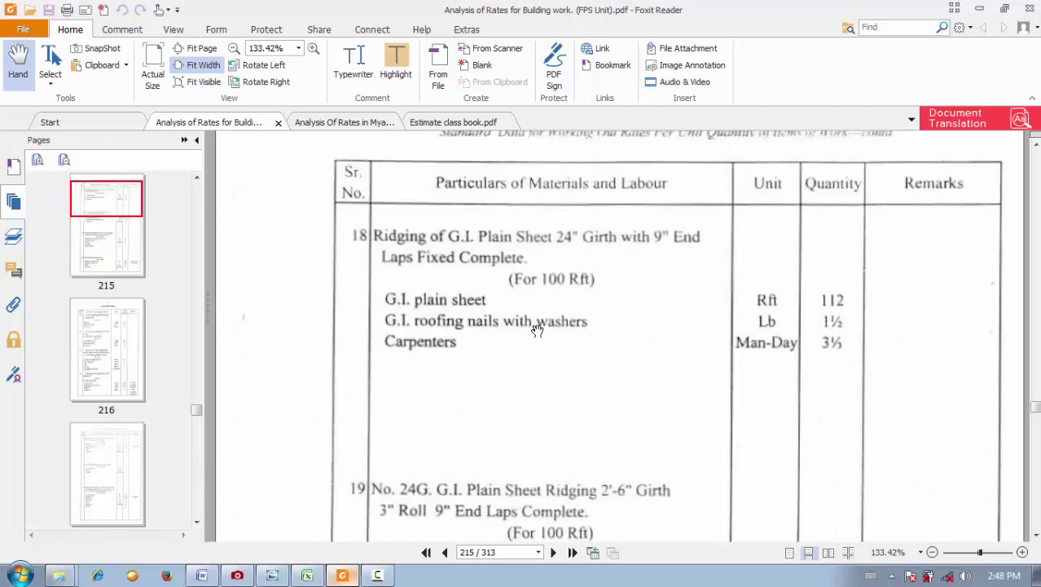
{"action": "scroll", "coordinate": [537, 329], "scroll_direction": "down", "scroll_amount": 4}
{"action": "scroll", "coordinate": [537, 329], "scroll_direction": "up", "scroll_amount": 10}
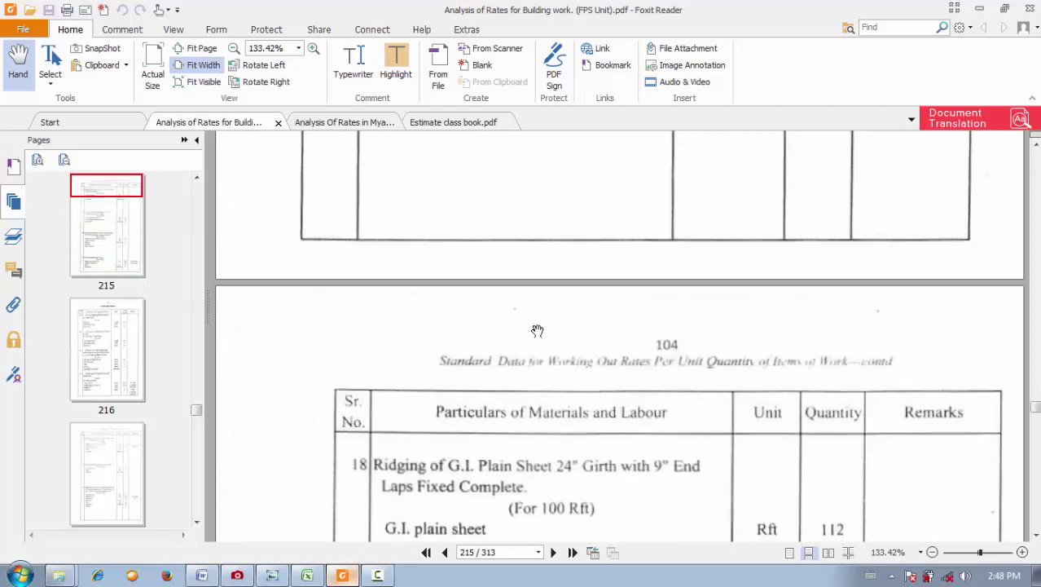
{"action": "scroll", "coordinate": [536, 331], "scroll_direction": "up", "scroll_amount": 12}
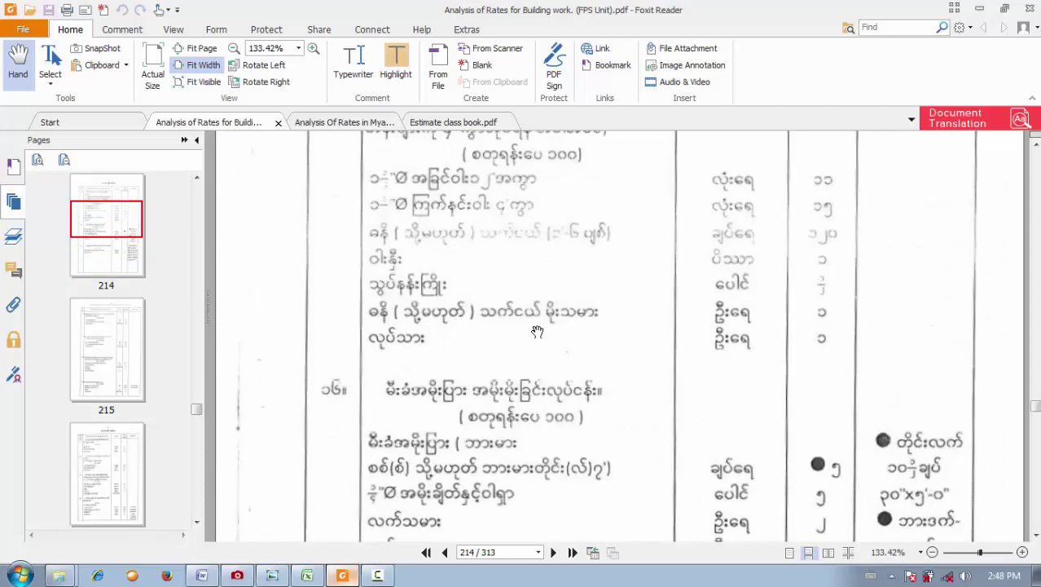
{"action": "scroll", "coordinate": [534, 330], "scroll_direction": "up", "scroll_amount": 10}
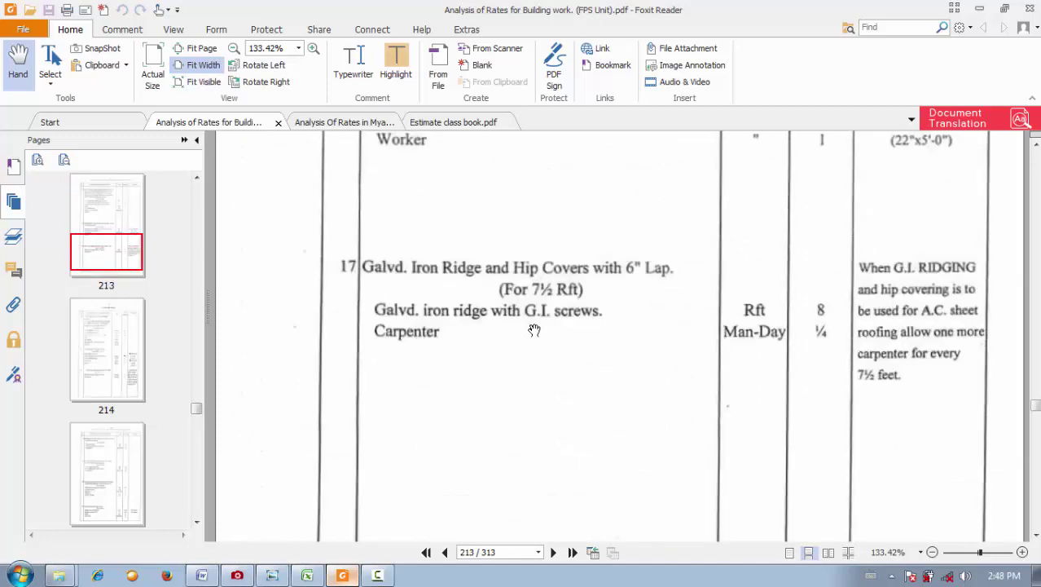
{"action": "scroll", "coordinate": [533, 329], "scroll_direction": "up", "scroll_amount": 5}
{"action": "scroll", "coordinate": [536, 330], "scroll_direction": "down", "scroll_amount": 4}
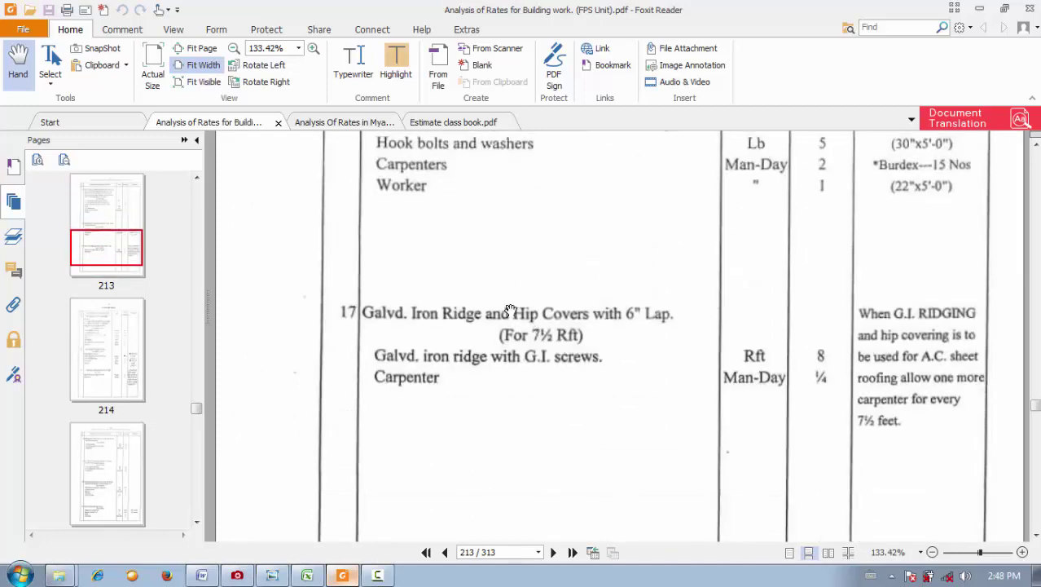
{"action": "scroll", "coordinate": [509, 310], "scroll_direction": "up", "scroll_amount": 10}
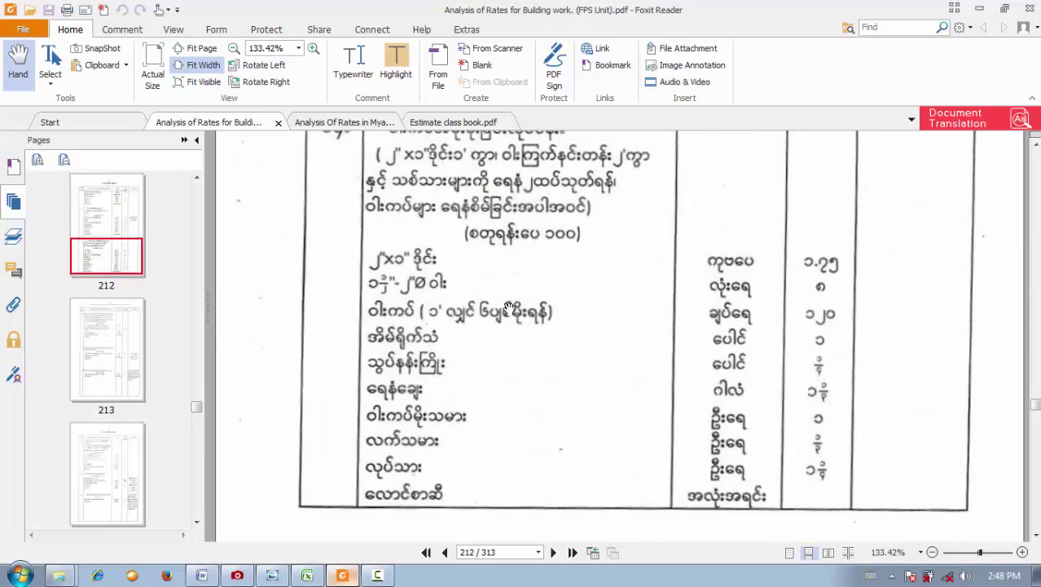
- Review the wagat, thatch, shingle and C.G.I. sheet roofing items from page 212 back to page 207
{"action": "scroll", "coordinate": [509, 309], "scroll_direction": "up", "scroll_amount": 12}
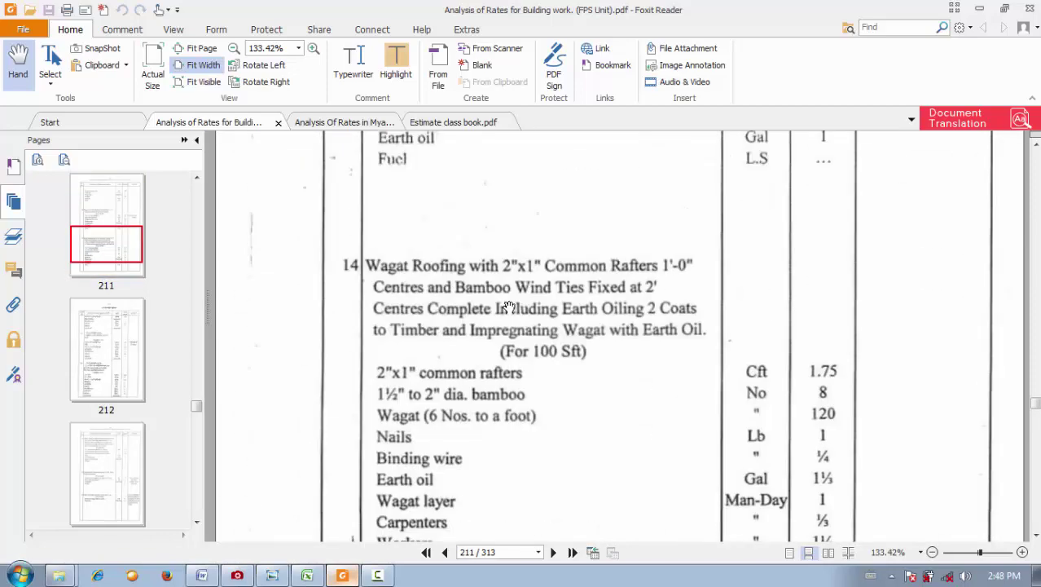
{"action": "scroll", "coordinate": [509, 307], "scroll_direction": "up", "scroll_amount": 6}
{"action": "scroll", "coordinate": [509, 307], "scroll_direction": "up", "scroll_amount": 20}
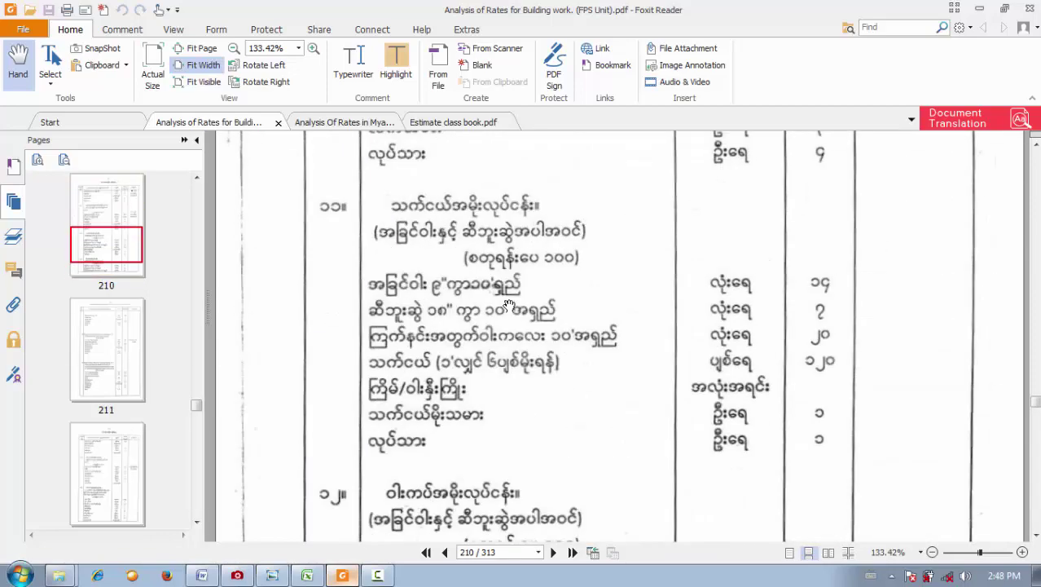
{"action": "scroll", "coordinate": [509, 305], "scroll_direction": "up", "scroll_amount": 13}
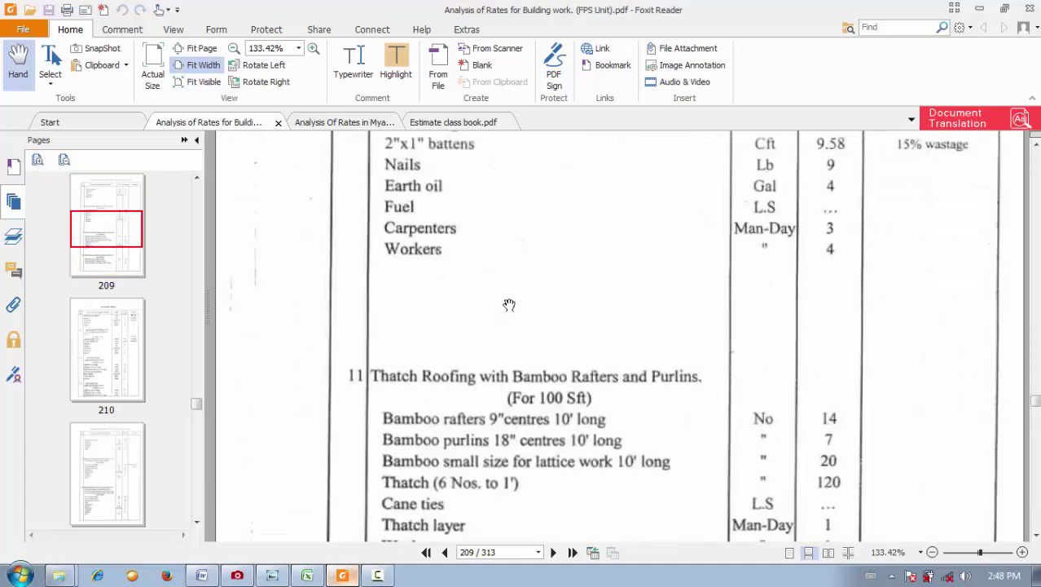
{"action": "scroll", "coordinate": [509, 305], "scroll_direction": "up", "scroll_amount": 20}
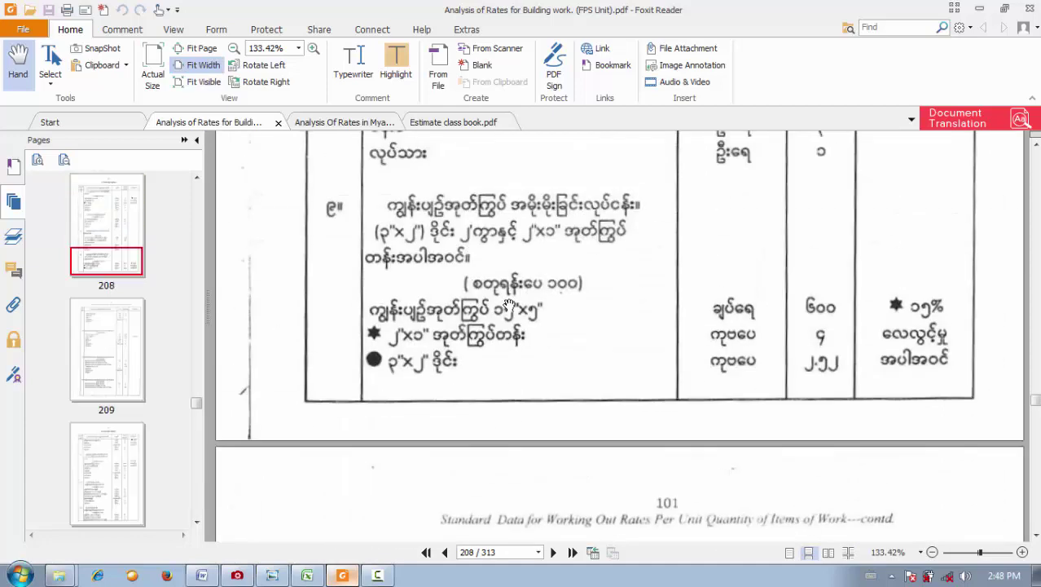
{"action": "scroll", "coordinate": [510, 305], "scroll_direction": "up", "scroll_amount": 15}
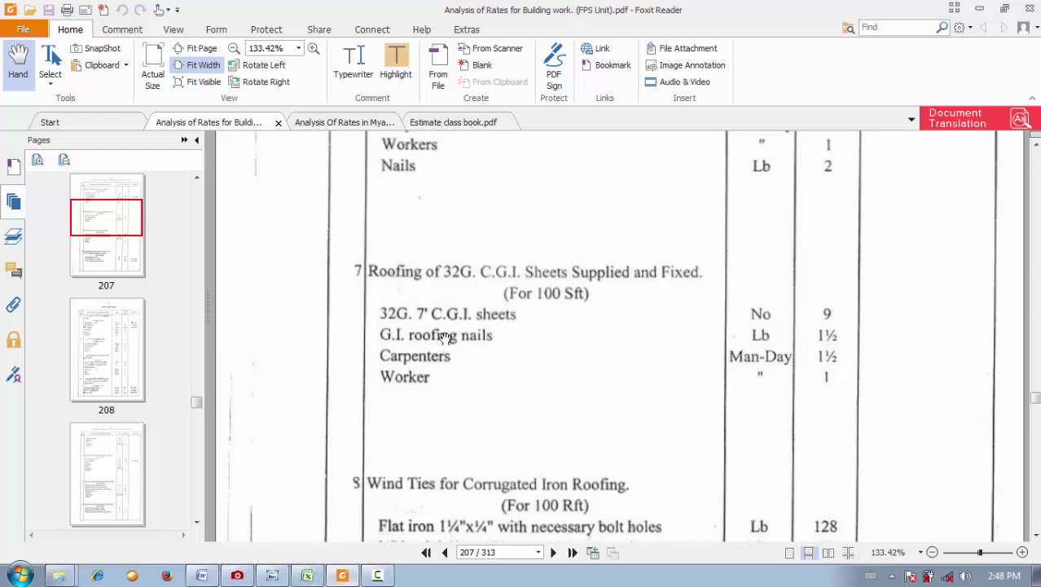
- Open Paint and draw a black rectangle outline about 180 by 304 px on the left side of the blank canvas
{"action": "mouse_move", "coordinate": [311, 578]}
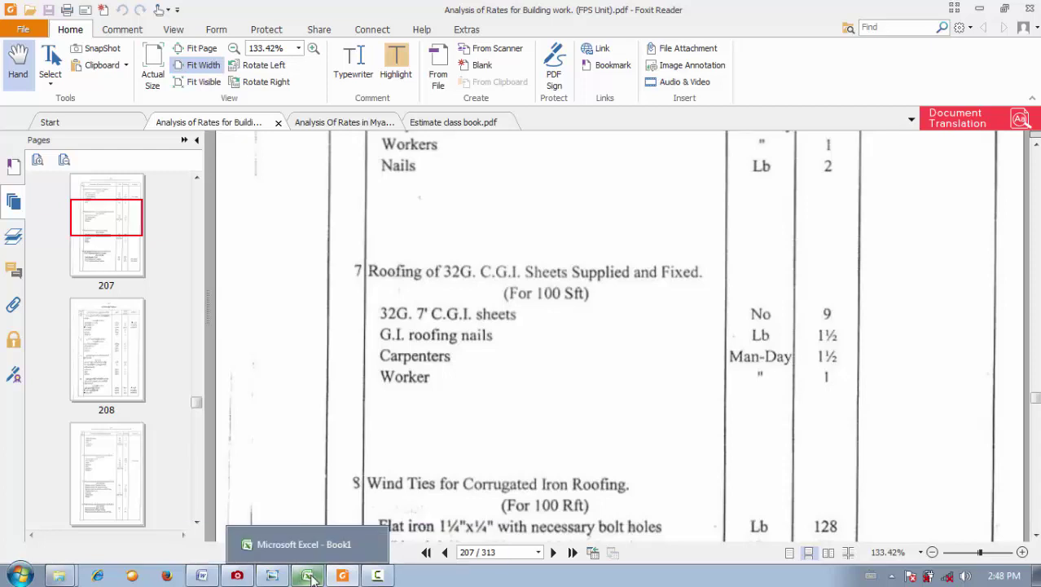
{"action": "left_click", "coordinate": [20, 575]}
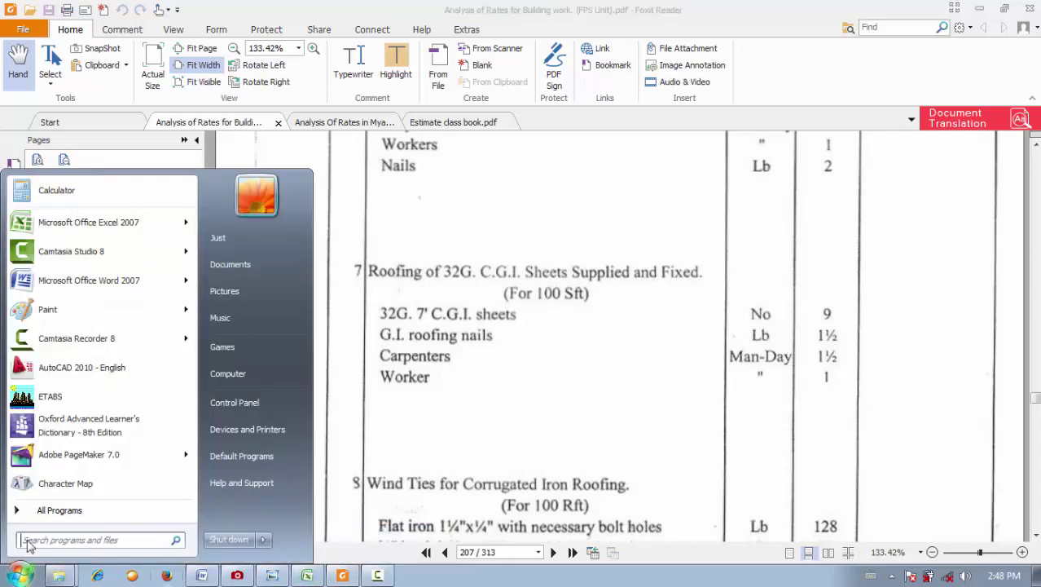
{"action": "left_click", "coordinate": [107, 318]}
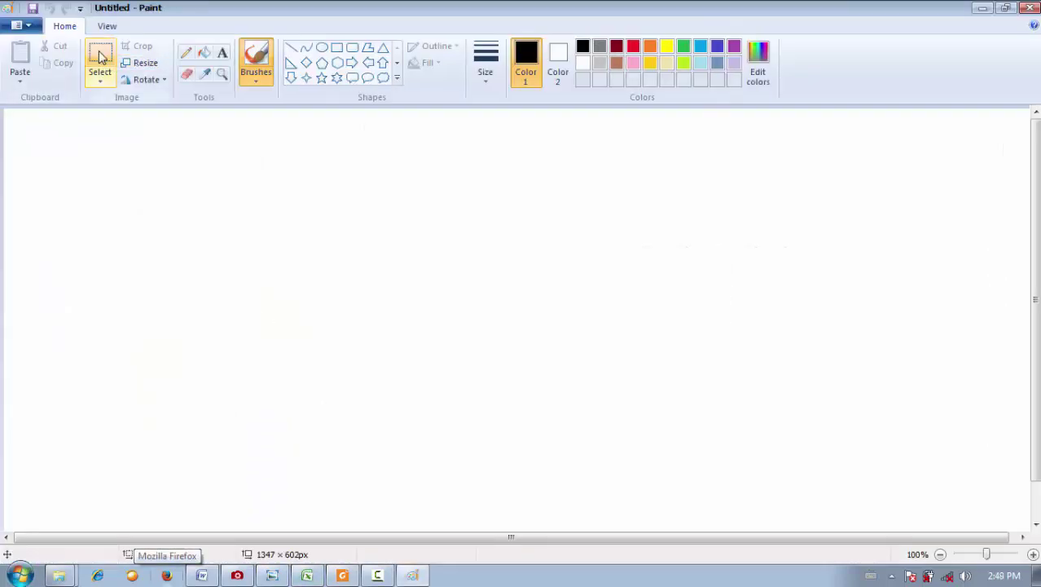
{"action": "left_click", "coordinate": [101, 55]}
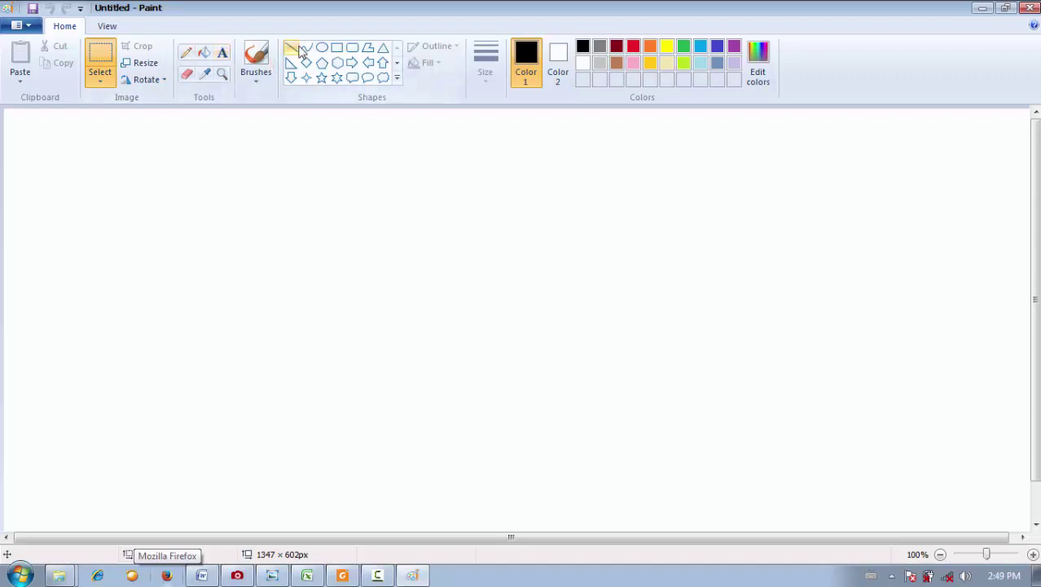
{"action": "left_click", "coordinate": [336, 47]}
{"action": "left_click", "coordinate": [72, 221]}
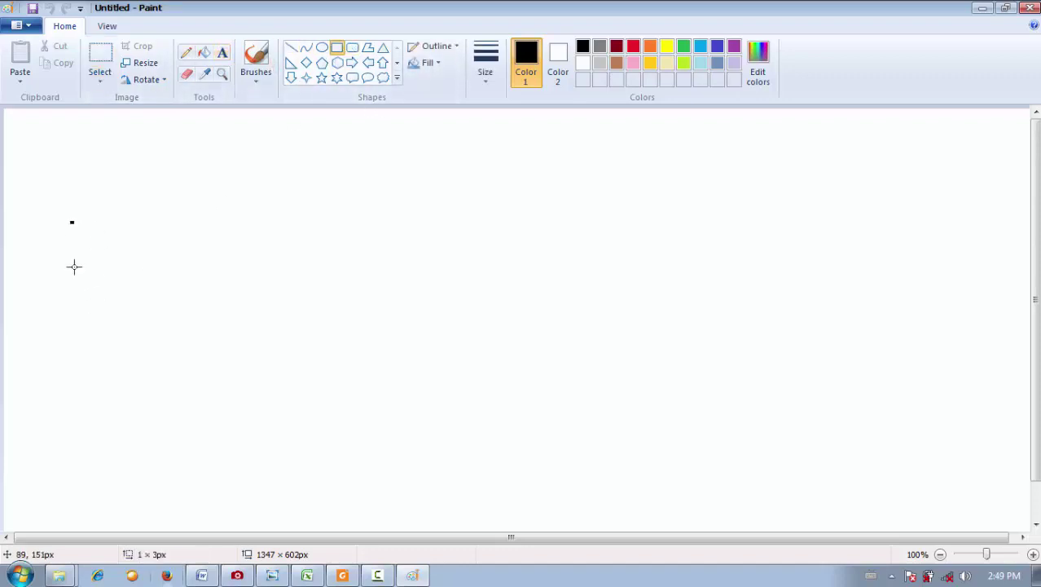
{"action": "left_click_drag", "start_coordinate": [74, 266], "coordinate": [211, 454]}
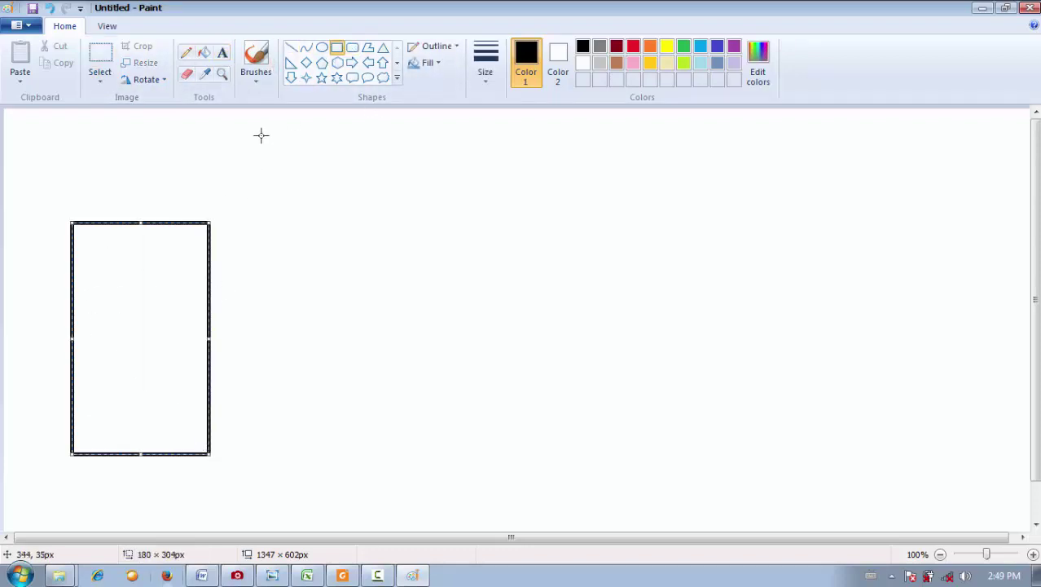
- Label the rectangle with 2' 2" above it, "7', 12' 15," beside it and the letter C inside
{"action": "left_click", "coordinate": [223, 53]}
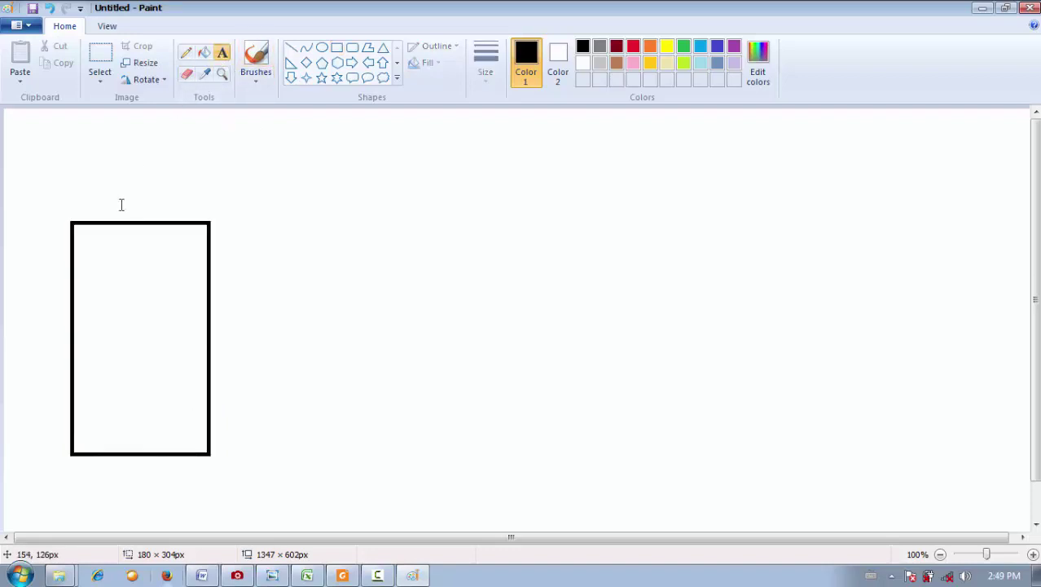
{"action": "left_click", "coordinate": [121, 193]}
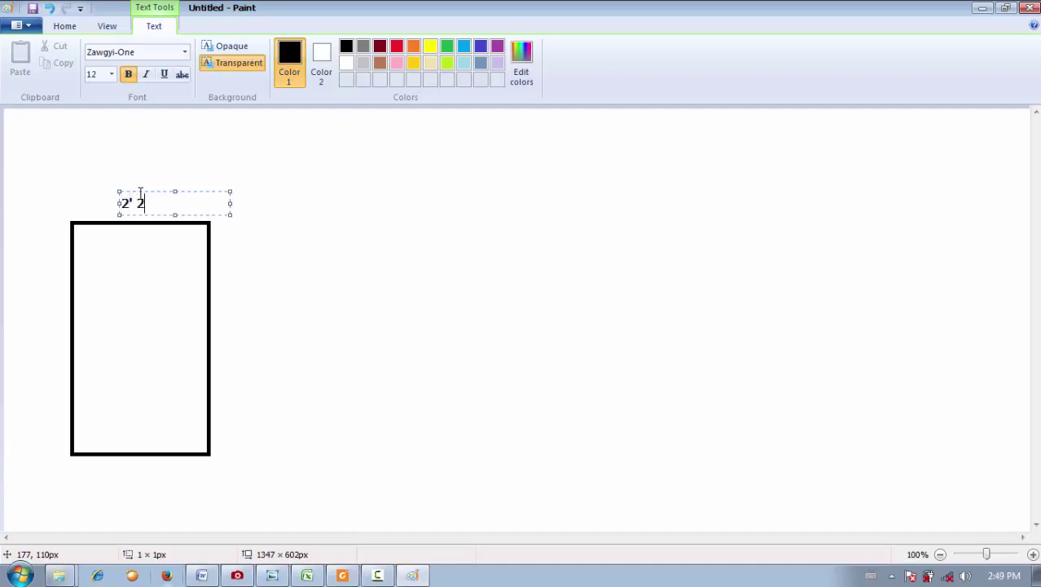
{"action": "type", "text": "2' 2\""}
{"action": "left_click", "coordinate": [221, 303]}
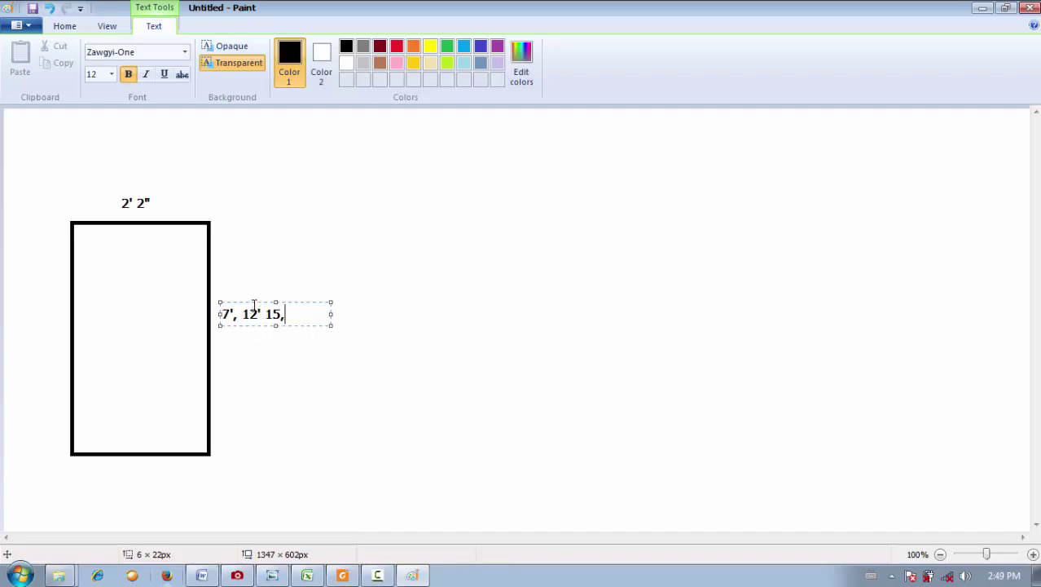
{"action": "left_click", "coordinate": [110, 316]}
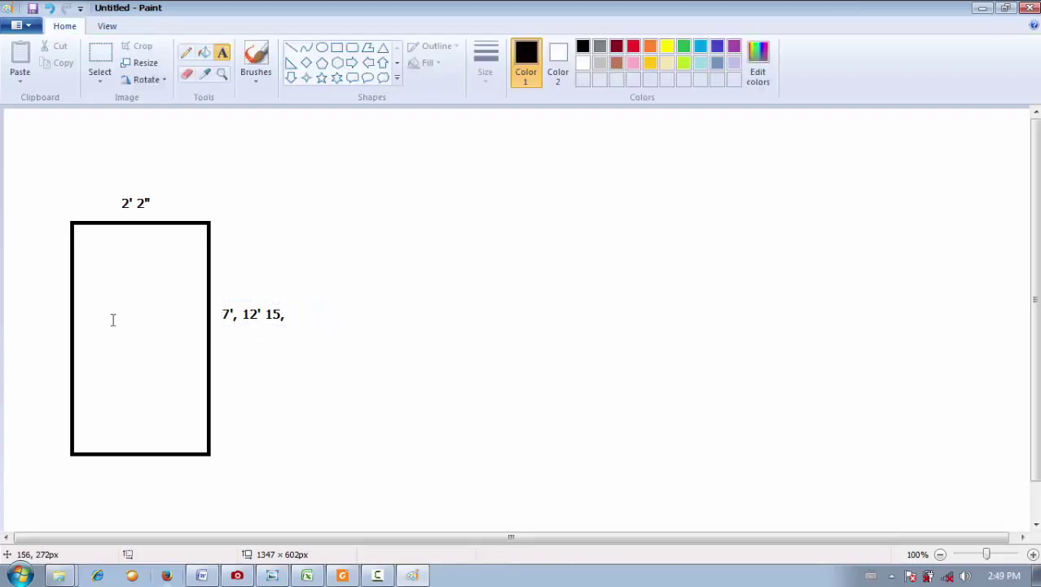
{"action": "left_click", "coordinate": [104, 320]}
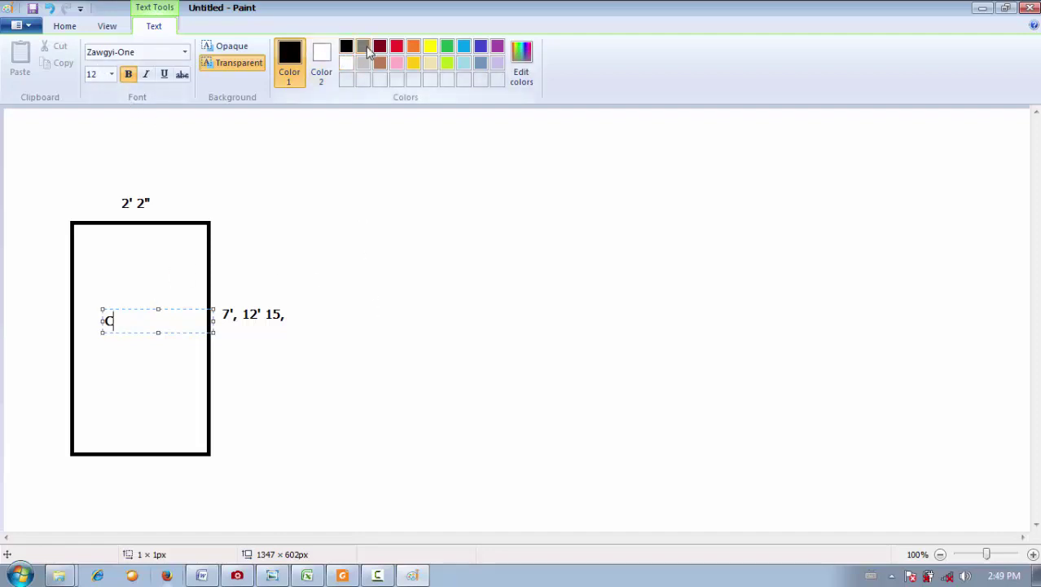
{"action": "left_click", "coordinate": [465, 339]}
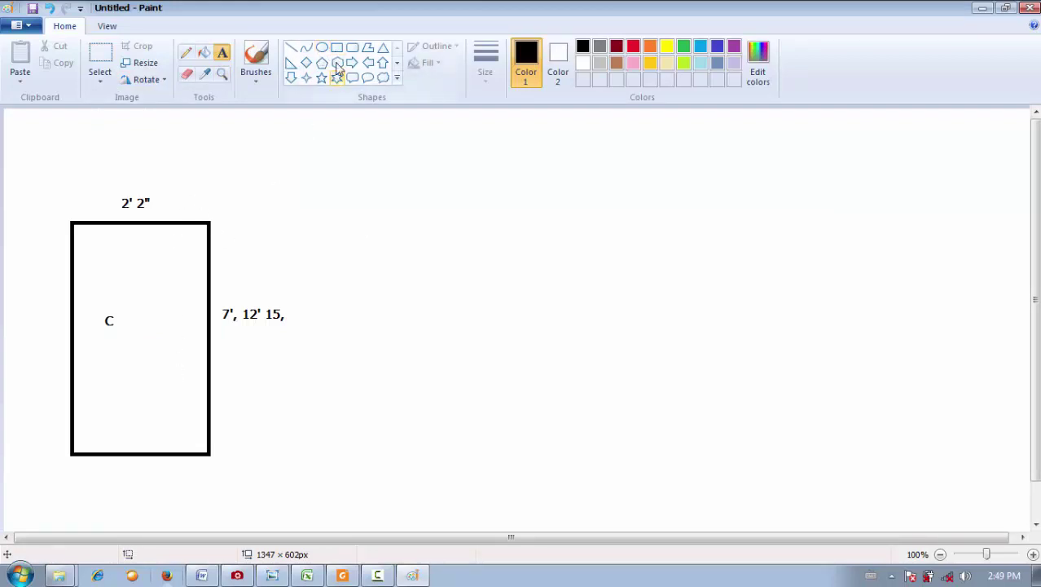
- Draw a second rectangle about 199 by 314 px beside the first and label its width 2' 8" above it
{"action": "left_click", "coordinate": [340, 49]}
{"action": "left_click_drag", "start_coordinate": [409, 221], "coordinate": [563, 460]}
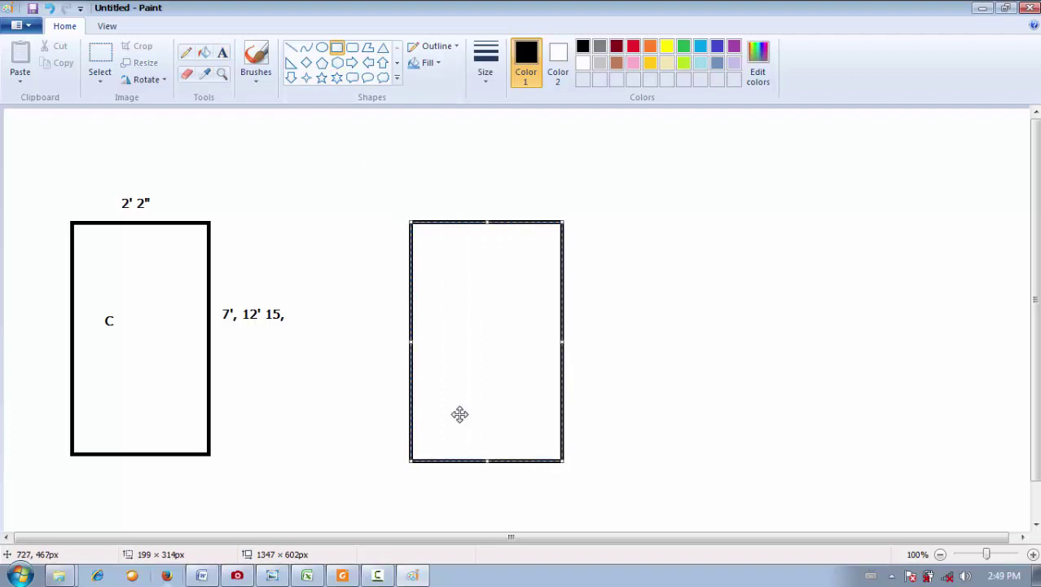
{"action": "left_click", "coordinate": [222, 52]}
{"action": "left_click", "coordinate": [465, 204]}
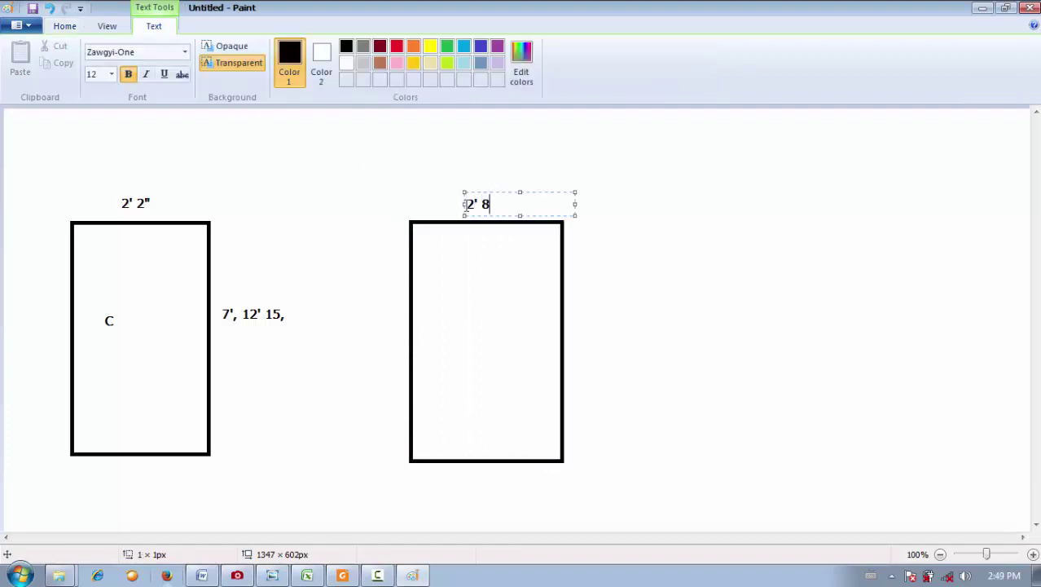
{"action": "type", "text": "2' 8"}
{"action": "key", "text": "BackSpace"}
{"action": "type", "text": "\""}
{"action": "left_click", "coordinate": [597, 323]}
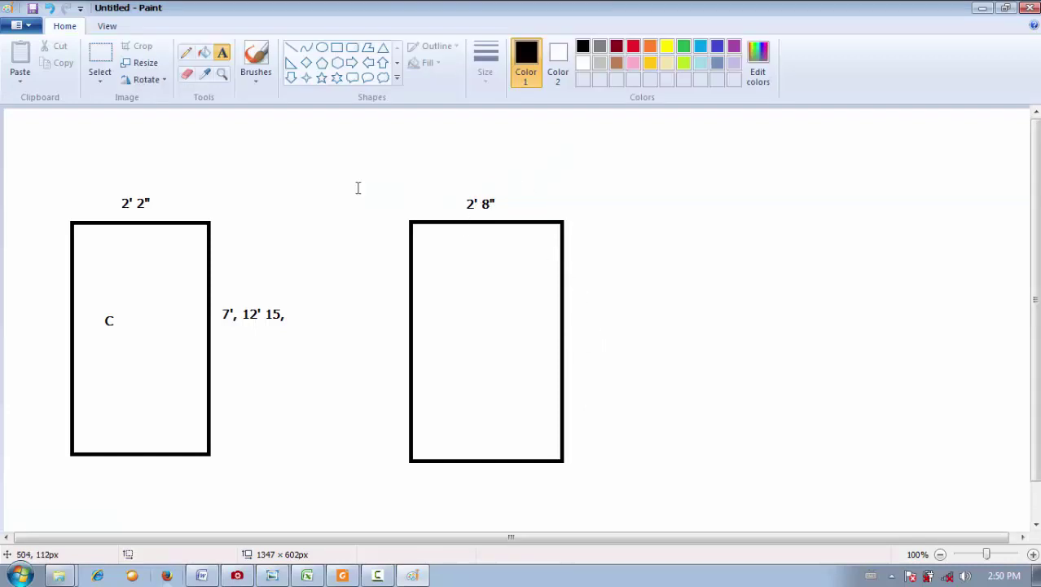
- Check the 4 Angle Roofing Sheet Work row in Excel against item 7, Roofing of 32G. C.G.I. Sheets, in the rates PDF
{"action": "left_click", "coordinate": [307, 575]}
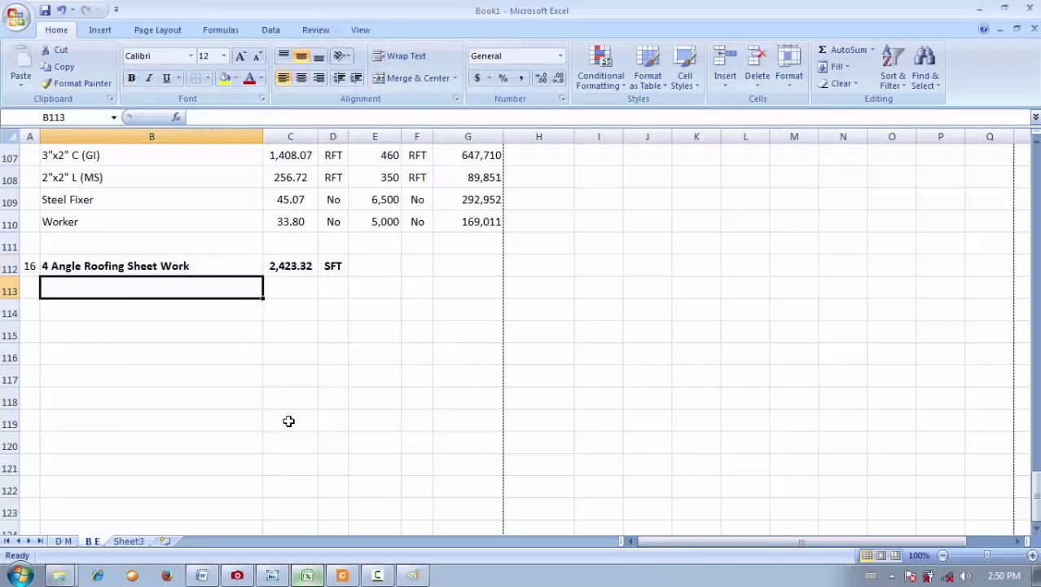
{"action": "left_click", "coordinate": [309, 576]}
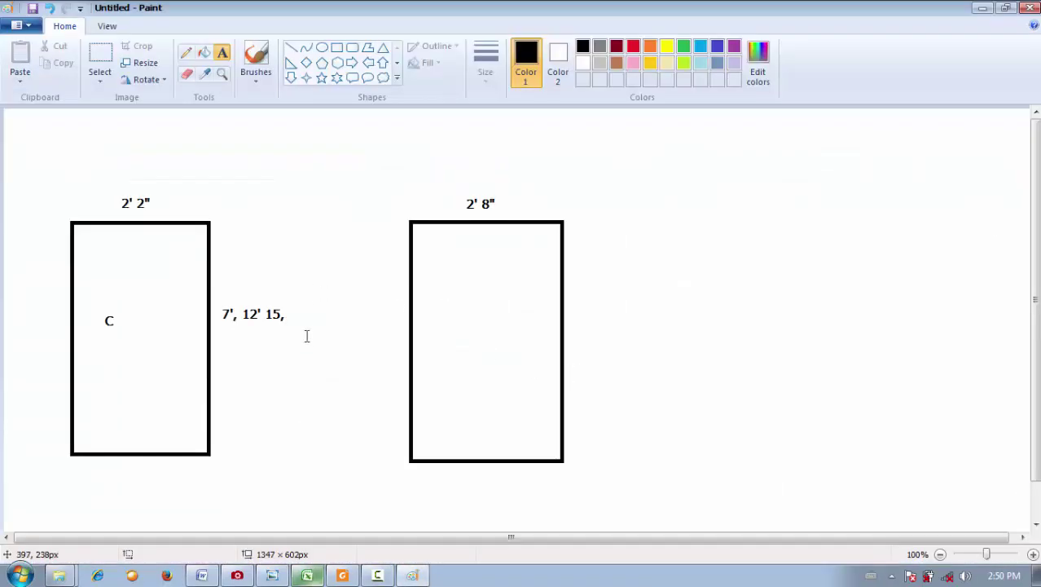
{"action": "left_click", "coordinate": [306, 576]}
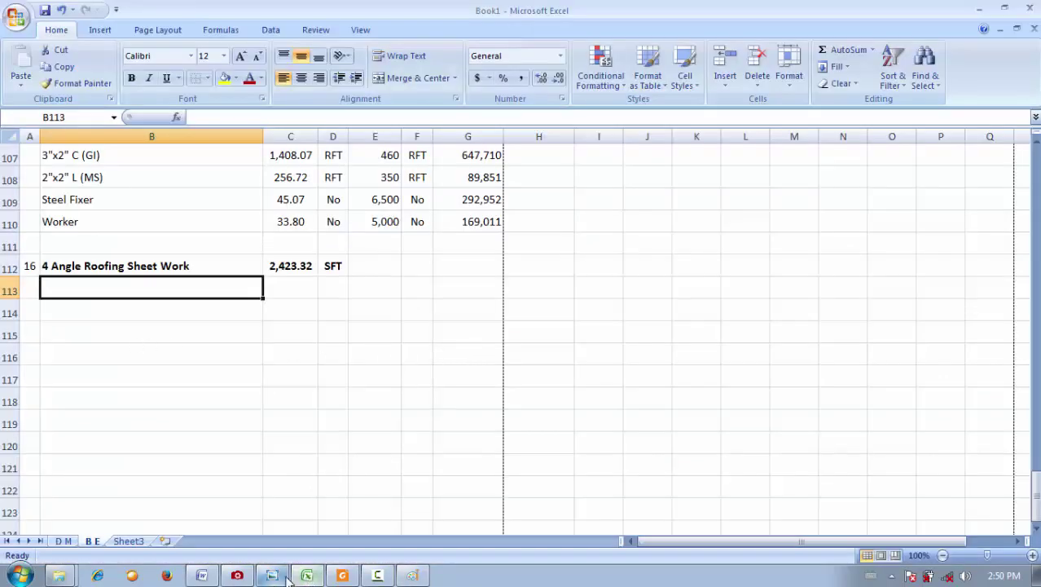
{"action": "left_click", "coordinate": [342, 576]}
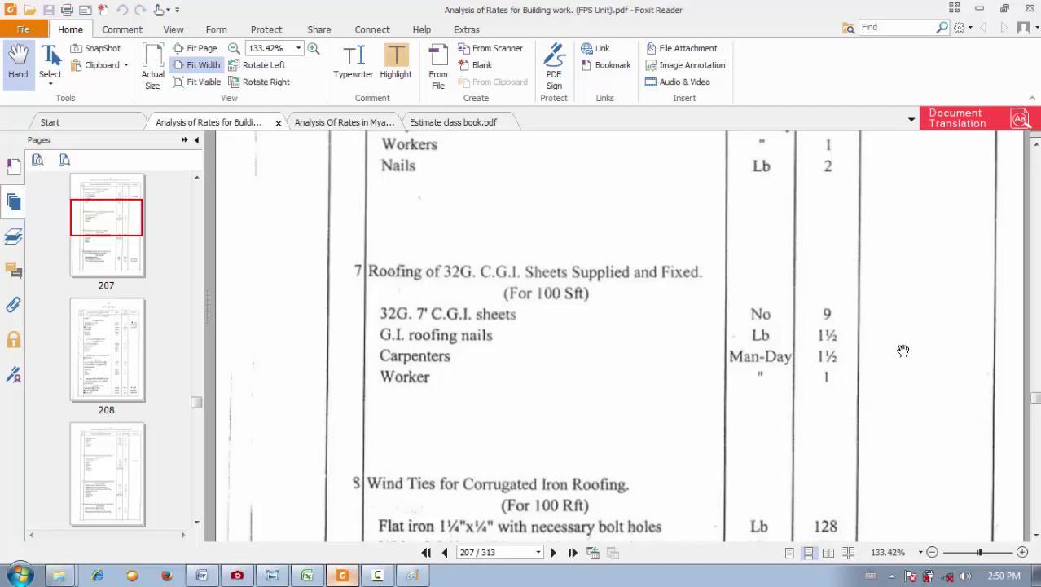
{"action": "left_click", "coordinate": [346, 576]}
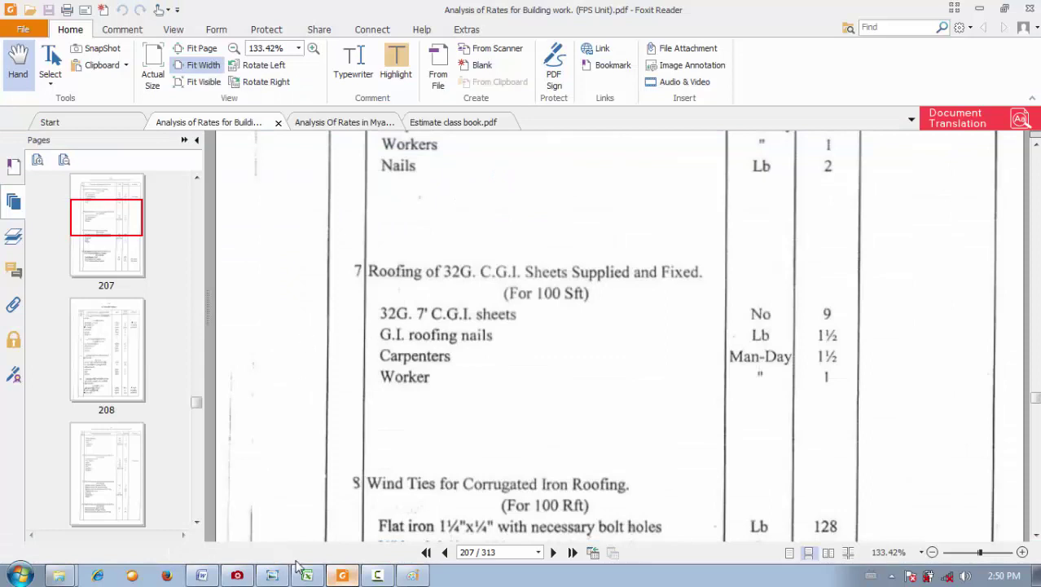
- Switch to Excel and enter "7' 4 angle Roofing Sheet (Green)" in cell B113 under 4 Angle Roofing Sheet Work
{"action": "left_click", "coordinate": [303, 573]}
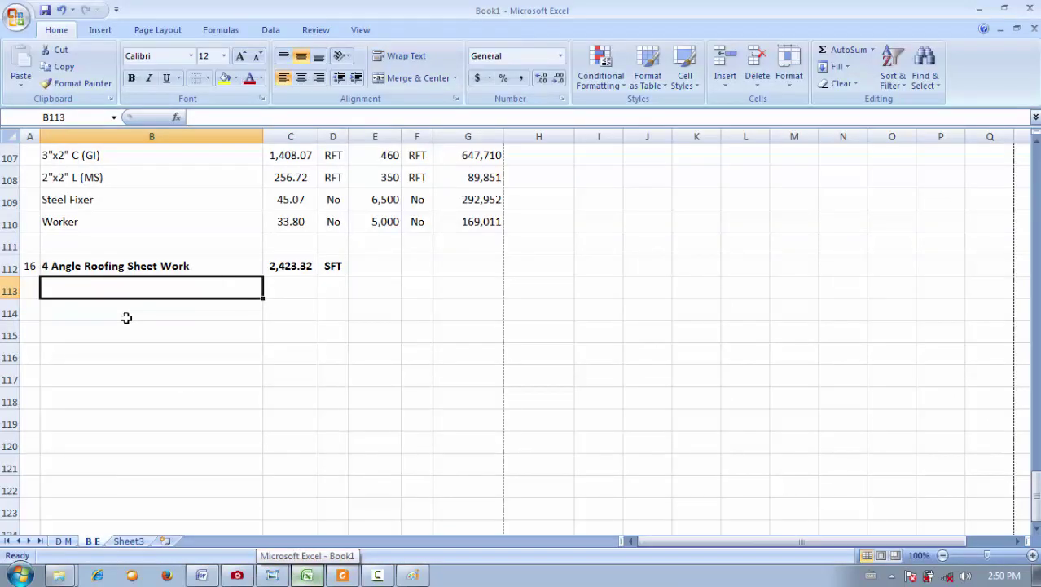
{"action": "type", "text": "7' 4"}
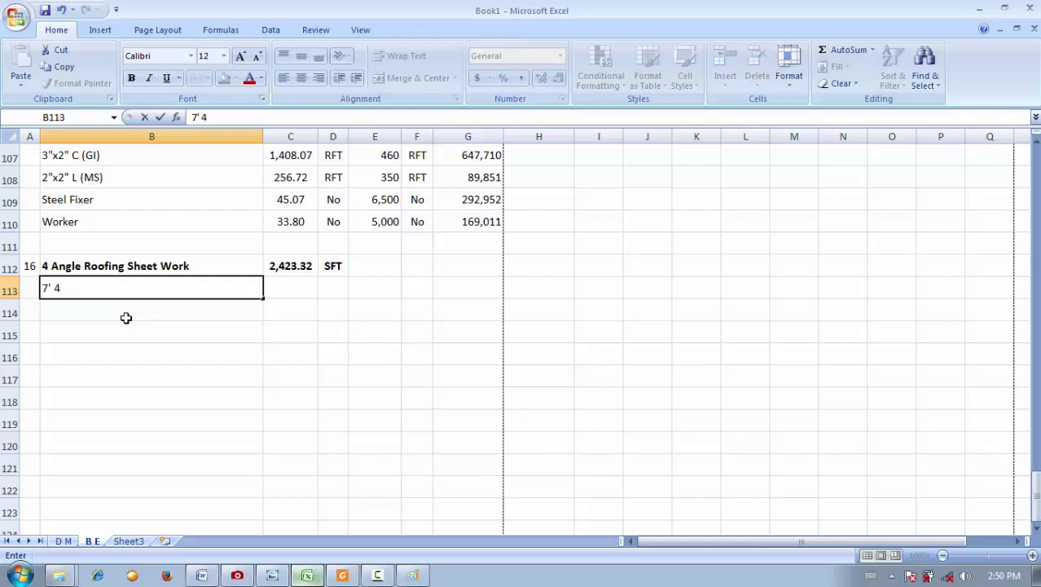
{"action": "type", "text": "angl"}
{"action": "type", "text": "e G"}
{"action": "type", "text": "Roofing S"}
{"action": "type", "text": "he"}
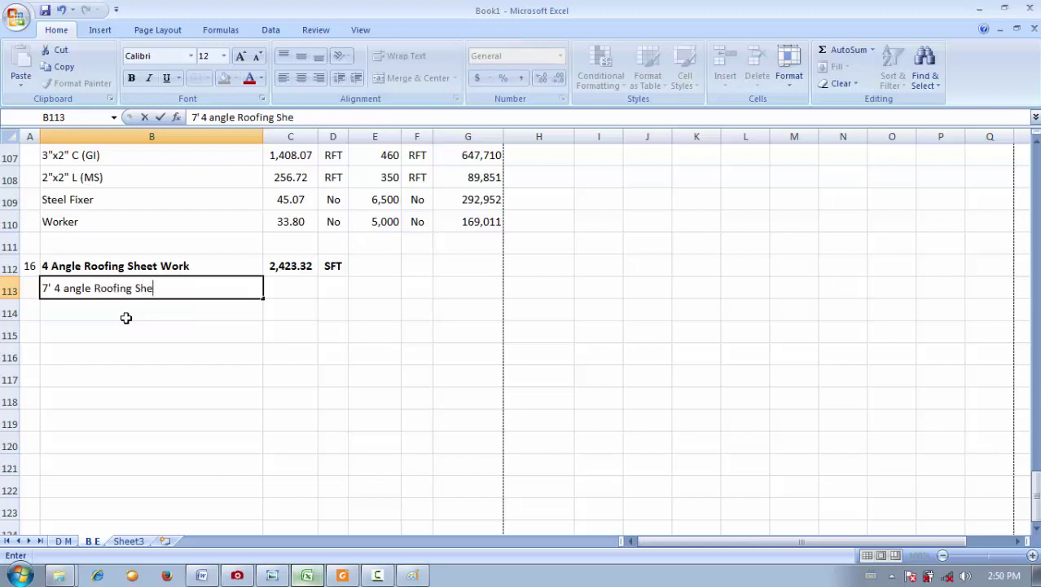
{"action": "type", "text": "et (Green"}
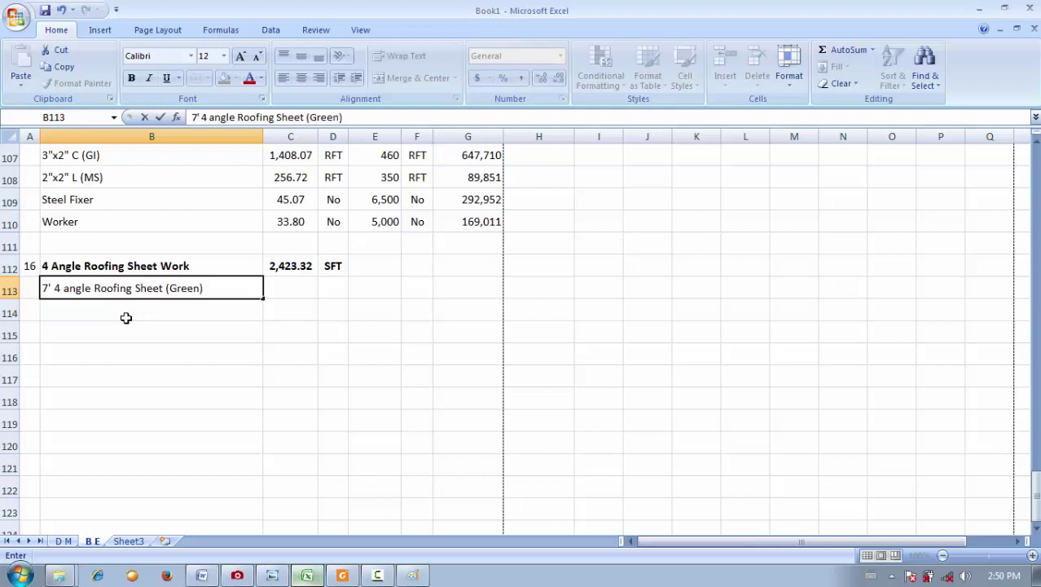
{"action": "key", "text": "Tab"}
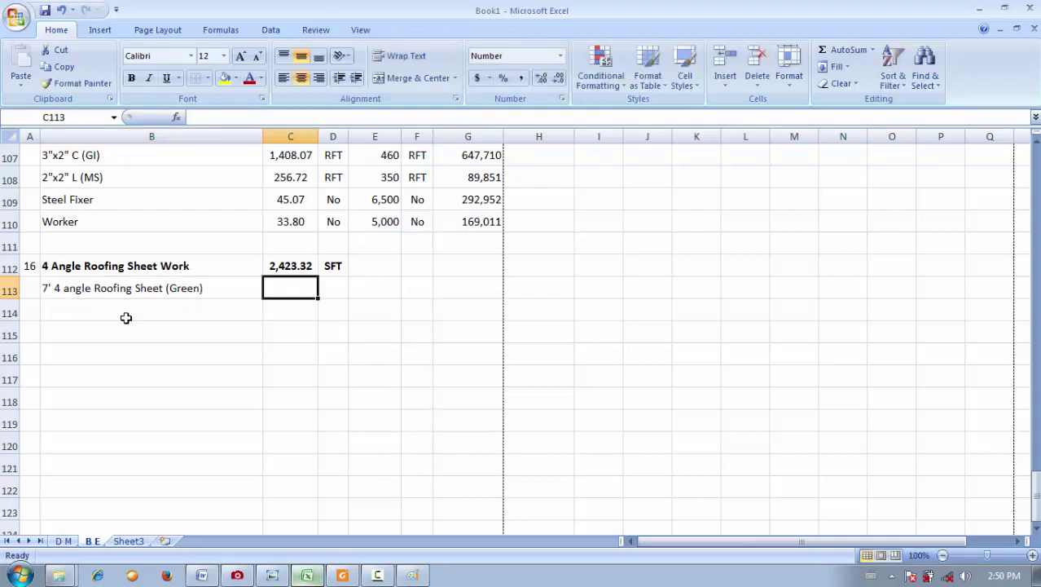
- Calculate the sheet quantity in C113 with the formula =C112*9/100, using the 7' C.G.I. sheet rate from the rates PDF
{"action": "type", "text": "="}
{"action": "left_click", "coordinate": [306, 266]}
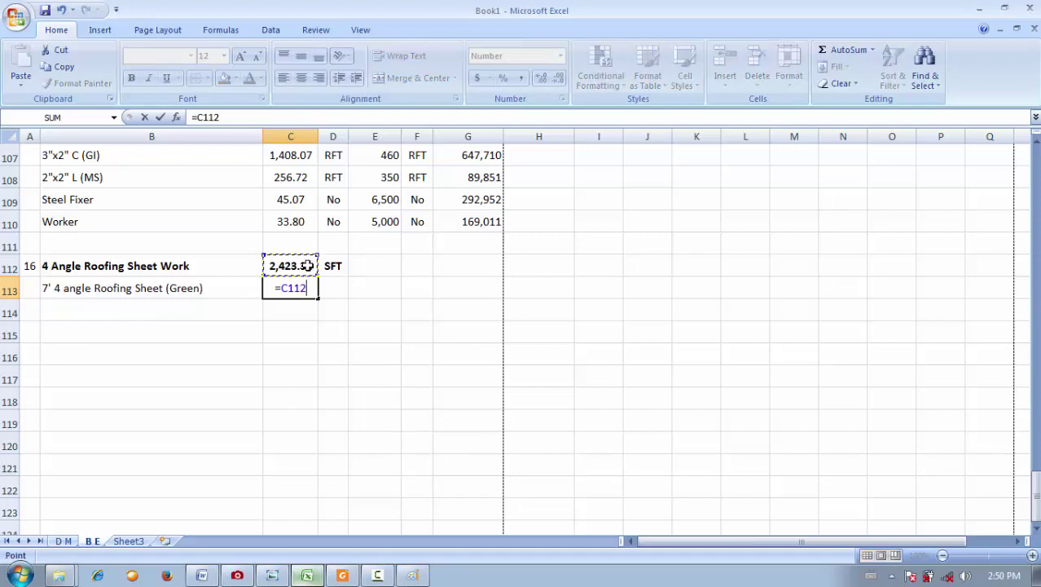
{"action": "type", "text": "*"}
{"action": "left_click", "coordinate": [349, 575]}
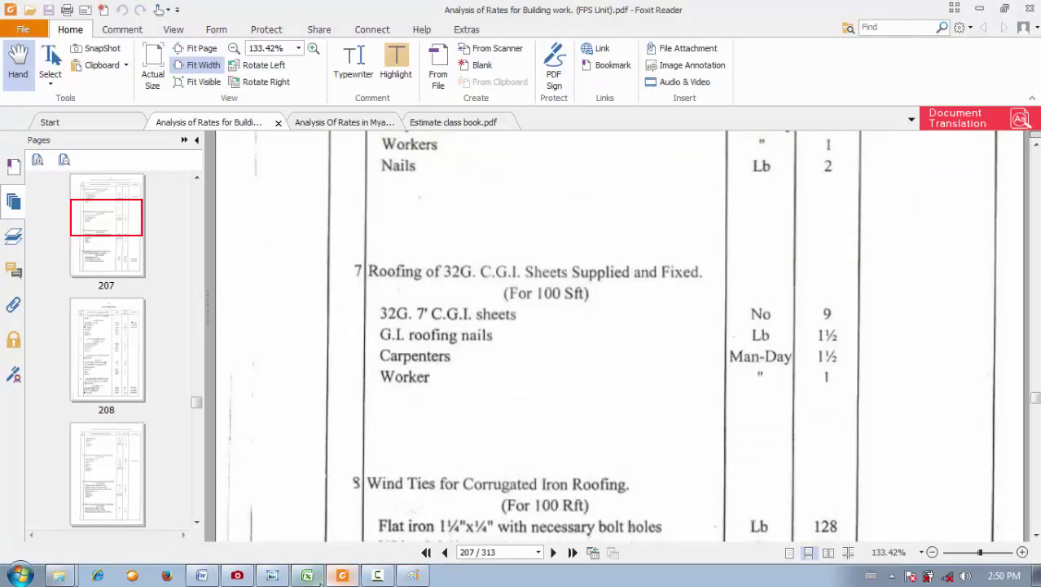
{"action": "left_click", "coordinate": [318, 578]}
{"action": "type", "text": "9/100"}
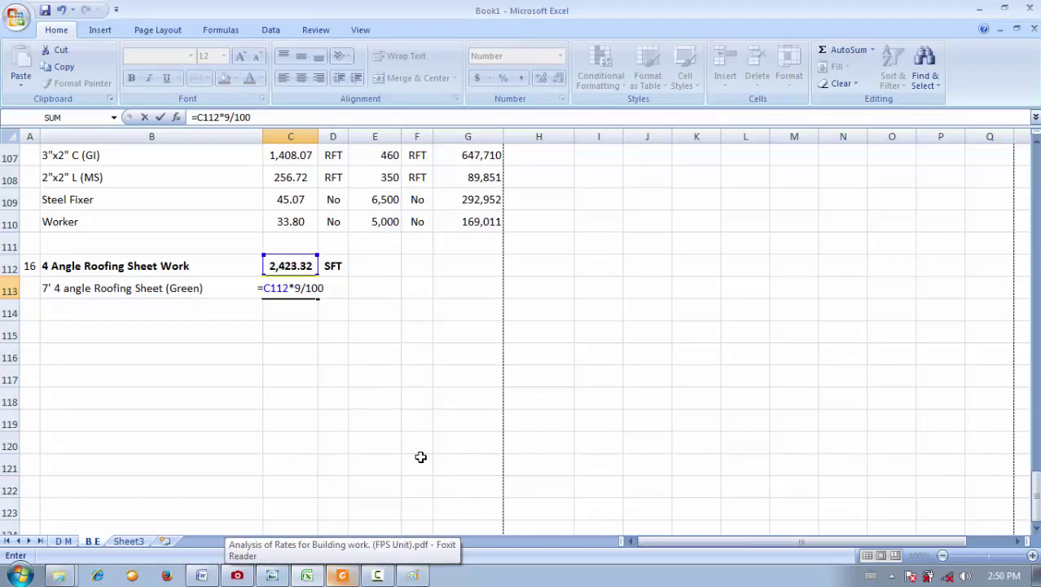
{"action": "key", "text": "Return"}
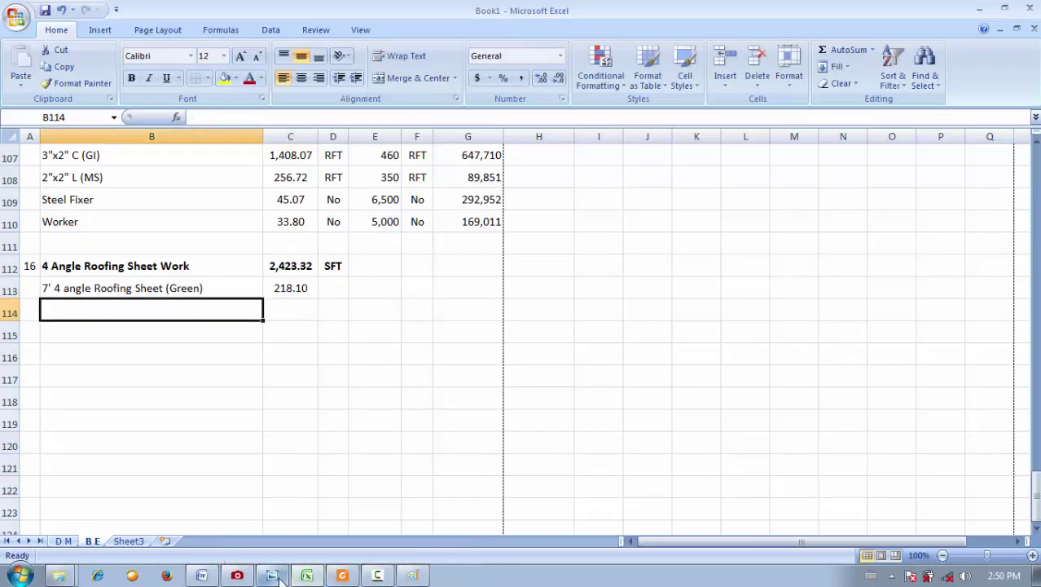
- Check the C.G.I. sheet unit under item 7 in the rates PDF and enter "No" in Excel cell D113
{"action": "left_click", "coordinate": [343, 576]}
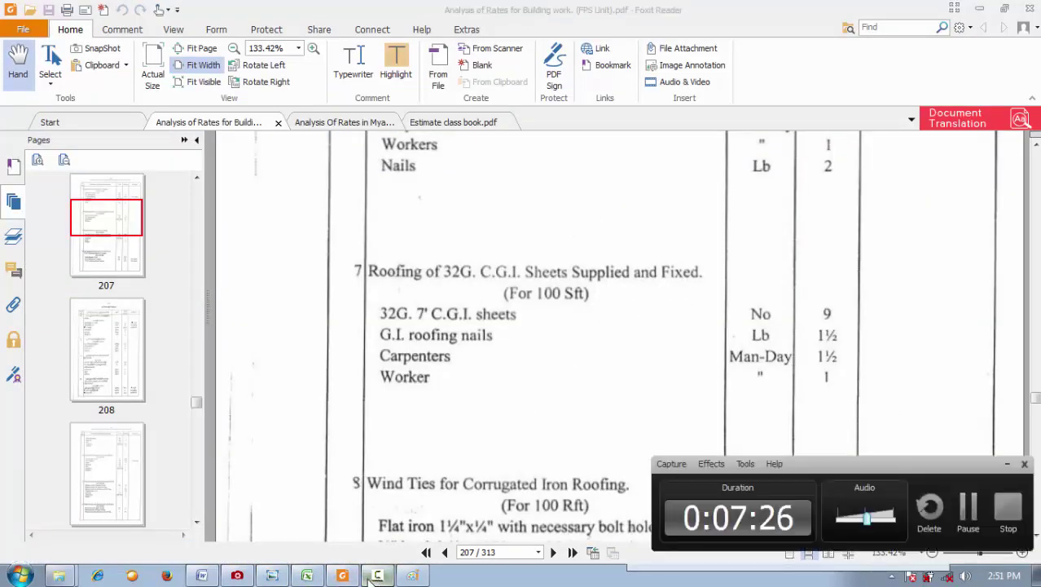
{"action": "left_click", "coordinate": [309, 576]}
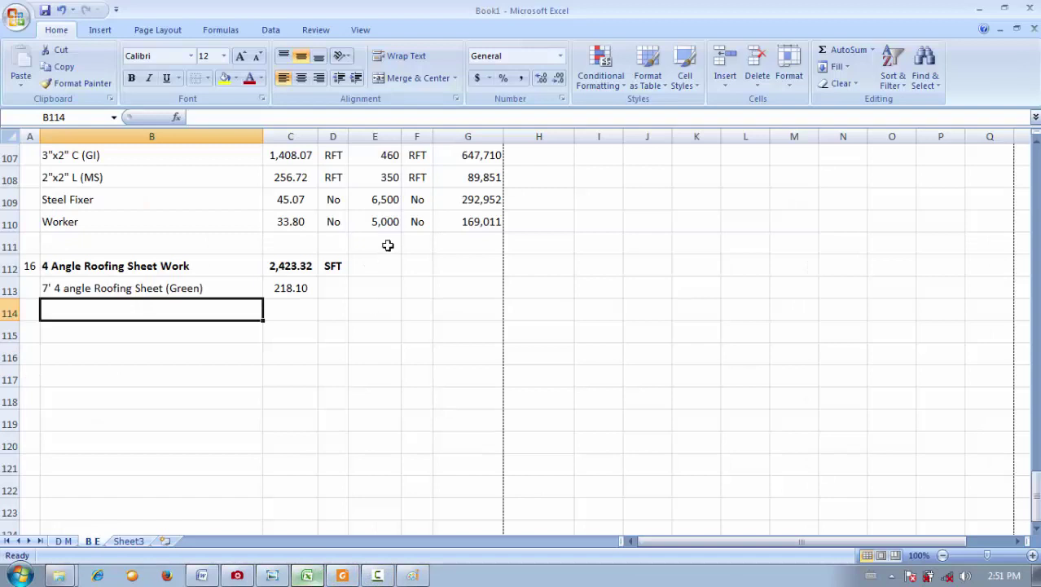
{"action": "left_click", "coordinate": [340, 295]}
{"action": "type", "text": "no"}
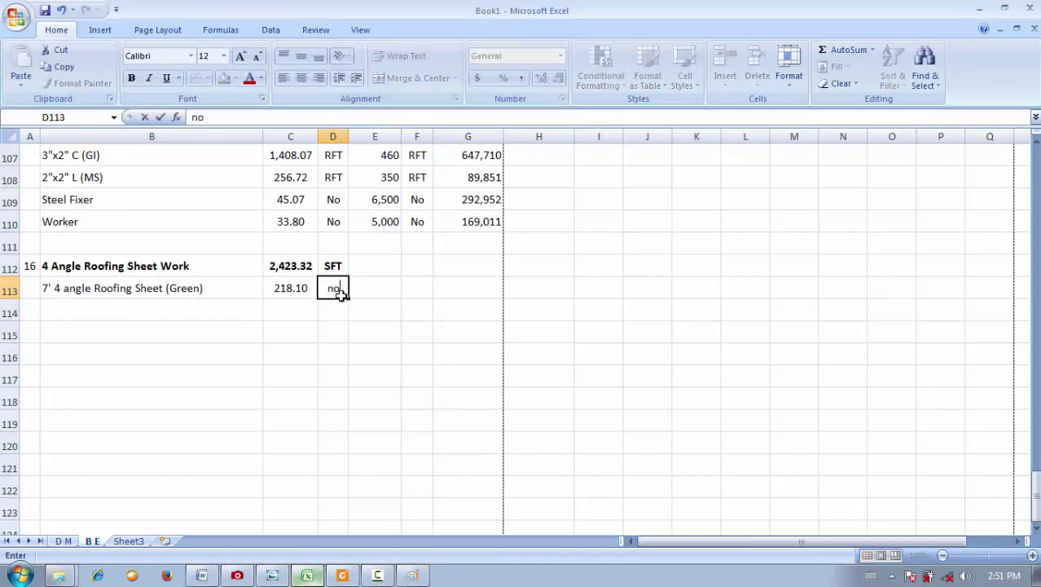
{"action": "key", "text": "BackSpace"}
{"action": "key", "text": "BackSpace"}
{"action": "type", "text": "NO"}
{"action": "key", "text": "Return"}
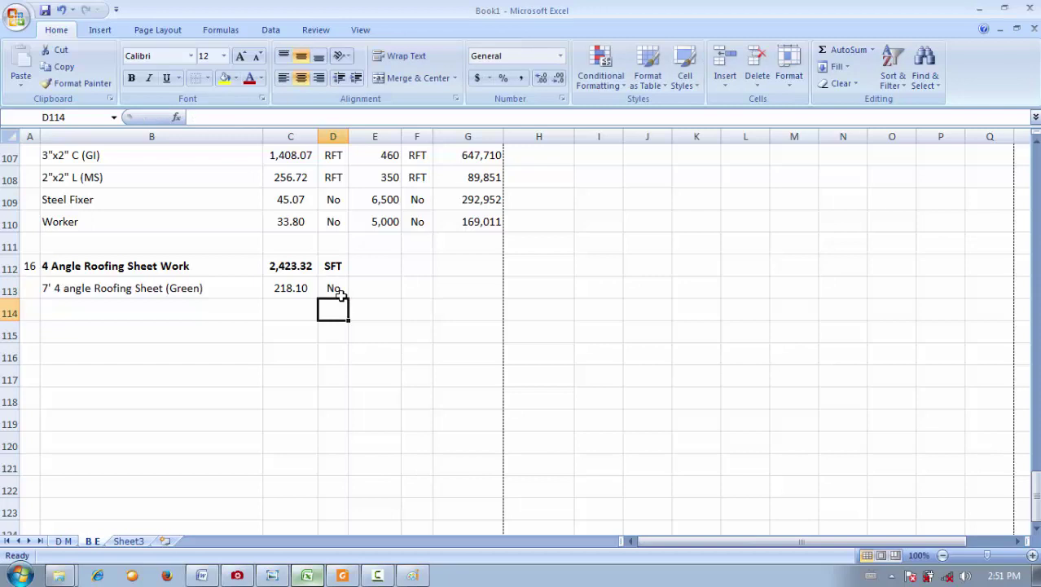
- Compare the 7' 4 angle Roofing Sheet row with item 7 in the rates PDF and switch to the Paint sketch
{"action": "left_click", "coordinate": [186, 288]}
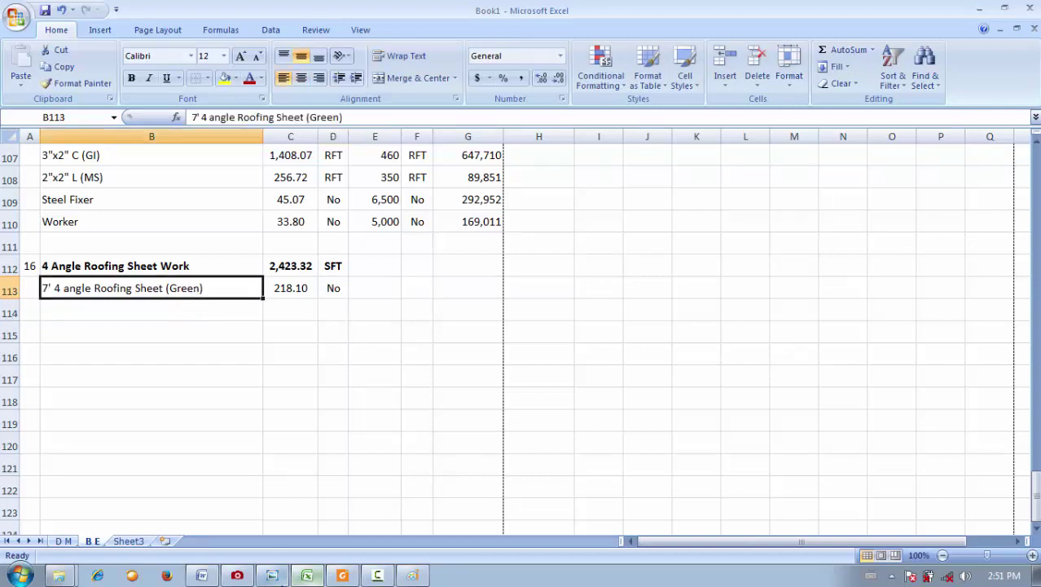
{"action": "left_click", "coordinate": [343, 575]}
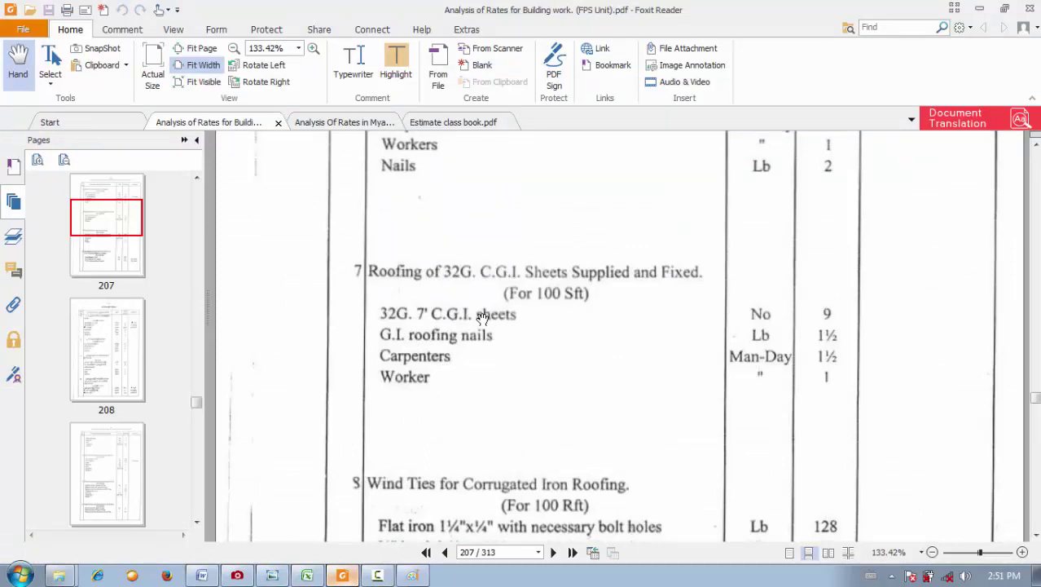
{"action": "left_click", "coordinate": [342, 575]}
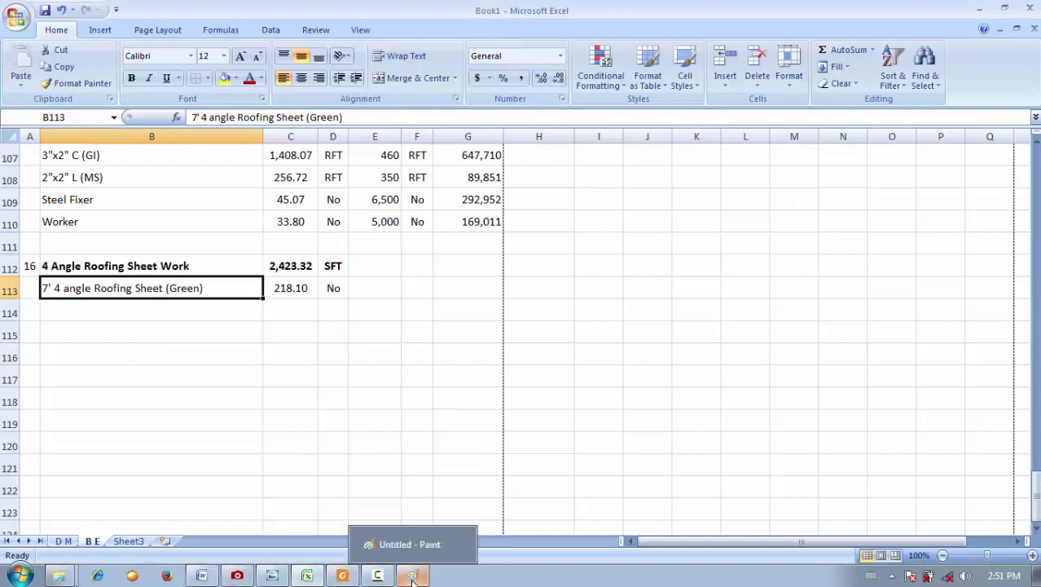
{"action": "left_click", "coordinate": [378, 575]}
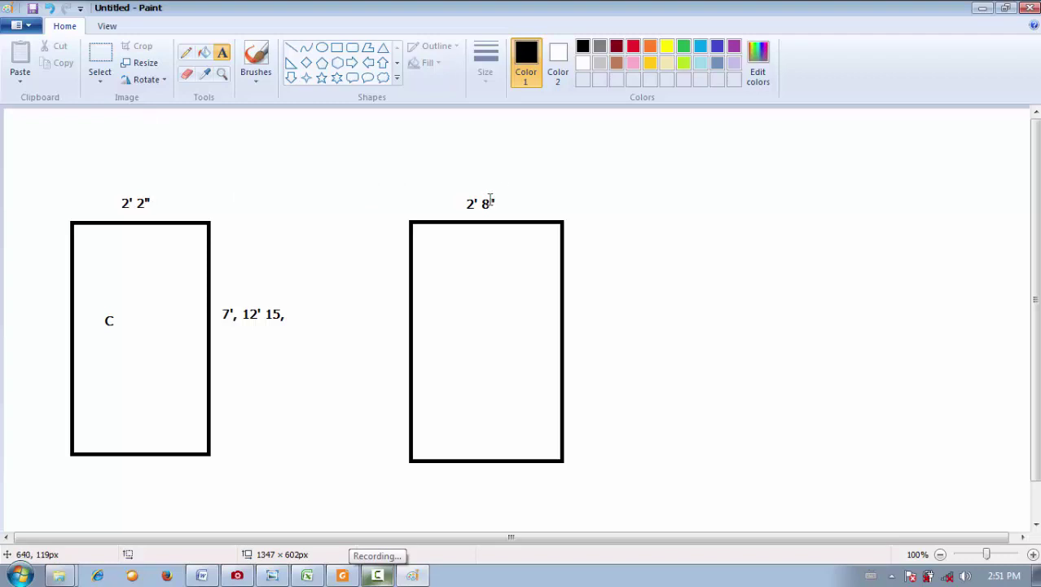
{"action": "scroll", "coordinate": [494, 204], "scroll_direction": "down", "scroll_amount": 1}
{"action": "scroll", "coordinate": [497, 225], "scroll_direction": "up", "scroll_amount": 1}
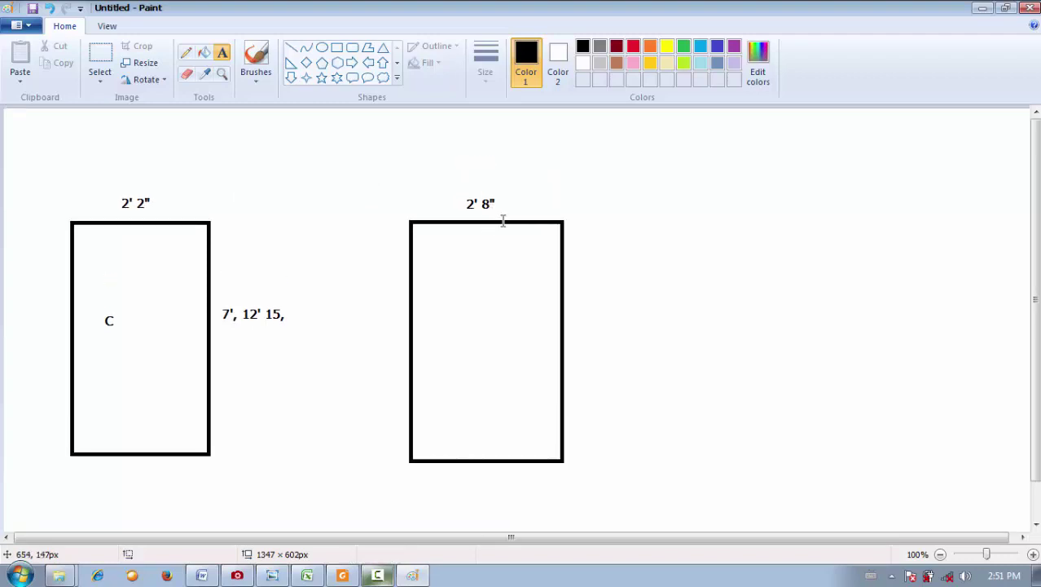
- Draw overlap strips about 15 by 309 px and 27 by 307 px along the right and left edges inside the 2' 8" rectangle
{"action": "left_click", "coordinate": [336, 46]}
{"action": "left_click_drag", "start_coordinate": [555, 222], "coordinate": [565, 461]}
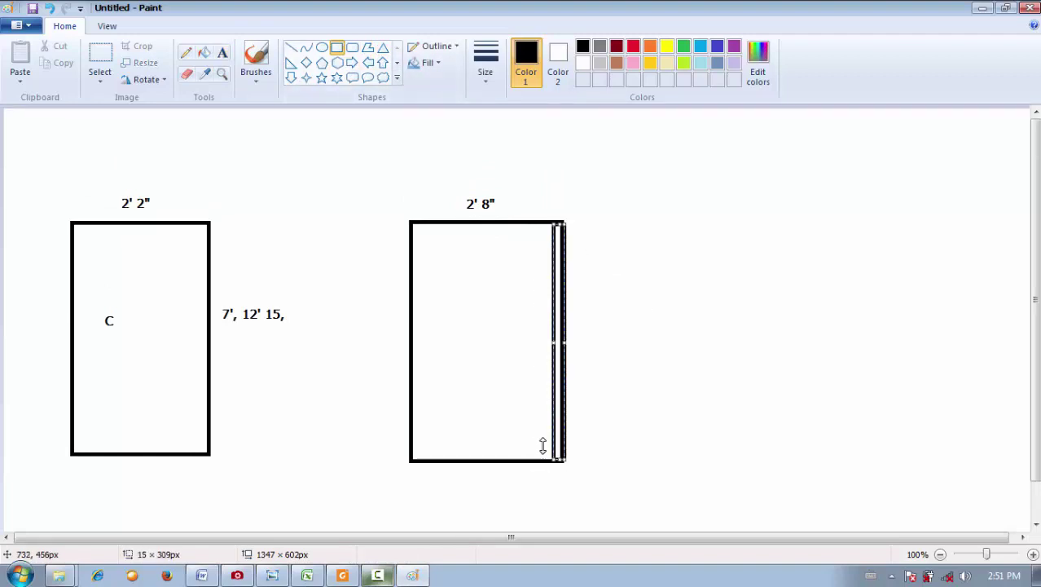
{"action": "left_click_drag", "start_coordinate": [411, 224], "coordinate": [430, 458]}
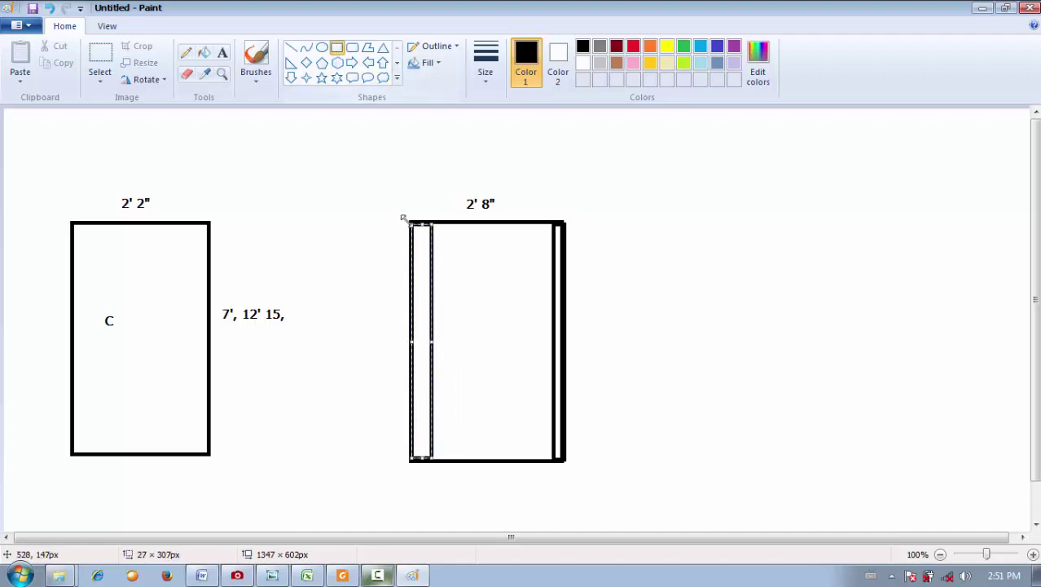
{"action": "left_click", "coordinate": [349, 239]}
- Draw an end-overlap strip about 205 by 42 px across the upper edge of the 2' 8" rectangle
{"action": "left_click_drag", "start_coordinate": [409, 221], "coordinate": [561, 254]}
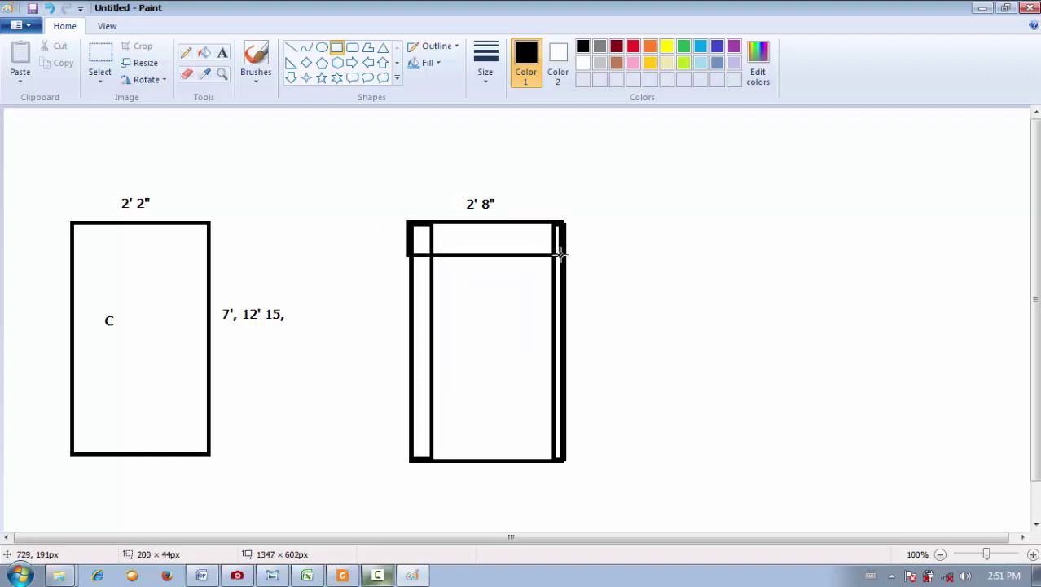
{"action": "left_click_drag", "start_coordinate": [560, 254], "coordinate": [565, 253]}
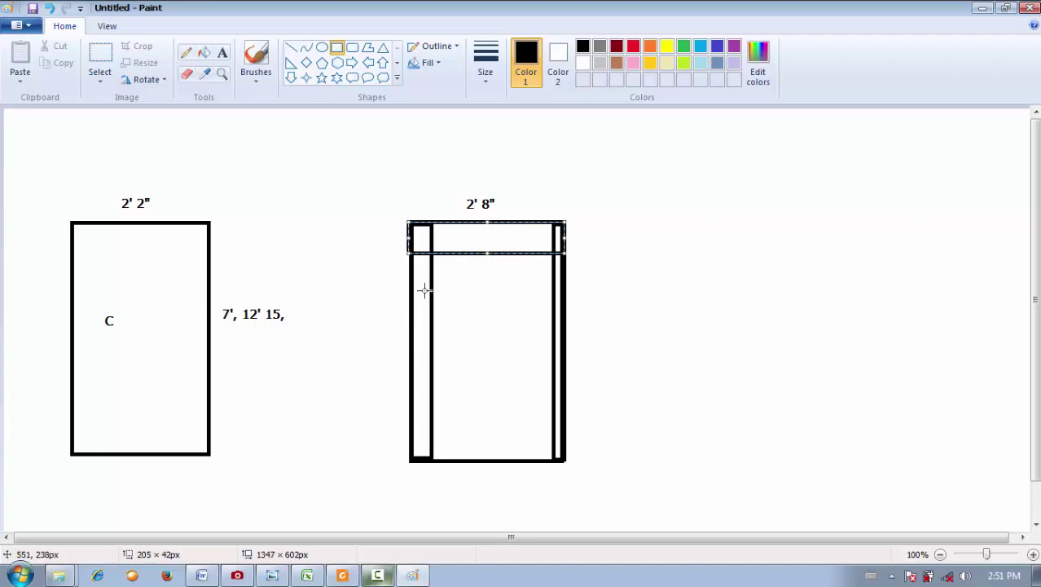
{"action": "left_click", "coordinate": [559, 295]}
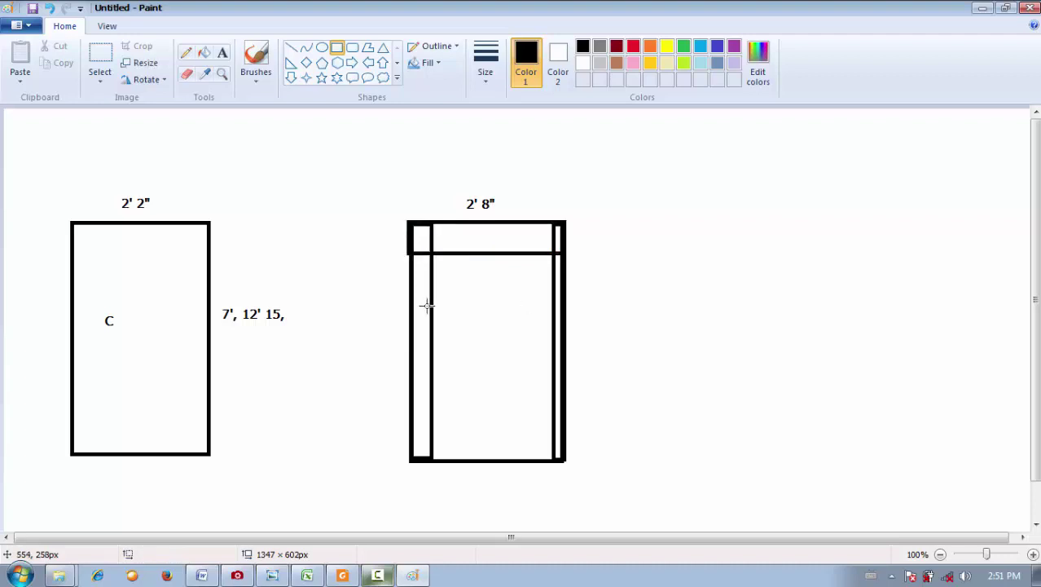
- Label the area between the overlap strips with 2' 2" near its lower edge and 6.5" beside its right edge
{"action": "left_click", "coordinate": [221, 52]}
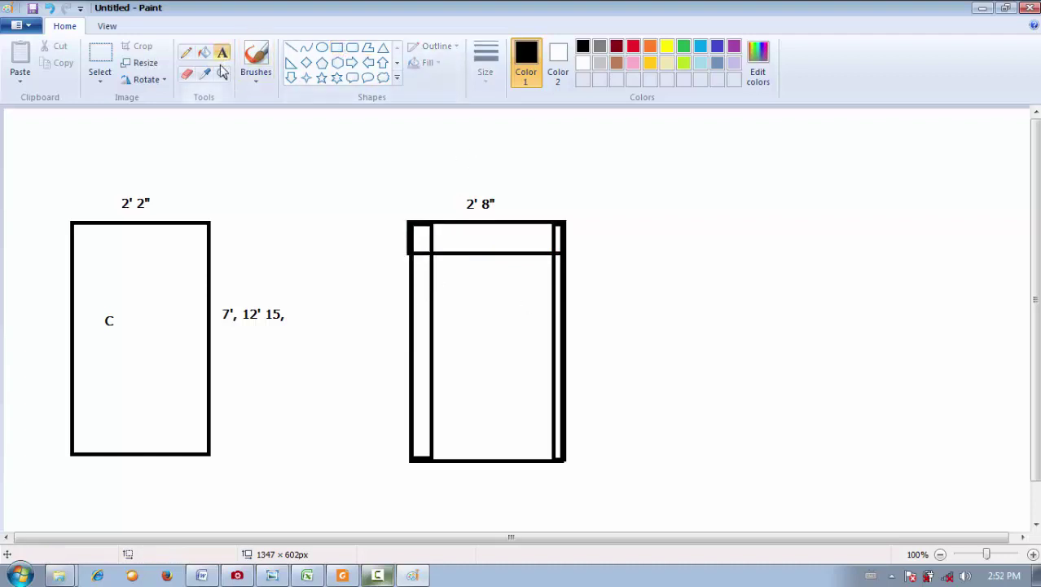
{"action": "left_click", "coordinate": [439, 431]}
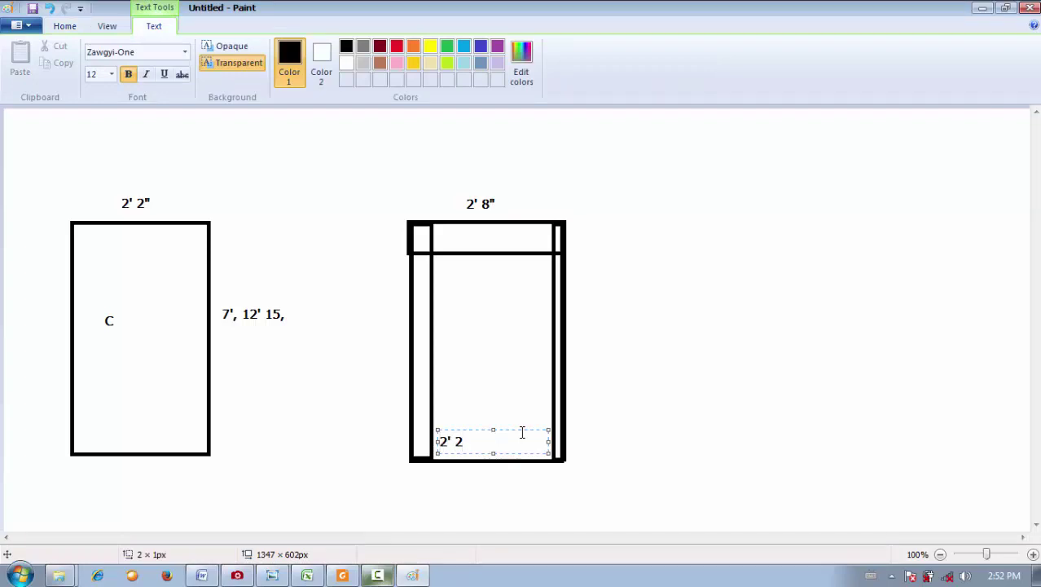
{"action": "left_click", "coordinate": [677, 334]}
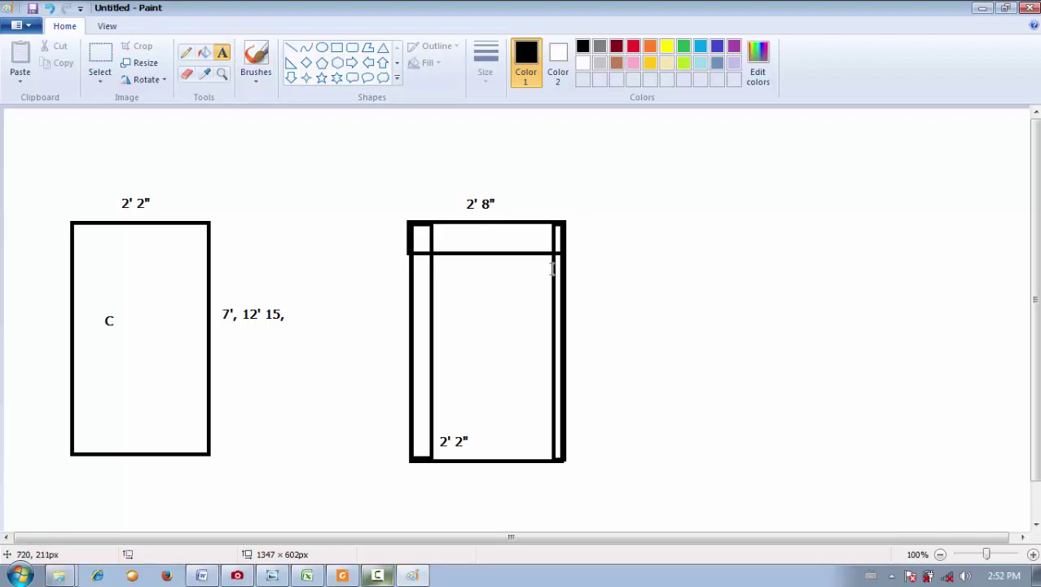
{"action": "left_click", "coordinate": [517, 329]}
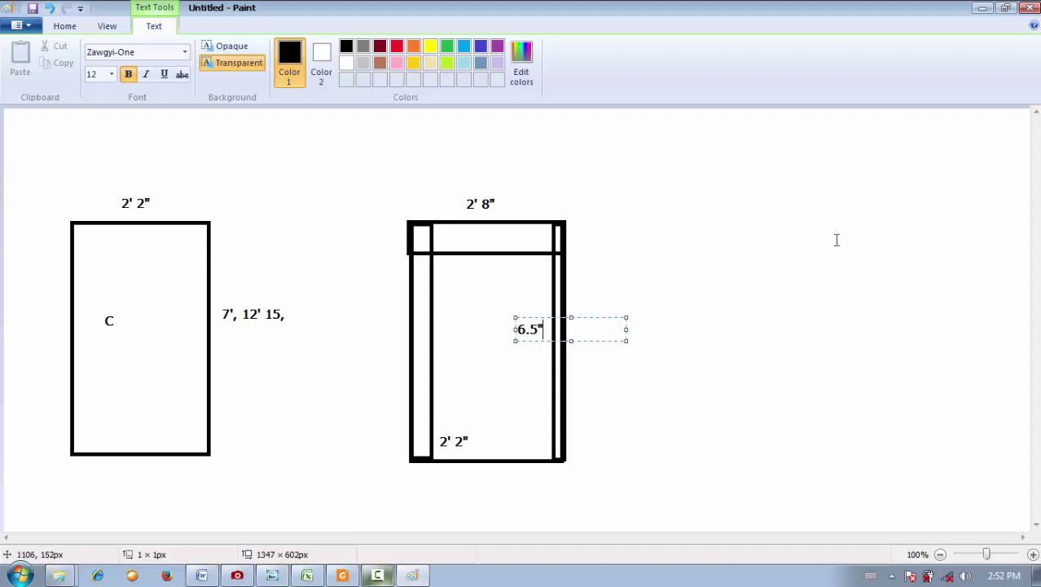
{"action": "left_click", "coordinate": [798, 291]}
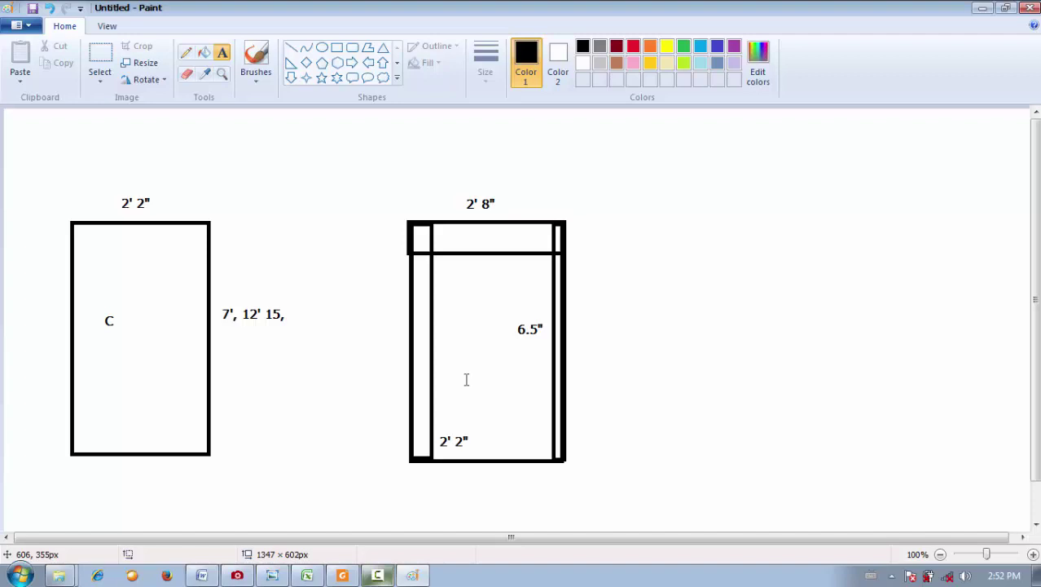
- Add the text "14.09 sft" to the right of the 2' 8" rectangle as the sheet's effective area
{"action": "left_click", "coordinate": [657, 424]}
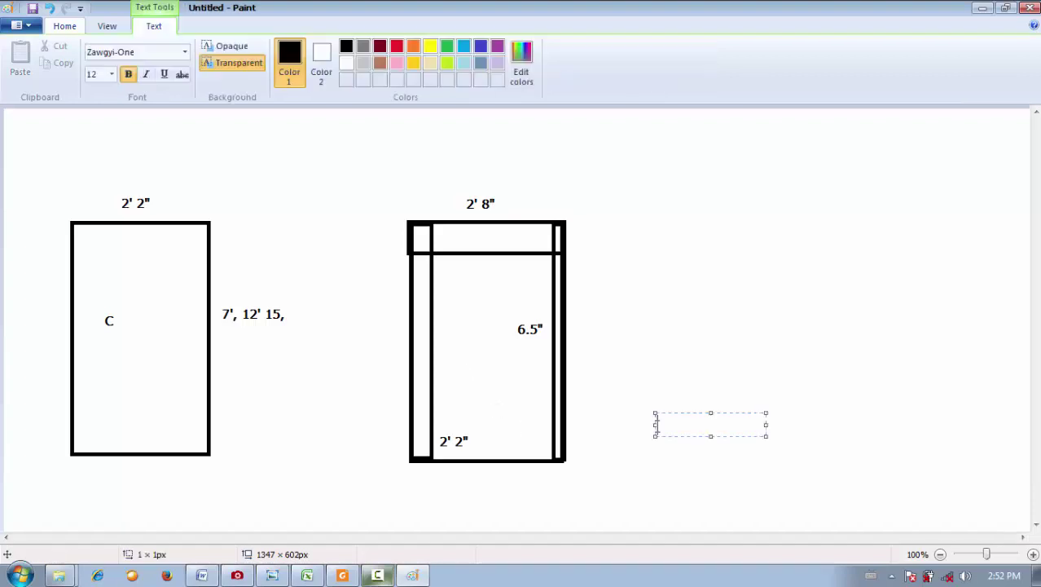
{"action": "type", "text": "14"}
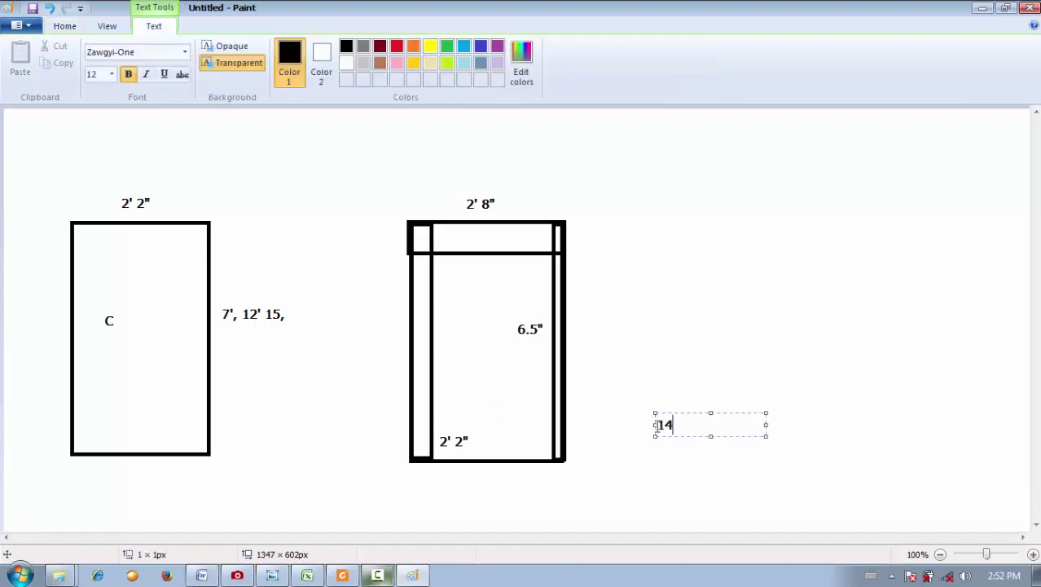
{"action": "type", "text": ".09sft"}
{"action": "left_click", "coordinate": [695, 422]}
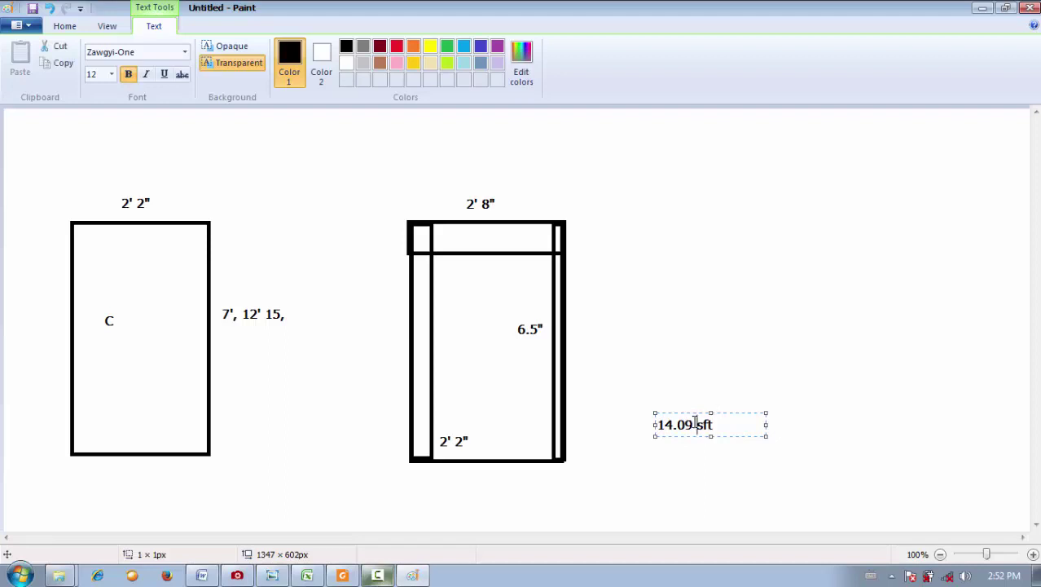
{"action": "left_click", "coordinate": [687, 301]}
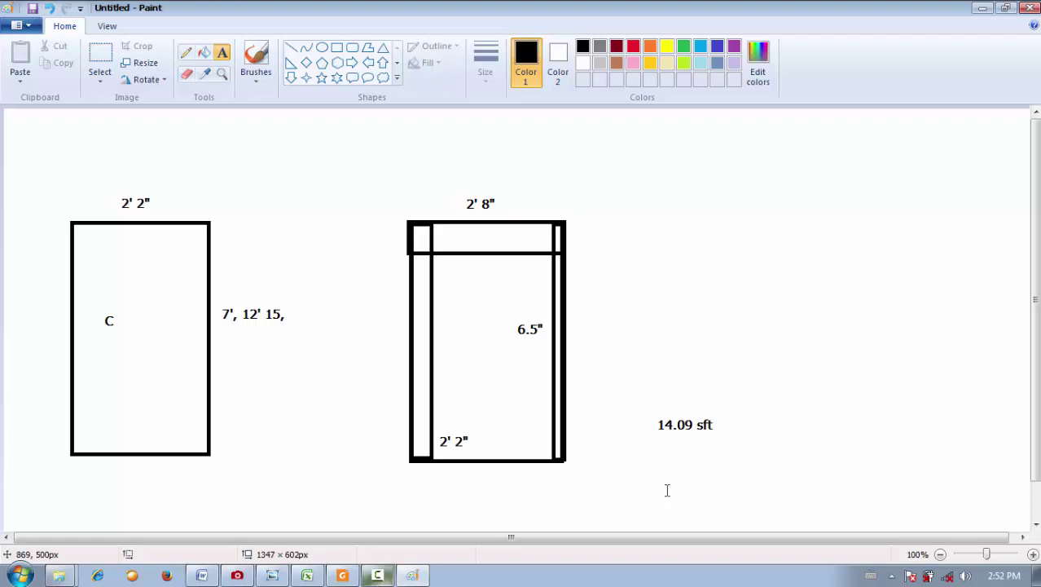
- Switch to Excel and calculate the sheet count from the effective area in cell I114 with the formula =C112/14.09
{"action": "left_click", "coordinate": [307, 575]}
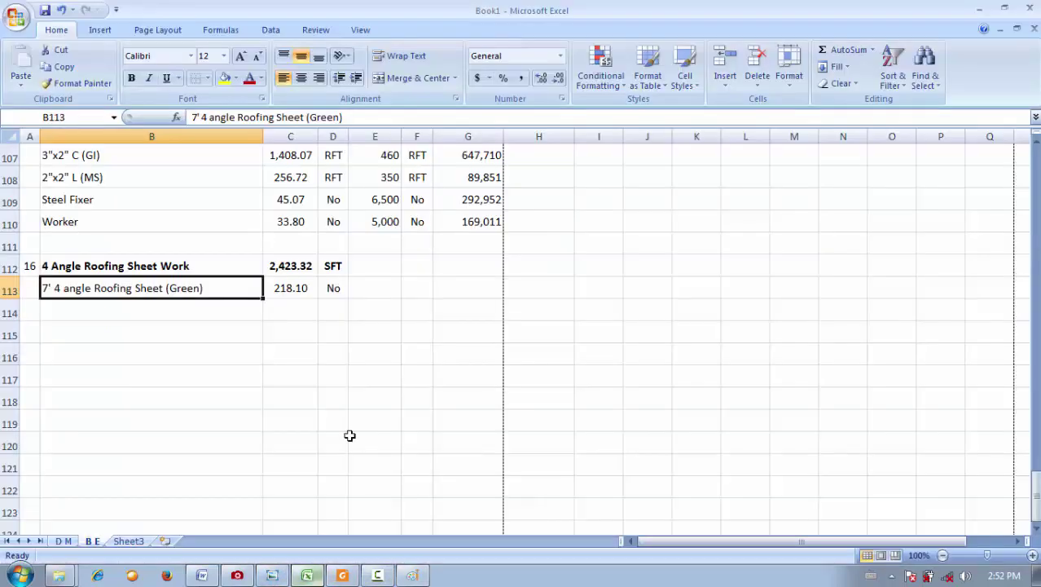
{"action": "left_click", "coordinate": [298, 265]}
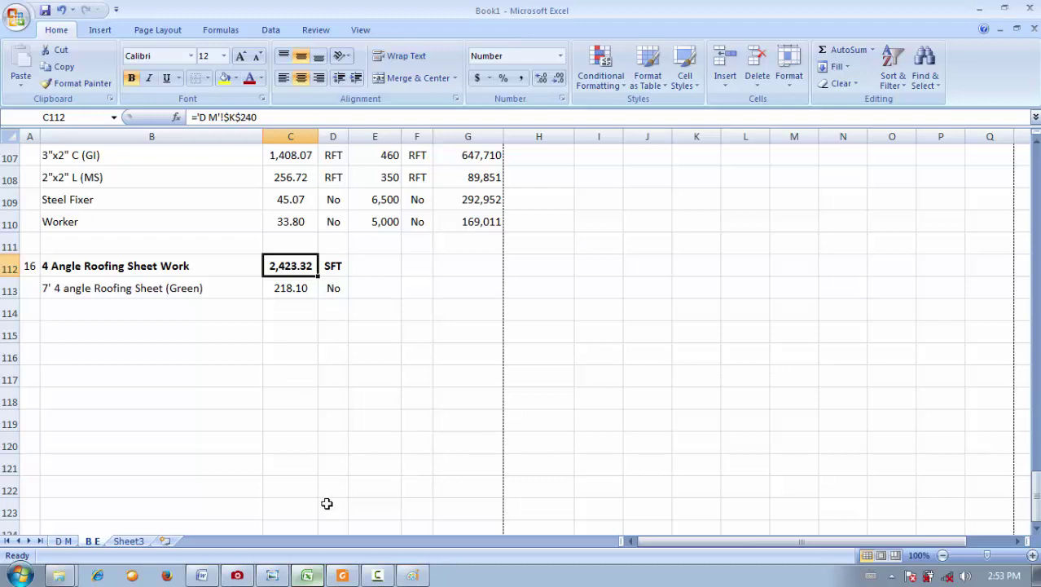
{"action": "left_click", "coordinate": [413, 575]}
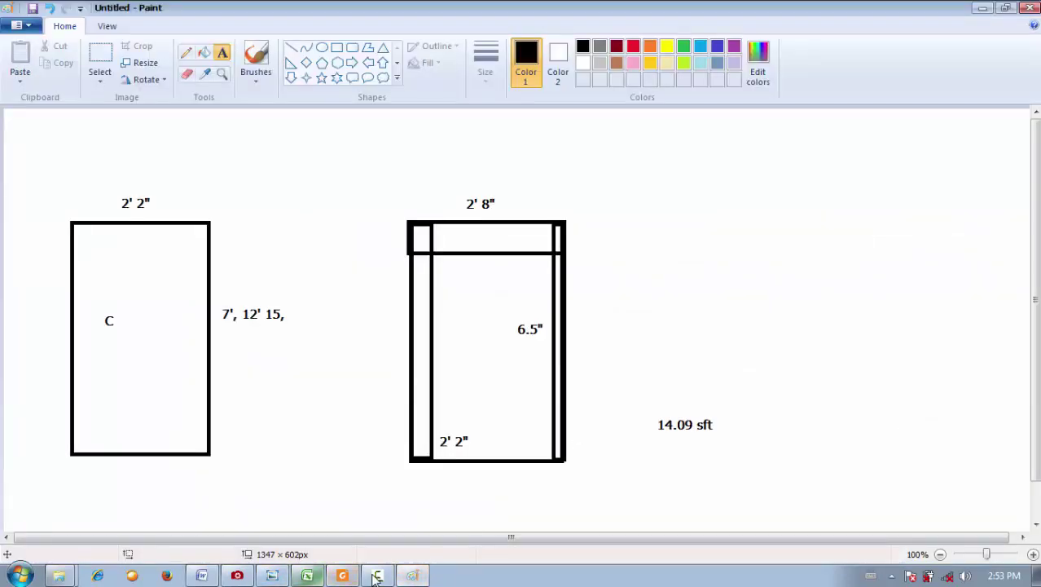
{"action": "left_click", "coordinate": [307, 575]}
{"action": "left_click", "coordinate": [613, 314]}
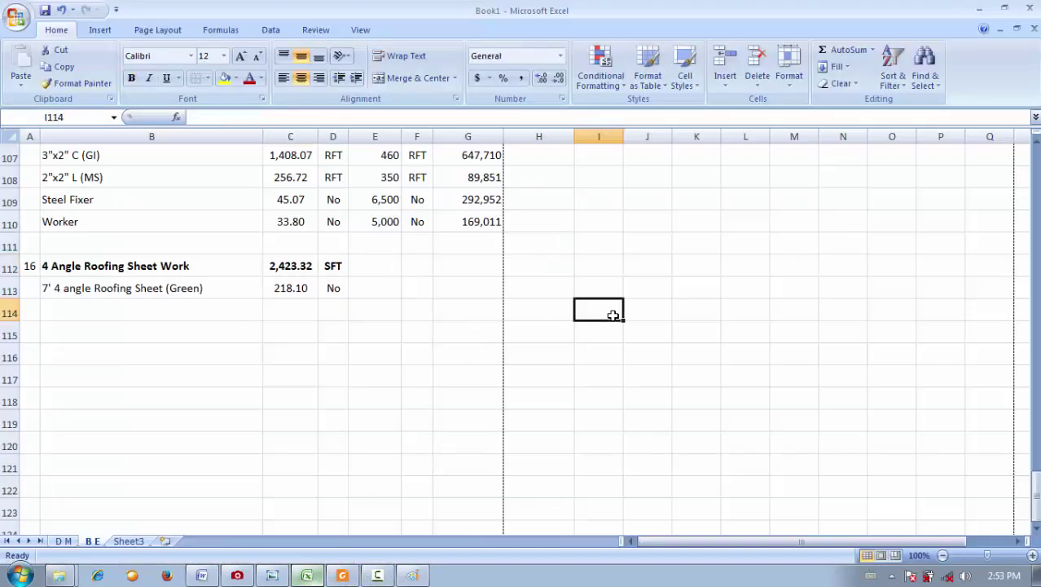
{"action": "type", "text": "="}
{"action": "left_click", "coordinate": [291, 266]}
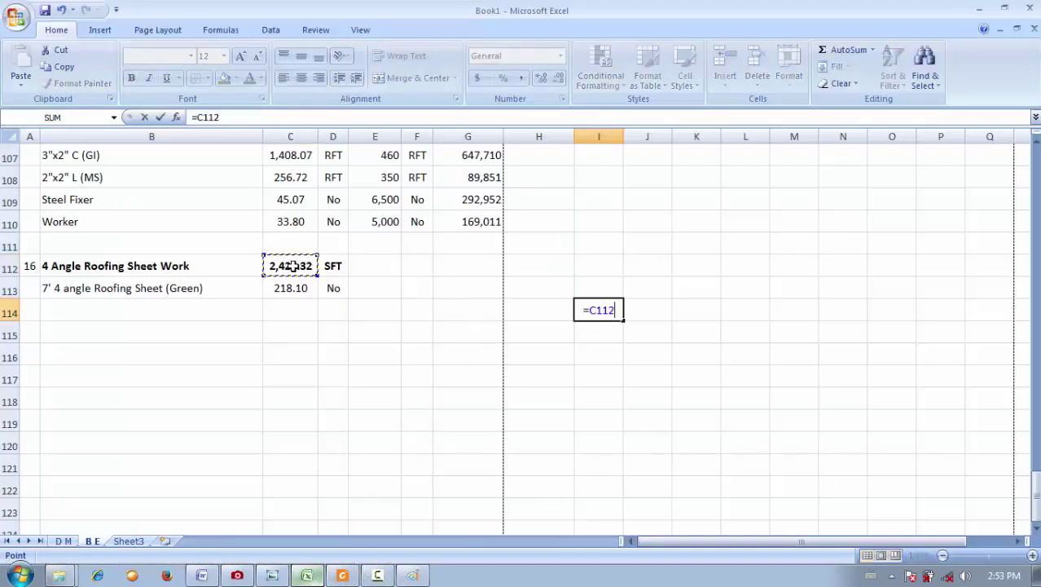
{"action": "type", "text": "/"}
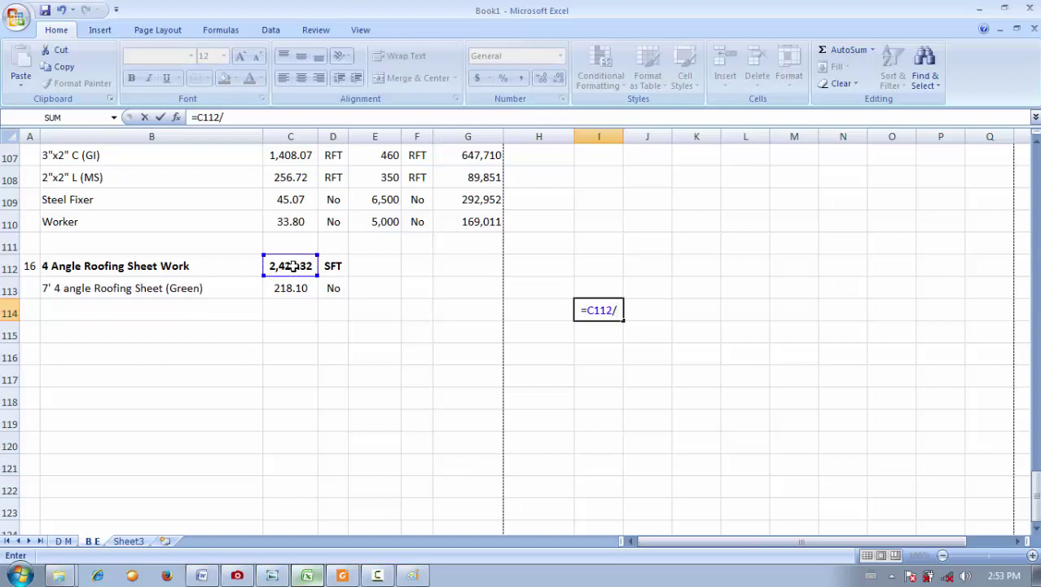
{"action": "type", "text": "14.0"}
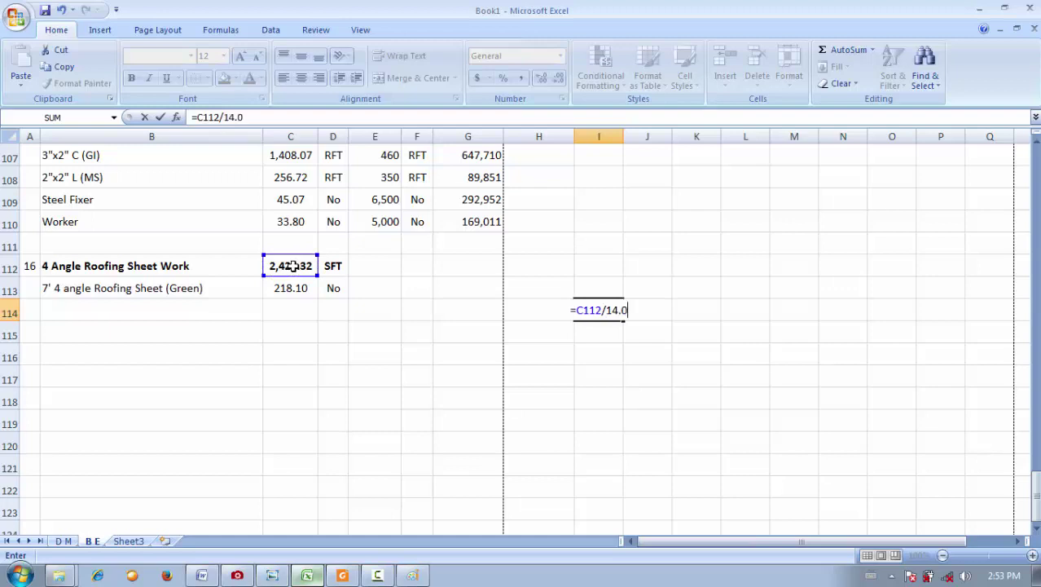
{"action": "type", "text": "9"}
{"action": "key", "text": "Return"}
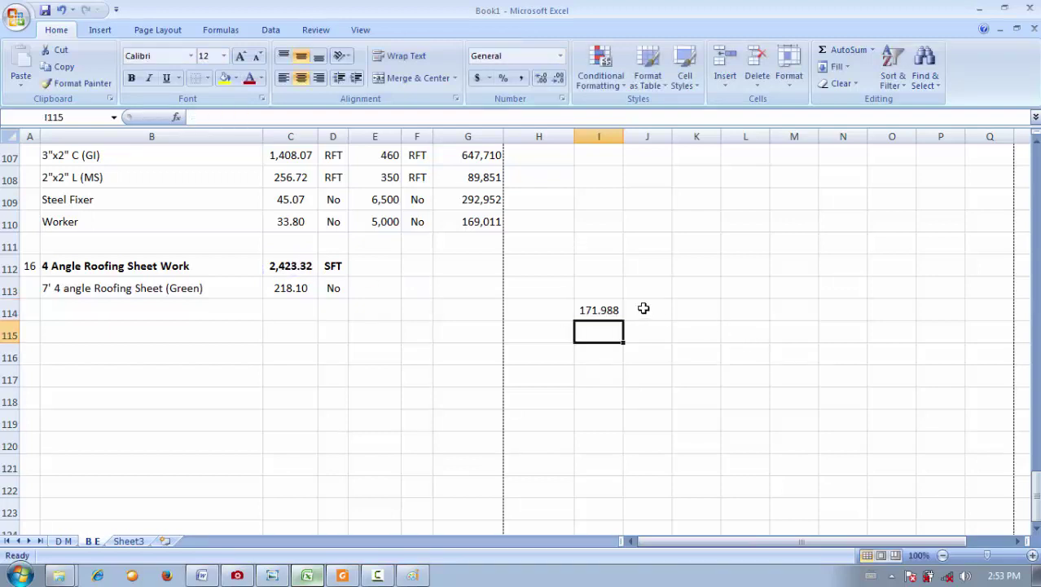
{"action": "left_click", "coordinate": [611, 310]}
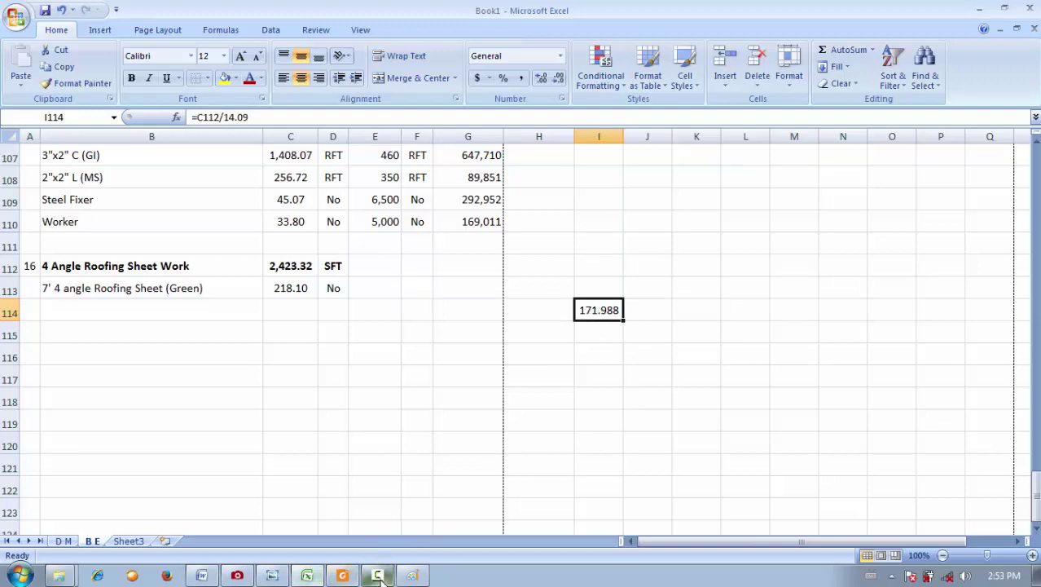
- Switch back to the Paint sketch and review the sheet's overlaps and effective area
{"action": "left_click", "coordinate": [275, 576]}
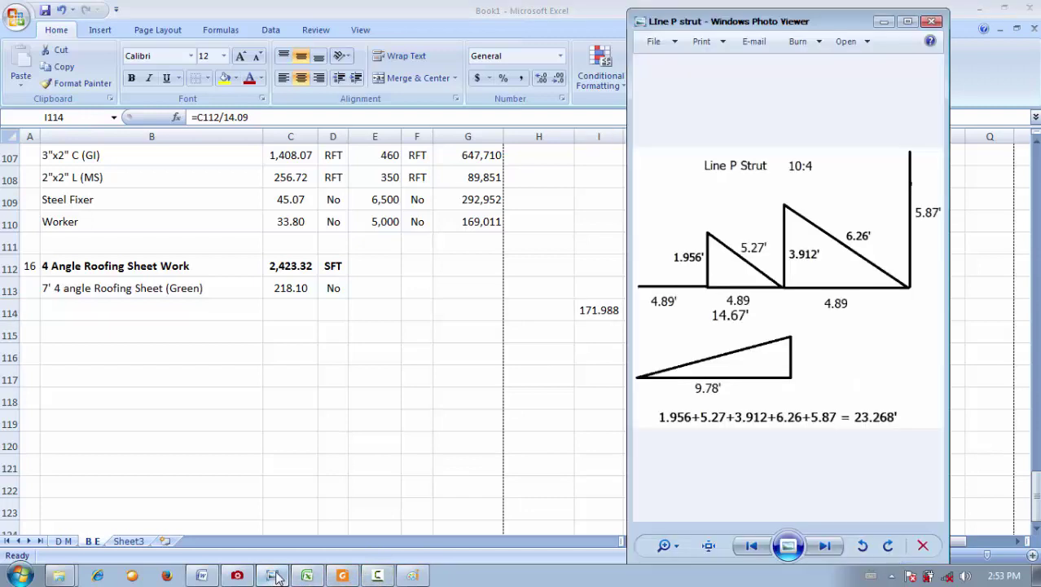
{"action": "left_click", "coordinate": [272, 575]}
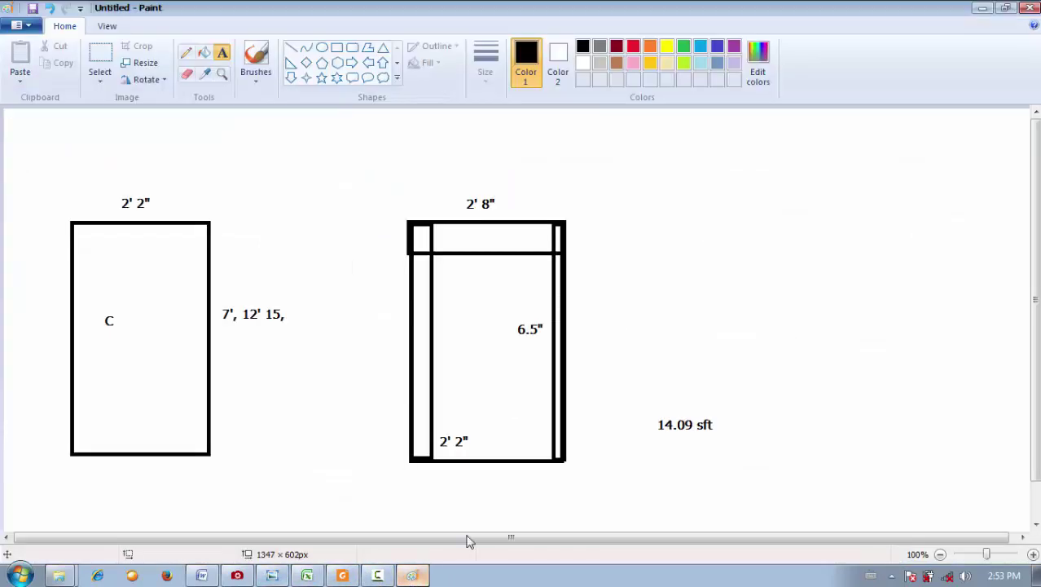
{"action": "left_click", "coordinate": [343, 575]}
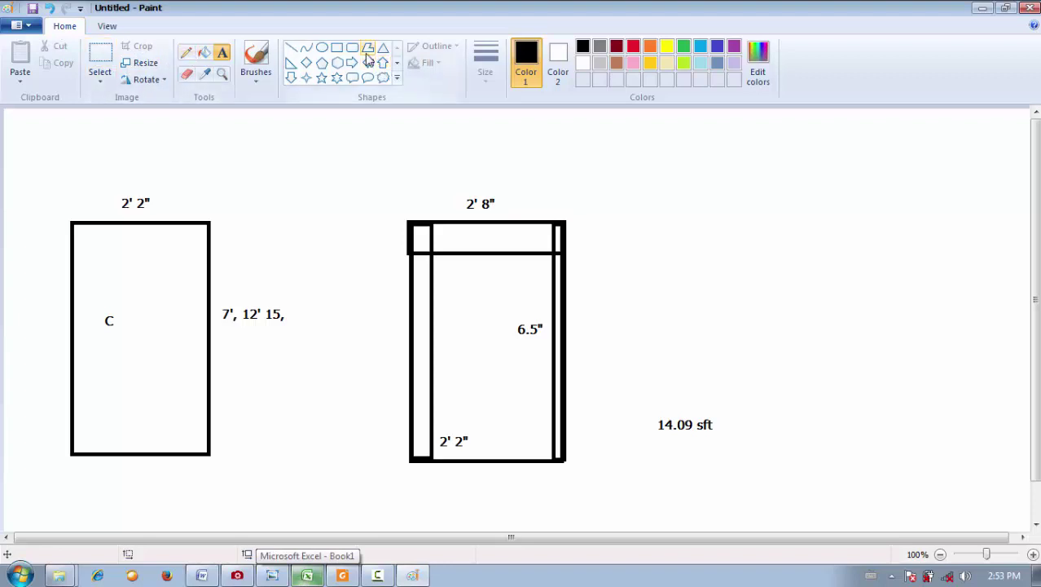
- Draw a tall narrow rectangle inside each long side of the 2' 2" sheet, and try and undo a strip across its upper edge
{"action": "left_click", "coordinate": [337, 47]}
{"action": "left_click_drag", "start_coordinate": [185, 241], "coordinate": [203, 422]}
{"action": "left_click_drag", "start_coordinate": [77, 246], "coordinate": [98, 410]}
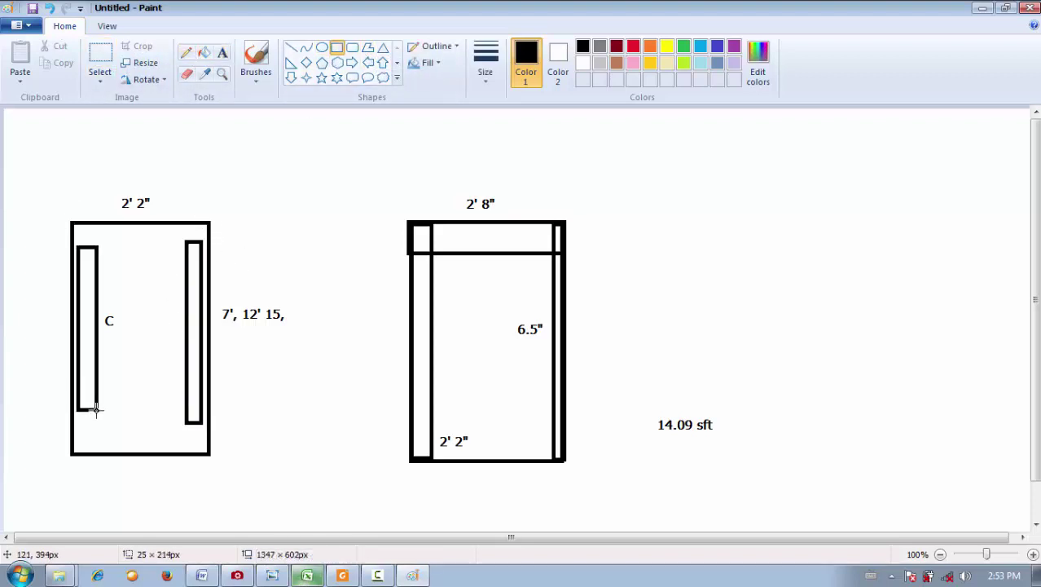
{"action": "left_click_drag", "start_coordinate": [75, 215], "coordinate": [191, 236]}
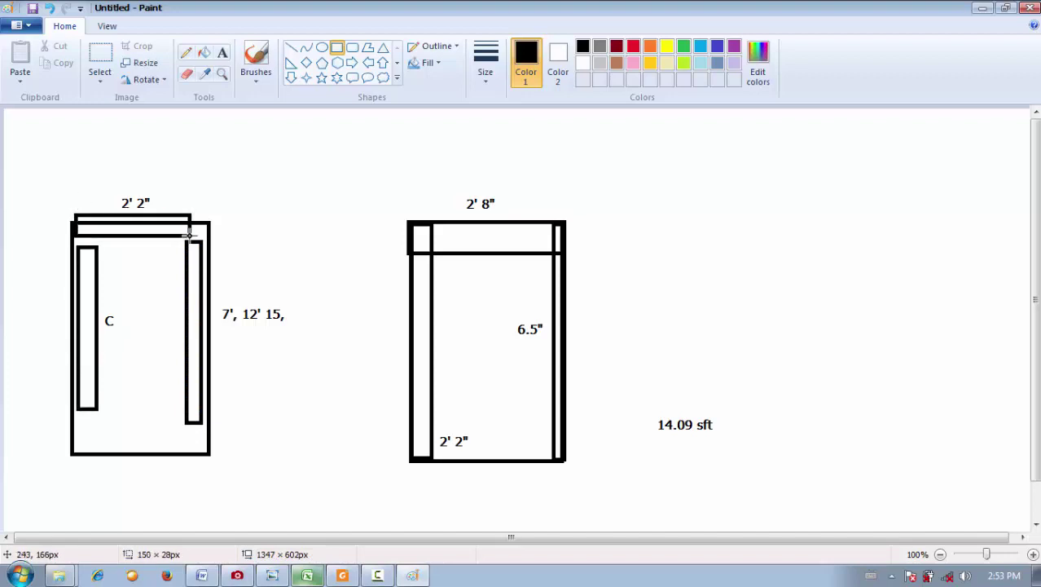
{"action": "key", "text": "ctrl+z"}
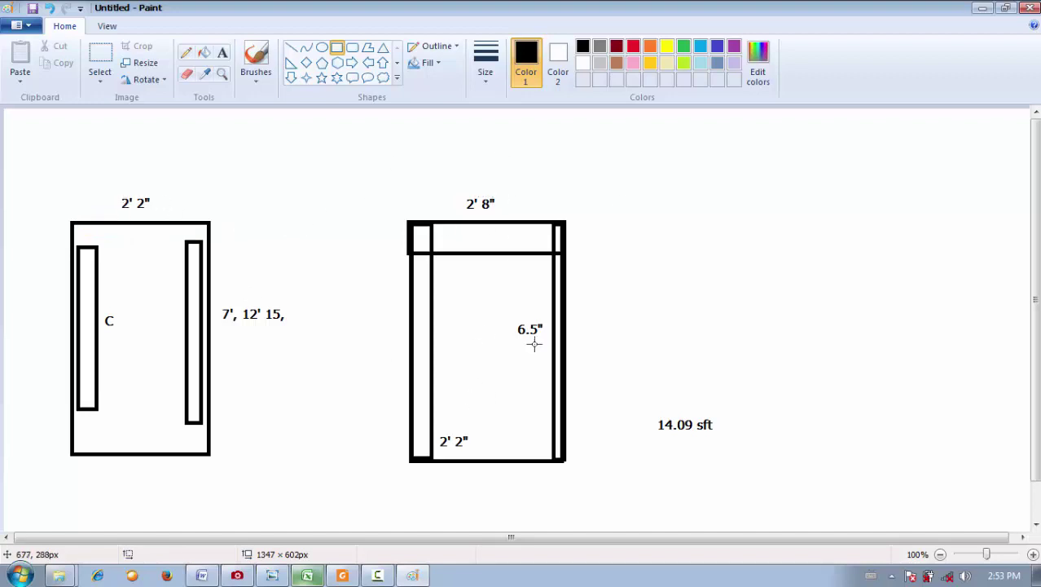
- Switch to Excel and compare the sheet counts in C113 and I114, rechecking the sheet dimensions in the Paint sketch
{"action": "left_click", "coordinate": [307, 576]}
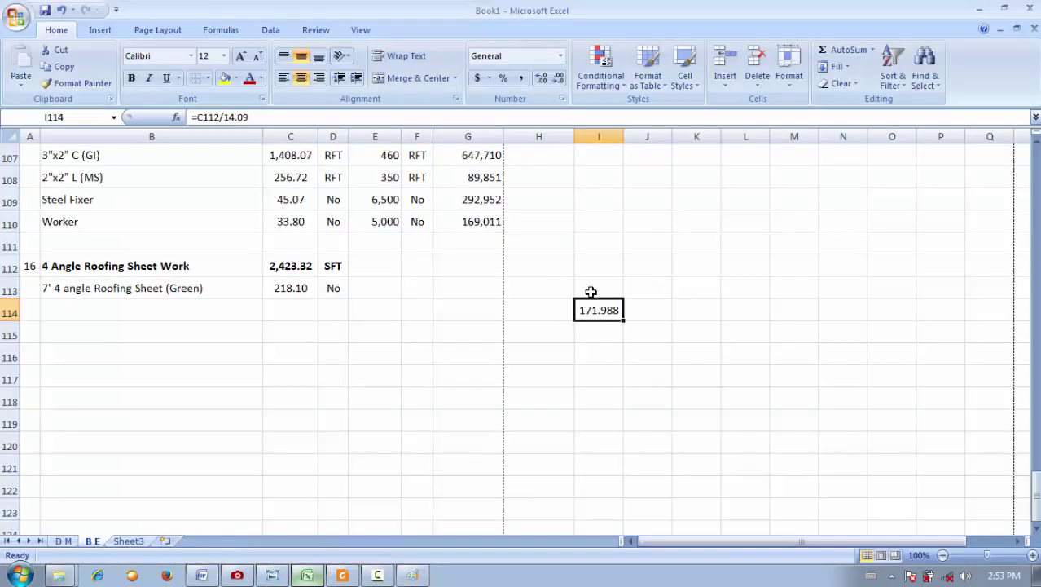
{"action": "left_click", "coordinate": [292, 290]}
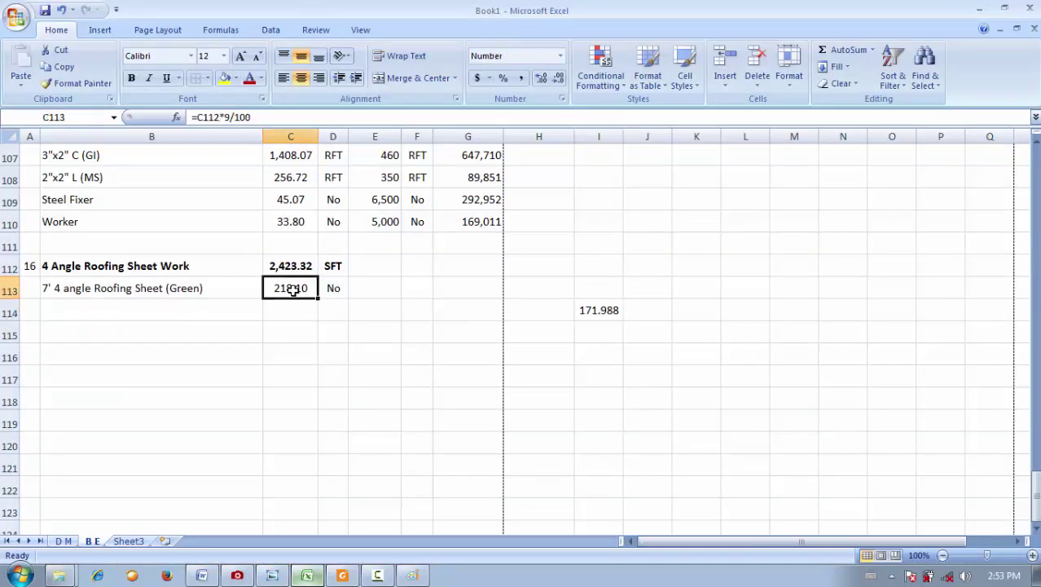
{"action": "left_click", "coordinate": [583, 310]}
{"action": "left_click", "coordinate": [308, 287]}
{"action": "left_click", "coordinate": [590, 309]}
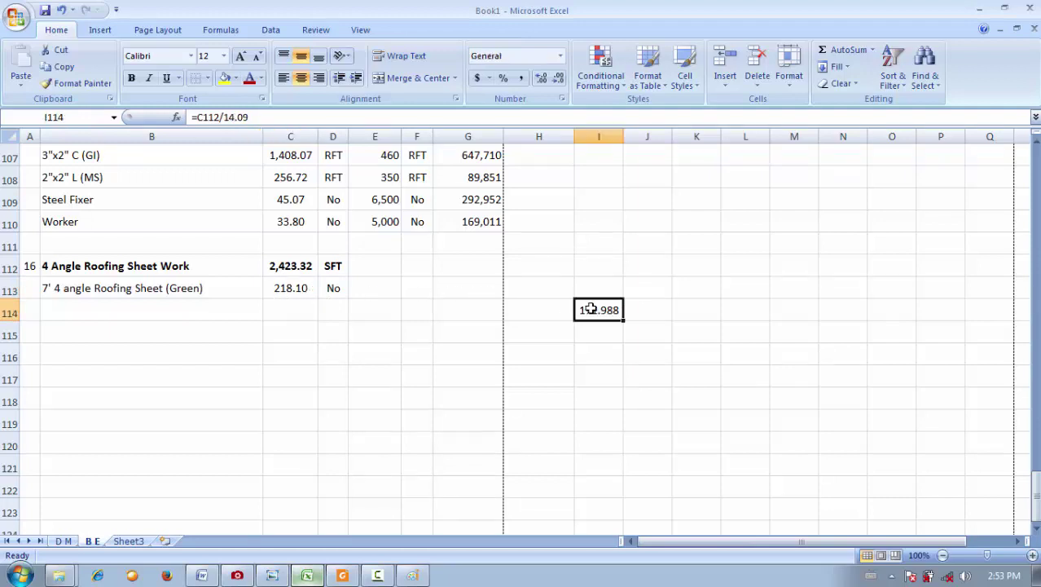
{"action": "left_click", "coordinate": [307, 286]}
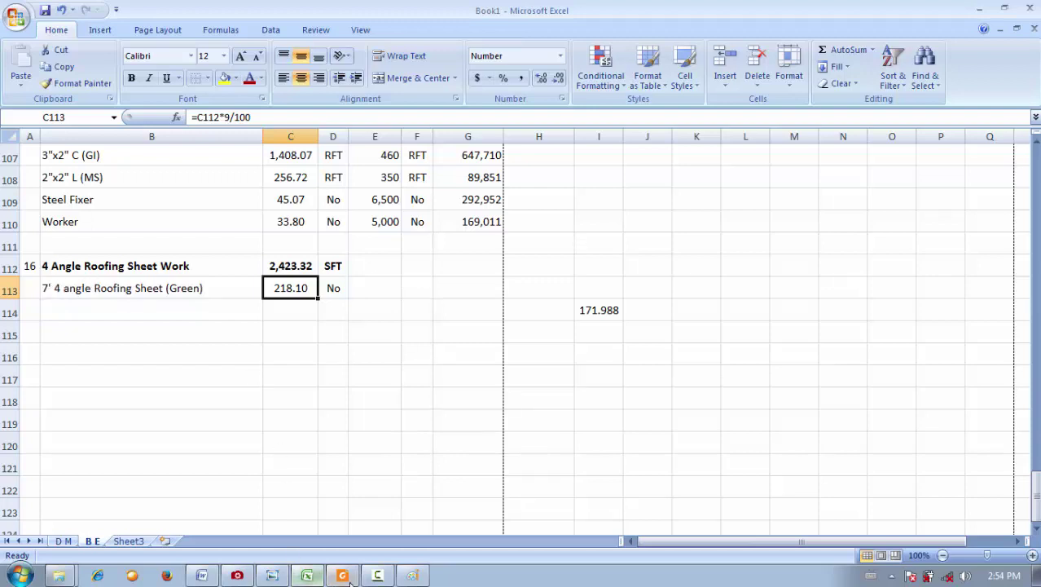
{"action": "left_click", "coordinate": [378, 575]}
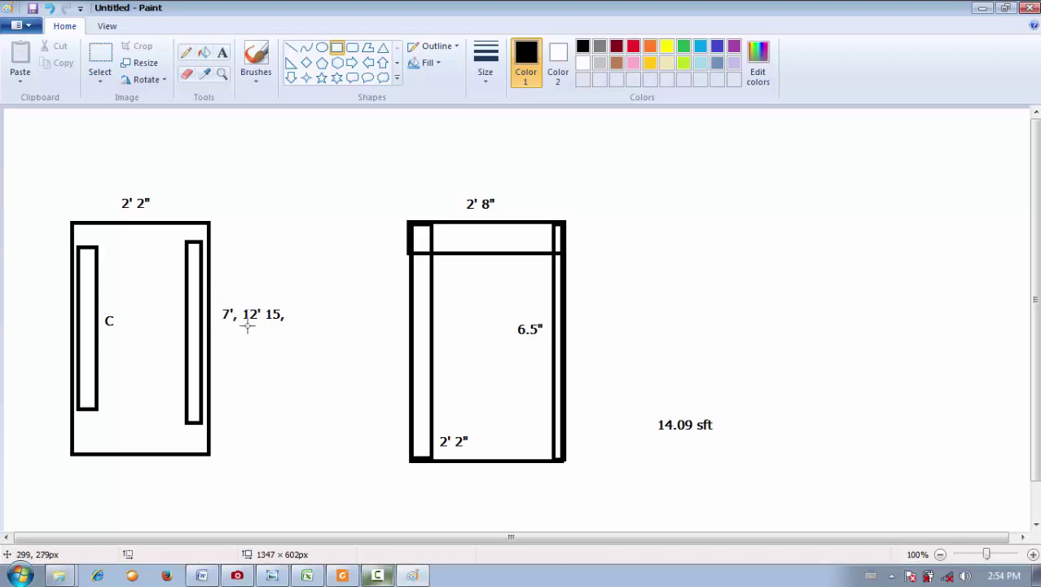
{"action": "left_click", "coordinate": [306, 576]}
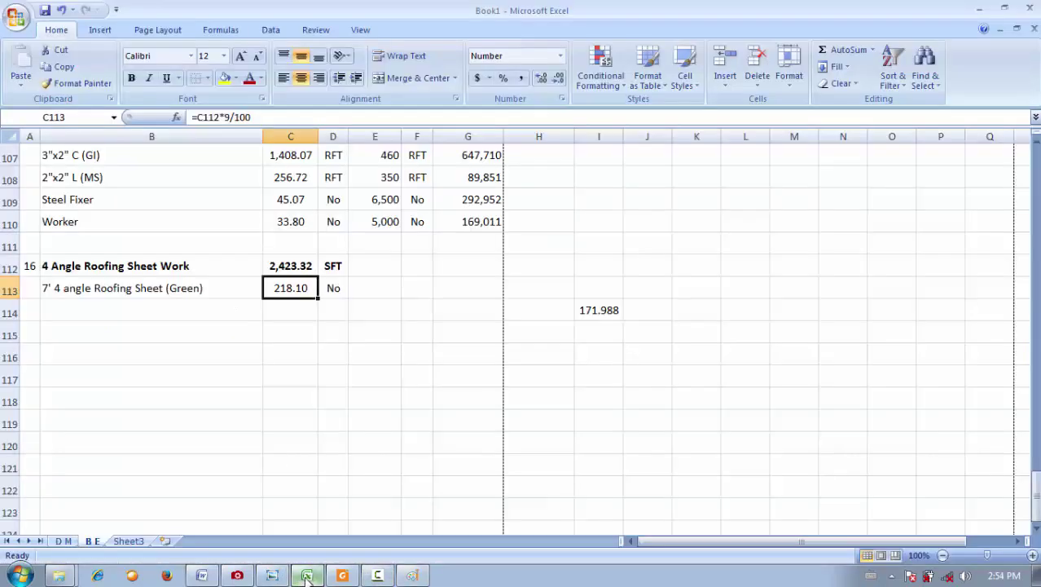
- Switch to ACDSee and examine the roof sections in drawings IMG_20170219_0007 and IMG_20170219_0008
{"action": "left_click", "coordinate": [236, 576]}
{"action": "mouse_move", "coordinate": [453, 377]}
{"action": "left_mouse_down"}
{"action": "mouse_move", "coordinate": [482, 351]}
{"action": "mouse_move", "coordinate": [539, 334]}
{"action": "mouse_move", "coordinate": [748, 195]}
{"action": "mouse_move", "coordinate": [507, 318]}
{"action": "mouse_move", "coordinate": [466, 325]}
{"action": "mouse_move", "coordinate": [413, 384]}
{"action": "left_mouse_up"}
{"action": "scroll", "coordinate": [413, 383], "scroll_direction": "down", "scroll_amount": 10}
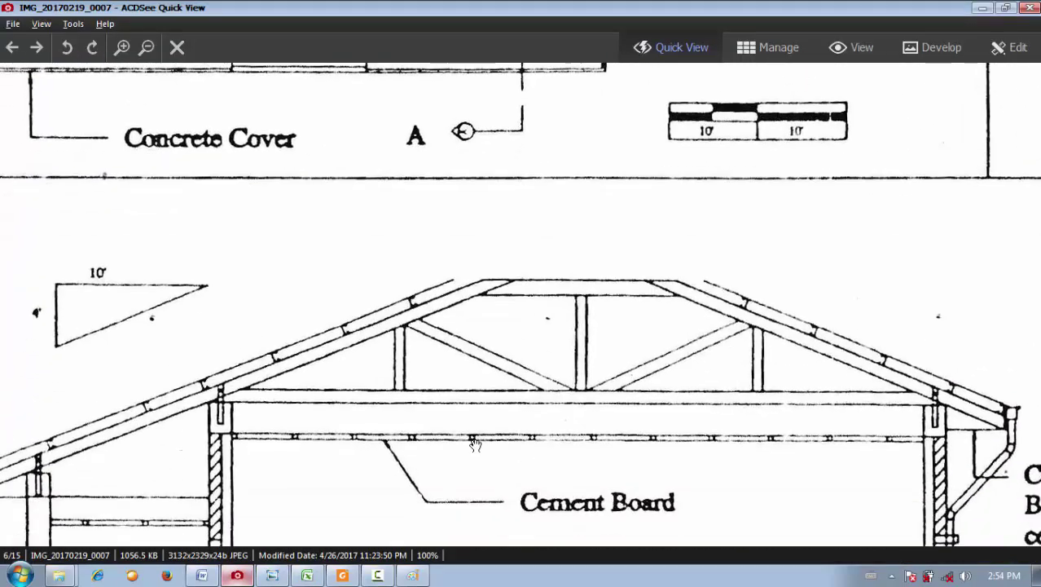
{"action": "scroll", "coordinate": [488, 268], "scroll_direction": "down", "scroll_amount": 10}
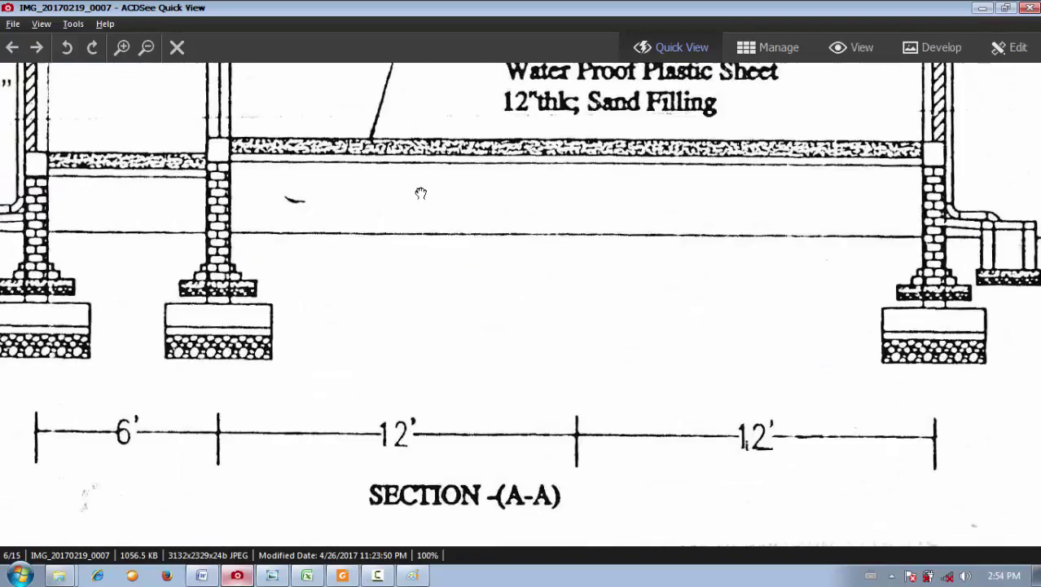
{"action": "left_click", "coordinate": [36, 48]}
{"action": "left_click", "coordinate": [122, 47]}
{"action": "left_click", "coordinate": [122, 47]}
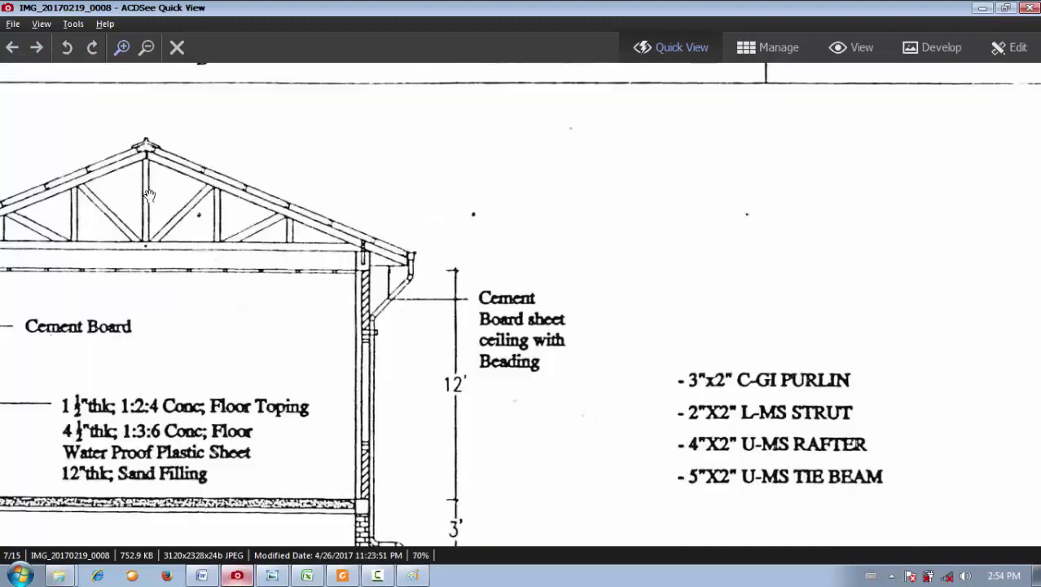
{"action": "mouse_move", "coordinate": [272, 577]}
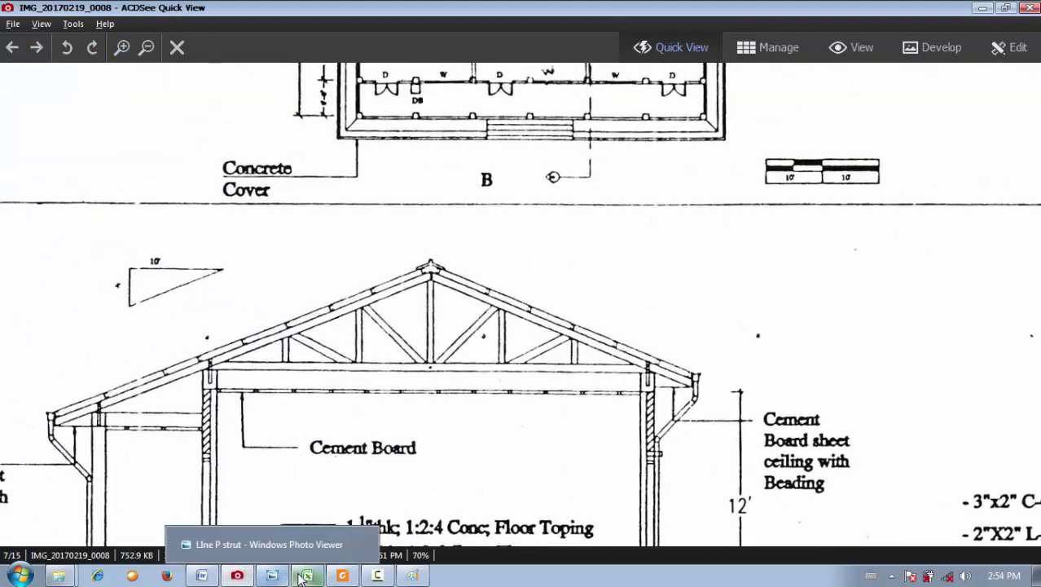
- Switch to Excel and look up the 4"x2" rafter lengths in the D M sheet, selecting the Line B & C (Back) length
{"action": "left_click", "coordinate": [307, 575]}
{"action": "scroll", "coordinate": [204, 305], "scroll_direction": "up", "scroll_amount": 20}
{"action": "scroll", "coordinate": [203, 311], "scroll_direction": "up", "scroll_amount": 5}
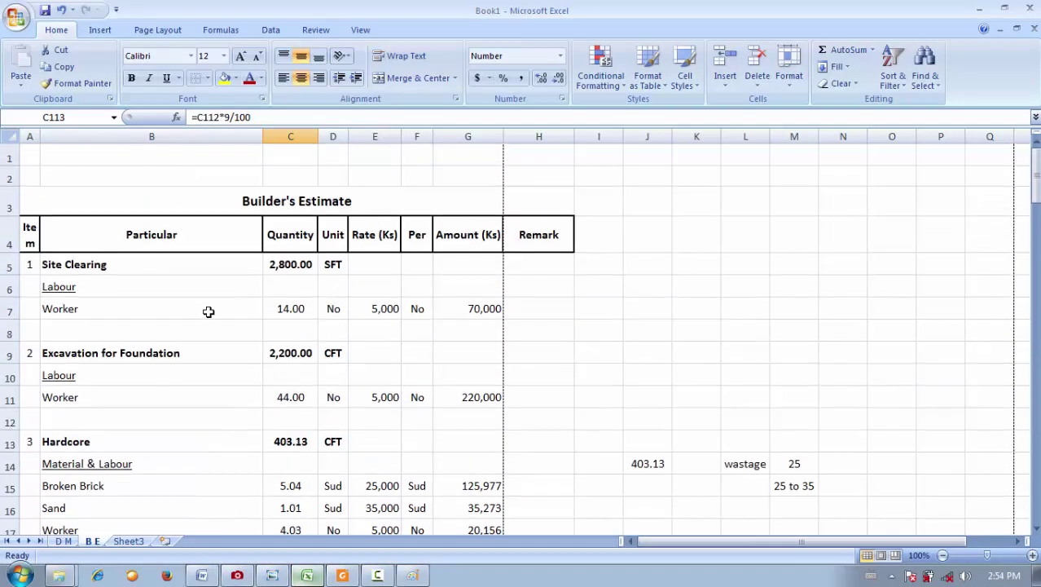
{"action": "scroll", "coordinate": [204, 311], "scroll_direction": "down", "scroll_amount": 20}
{"action": "left_click", "coordinate": [64, 540]}
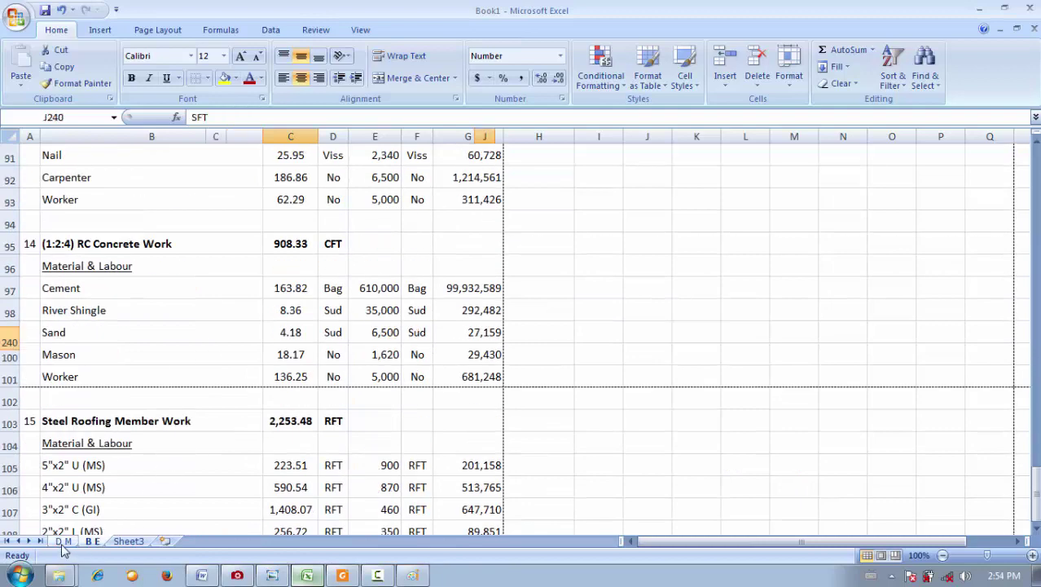
{"action": "scroll", "coordinate": [279, 316], "scroll_direction": "down", "scroll_amount": 7}
{"action": "scroll", "coordinate": [278, 316], "scroll_direction": "up", "scroll_amount": 5}
{"action": "scroll", "coordinate": [278, 316], "scroll_direction": "up", "scroll_amount": 19}
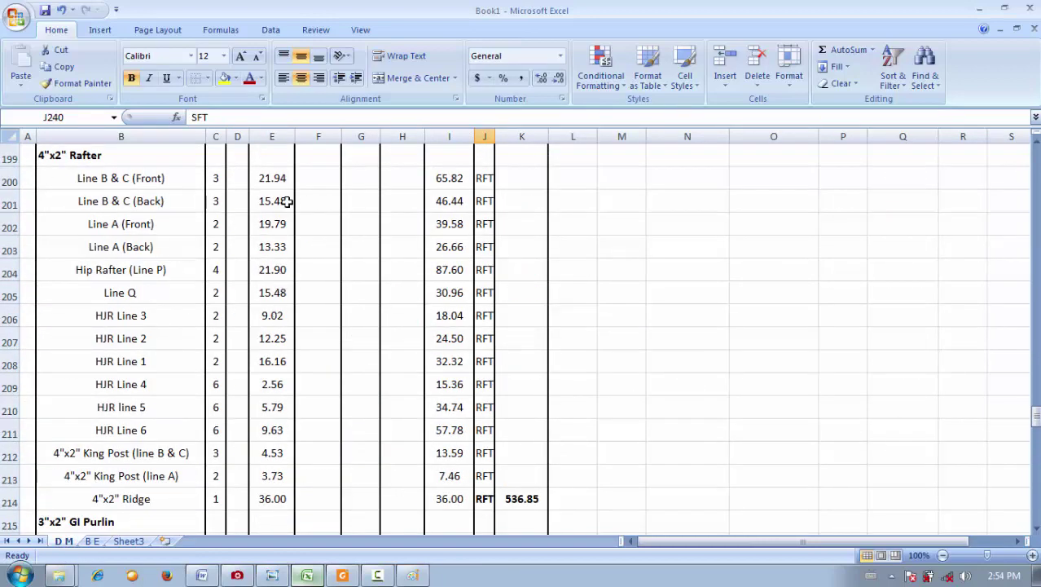
{"action": "left_click", "coordinate": [287, 201]}
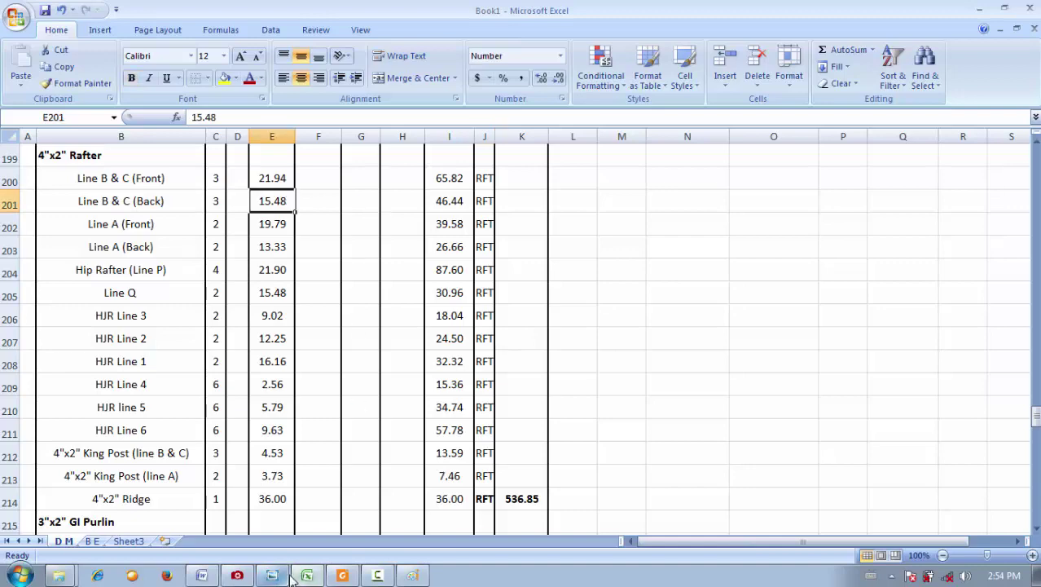
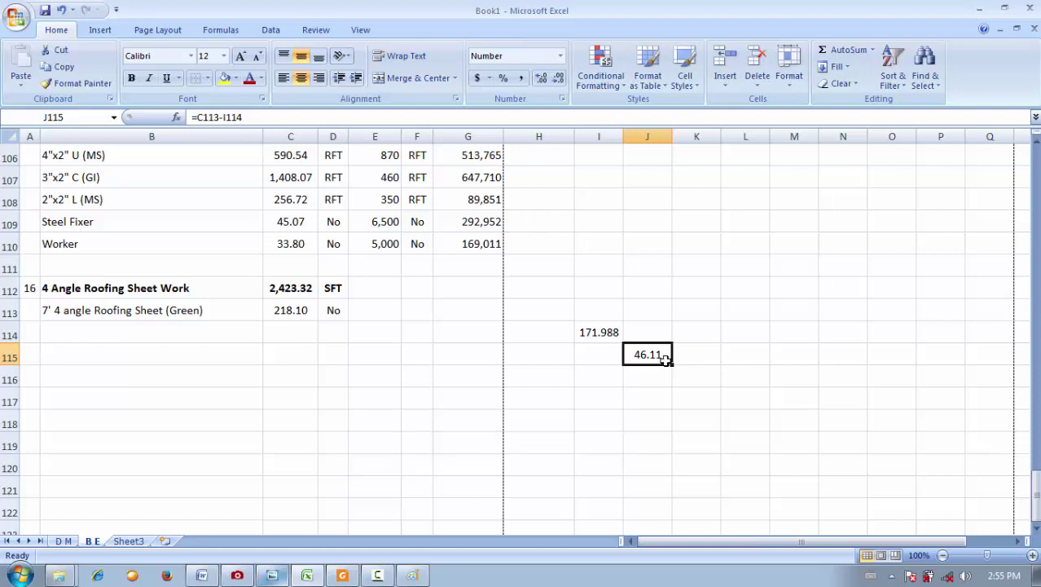
- Check the formulas in C113 and I114, and add 5% wastage to the effective-area sheet count in L115 with =(I114*5/100)+I114
{"action": "left_click", "coordinate": [291, 308]}
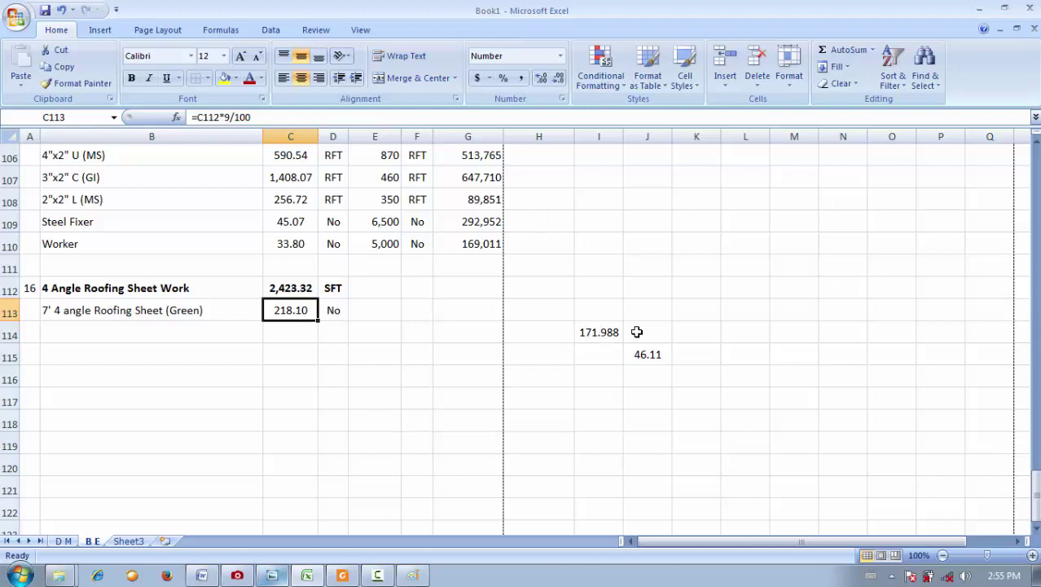
{"action": "left_click", "coordinate": [612, 334]}
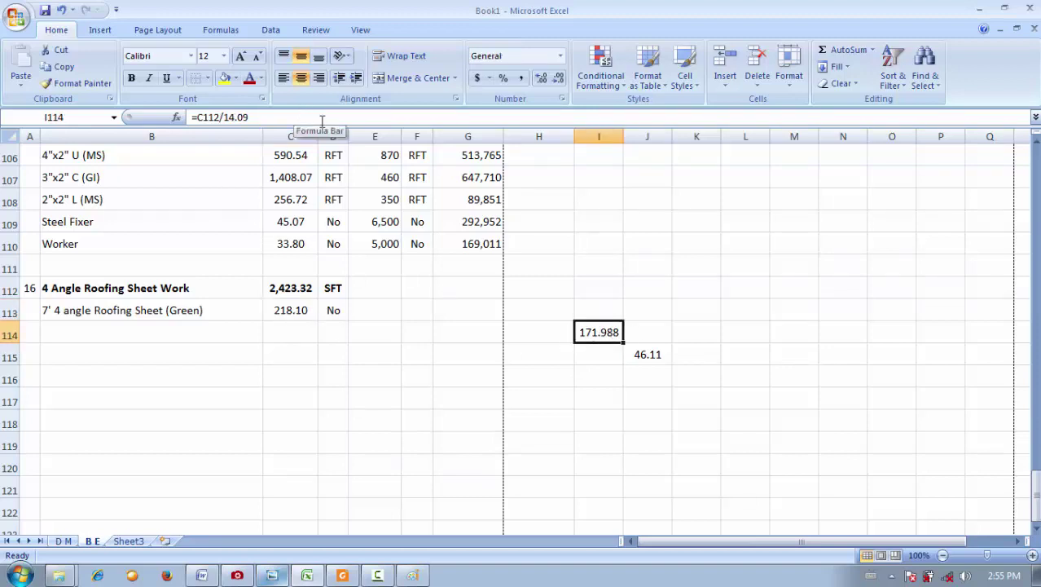
{"action": "left_click", "coordinate": [724, 346]}
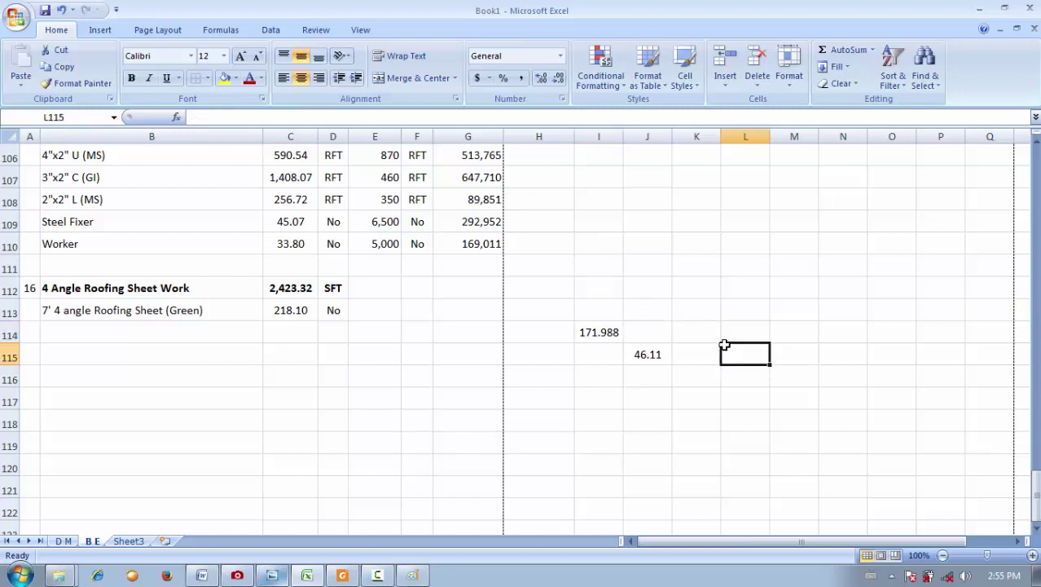
{"action": "type", "text": "="}
{"action": "left_click", "coordinate": [603, 334]}
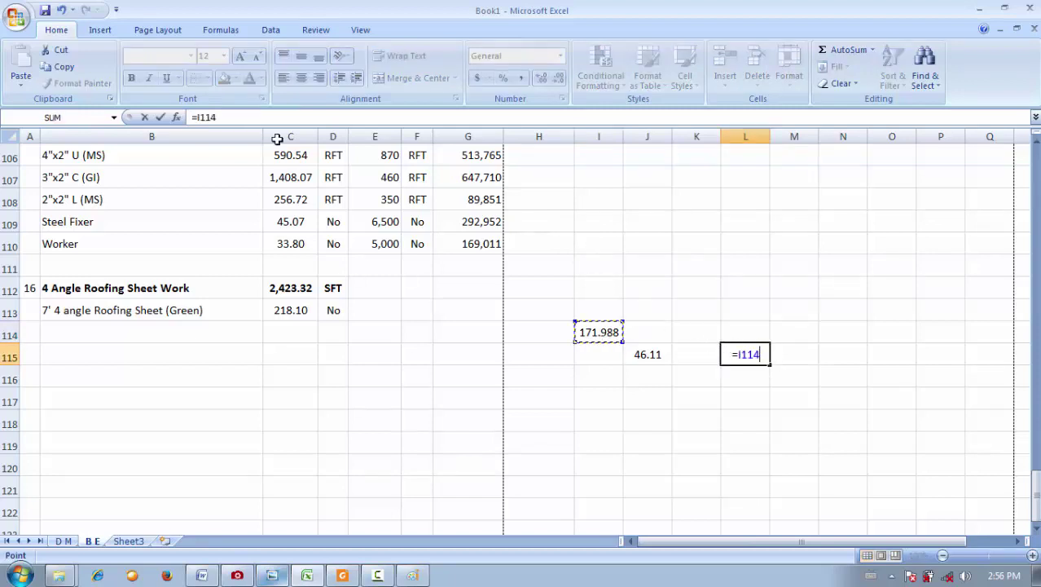
{"action": "key", "text": "F2"}
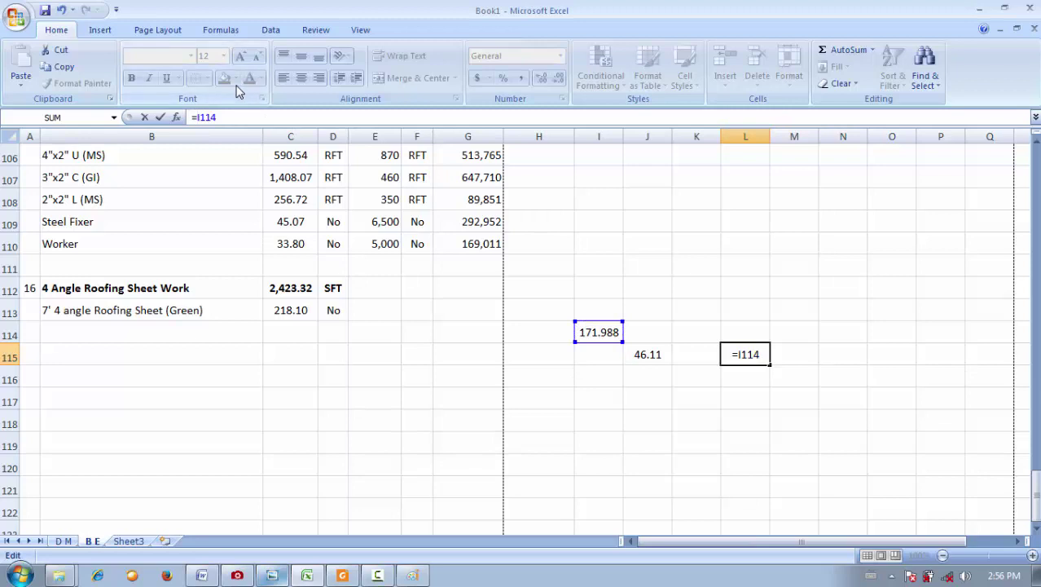
{"action": "type", "text": "("}
{"action": "left_click", "coordinate": [247, 119]}
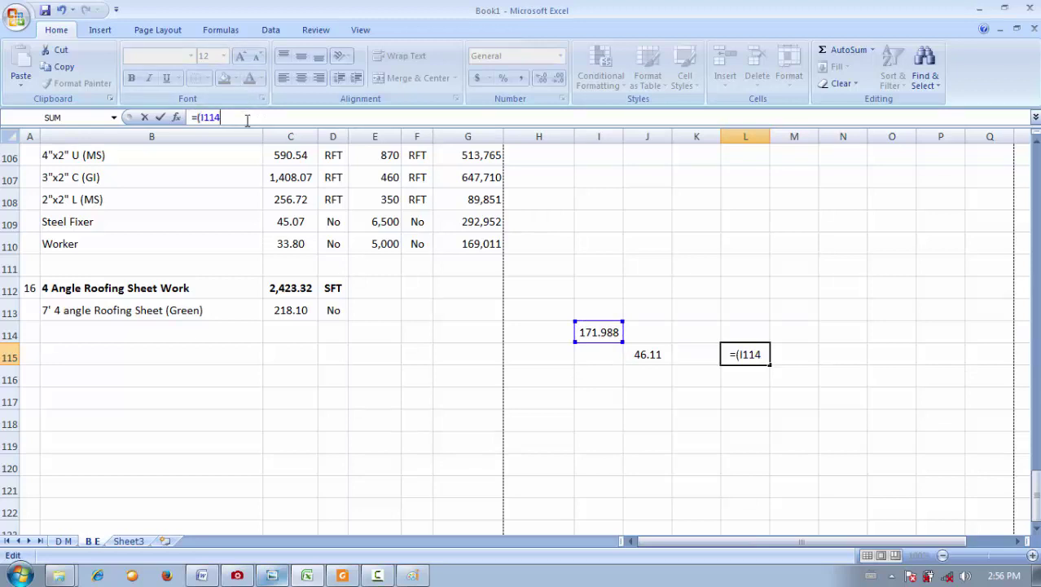
{"action": "type", "text": "*5/"}
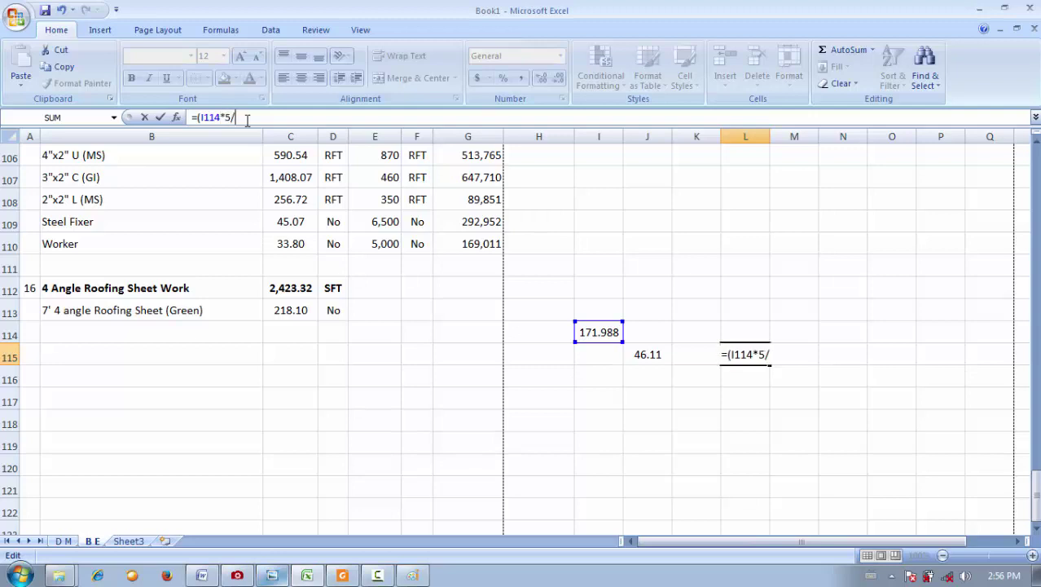
{"action": "type", "text": "100)"}
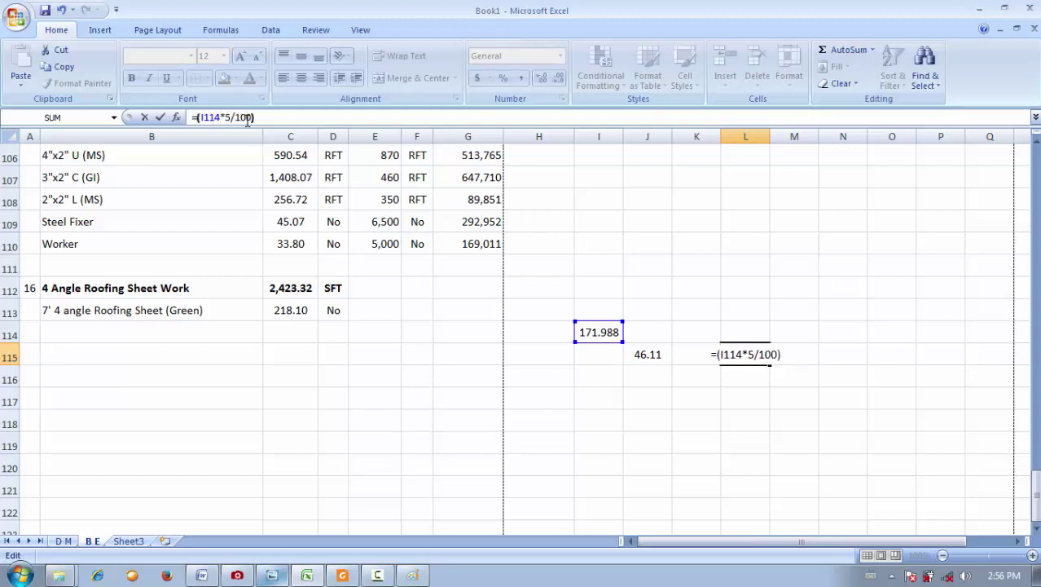
{"action": "type", "text": "+"}
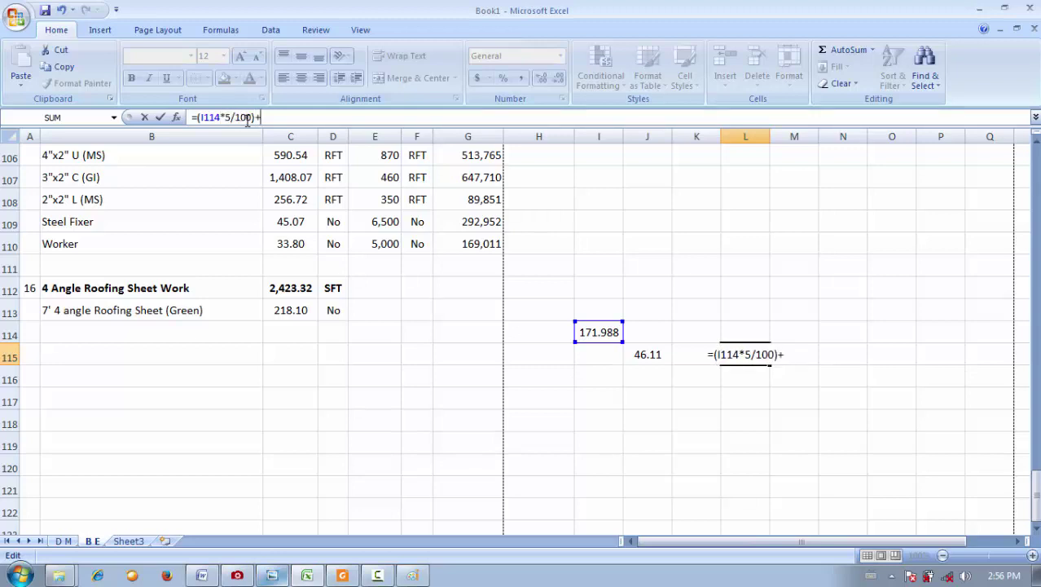
{"action": "left_click", "coordinate": [600, 333]}
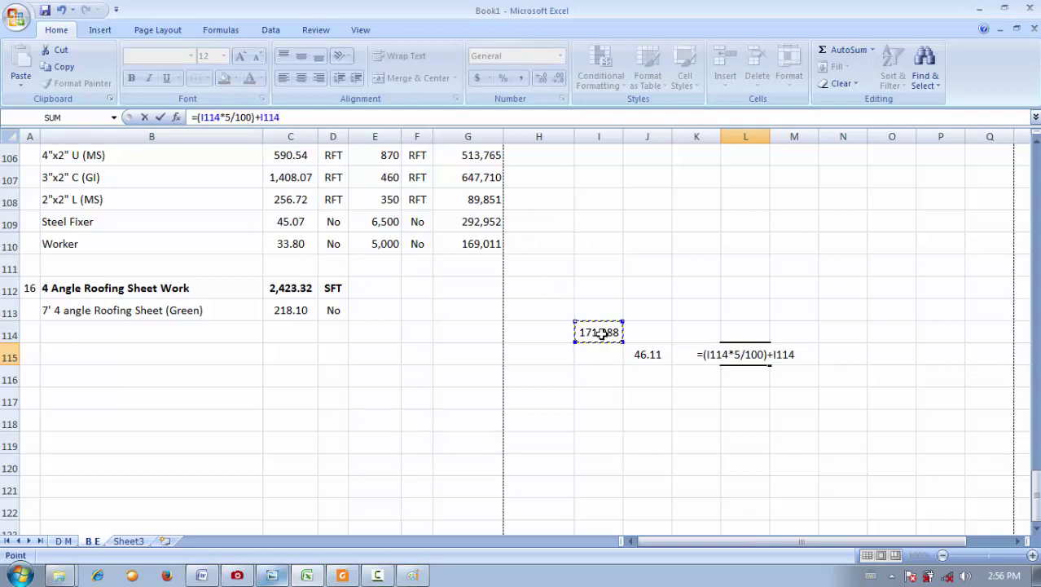
{"action": "key", "text": "Return"}
{"action": "left_click", "coordinate": [765, 355]}
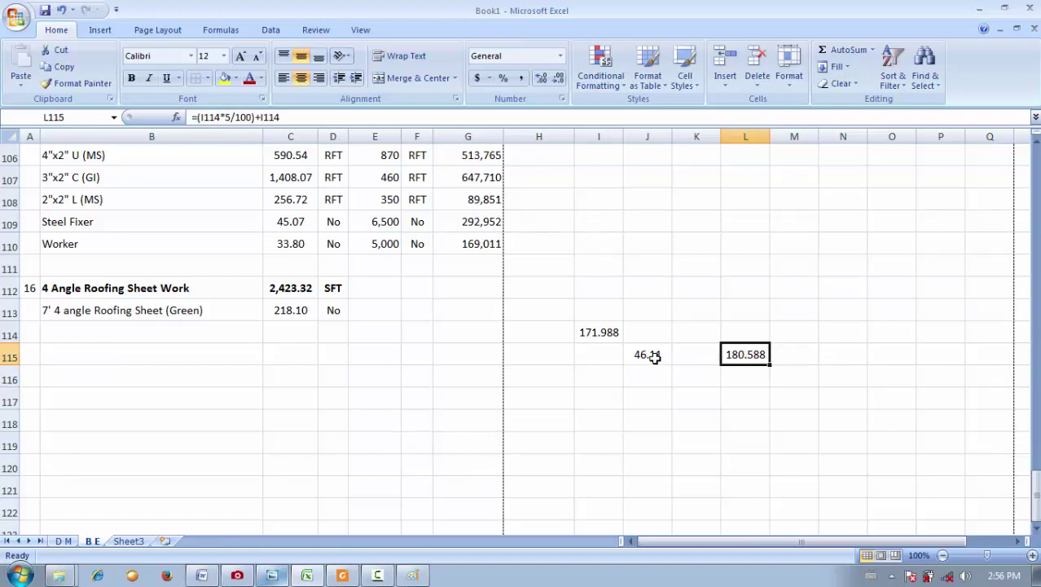
- Calculate the difference between the two sheet counts in J116 with =C113-L115 and compare it with C113
{"action": "left_click", "coordinate": [639, 382]}
{"action": "type", "text": "="}
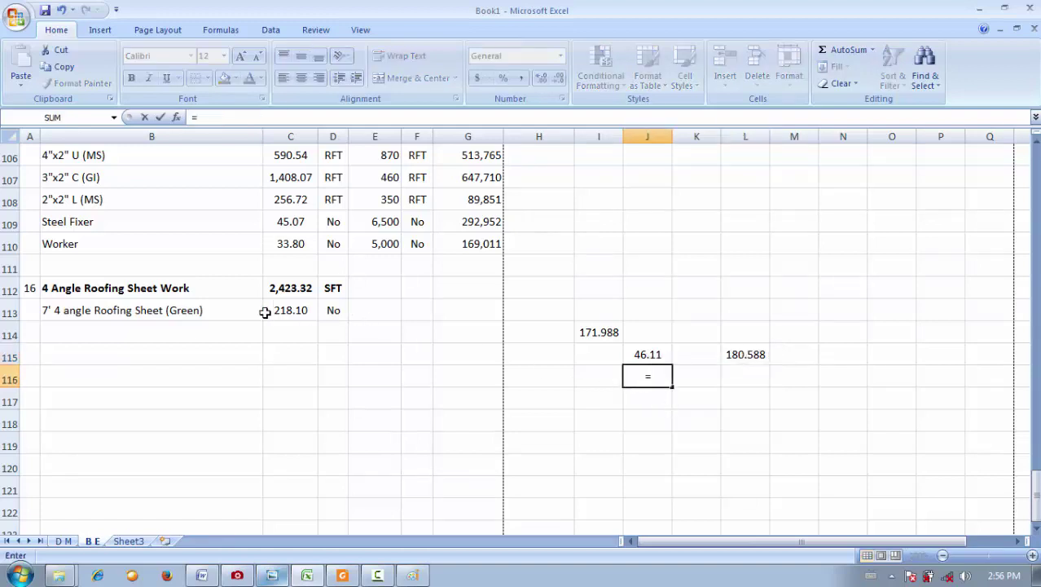
{"action": "left_click", "coordinate": [285, 311]}
{"action": "type", "text": "-"}
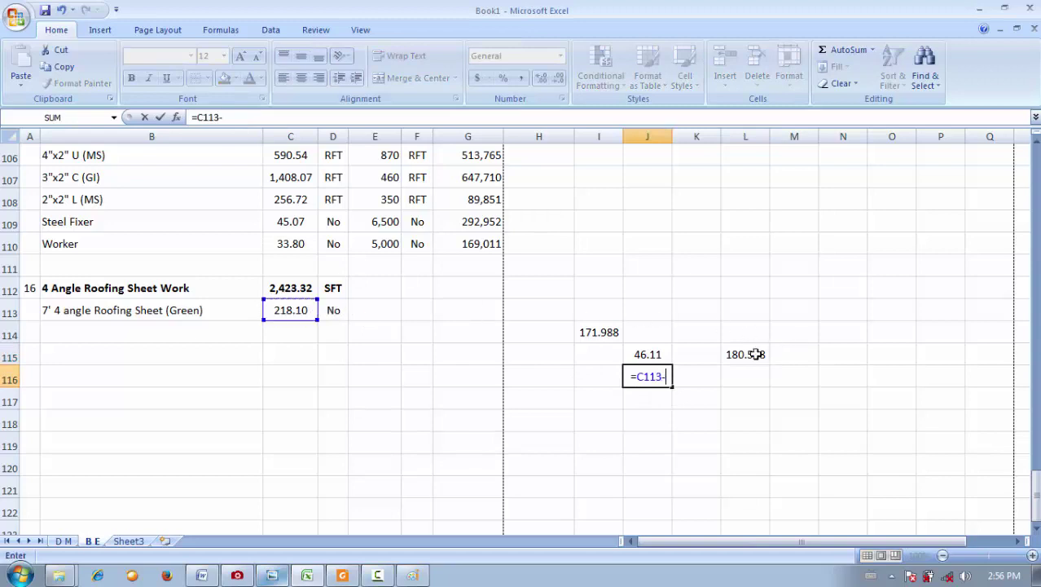
{"action": "left_click", "coordinate": [756, 355]}
{"action": "key", "text": "Return"}
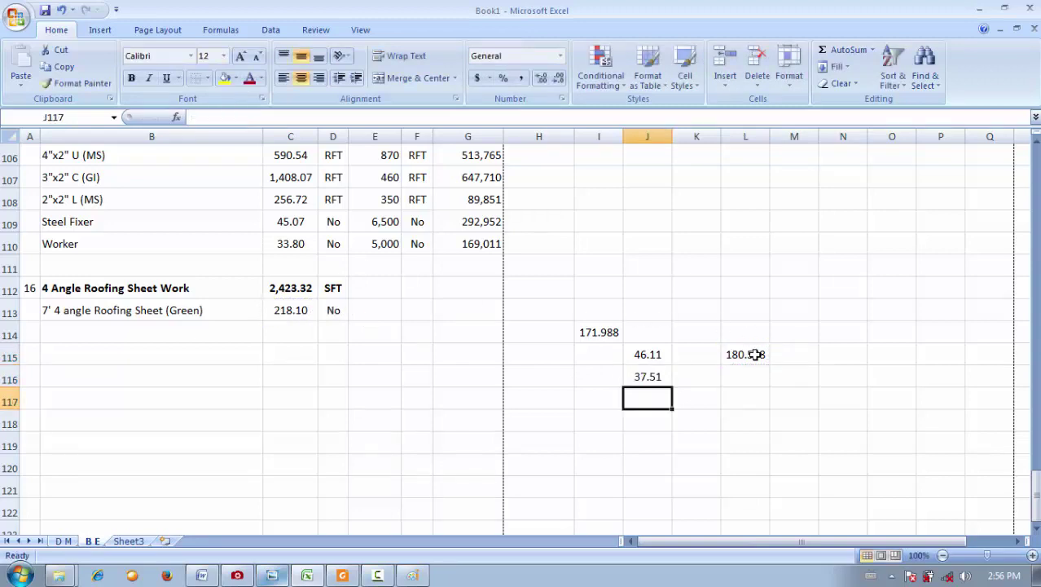
{"action": "left_click", "coordinate": [639, 373]}
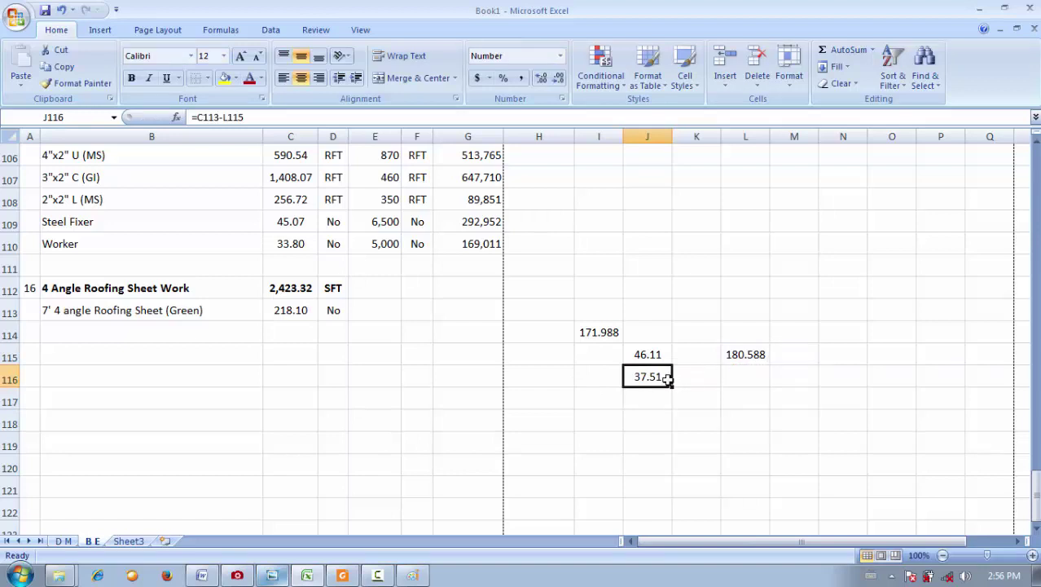
{"action": "left_click", "coordinate": [294, 310]}
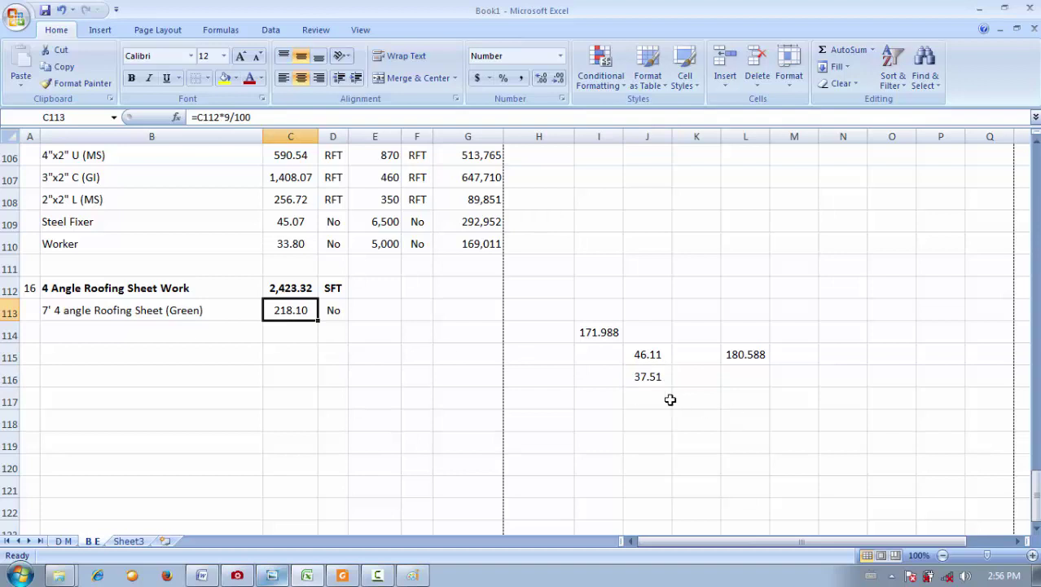
{"action": "left_click", "coordinate": [647, 376]}
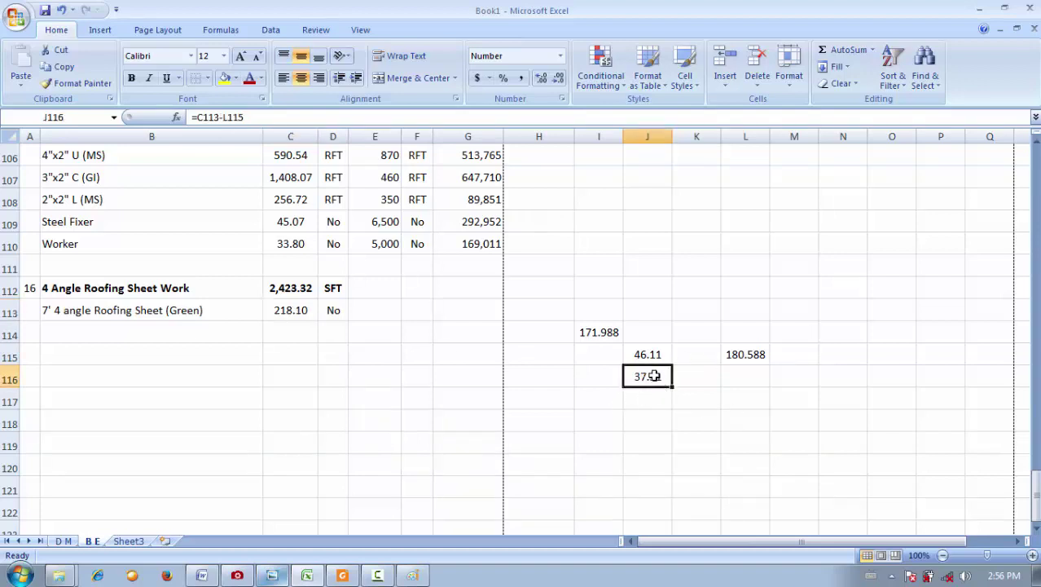
- Compare the wastage-adjusted sheet count in L115 with the rate-based sheet count and its formula in C113
{"action": "left_click", "coordinate": [752, 356]}
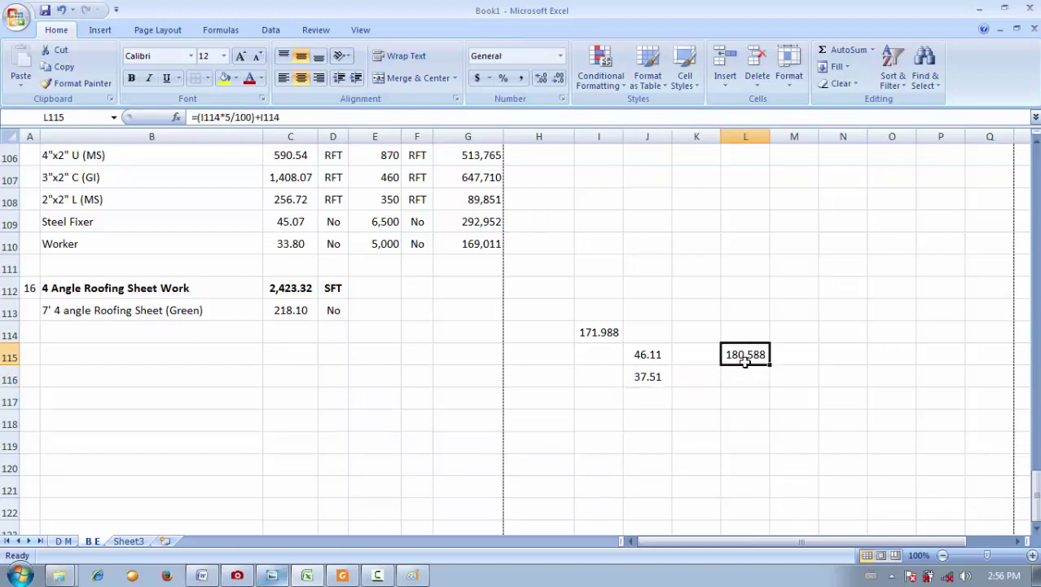
{"action": "left_click", "coordinate": [300, 313]}
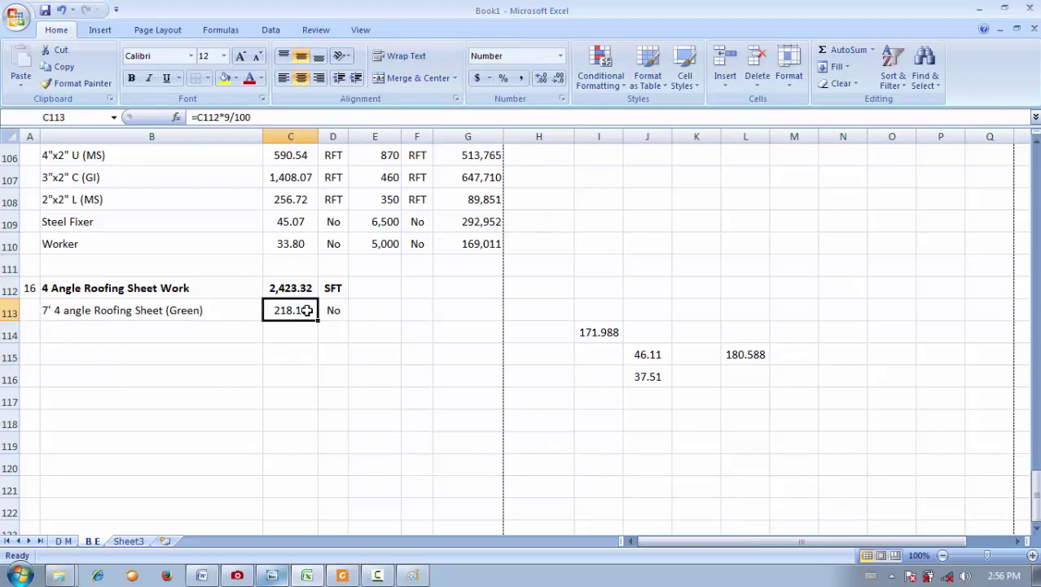
{"action": "left_click", "coordinate": [334, 314]}
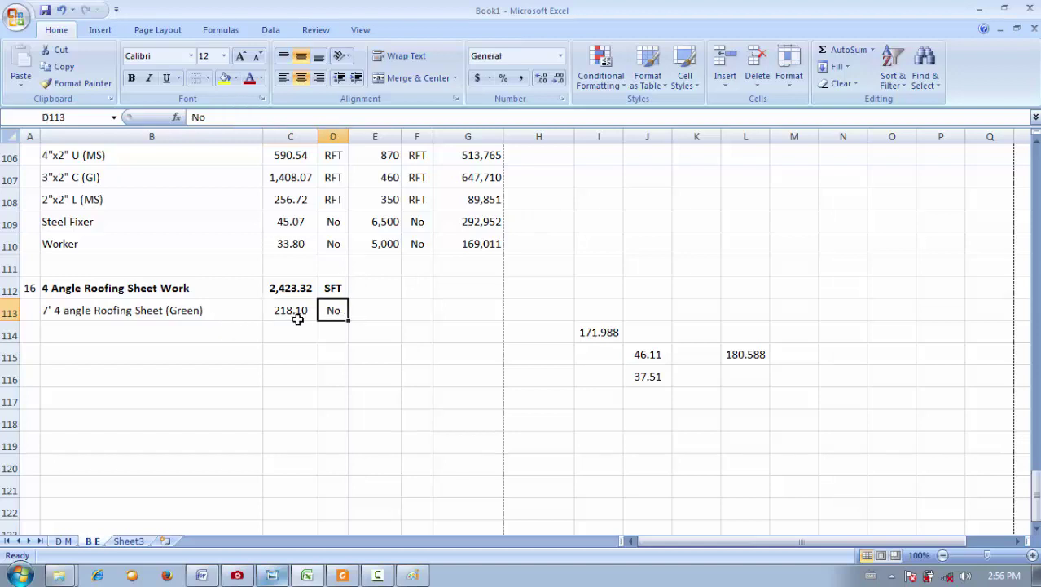
{"action": "left_click", "coordinate": [297, 316]}
- Add a Roofing Screw item in B114 below the 7' 4 angle Roofing Sheet (Green) row
{"action": "left_click", "coordinate": [121, 332]}
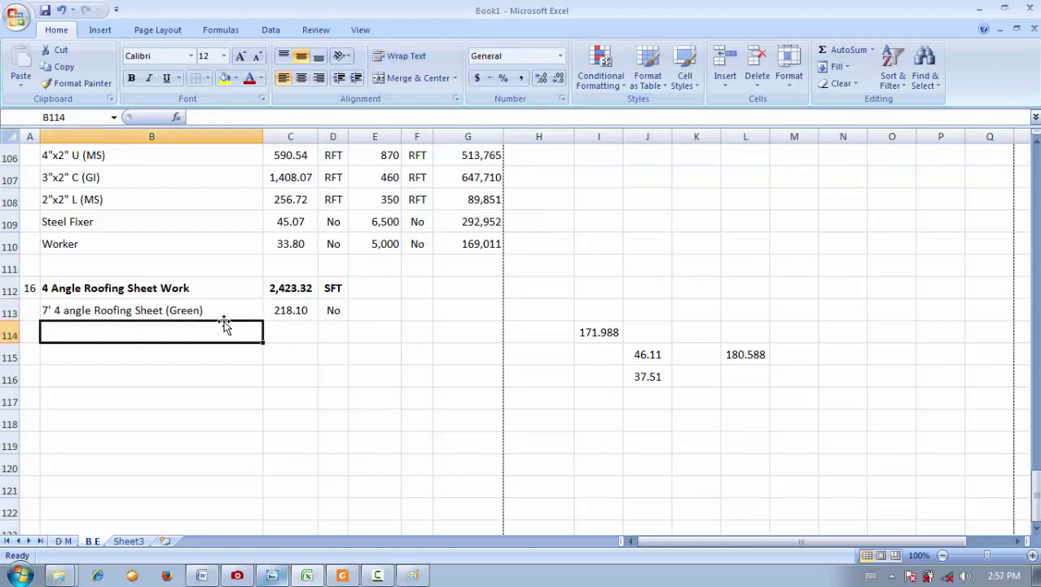
{"action": "type", "text": "Roof"}
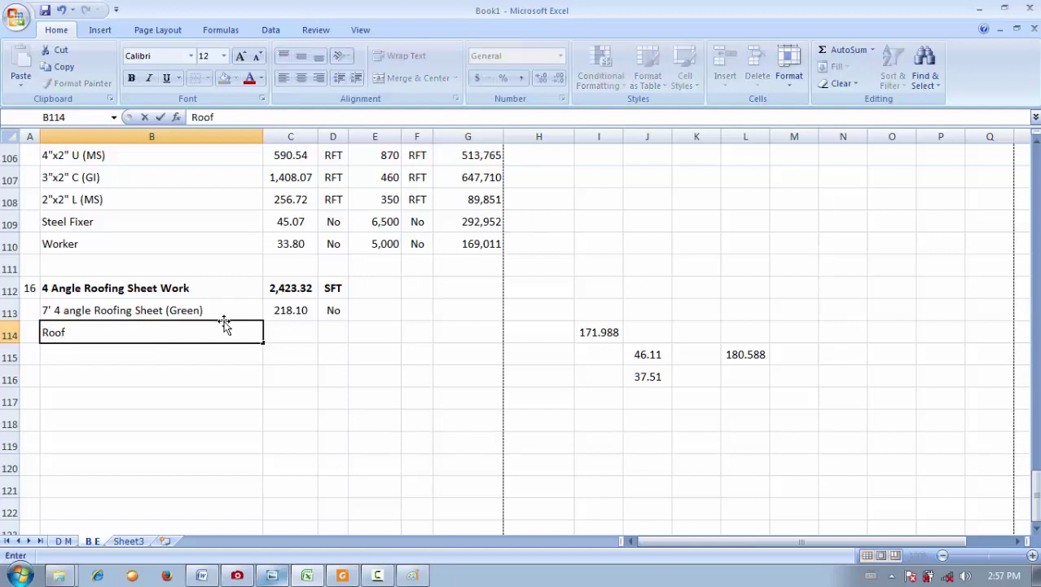
{"action": "type", "text": "ing Scrw"}
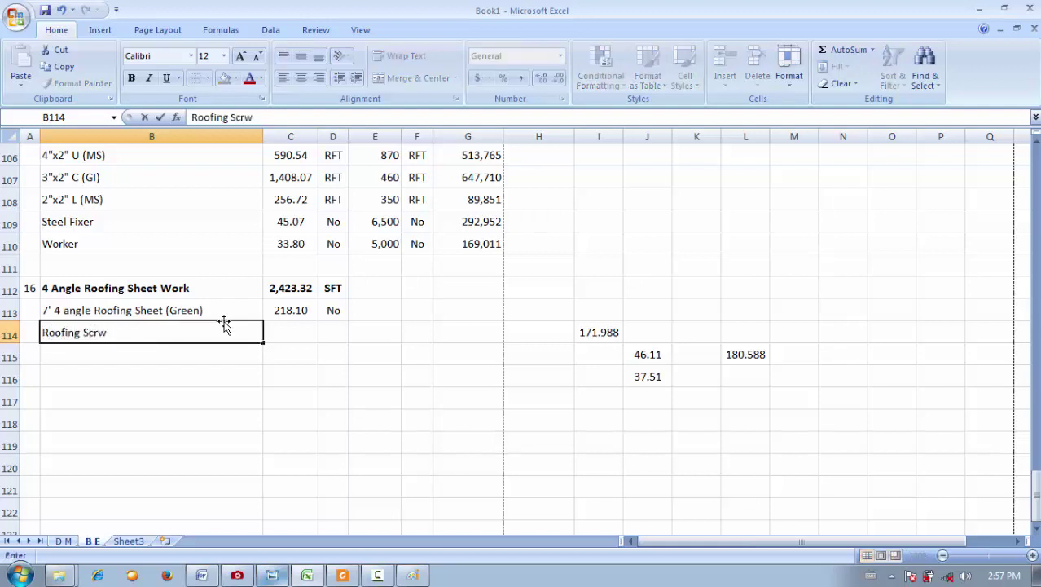
{"action": "key", "text": "BackSpace"}
{"action": "type", "text": "ew"}
{"action": "key", "text": "Tab"}
{"action": "left_click", "coordinate": [222, 323]}
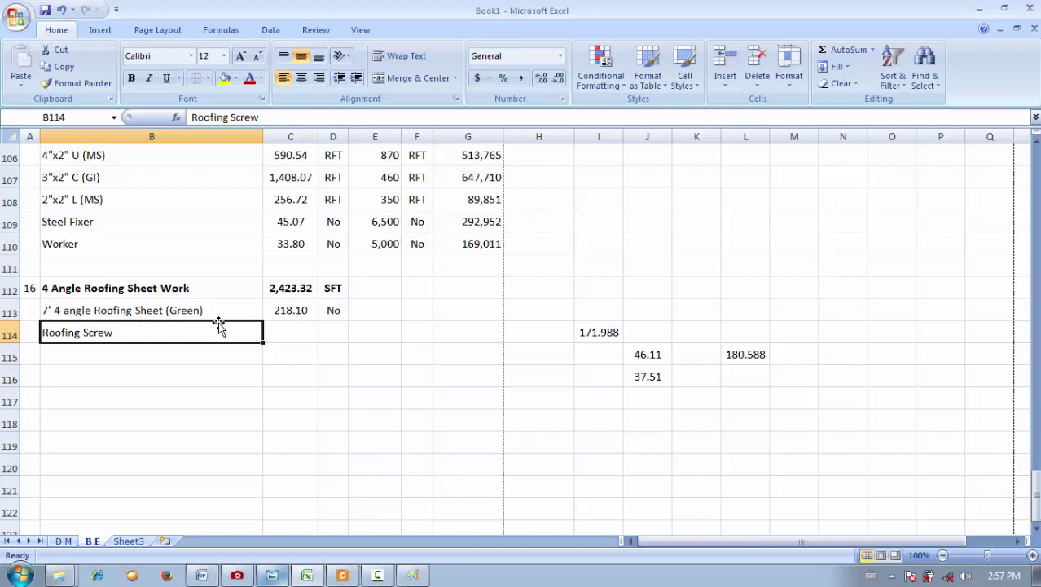
- Calculate the Roofing Screw quantity in C114 from the roofing sheet area with =C112*50/100
{"action": "left_click", "coordinate": [292, 326]}
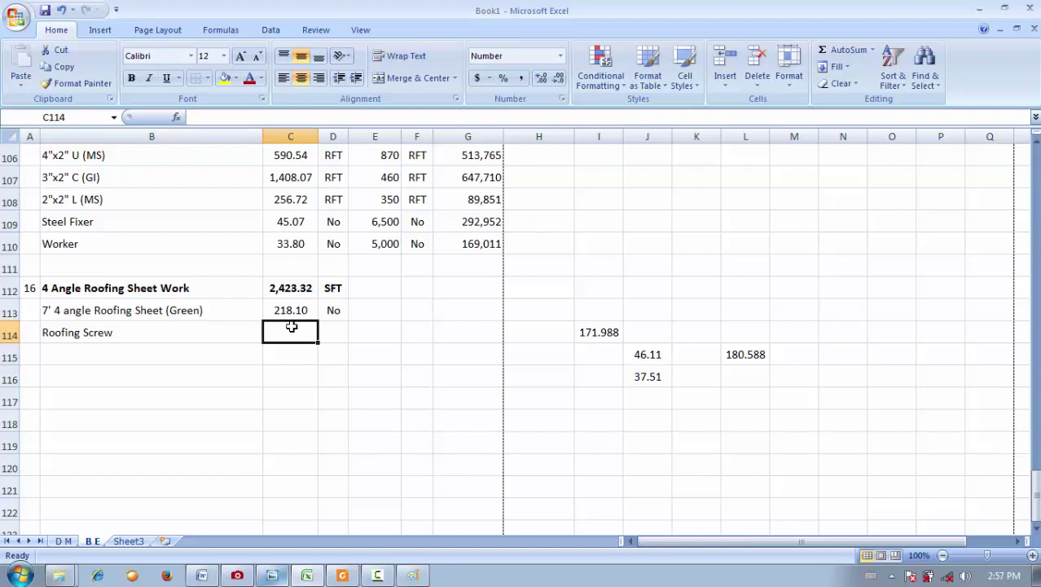
{"action": "left_click", "coordinate": [295, 290]}
{"action": "left_click", "coordinate": [297, 326]}
{"action": "type", "text": "="}
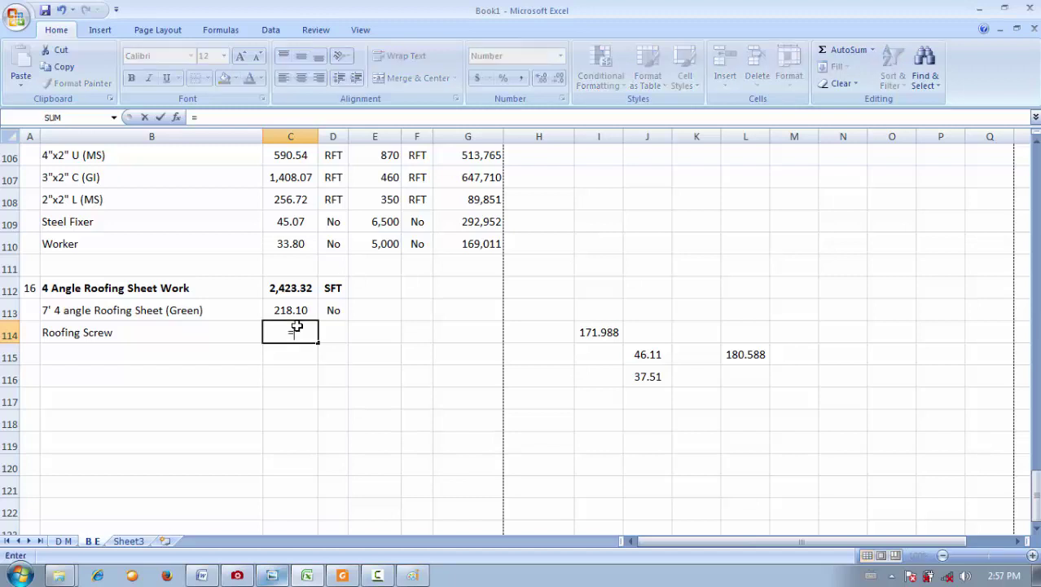
{"action": "left_click", "coordinate": [305, 287]}
{"action": "type", "text": "*50/100"}
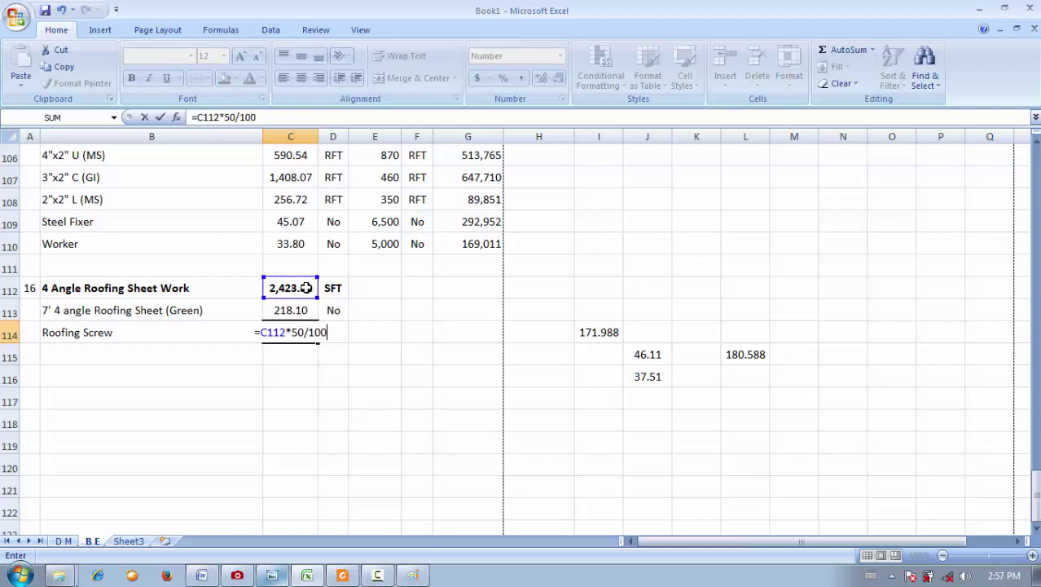
{"action": "key", "text": "Return"}
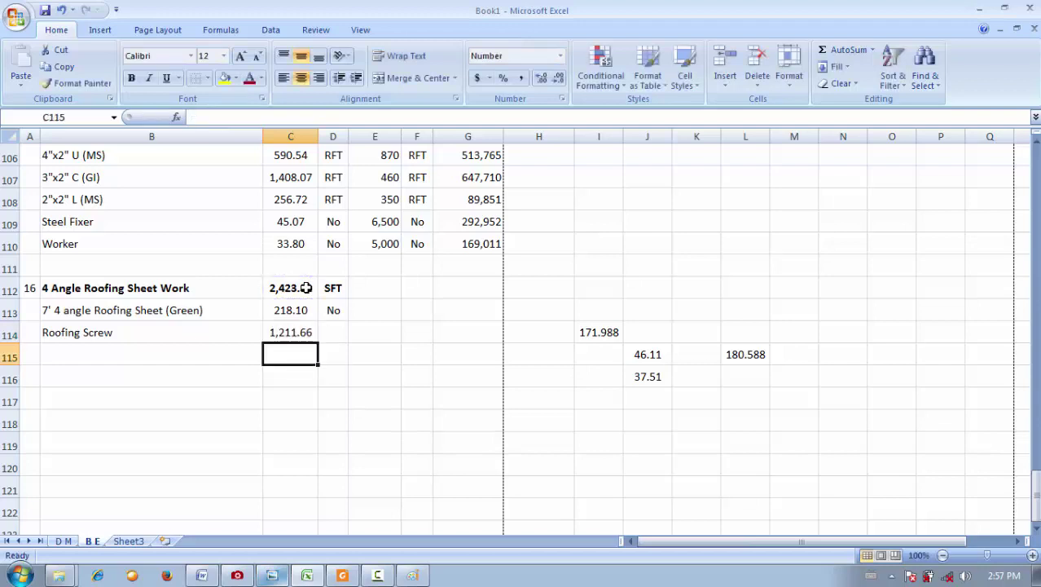
- Enter No as the unit for the Roofing Screw quantity in D114
{"action": "left_click", "coordinate": [324, 332]}
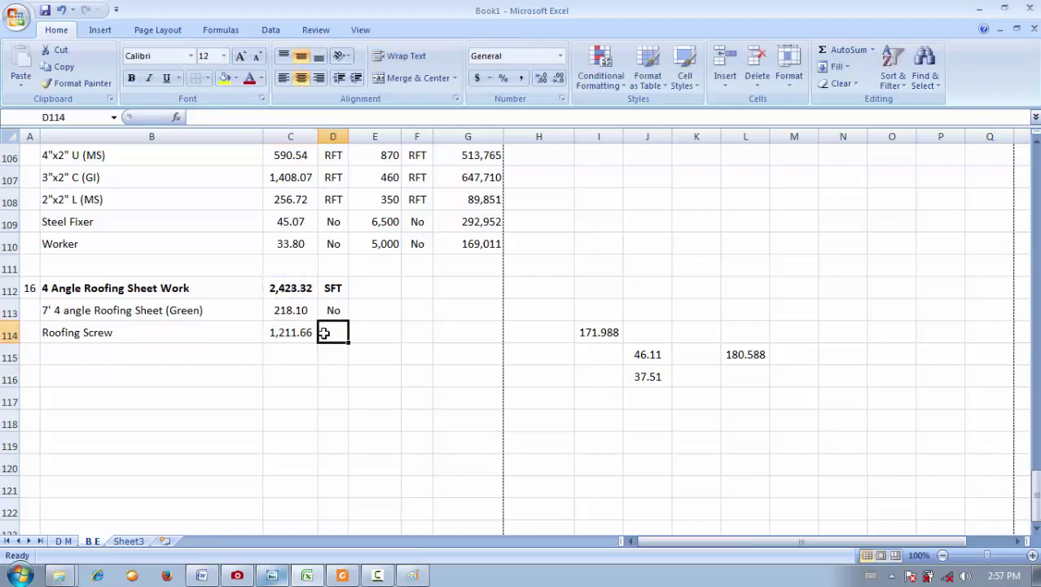
{"action": "type", "text": "no"}
{"action": "key", "text": "BackSpace"}
{"action": "key", "text": "BackSpace"}
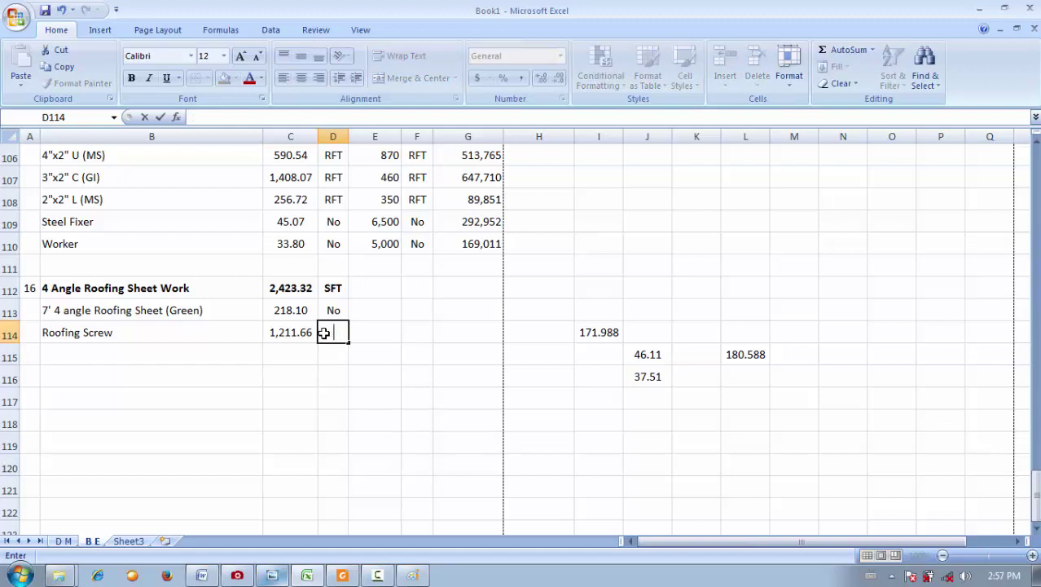
{"action": "type", "text": "No"}
{"action": "key", "text": "Return"}
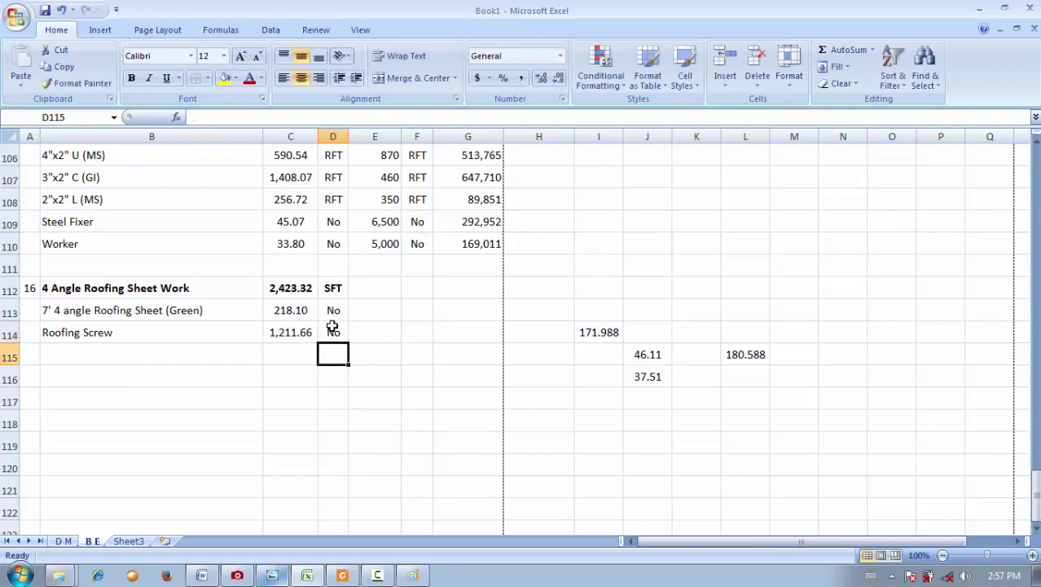
- Check the Roofing Screw quantity formula, examine the roofing sheet sketch in Paint, and return to the Roofing Screw row in Excel
{"action": "left_click", "coordinate": [291, 333]}
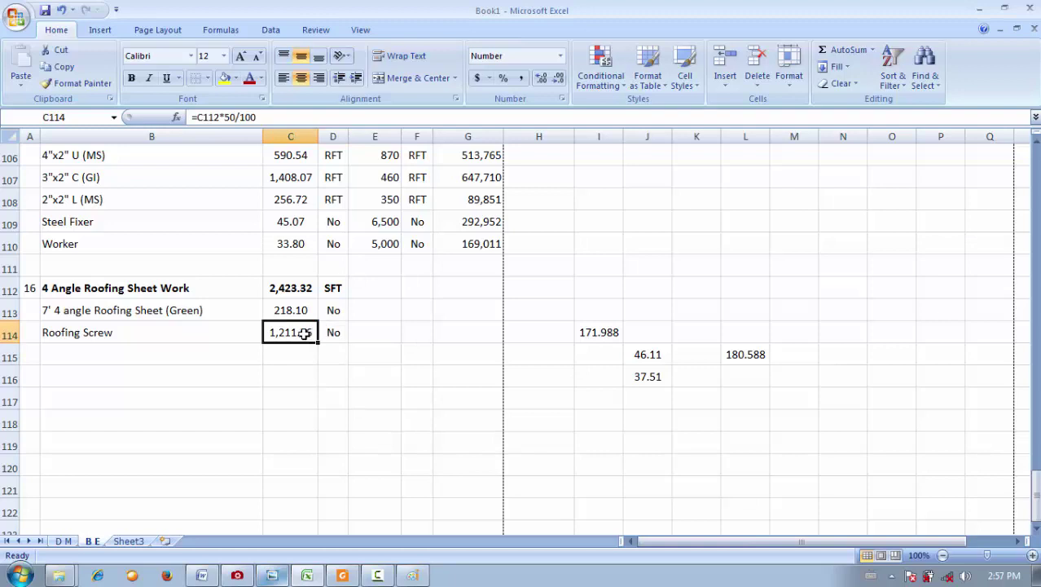
{"action": "left_click", "coordinate": [291, 350]}
{"action": "left_click", "coordinate": [293, 337]}
{"action": "scroll", "coordinate": [182, 361], "scroll_direction": "up", "scroll_amount": 7}
{"action": "scroll", "coordinate": [192, 377], "scroll_direction": "down", "scroll_amount": 5}
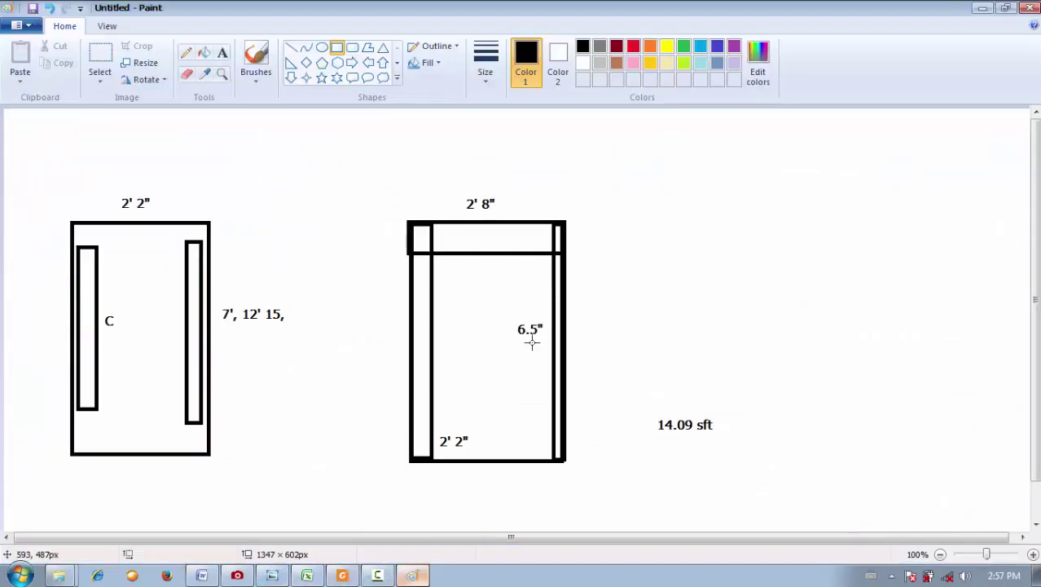
{"action": "left_click", "coordinate": [412, 575]}
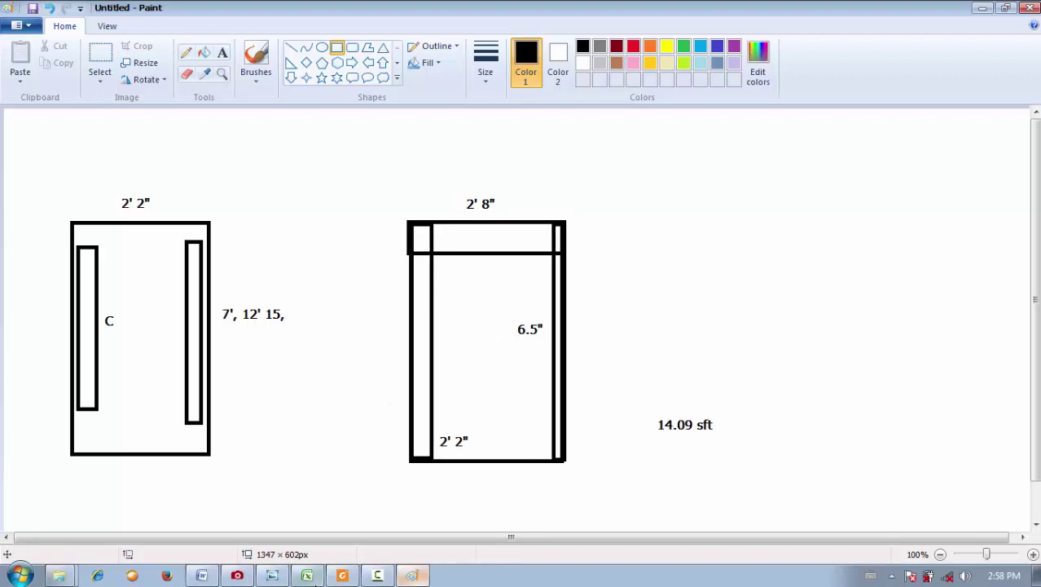
{"action": "left_click", "coordinate": [306, 575]}
{"action": "left_click", "coordinate": [181, 472]}
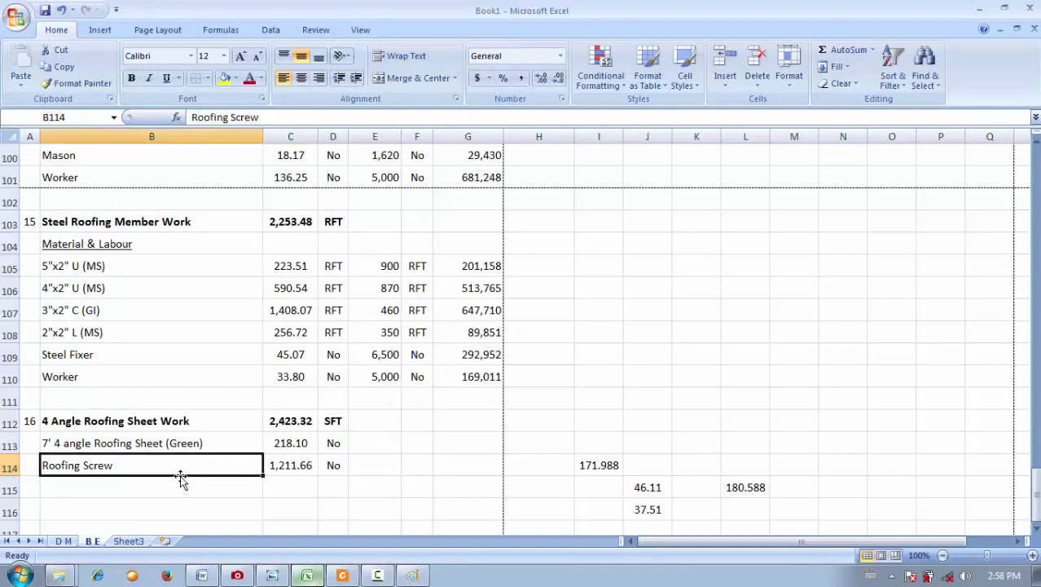
- Add a Steel Fixer labour item in B115 below Roofing Screw
{"action": "left_click", "coordinate": [161, 488]}
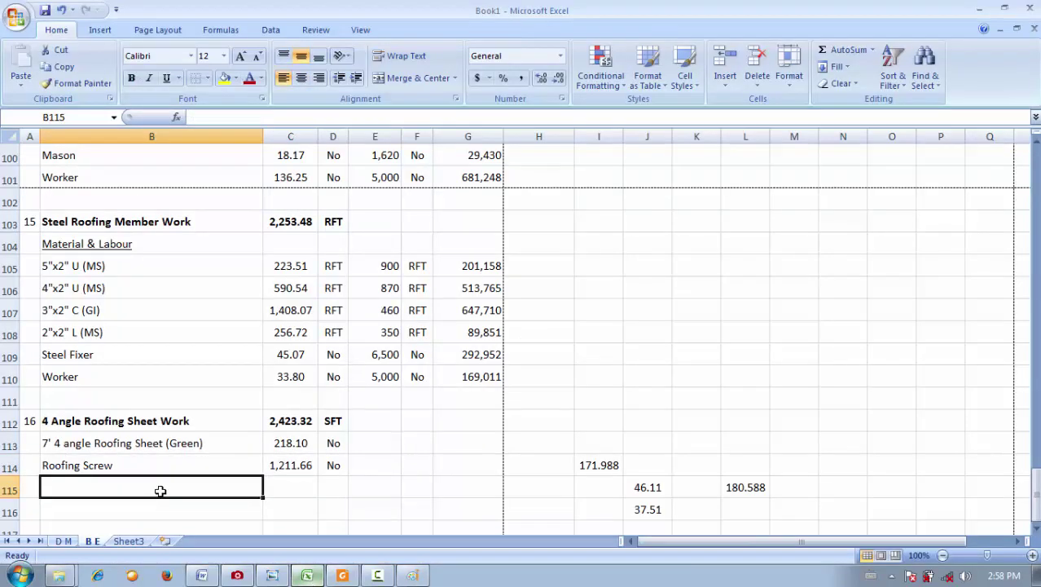
{"action": "type", "text": "Stee"}
{"action": "type", "text": "l"}
{"action": "key", "text": "BackSpace"}
{"action": "type", "text": "el "}
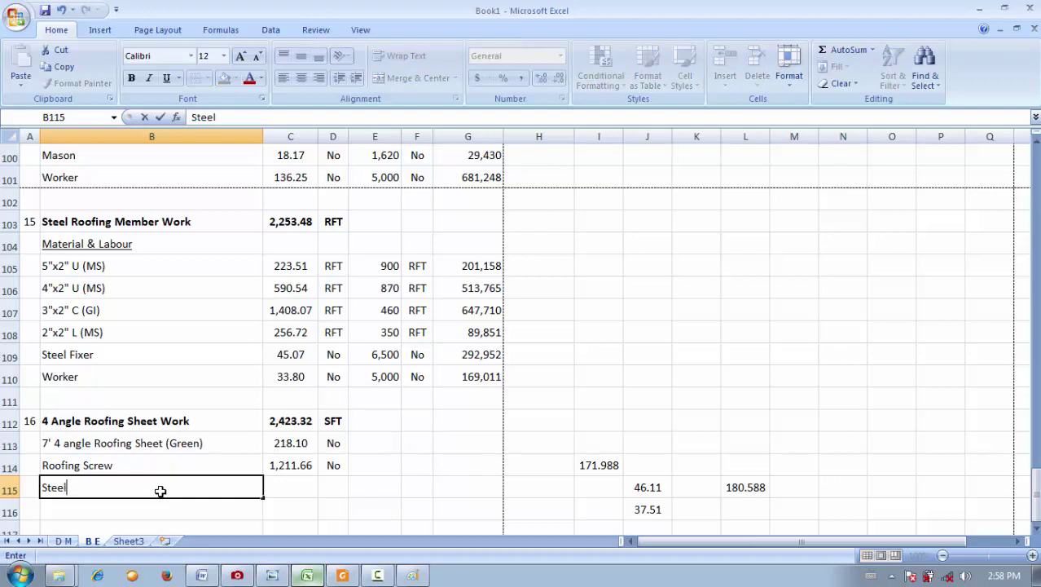
{"action": "type", "text": "Fixer"}
{"action": "key", "text": "Tab"}
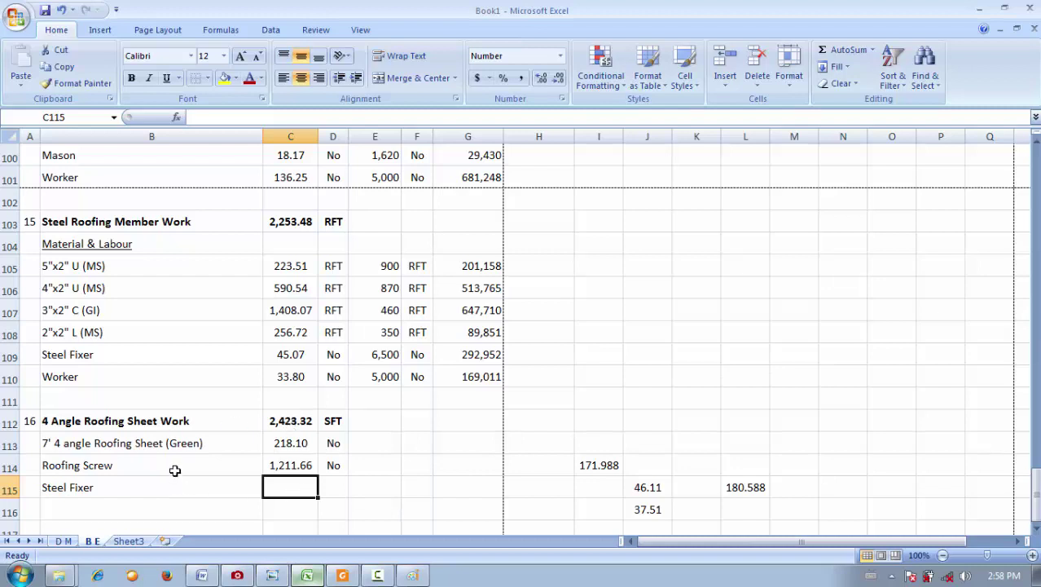
- Switch to Foxit Reader, check the labour rates for Roofing of 32G. C.G.I. Sheets per 100 Sft, and return to Excel
{"action": "left_click", "coordinate": [175, 470]}
{"action": "left_click", "coordinate": [342, 575]}
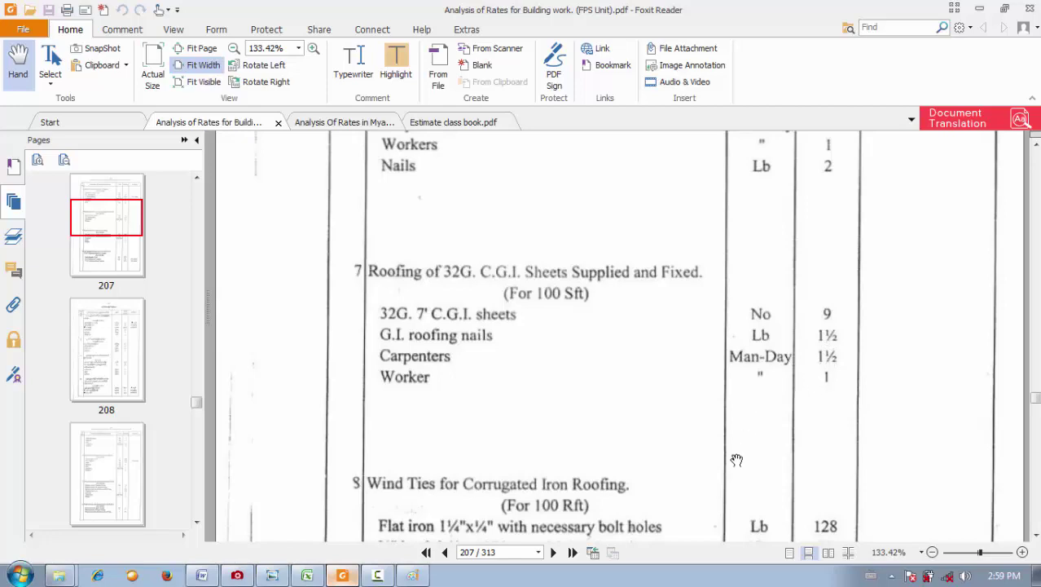
{"action": "left_click", "coordinate": [308, 575]}
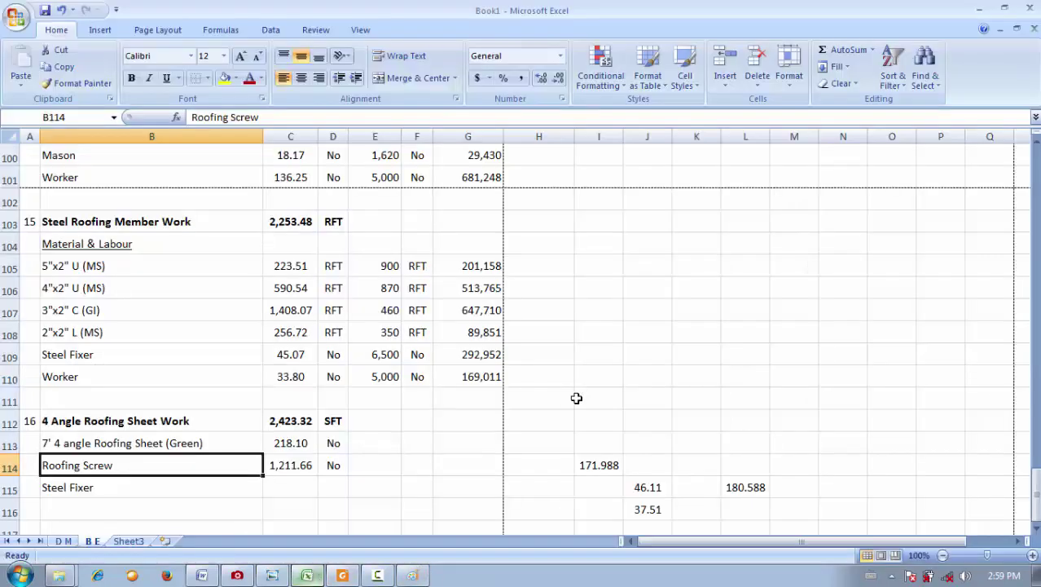
- Calculate the Steel Fixer quantity in C115 from the roofing sheet area with =C112*1.5/100
{"action": "left_click", "coordinate": [281, 484]}
{"action": "type", "text": "="}
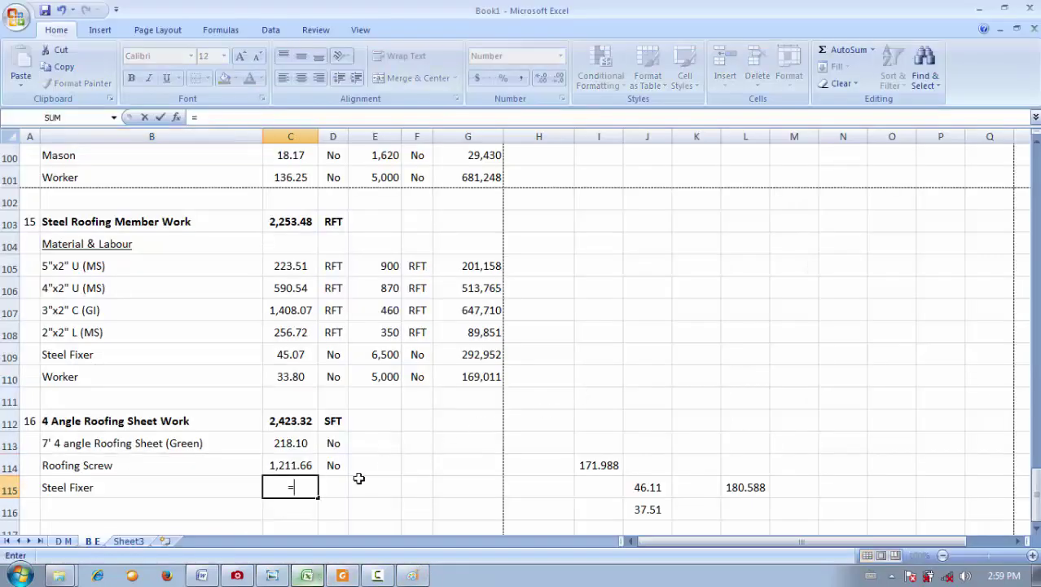
{"action": "left_click", "coordinate": [295, 424]}
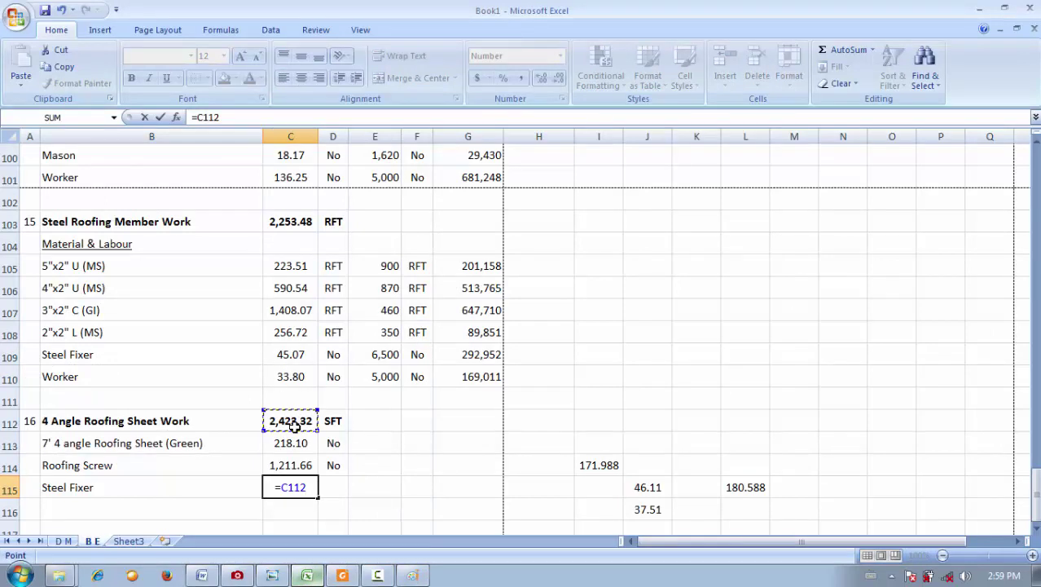
{"action": "type", "text": "*1.5/100"}
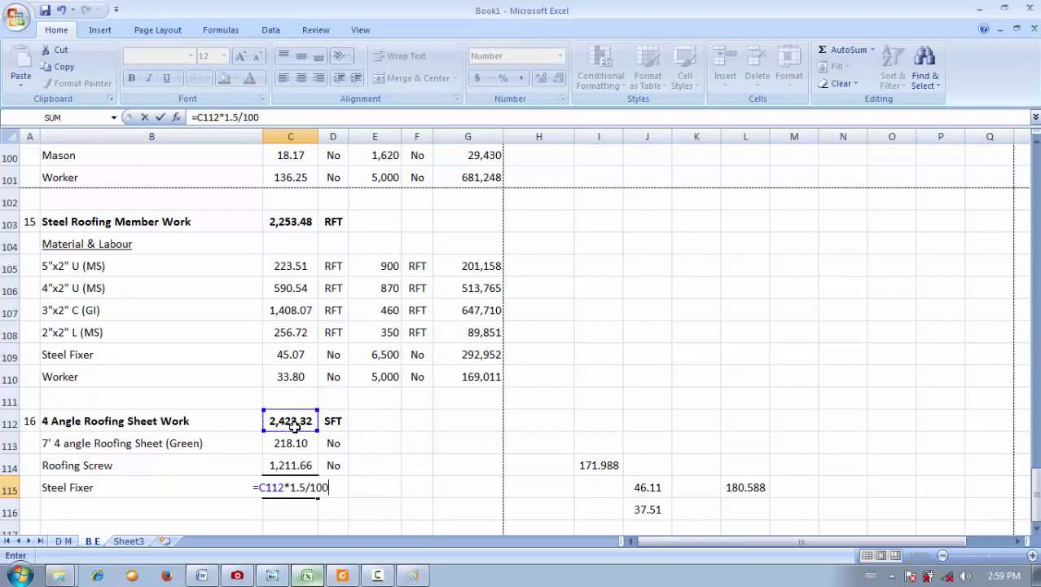
{"action": "key", "text": "Return"}
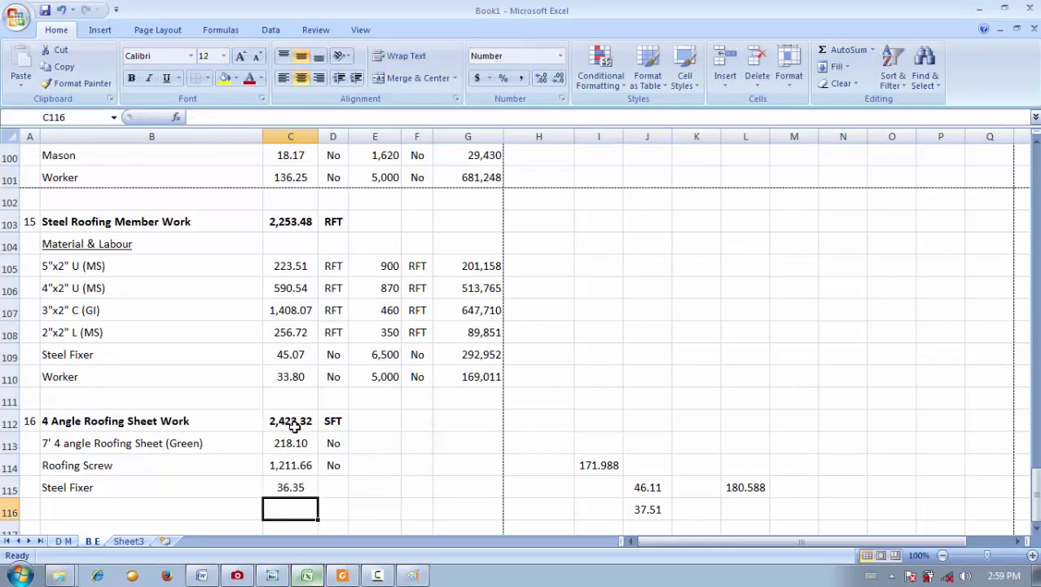
- Add a Worker item in B116 and calculate its quantity in C116 with =C112*1/100
{"action": "left_click", "coordinate": [200, 507]}
{"action": "type", "text": "Worker"}
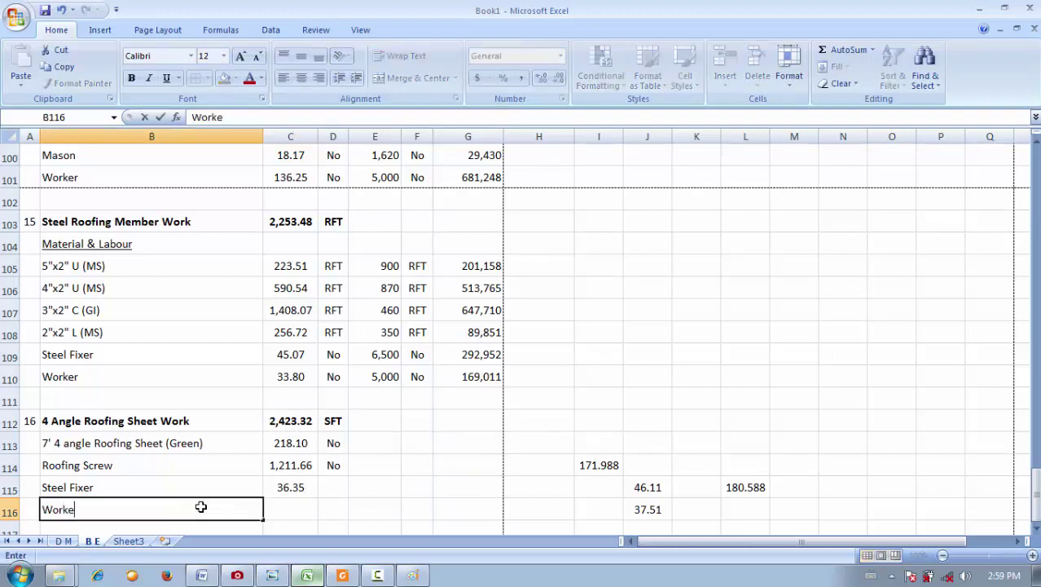
{"action": "key", "text": "Tab"}
{"action": "type", "text": "="}
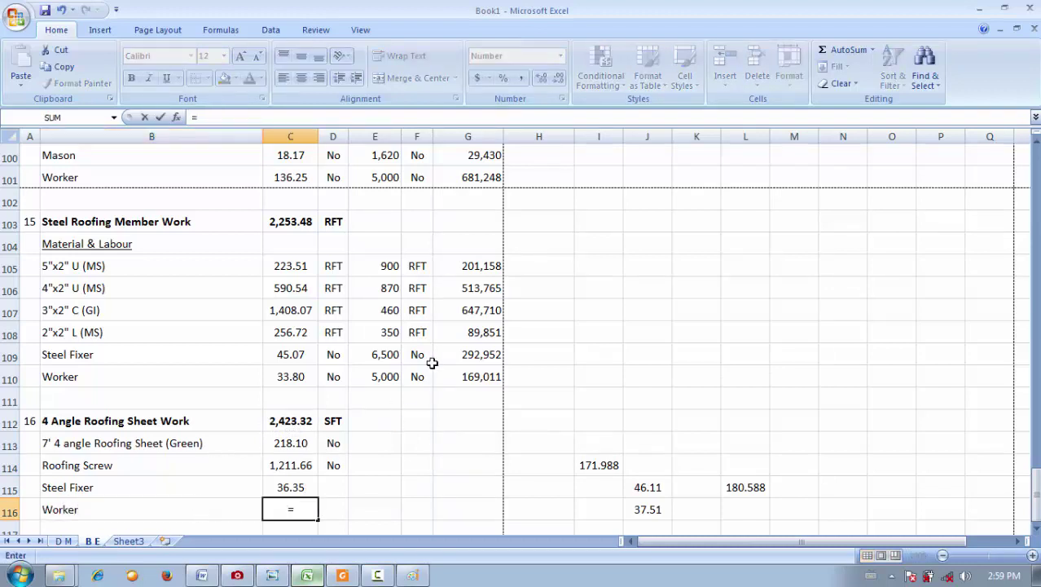
{"action": "left_click", "coordinate": [298, 412]}
{"action": "type", "text": "*1/100"}
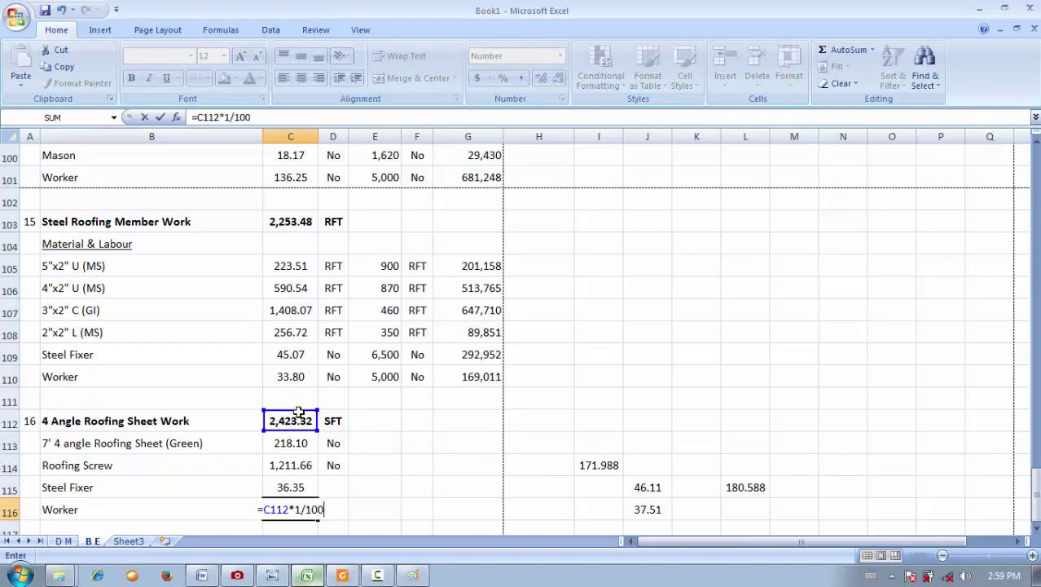
{"action": "key", "text": "Return"}
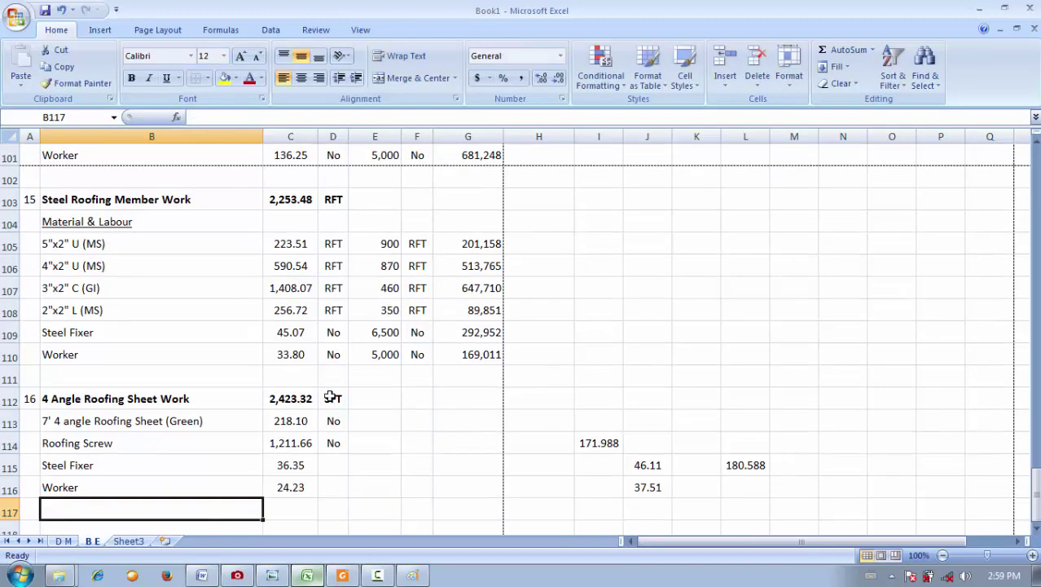
- Enter No as the unit for the Steel Fixer and Worker quantities in D115 and D116
{"action": "left_click", "coordinate": [339, 465]}
{"action": "type", "text": "No"}
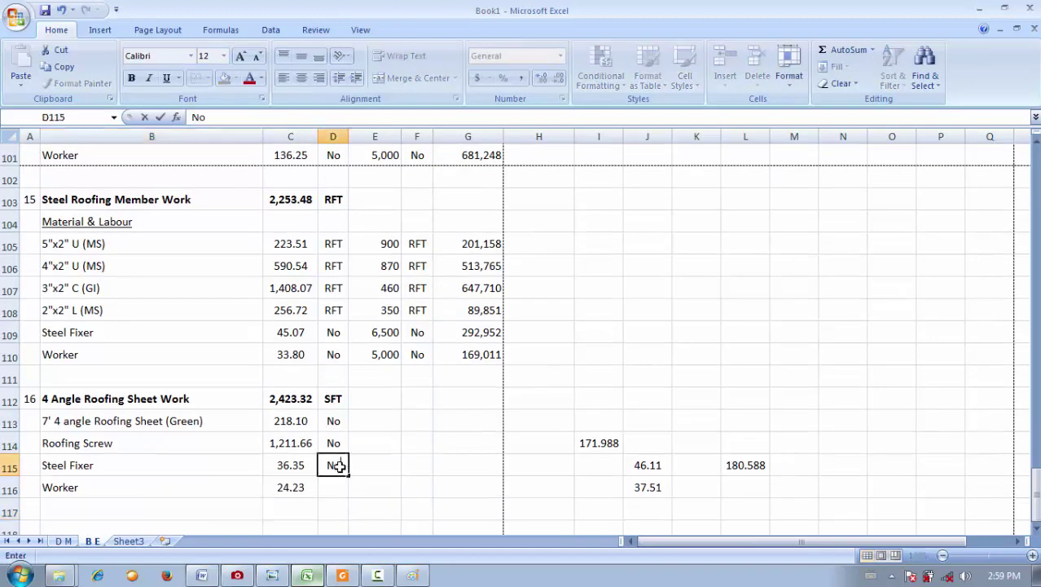
{"action": "key", "text": "Return"}
{"action": "type", "text": "No"}
{"action": "key", "text": "Tab"}
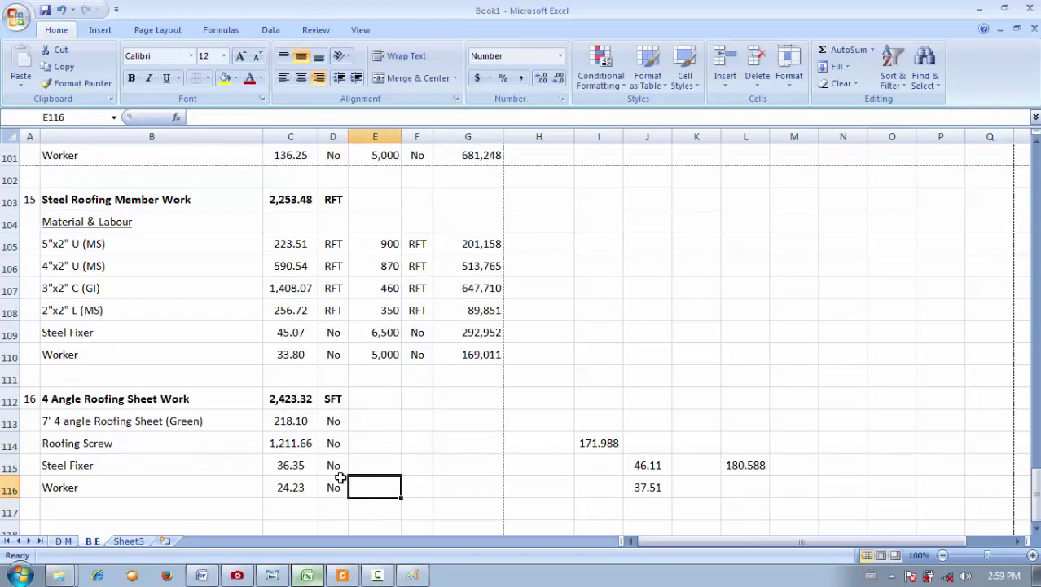
- Copy the four quantity units in D113:D116 to the rate unit cells F113:F116
{"action": "left_click_drag", "start_coordinate": [337, 486], "coordinate": [337, 420]}
{"action": "key", "text": "ctrl+c"}
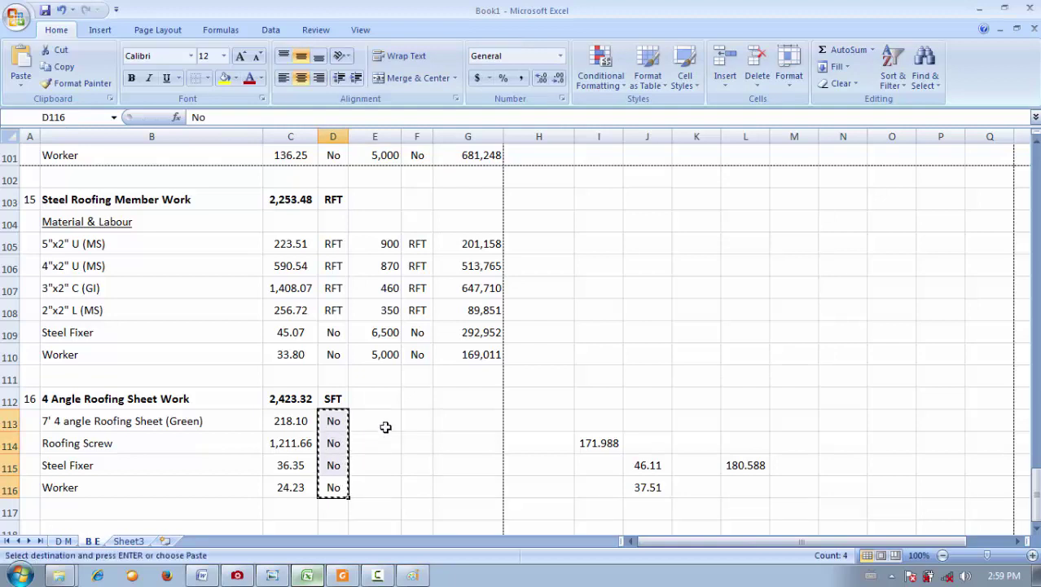
{"action": "left_click", "coordinate": [402, 418]}
{"action": "key", "text": "ctrl+v"}
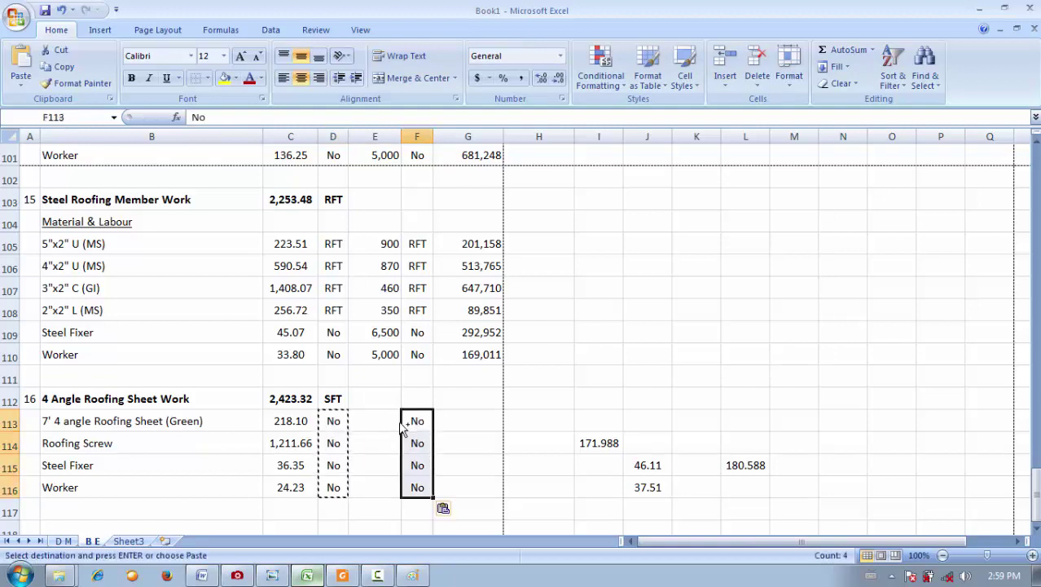
{"action": "left_click", "coordinate": [144, 421]}
{"action": "left_click", "coordinate": [184, 460]}
{"action": "scroll", "coordinate": [171, 444], "scroll_direction": "down", "scroll_amount": 3}
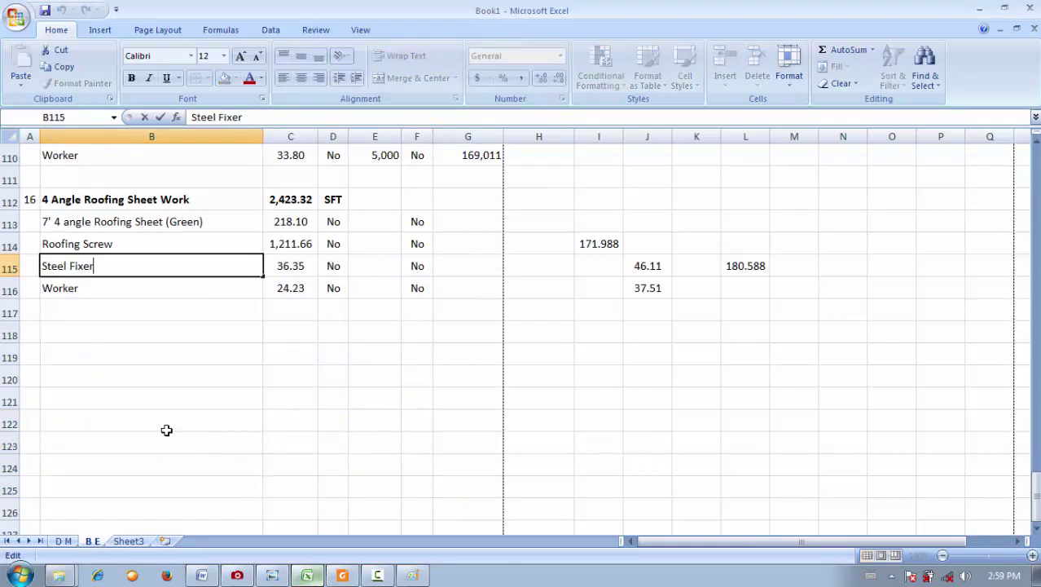
{"action": "left_click", "coordinate": [181, 309]}
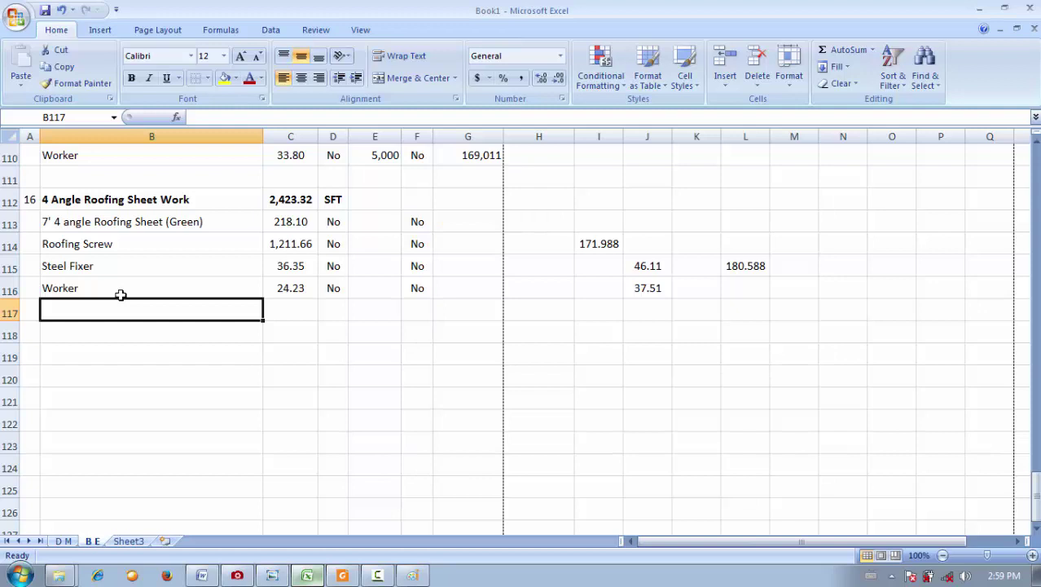
{"action": "left_click", "coordinate": [198, 245]}
{"action": "left_click", "coordinate": [304, 250]}
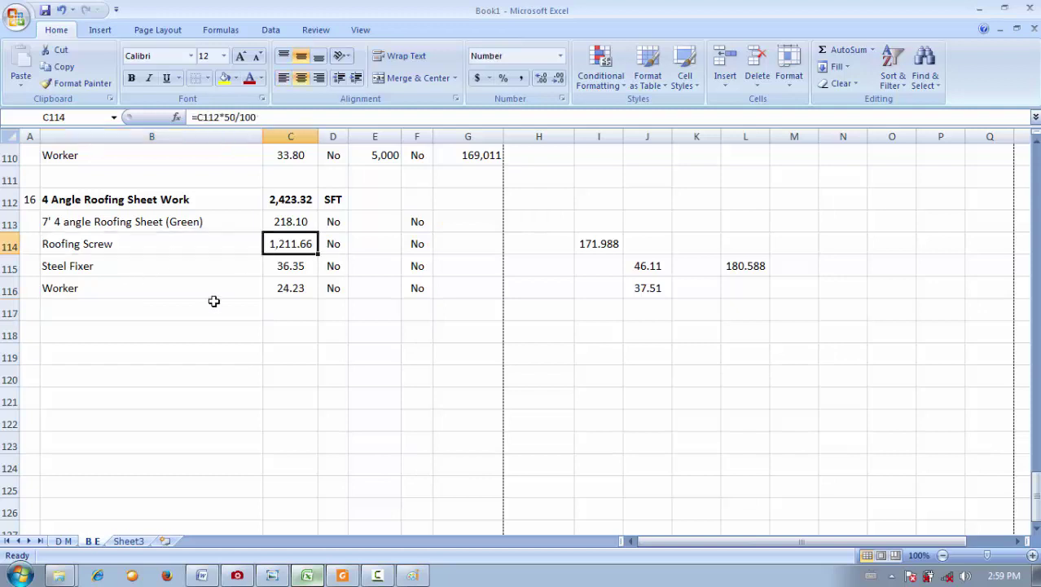
{"action": "left_click", "coordinate": [204, 304]}
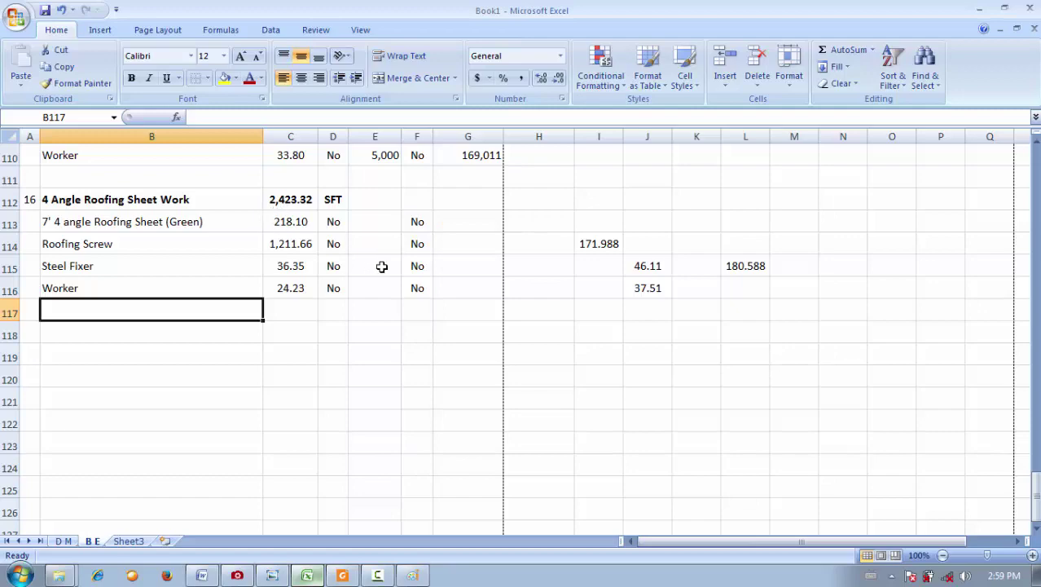
- Enter a rate of 1080 for the 7' 4 angle Roofing Sheet in E113 and 60 for the Roofing Screw in E114
{"action": "scroll", "coordinate": [384, 268], "scroll_direction": "up", "scroll_amount": 3}
{"action": "scroll", "coordinate": [371, 311], "scroll_direction": "down", "scroll_amount": 2}
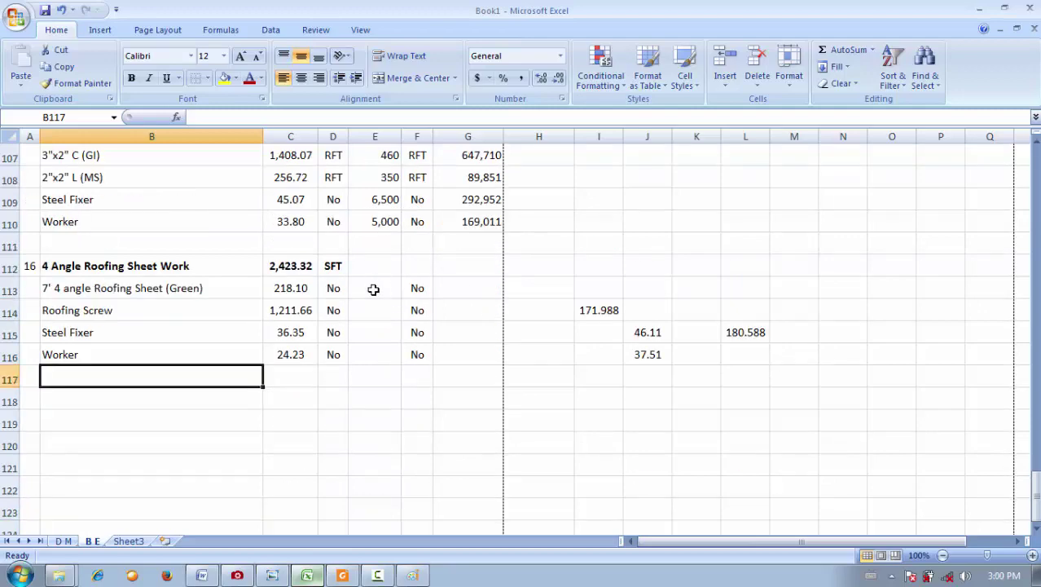
{"action": "scroll", "coordinate": [373, 289], "scroll_direction": "up", "scroll_amount": 1}
{"action": "left_click", "coordinate": [373, 354]}
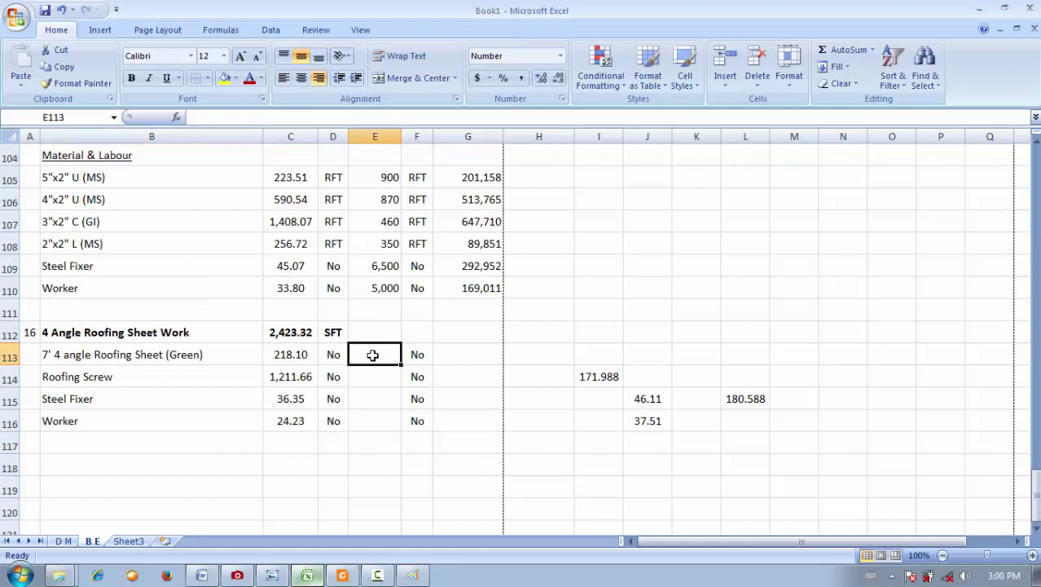
{"action": "type", "text": "="}
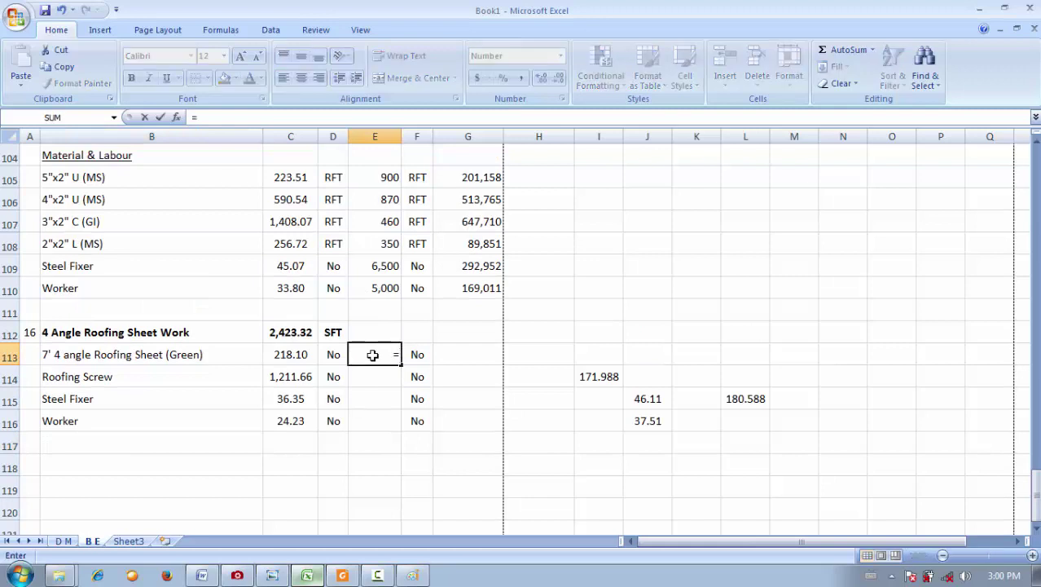
{"action": "type", "text": "1080"}
{"action": "key", "text": "Return"}
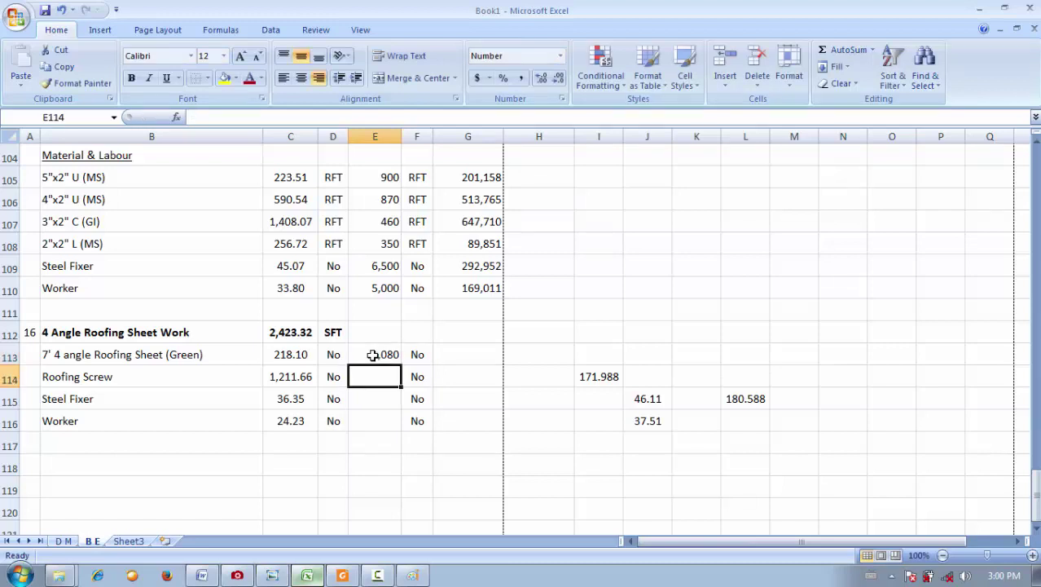
{"action": "type", "text": "60"}
{"action": "key", "text": "Return"}
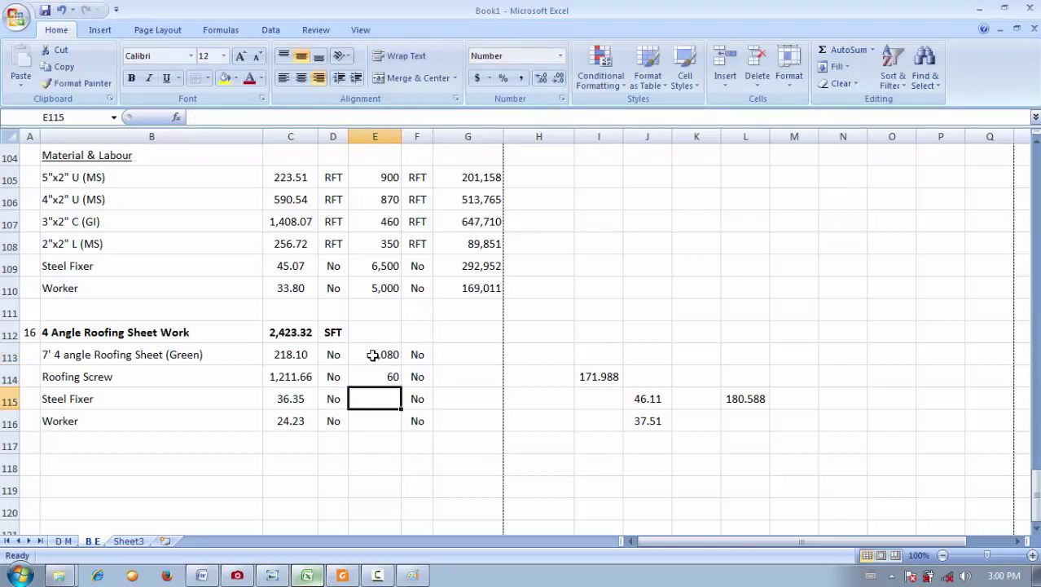
- Reference the Steel Fixer rate in E109 from E115 and the Worker rate in E110 from E116
{"action": "type", "text": "="}
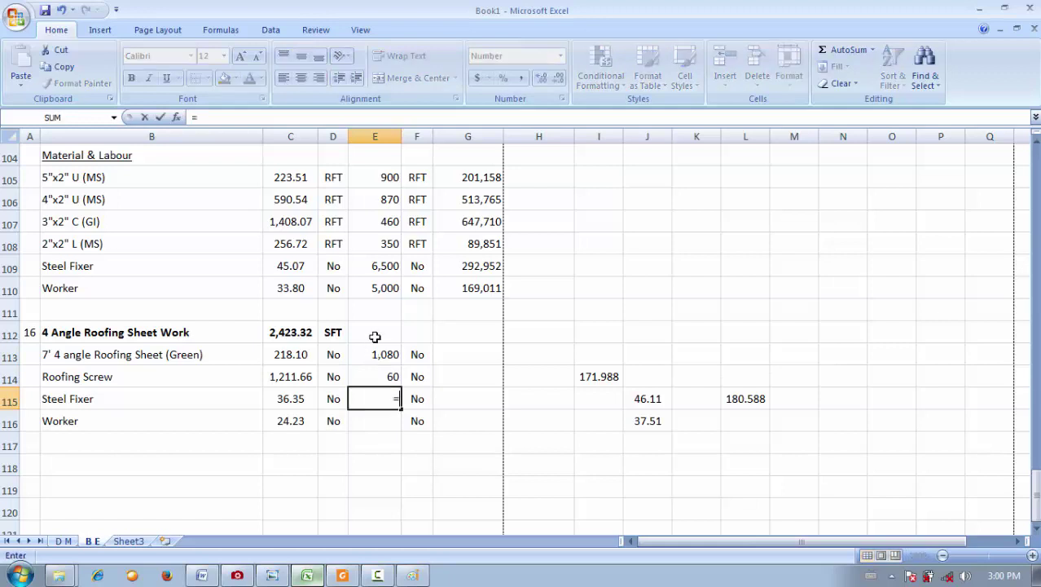
{"action": "left_click", "coordinate": [385, 264]}
{"action": "key", "text": "Return"}
{"action": "type", "text": "="}
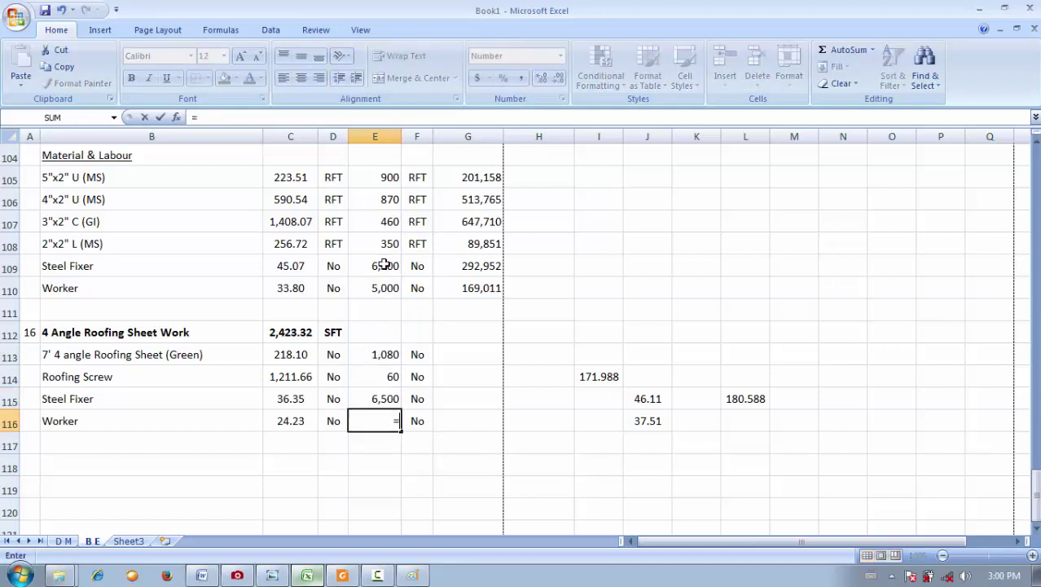
{"action": "left_click", "coordinate": [364, 288]}
{"action": "key", "text": "Return"}
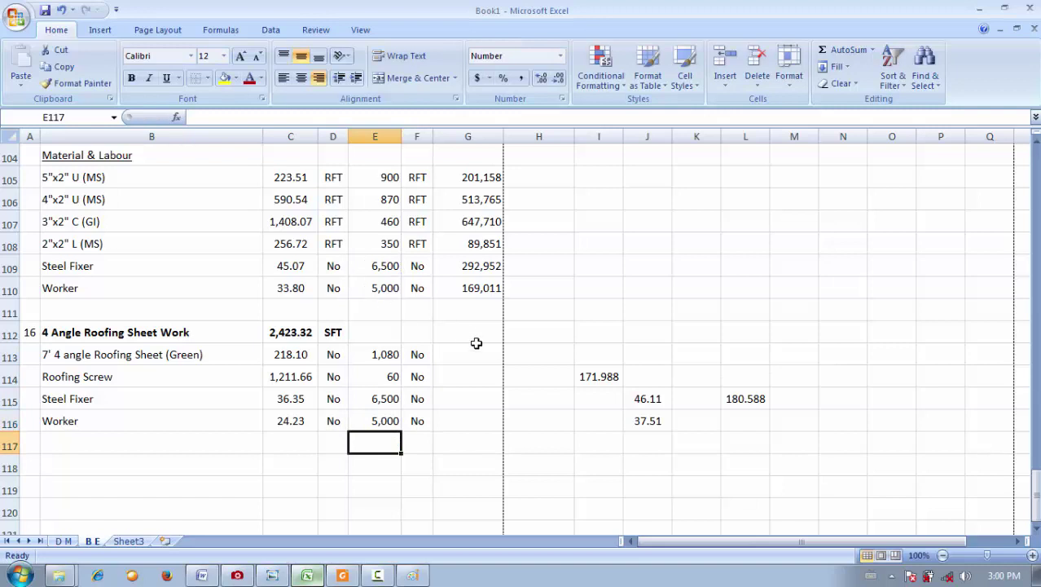
- Copy the amount formula from G110 to G113 and fill it down to G116 for the roofing sheet items
{"action": "left_click", "coordinate": [475, 289]}
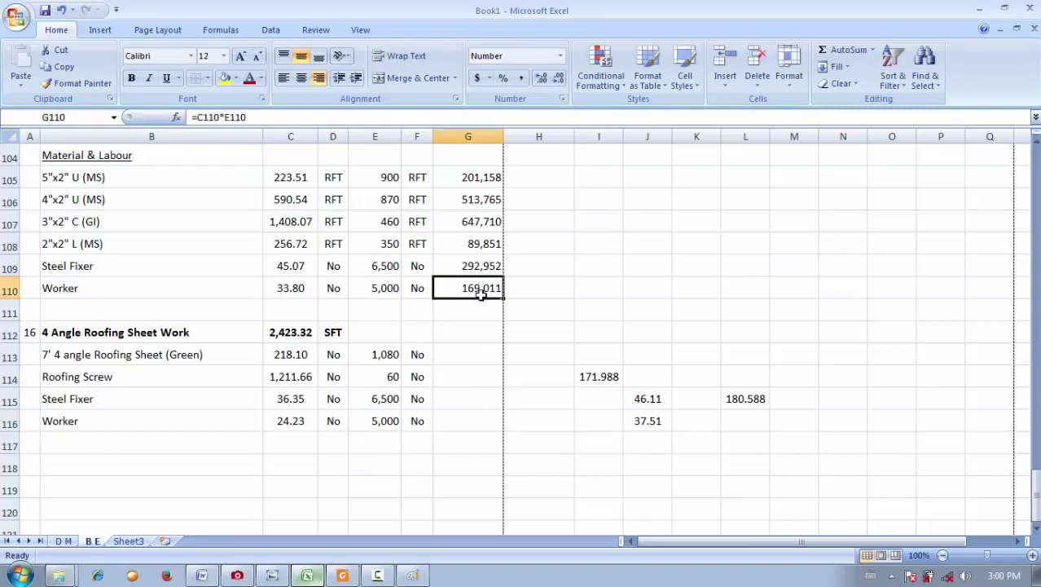
{"action": "key", "text": "ctrl+c"}
{"action": "left_click", "coordinate": [474, 353]}
{"action": "key", "text": "ctrl+v"}
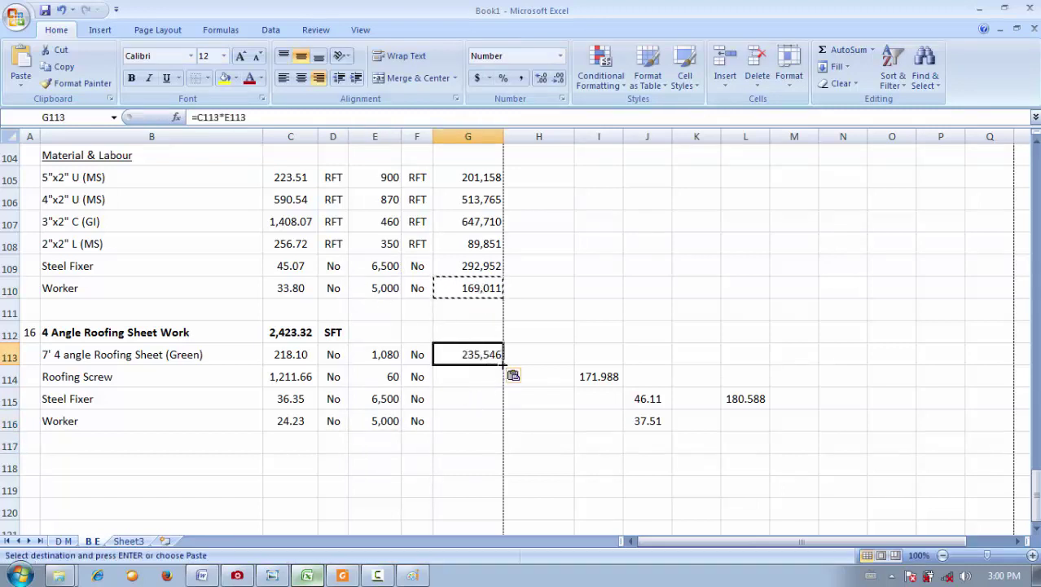
{"action": "left_click_drag", "start_coordinate": [503, 364], "coordinate": [497, 434]}
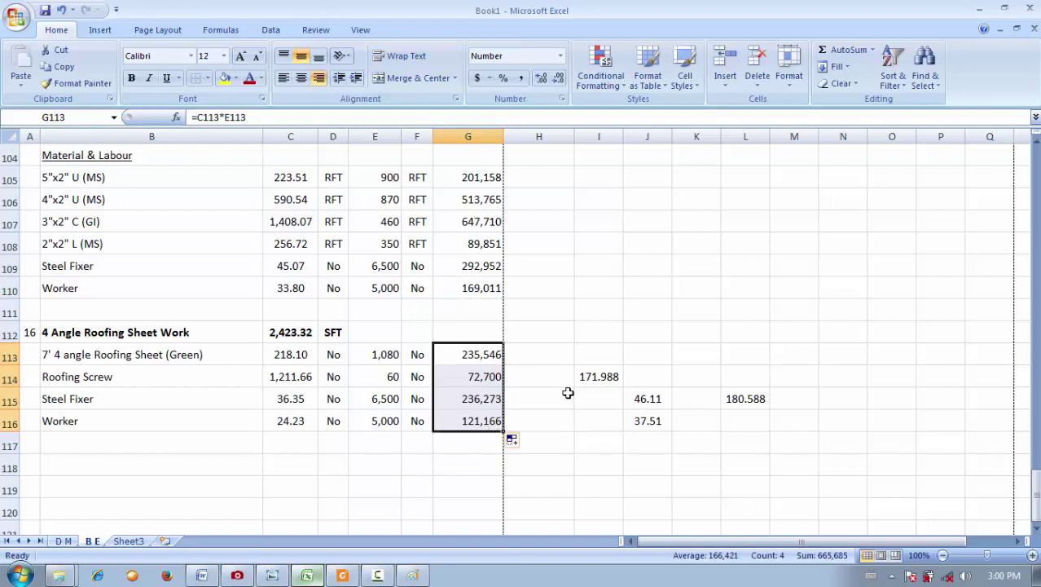
{"action": "left_click", "coordinate": [582, 440]}
- Copy item number 17 and the Ridge Covering Work title from sheet D M into A118:B118 of sheet B E as linked cells
{"action": "left_click", "coordinate": [71, 339]}
{"action": "scroll", "coordinate": [65, 318], "scroll_direction": "down", "scroll_amount": 2}
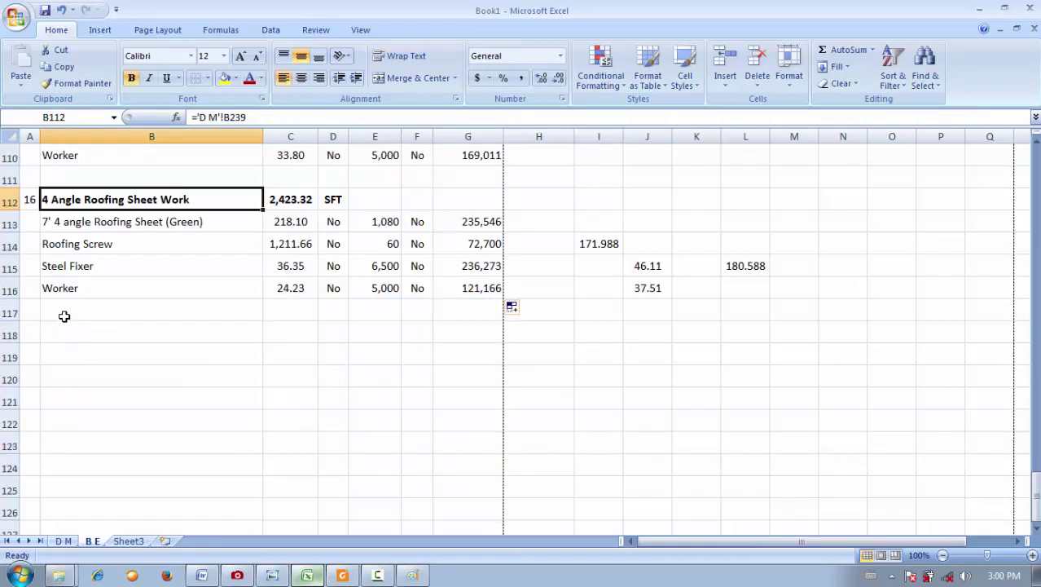
{"action": "left_click", "coordinate": [26, 332]}
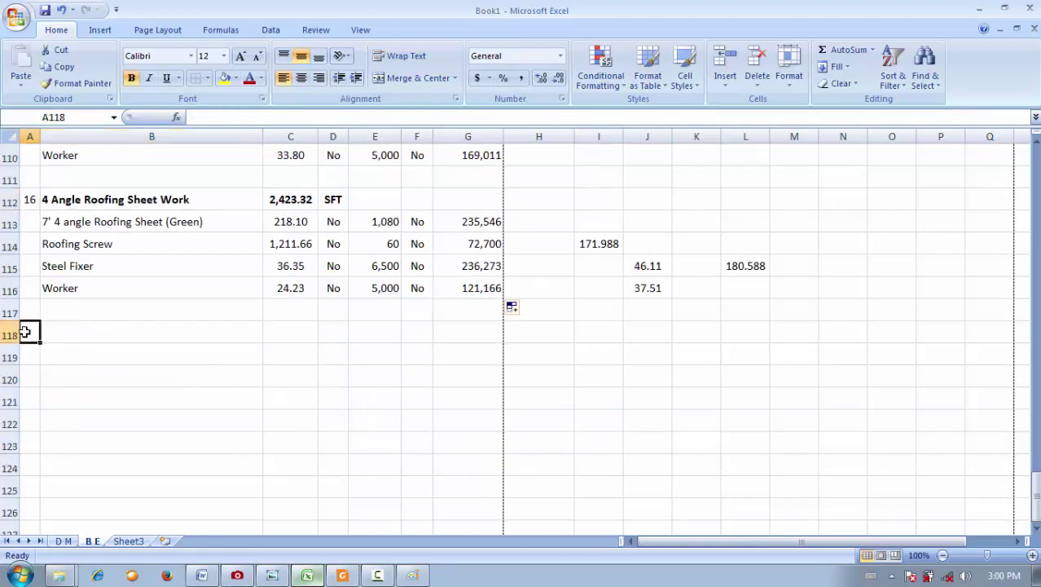
{"action": "left_click", "coordinate": [63, 541]}
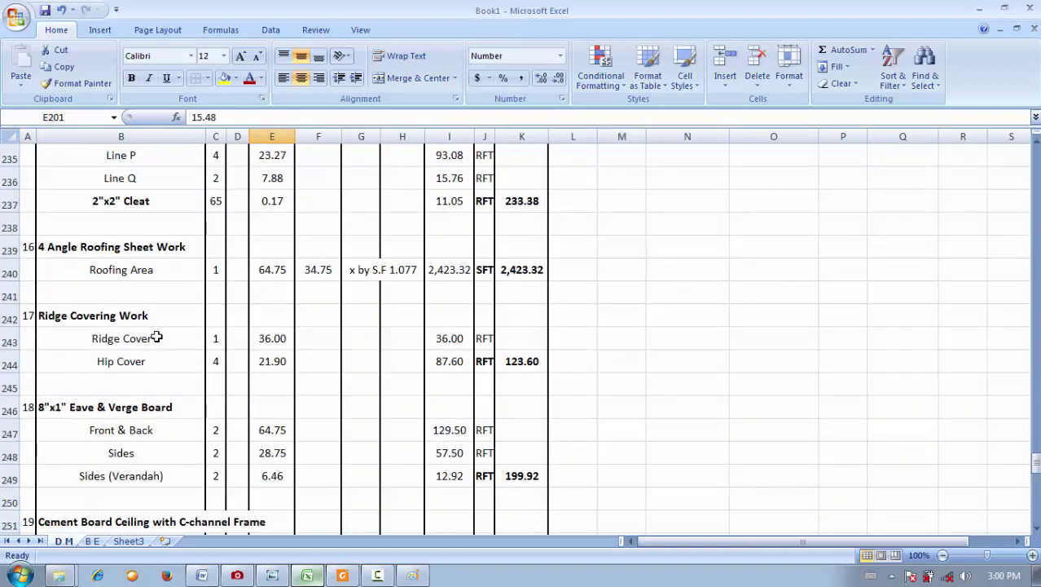
{"action": "left_click_drag", "start_coordinate": [153, 318], "coordinate": [27, 314]}
{"action": "key", "text": "ctrl+c"}
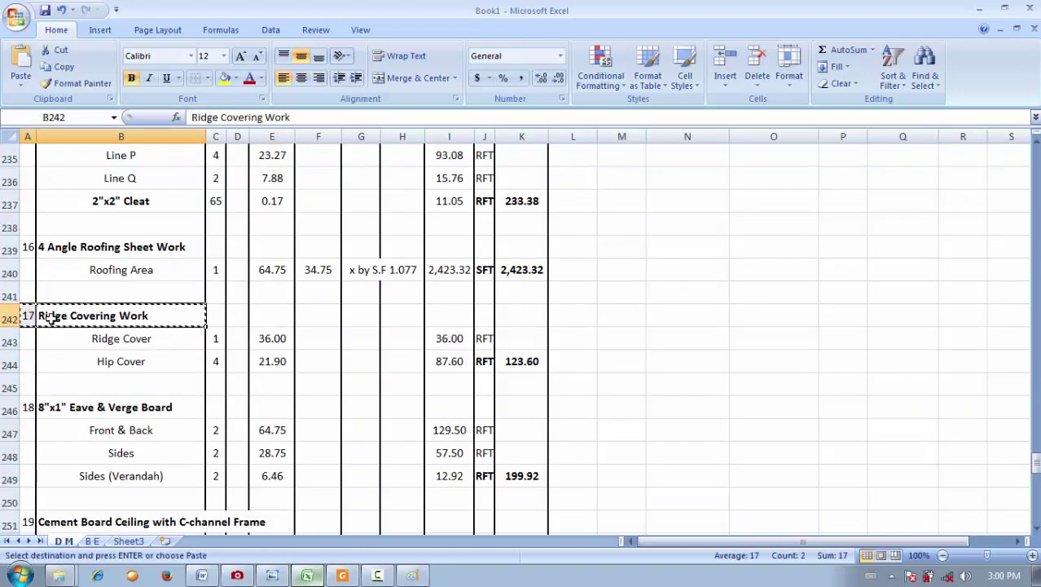
{"action": "left_click", "coordinate": [94, 540]}
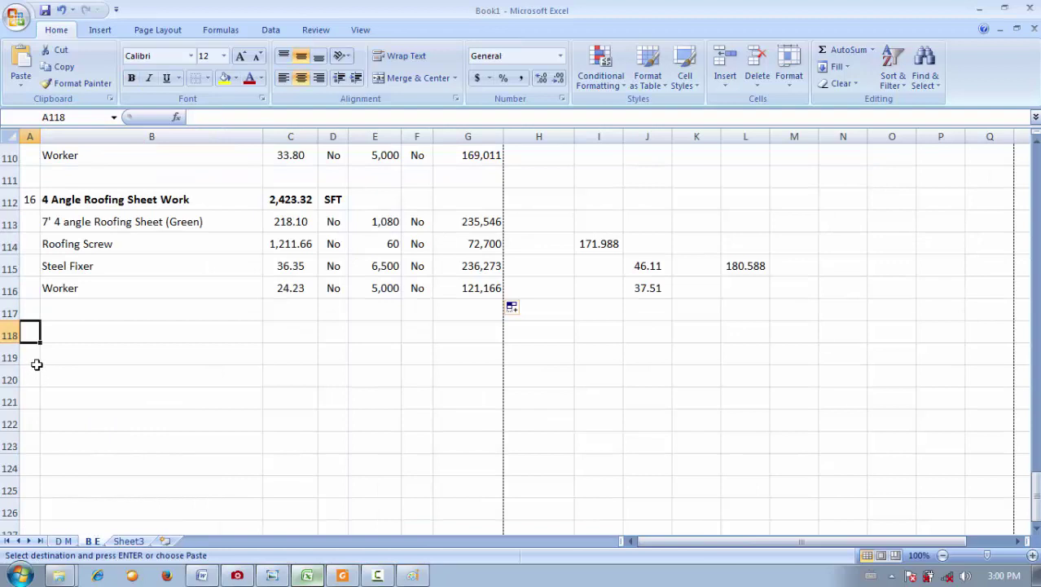
{"action": "key", "text": "ctrl+v"}
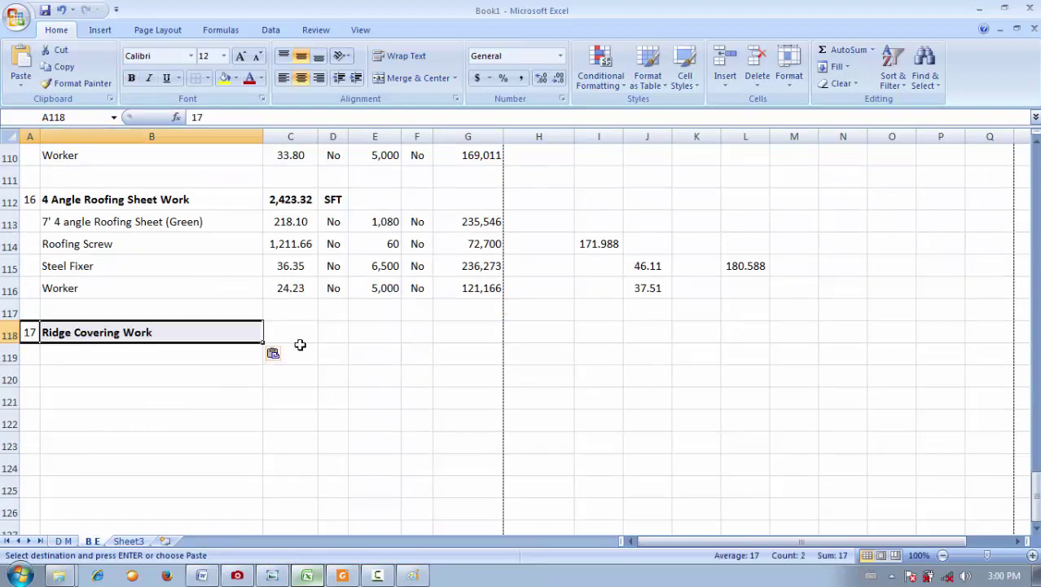
{"action": "left_click", "coordinate": [274, 353]}
{"action": "left_click", "coordinate": [318, 478]}
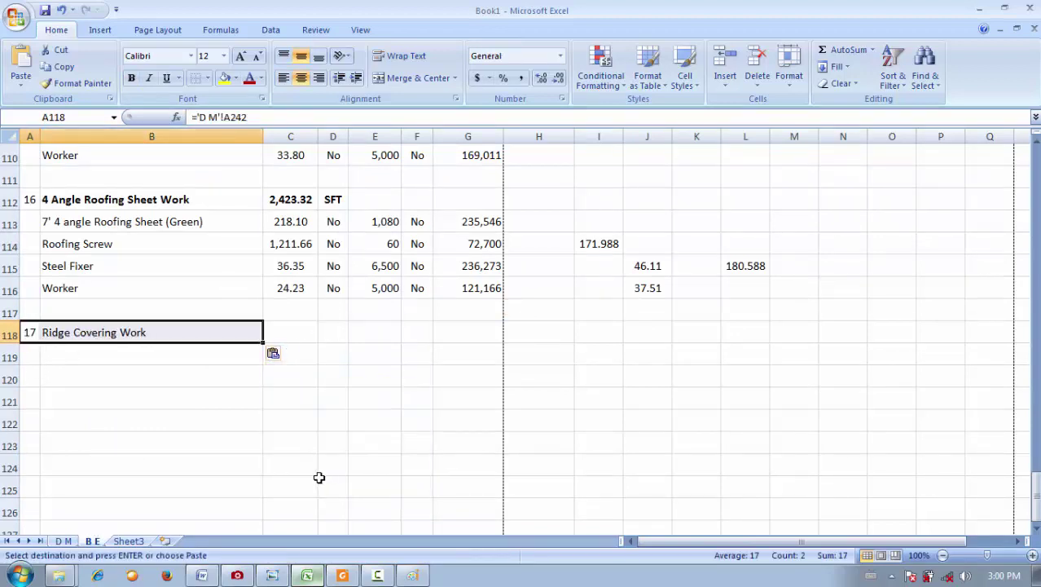
- Paste the Ridge Covering Work total from K244 of sheet D M into C118 of sheet B E as a linked cell
{"action": "left_click", "coordinate": [287, 334]}
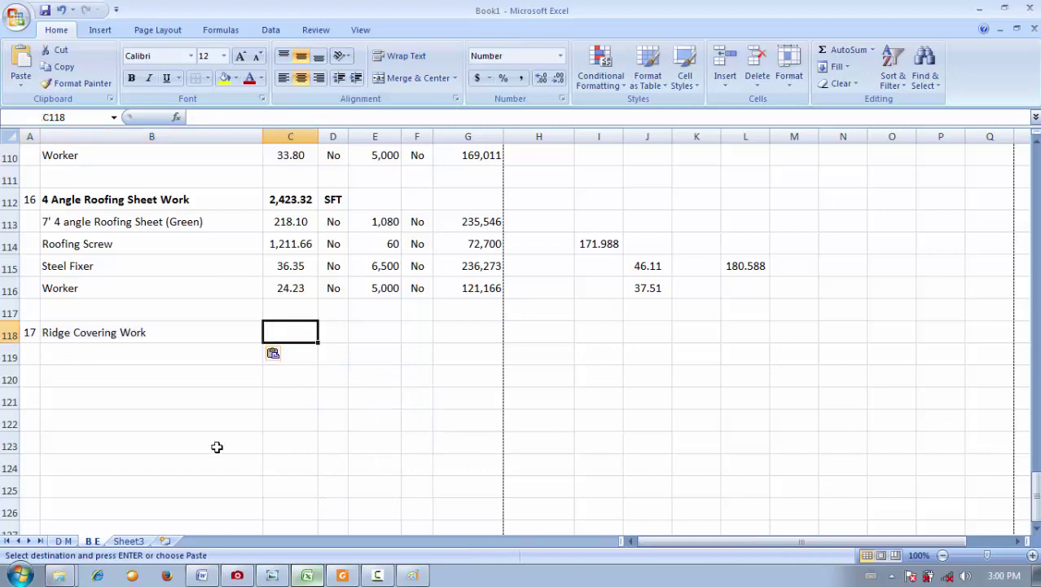
{"action": "left_click", "coordinate": [64, 541]}
{"action": "left_click", "coordinate": [528, 364]}
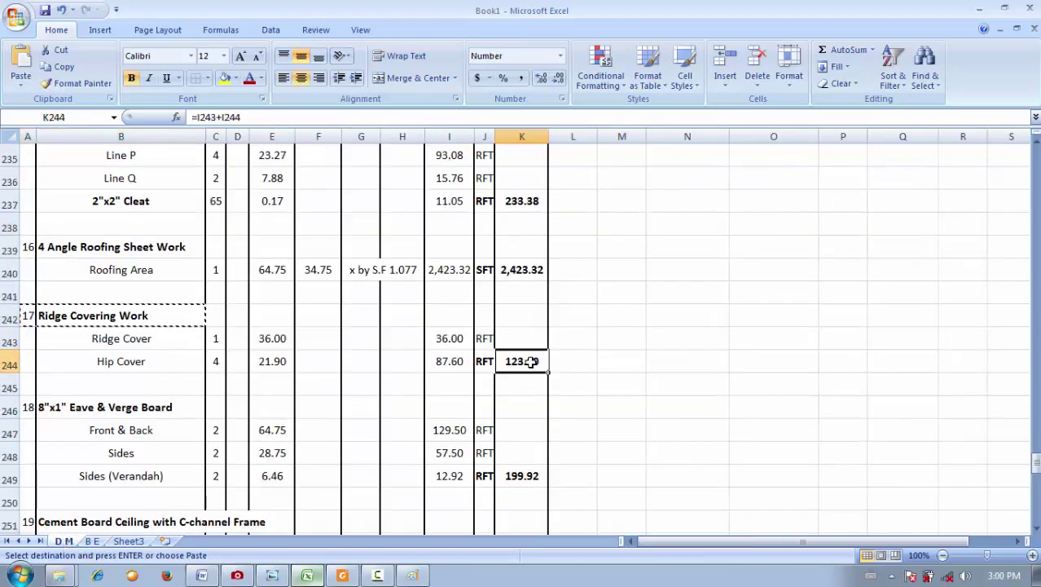
{"action": "key", "text": "ctrl+c"}
{"action": "left_click", "coordinate": [92, 541]}
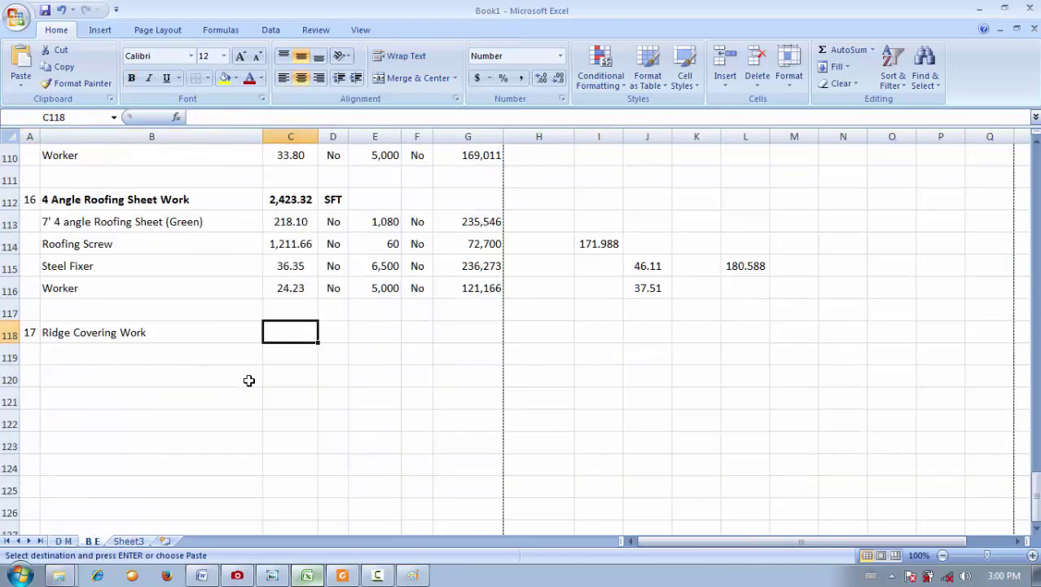
{"action": "key", "text": "ctrl+v"}
{"action": "left_click", "coordinate": [329, 357]}
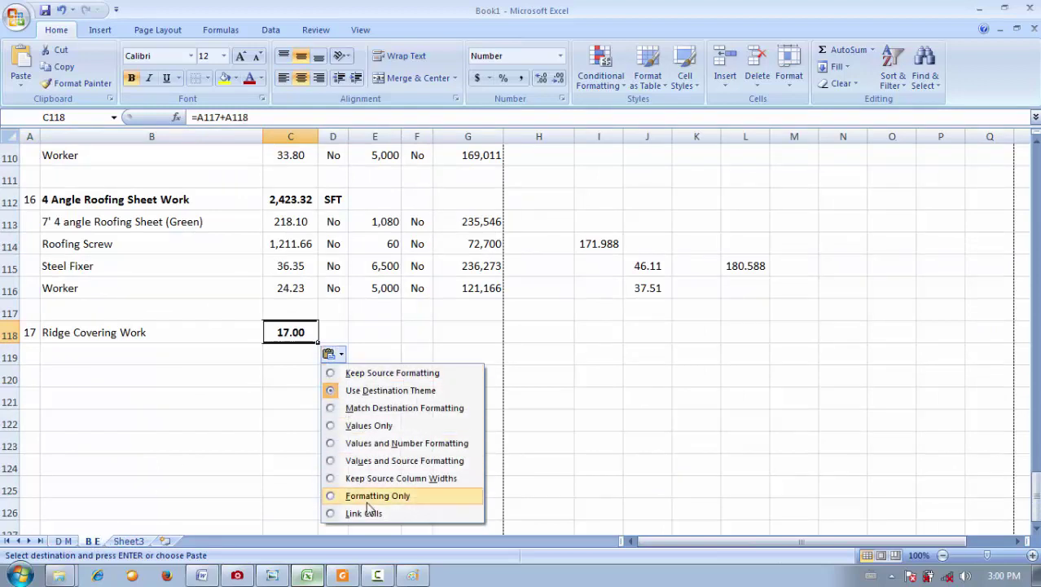
{"action": "left_click", "coordinate": [368, 508]}
- Paste the RFT unit from J244 of sheet D M into D118 of sheet B E as a linked cell
{"action": "left_click", "coordinate": [64, 541]}
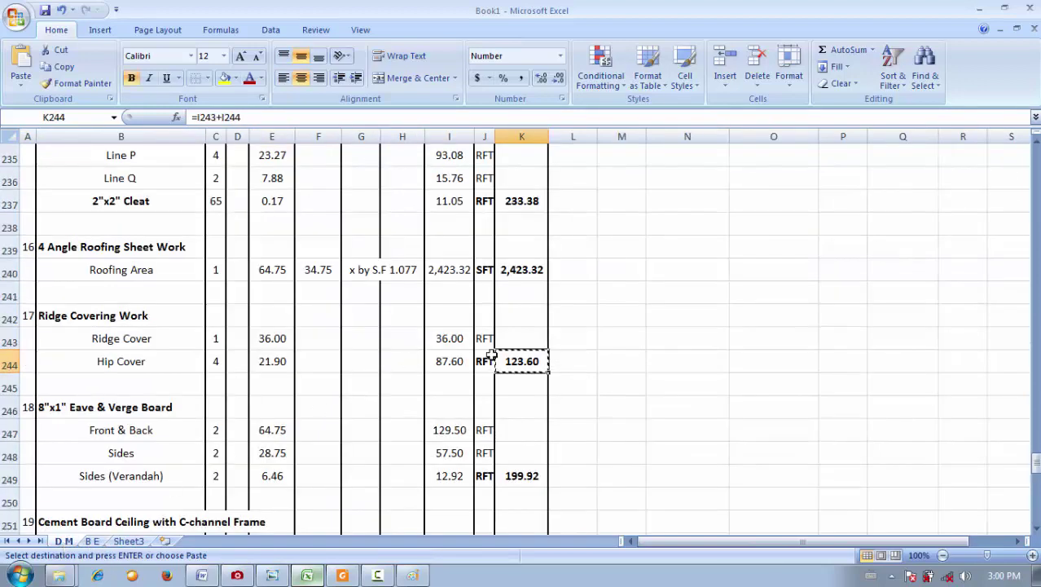
{"action": "key", "text": "Left"}
{"action": "key", "text": "ctrl+c"}
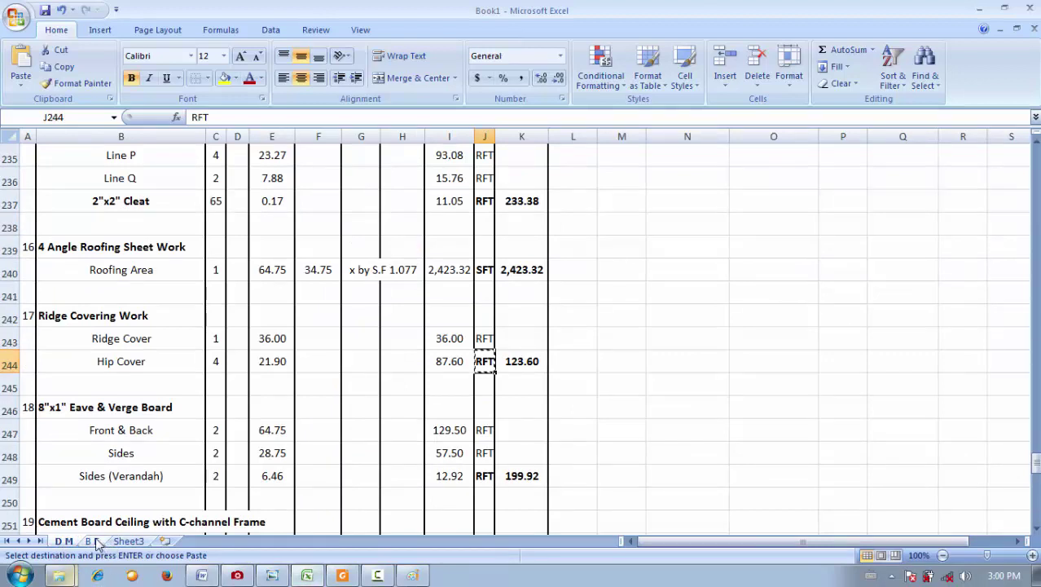
{"action": "left_click", "coordinate": [92, 541]}
{"action": "left_click", "coordinate": [332, 329]}
{"action": "key", "text": "ctrl+v"}
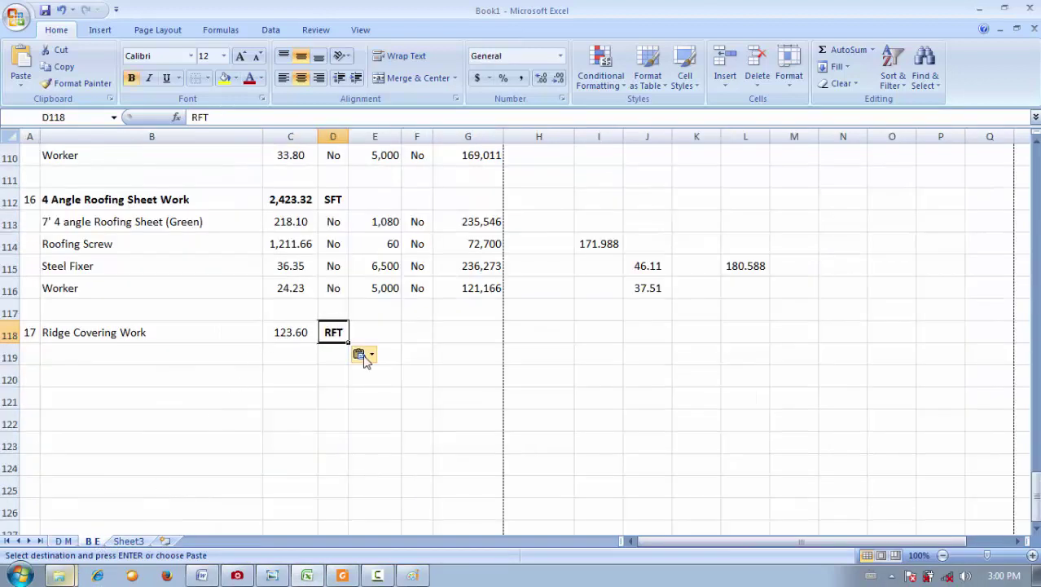
{"action": "left_click", "coordinate": [364, 353]}
{"action": "left_click", "coordinate": [396, 477]}
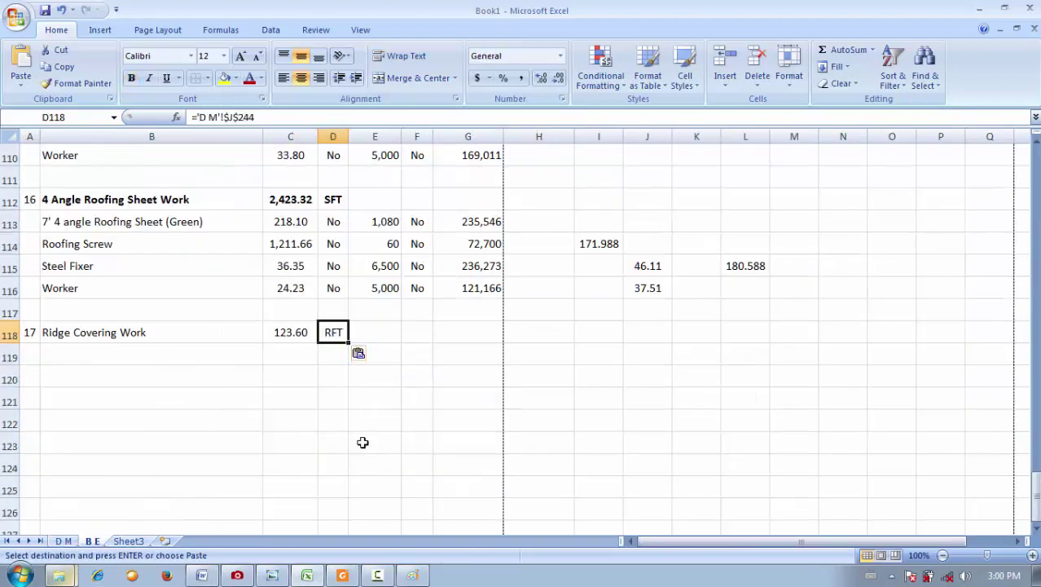
- Make the Ridge Covering Work title, quantity and unit in B118:D118 bold
{"action": "left_click_drag", "start_coordinate": [332, 332], "coordinate": [152, 335]}
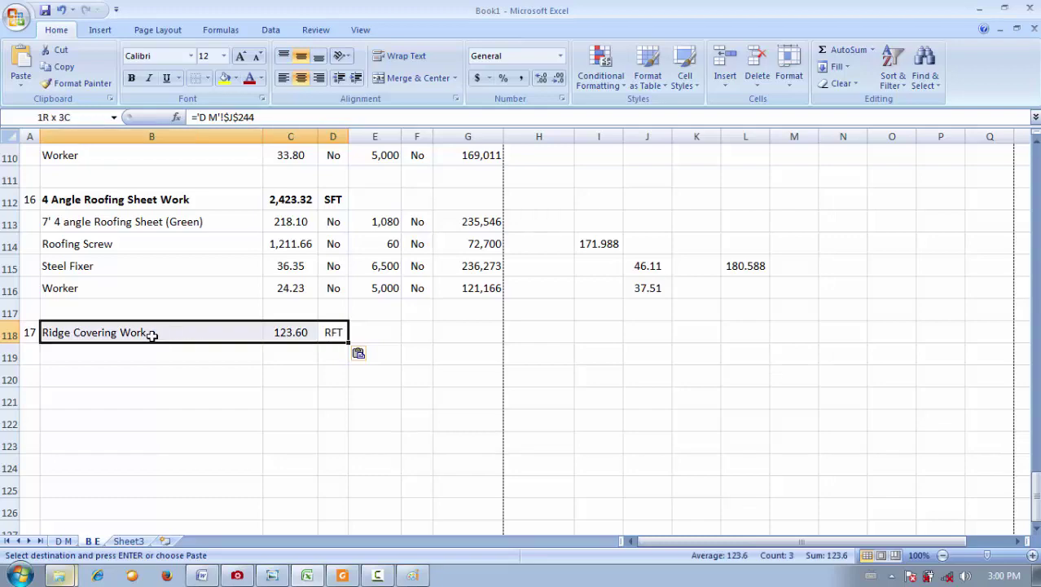
{"action": "left_click", "coordinate": [131, 78]}
{"action": "left_click", "coordinate": [133, 346]}
- Look up the materials and labour for Galvd. Iron Ridge and Hip Covers with 6" Lap in the Foxit Reader rate analysis book
{"action": "scroll", "coordinate": [134, 345], "scroll_direction": "up", "scroll_amount": 3}
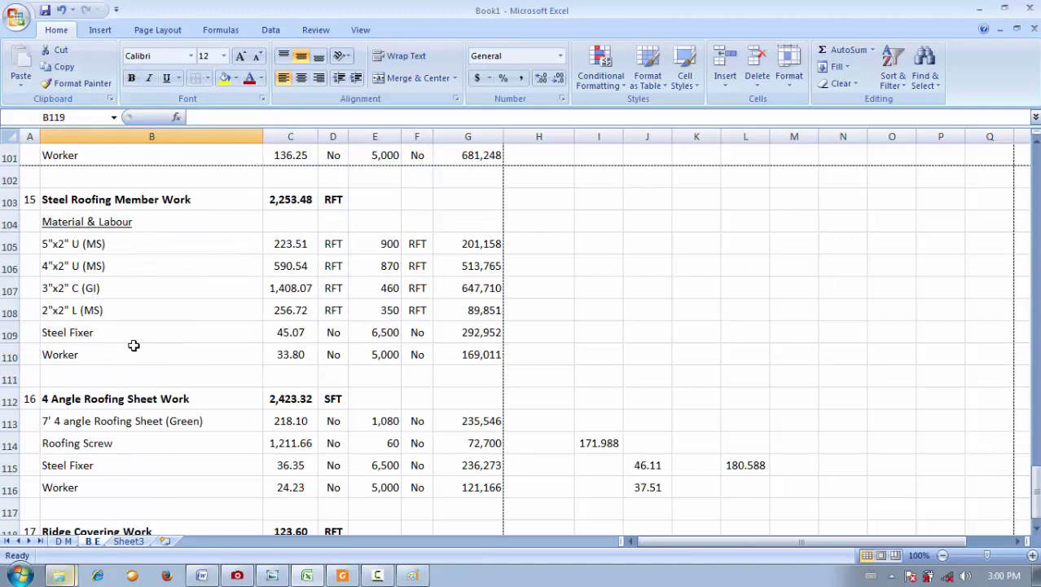
{"action": "scroll", "coordinate": [228, 505], "scroll_direction": "down", "scroll_amount": 5}
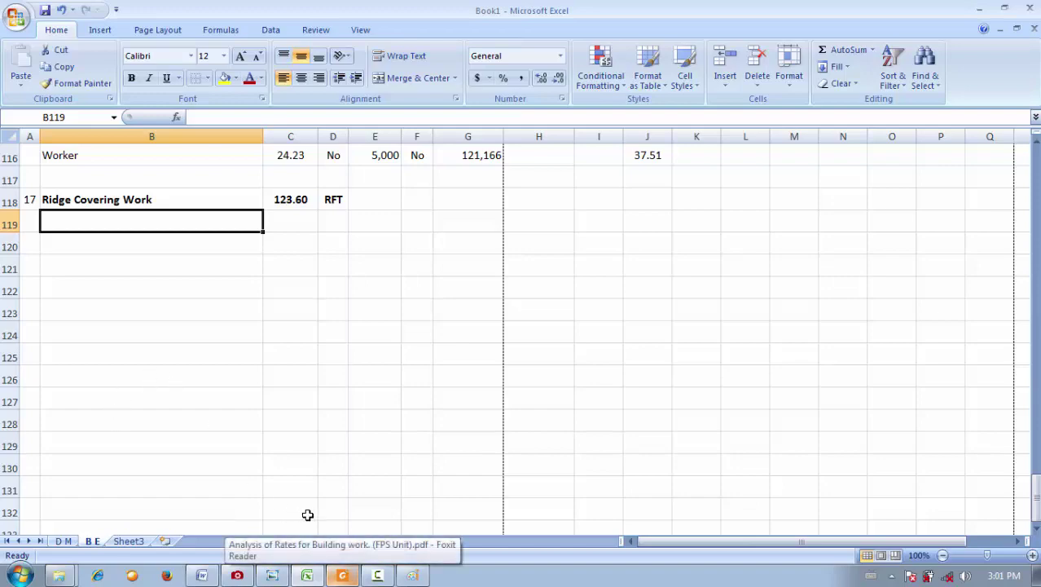
{"action": "left_click", "coordinate": [342, 575]}
{"action": "scroll", "coordinate": [488, 316], "scroll_direction": "down", "scroll_amount": 10}
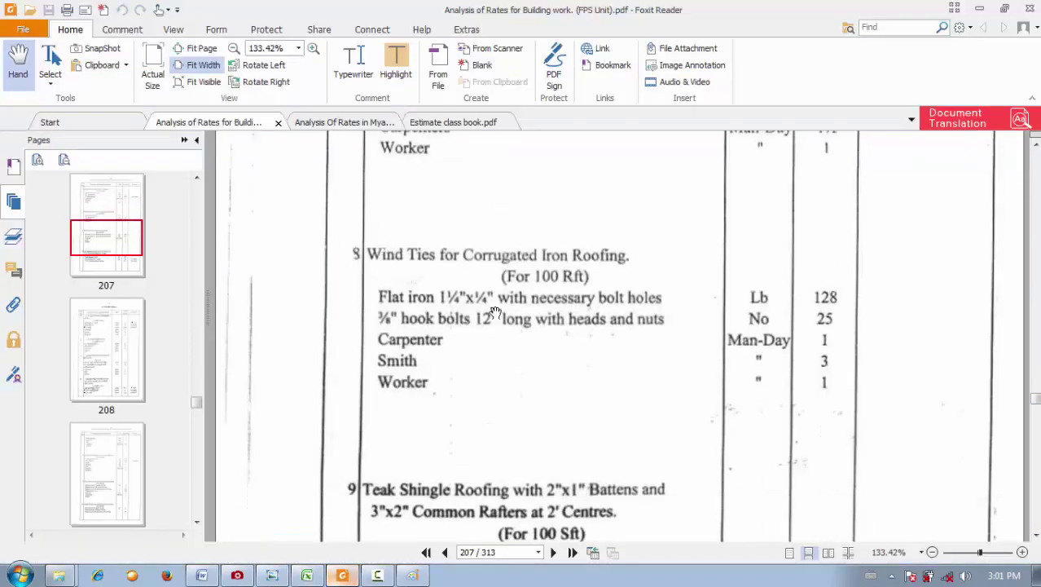
{"action": "scroll", "coordinate": [510, 305], "scroll_direction": "down", "scroll_amount": 6}
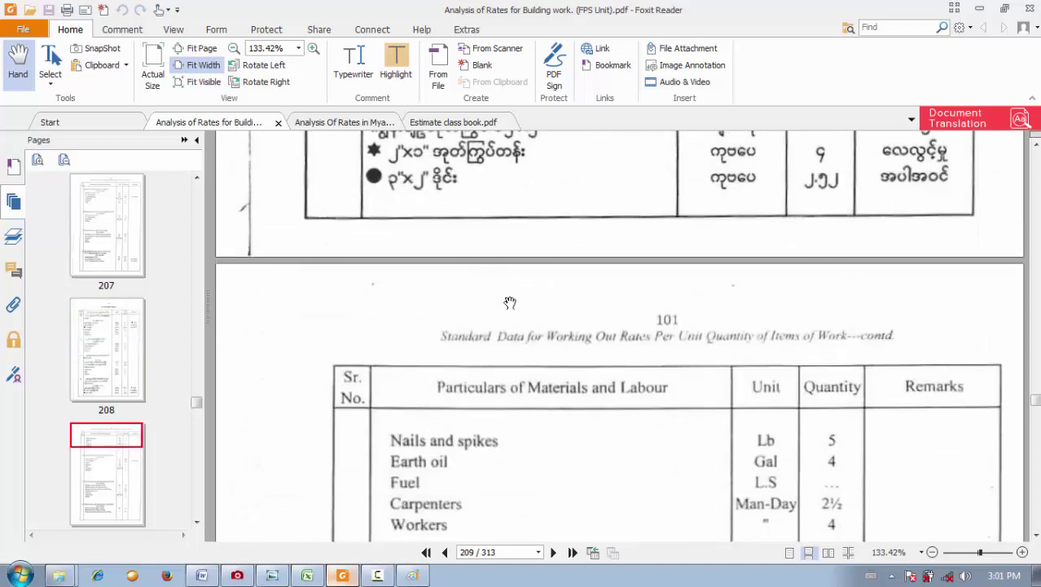
{"action": "scroll", "coordinate": [511, 310], "scroll_direction": "down", "scroll_amount": 8}
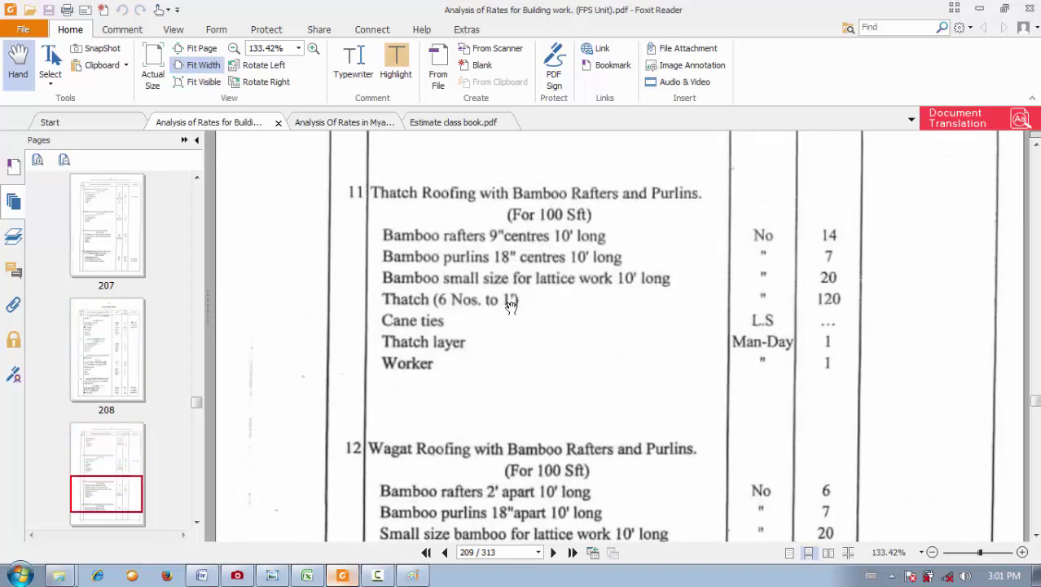
{"action": "scroll", "coordinate": [514, 303], "scroll_direction": "down", "scroll_amount": 10}
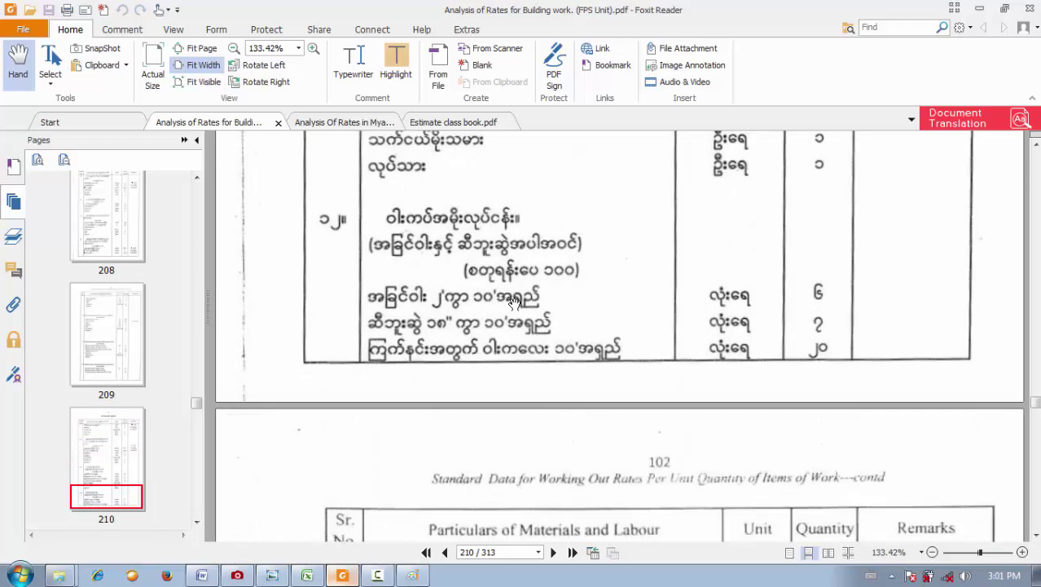
{"action": "scroll", "coordinate": [514, 305], "scroll_direction": "down", "scroll_amount": 10}
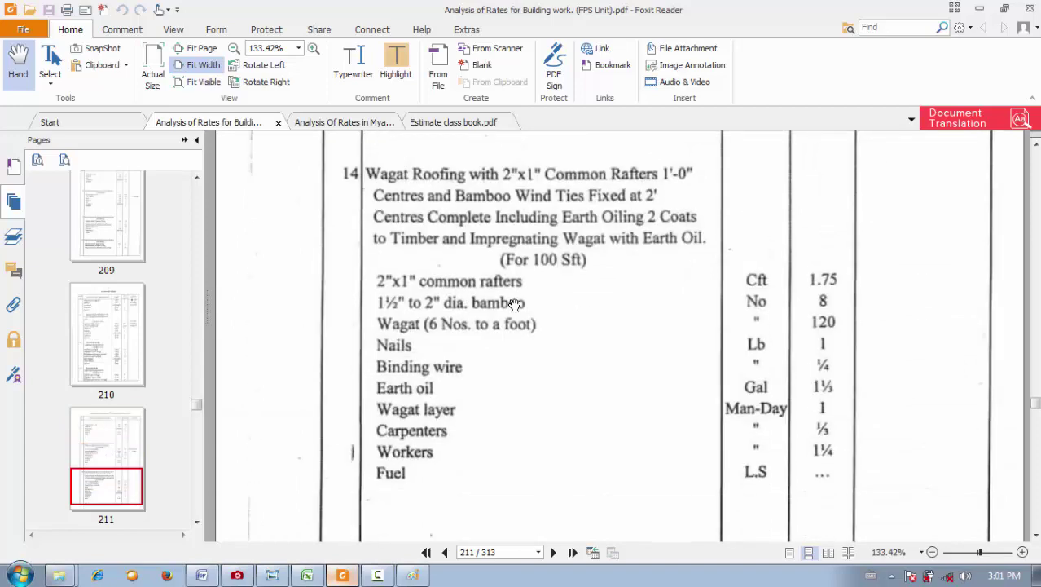
{"action": "scroll", "coordinate": [514, 305], "scroll_direction": "down", "scroll_amount": 10}
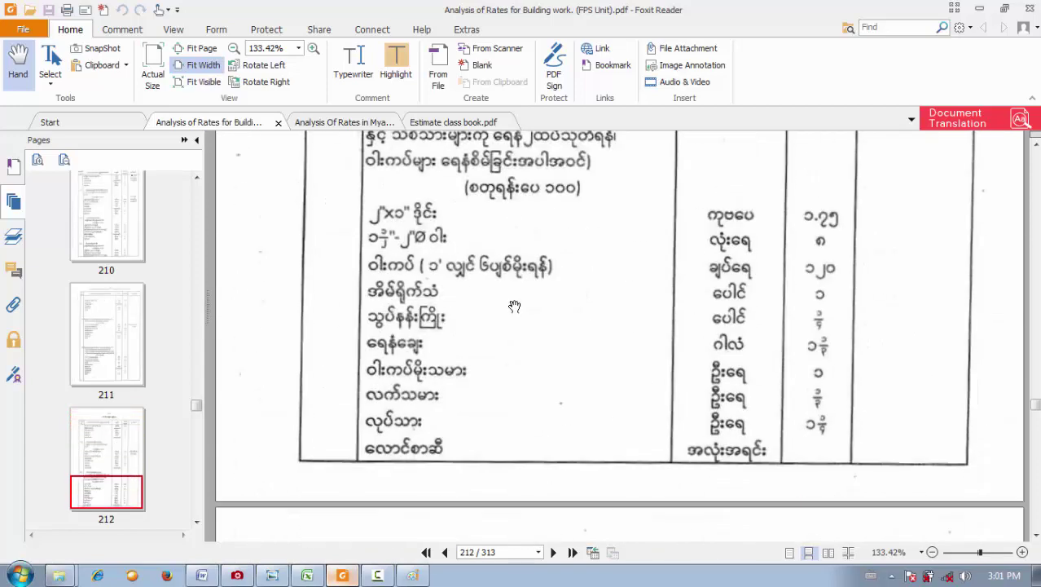
{"action": "scroll", "coordinate": [514, 305], "scroll_direction": "down", "scroll_amount": 10}
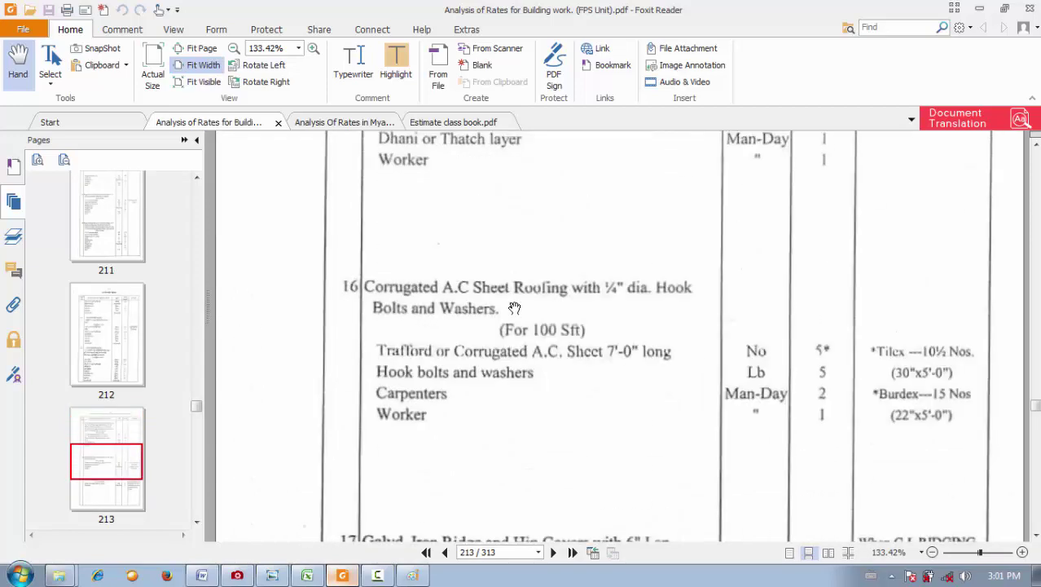
{"action": "scroll", "coordinate": [514, 326], "scroll_direction": "up", "scroll_amount": 4}
{"action": "scroll", "coordinate": [514, 338], "scroll_direction": "down", "scroll_amount": 2}
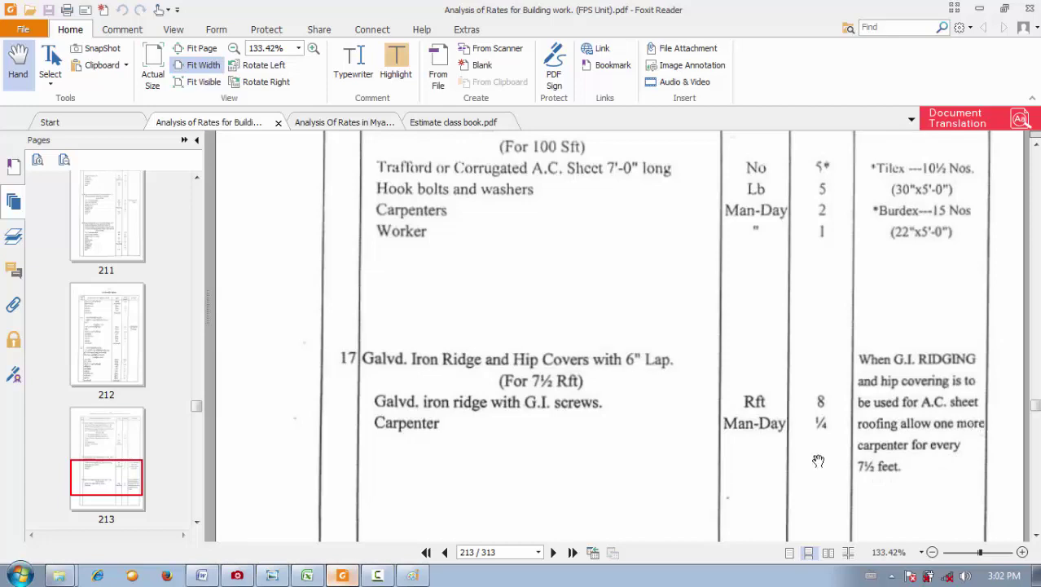
{"action": "scroll", "coordinate": [611, 395], "scroll_direction": "down", "scroll_amount": 3}
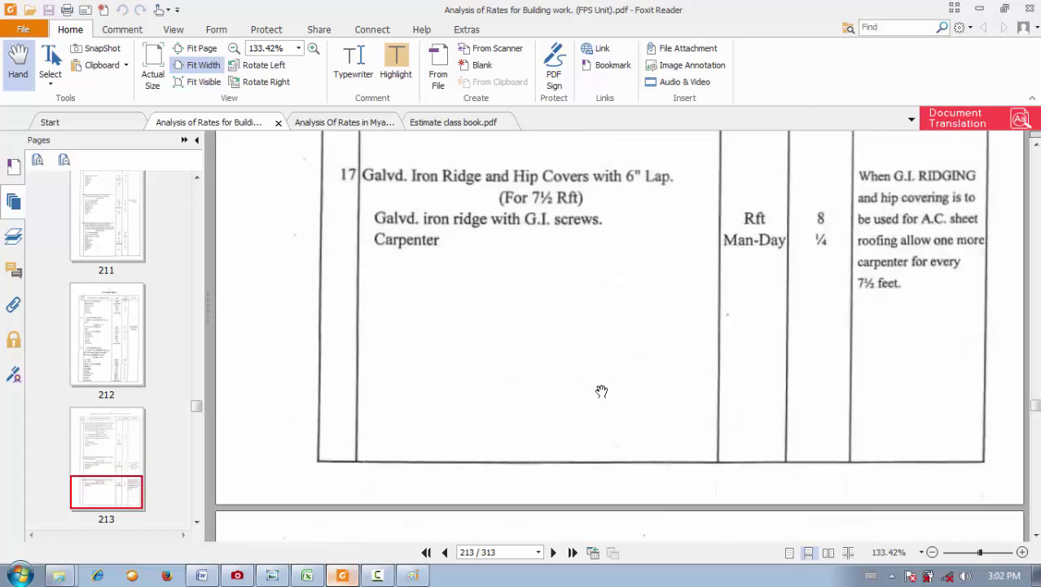
{"action": "scroll", "coordinate": [601, 391], "scroll_direction": "down", "scroll_amount": 9}
{"action": "scroll", "coordinate": [599, 379], "scroll_direction": "up", "scroll_amount": 10}
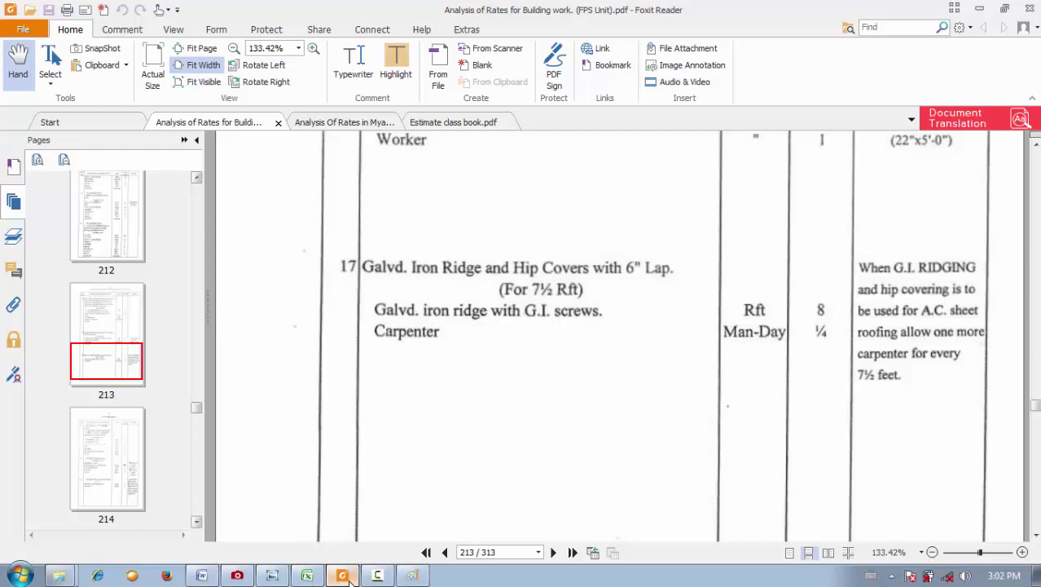
- Check the ridge sheet specification in the roof section drawing IMG_20170219_0007 in ACDSee, and return to the Excel estimate
{"action": "left_click", "coordinate": [307, 576]}
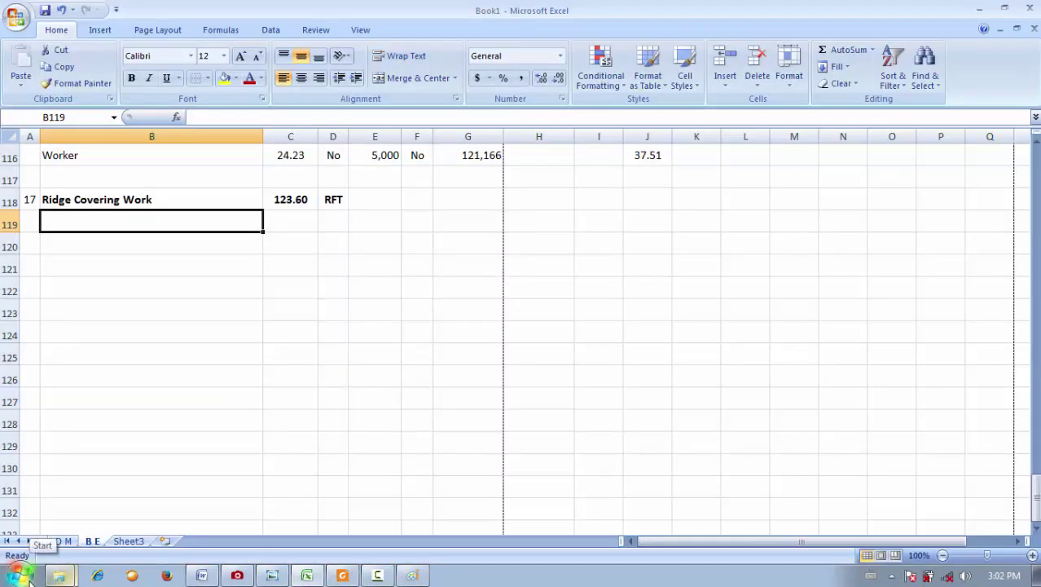
{"action": "left_click", "coordinate": [237, 575]}
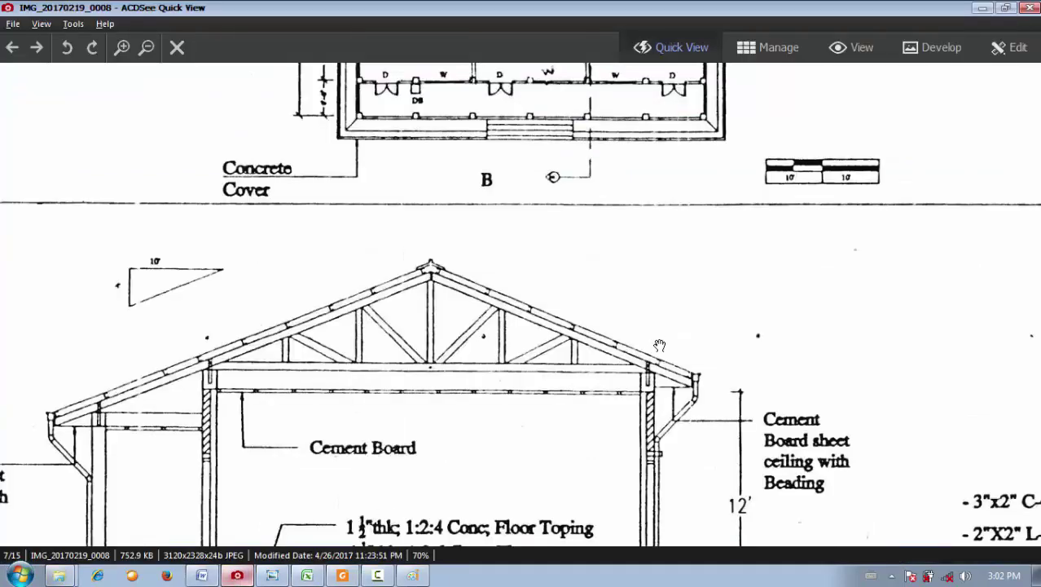
{"action": "left_click_drag", "start_coordinate": [659, 345], "coordinate": [522, 179]}
{"action": "left_click", "coordinate": [35, 49]}
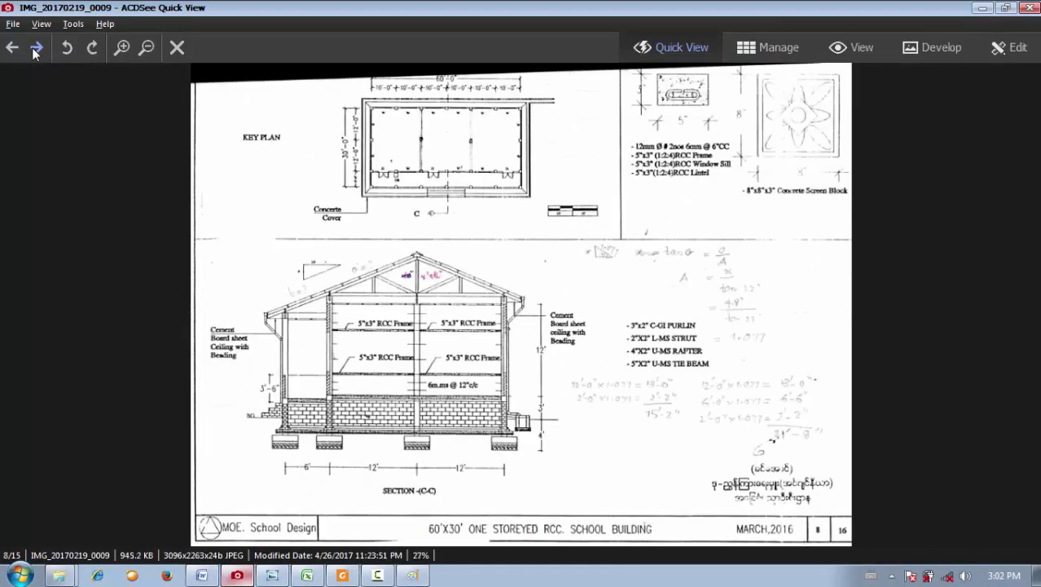
{"action": "left_click", "coordinate": [34, 51]}
{"action": "left_click", "coordinate": [7, 47]}
{"action": "left_click", "coordinate": [6, 46]}
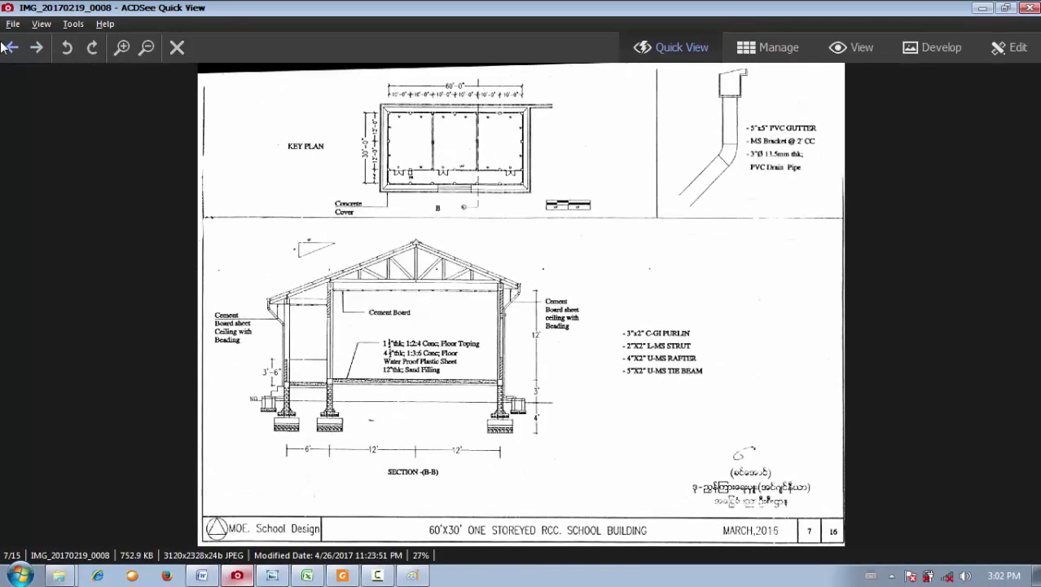
{"action": "left_click", "coordinate": [7, 47]}
{"action": "left_click", "coordinate": [119, 48]}
{"action": "left_click", "coordinate": [119, 47]}
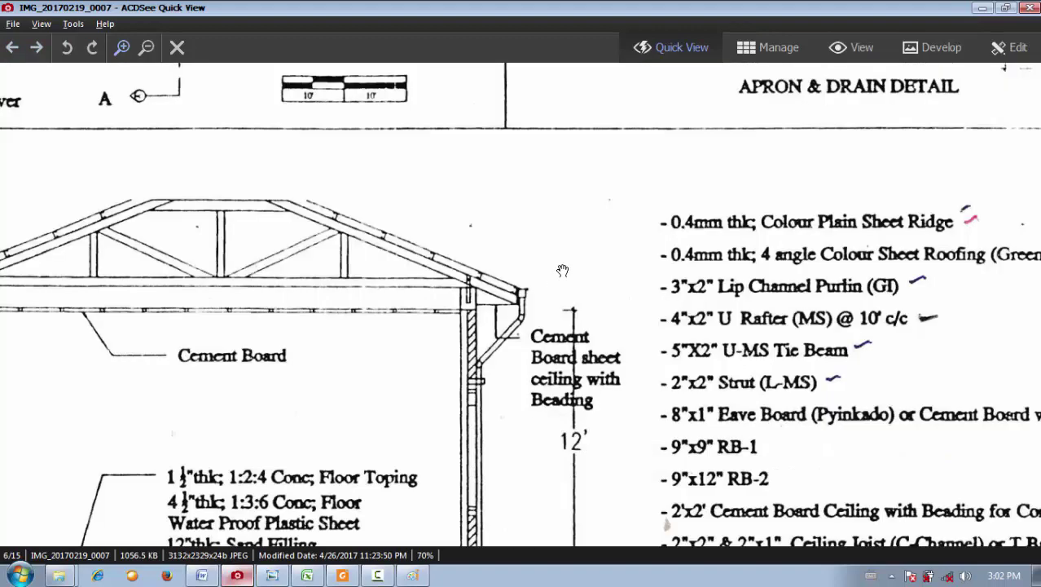
{"action": "left_click_drag", "start_coordinate": [563, 270], "coordinate": [350, 383]}
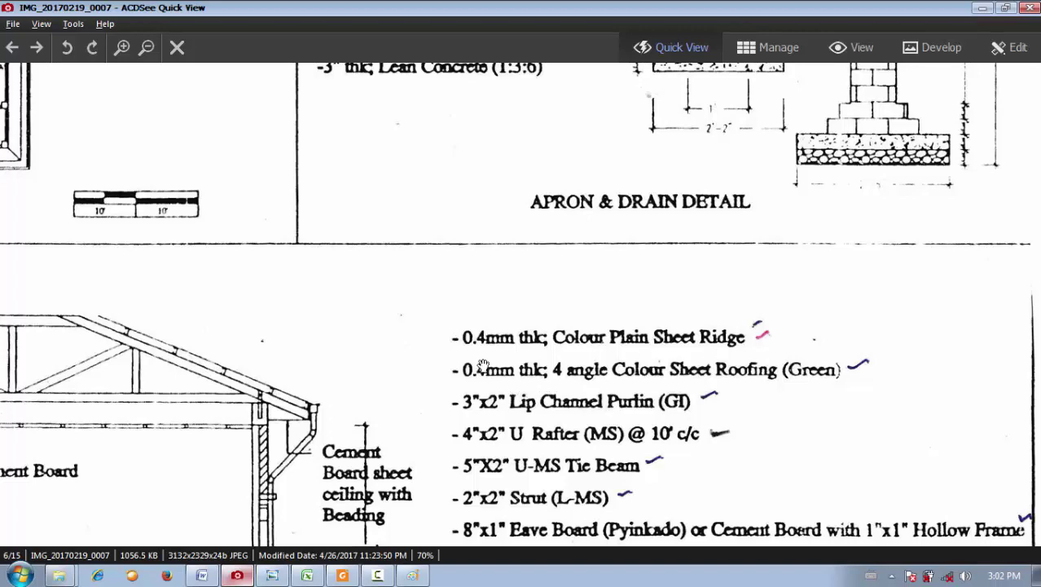
{"action": "left_click", "coordinate": [313, 577]}
{"action": "scroll", "coordinate": [172, 342], "scroll_direction": "up", "scroll_amount": 4}
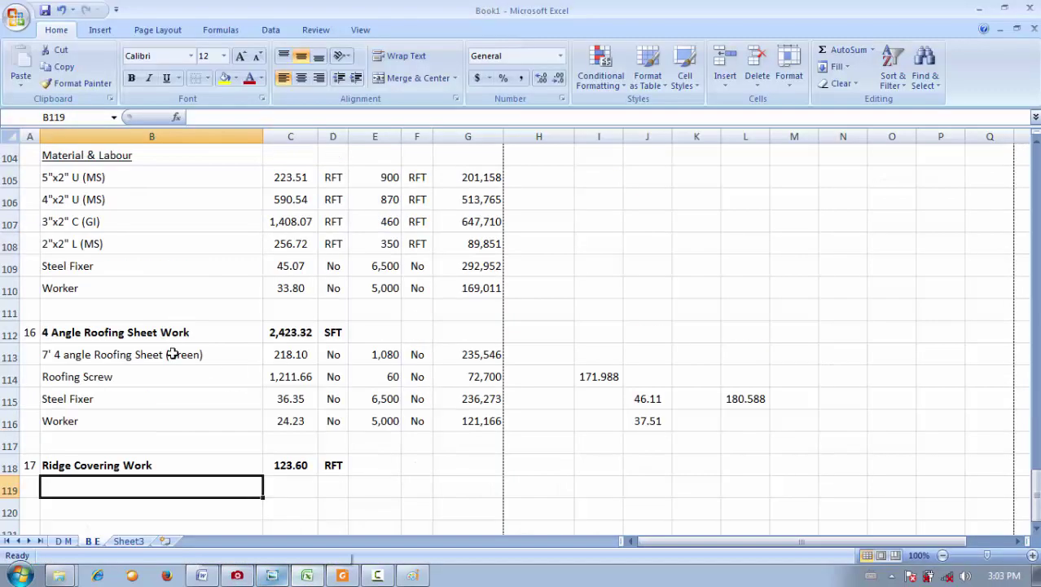
{"action": "double_click", "coordinate": [208, 353]}
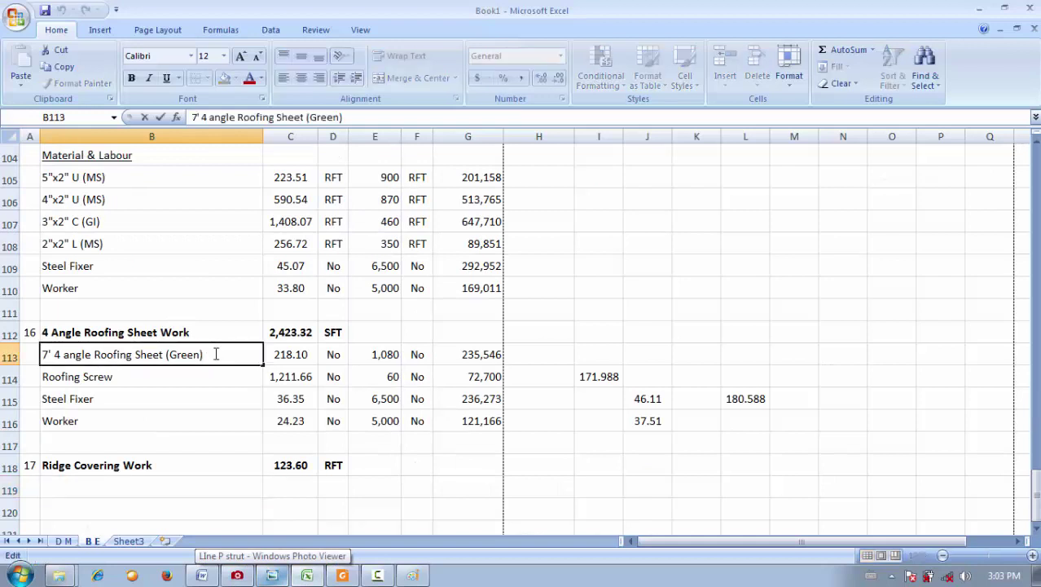
{"action": "type", "text": "(.4mm thk"}
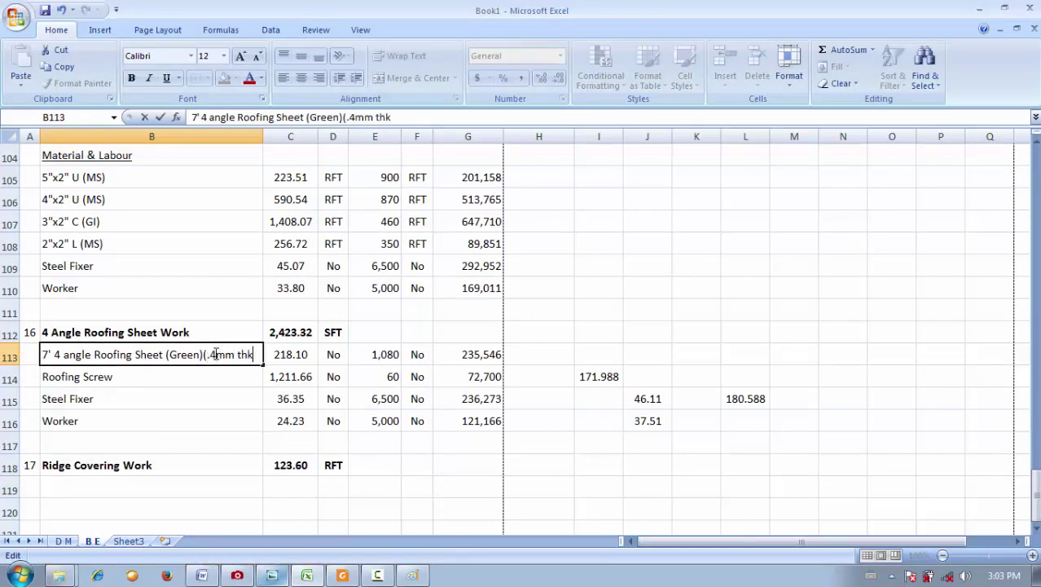
{"action": "type", "text": ";)"}
{"action": "key", "text": "BackSpace"}
{"action": "key", "text": "BackSpace"}
{"action": "key", "text": "BackSpace"}
{"action": "key", "text": "BackSpace"}
{"action": "key", "text": "BackSpace"}
{"action": "key", "text": "BackSpace"}
{"action": "key", "text": "BackSpace"}
{"action": "key", "text": "BackSpace"}
{"action": "key", "text": "BackSpace"}
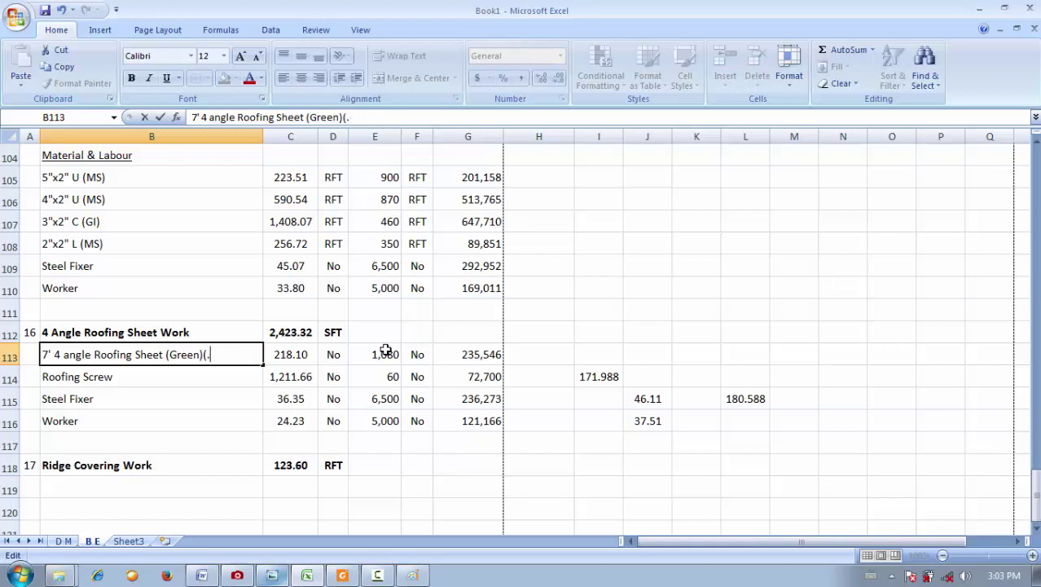
{"action": "key", "text": "BackSpace"}
{"action": "left_click", "coordinate": [173, 484]}
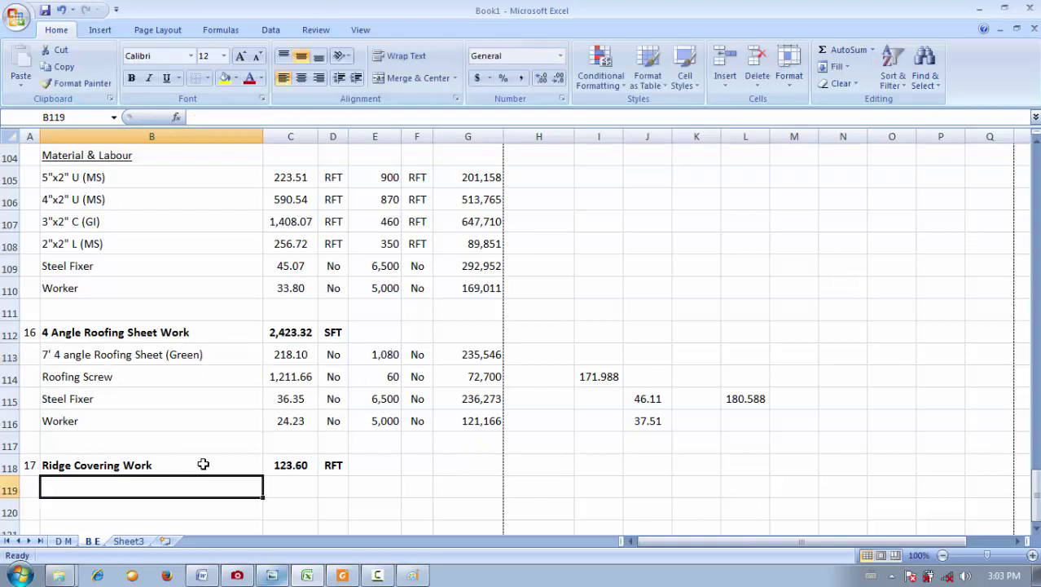
- Insert a blank row directly below the 4 Angle Roofing Sheet Work title, above the 7' 4 angle Roofing Sheet (Green) row
{"action": "left_click", "coordinate": [199, 463]}
{"action": "scroll", "coordinate": [200, 468], "scroll_direction": "down", "scroll_amount": 1}
{"action": "left_click", "coordinate": [127, 421]}
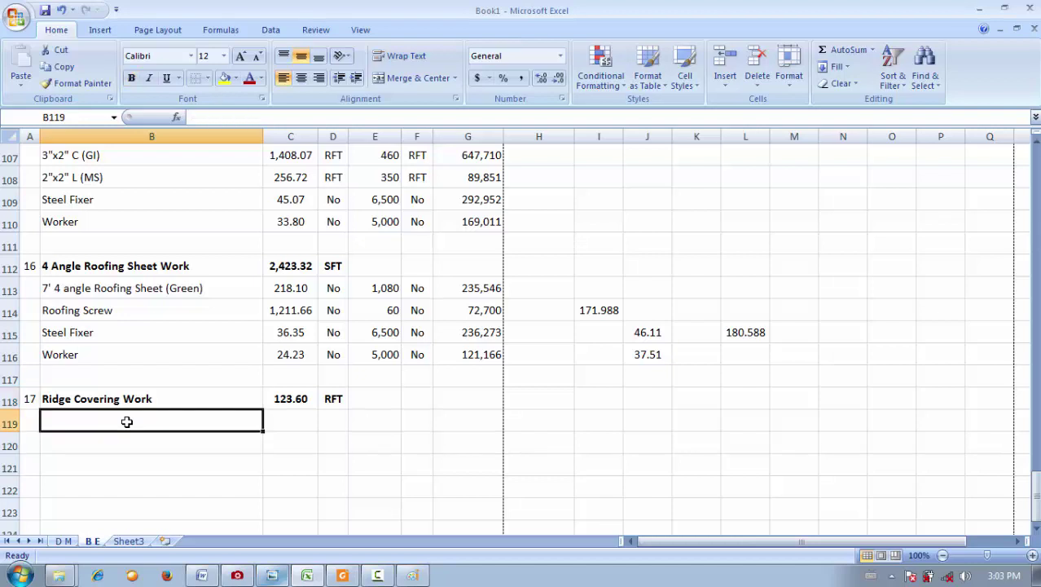
{"action": "left_click", "coordinate": [7, 290]}
{"action": "right_click", "coordinate": [6, 290]}
{"action": "left_click", "coordinate": [53, 368]}
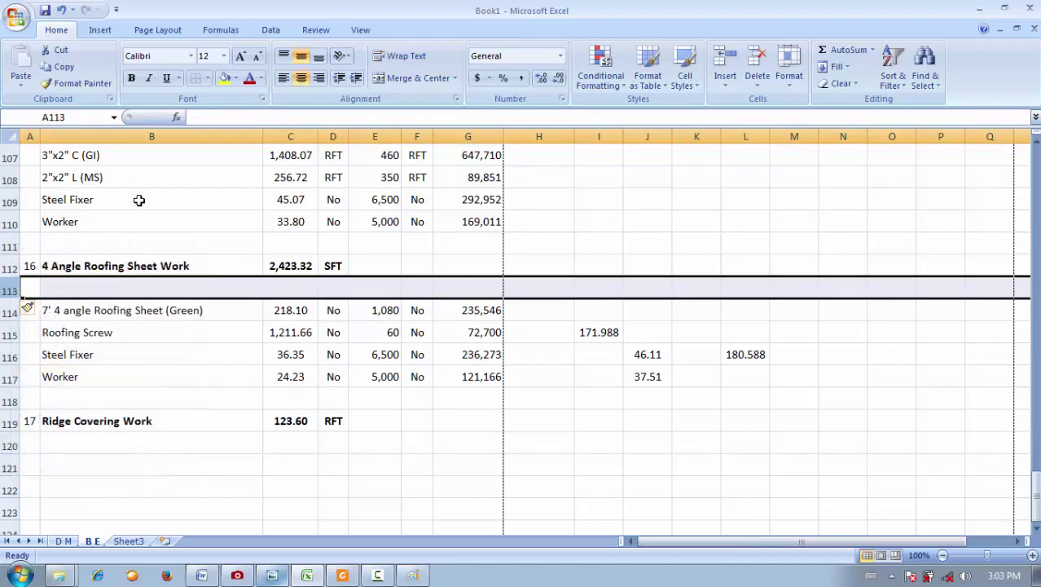
- Copy the underlined Material & Labour heading from B104 into B113 and B120
{"action": "scroll", "coordinate": [136, 211], "scroll_direction": "up", "scroll_amount": 2}
{"action": "left_click", "coordinate": [108, 232]}
{"action": "key", "text": "ctrl+c"}
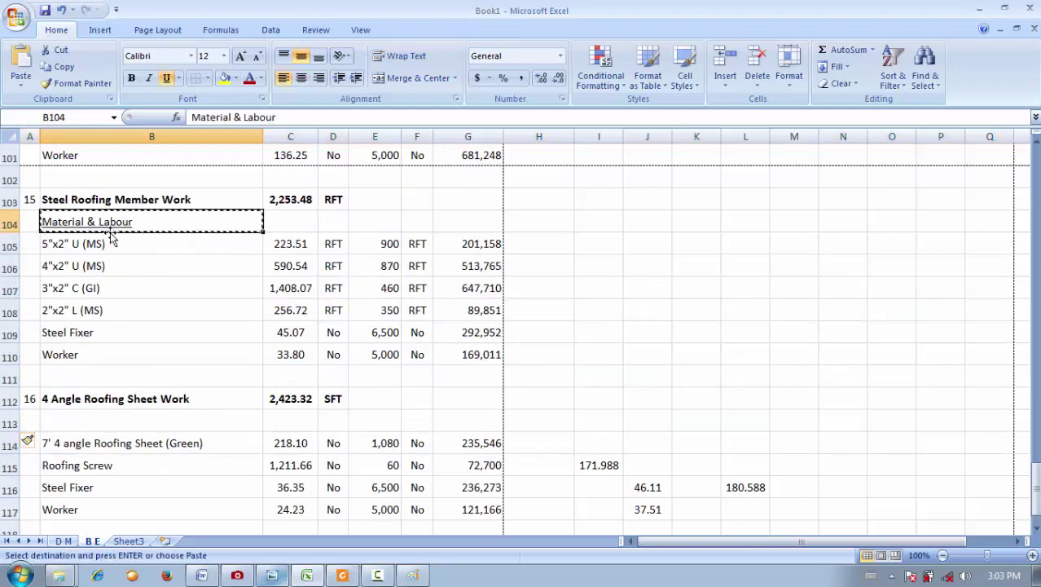
{"action": "left_click", "coordinate": [117, 424]}
{"action": "key", "text": "ctrl+v"}
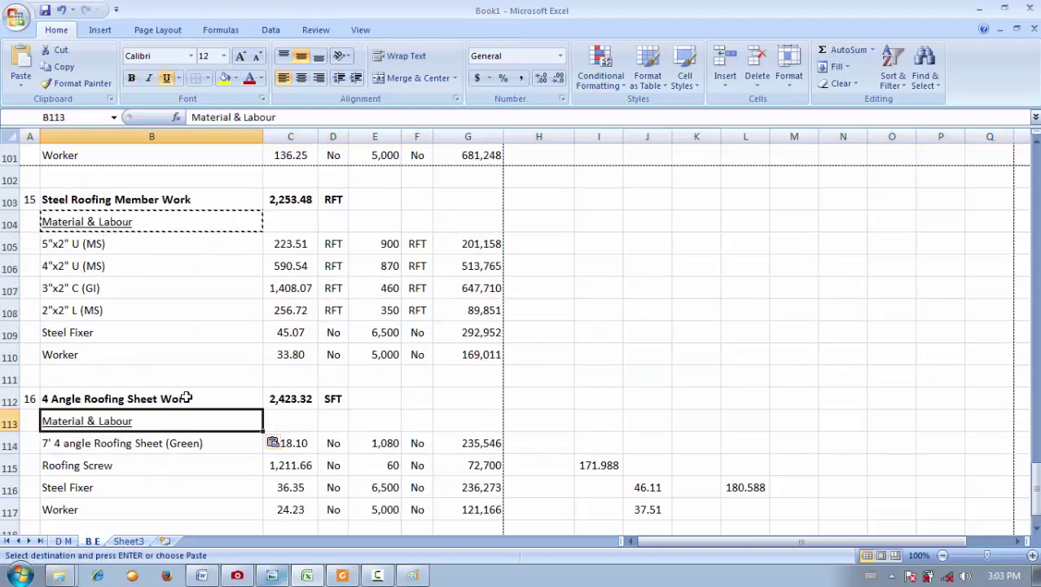
{"action": "scroll", "coordinate": [104, 395], "scroll_direction": "down", "scroll_amount": 3}
{"action": "left_click", "coordinate": [100, 381]}
{"action": "key", "text": "ctrl+v"}
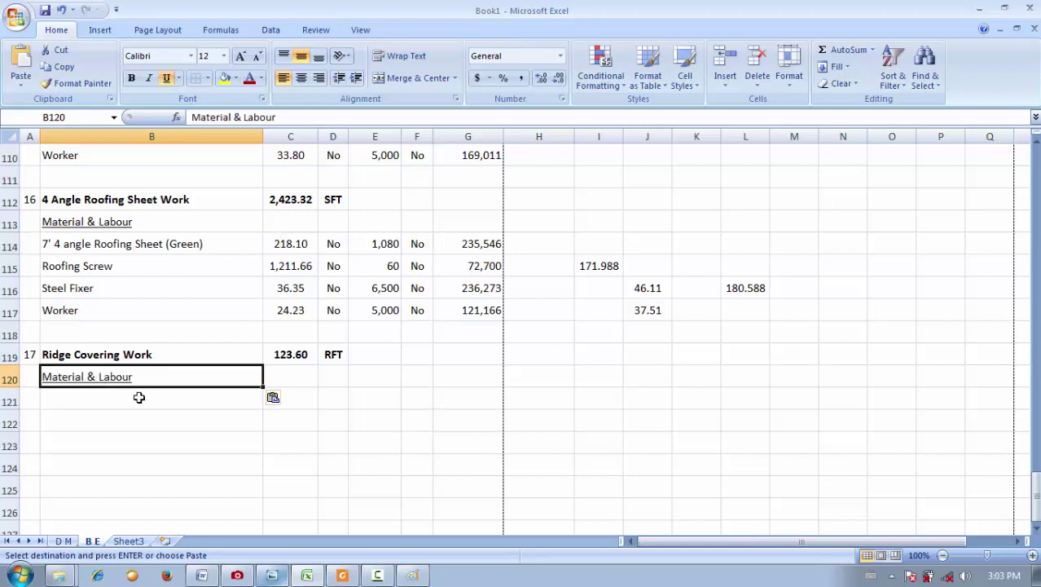
- Enter Colour Plain Sheet Ridge as the first Ridge Covering Work material in B121, checking its name against the roof drawing in ACDSee
{"action": "double_click", "coordinate": [174, 397]}
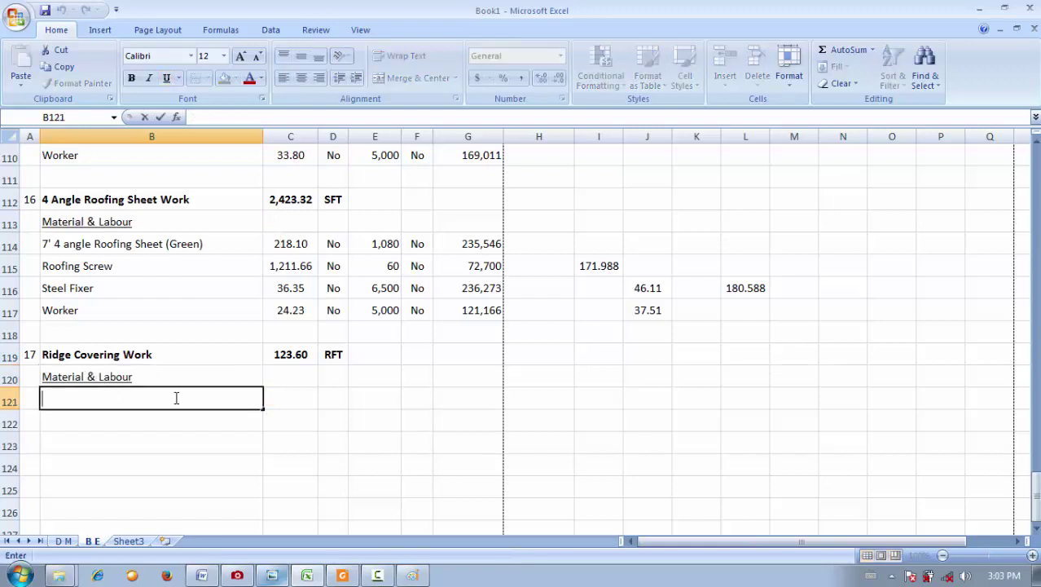
{"action": "type", "text": "Colour Pl"}
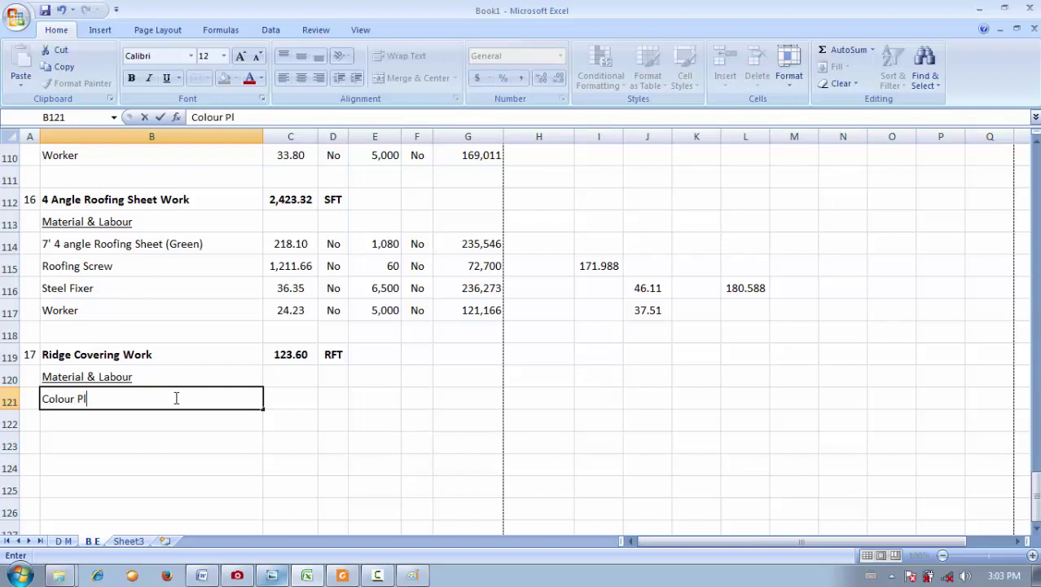
{"action": "type", "text": "a"}
{"action": "left_click", "coordinate": [237, 575]}
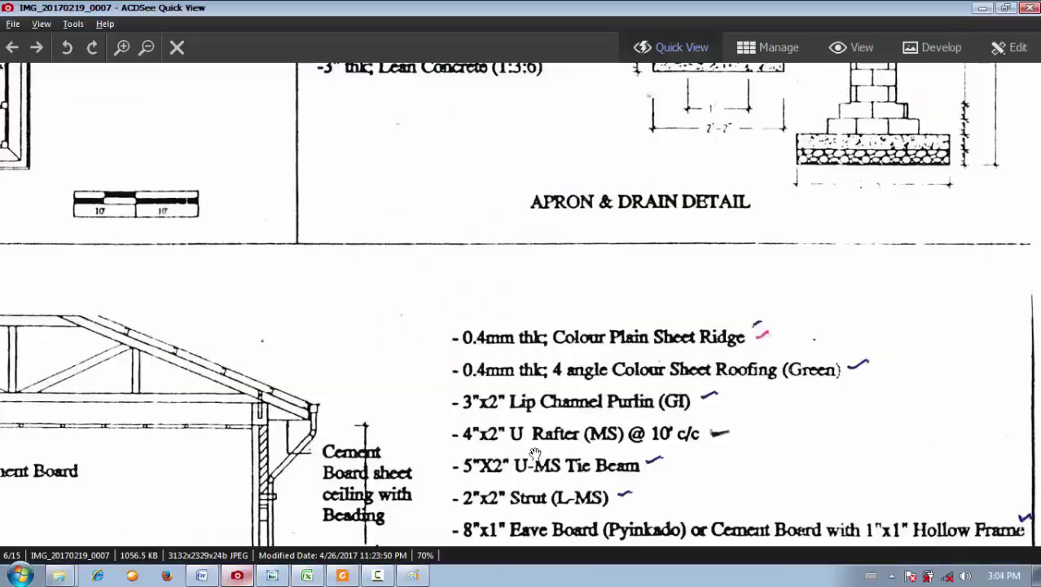
{"action": "left_click", "coordinate": [980, 7]}
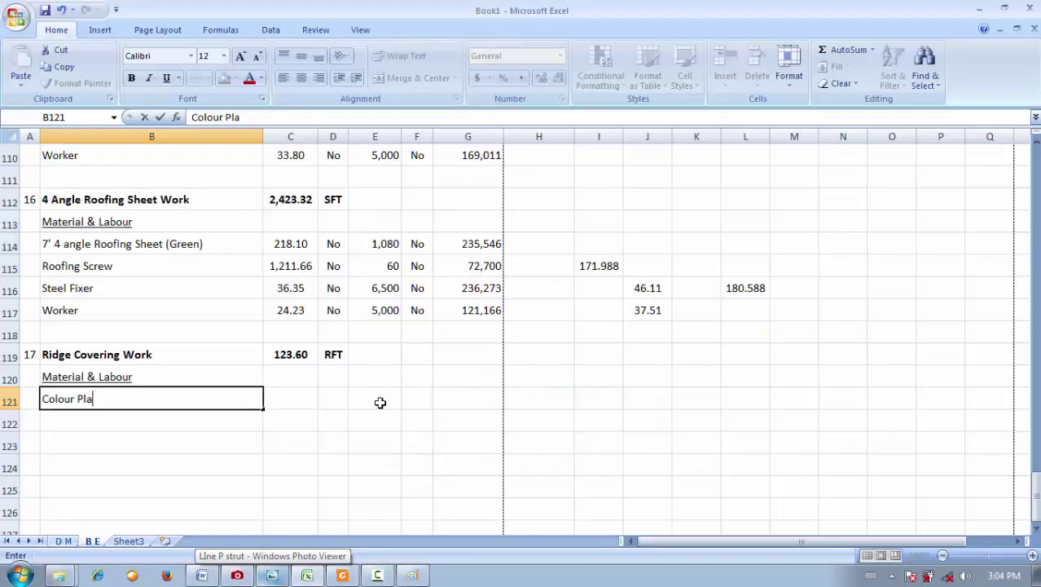
{"action": "type", "text": "in S"}
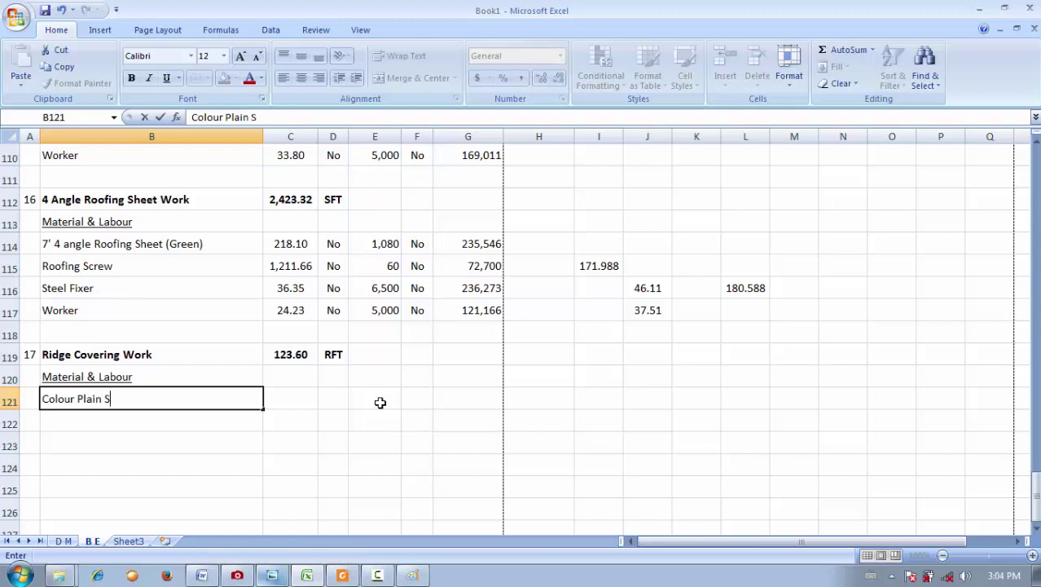
{"action": "type", "text": "heet Rige"}
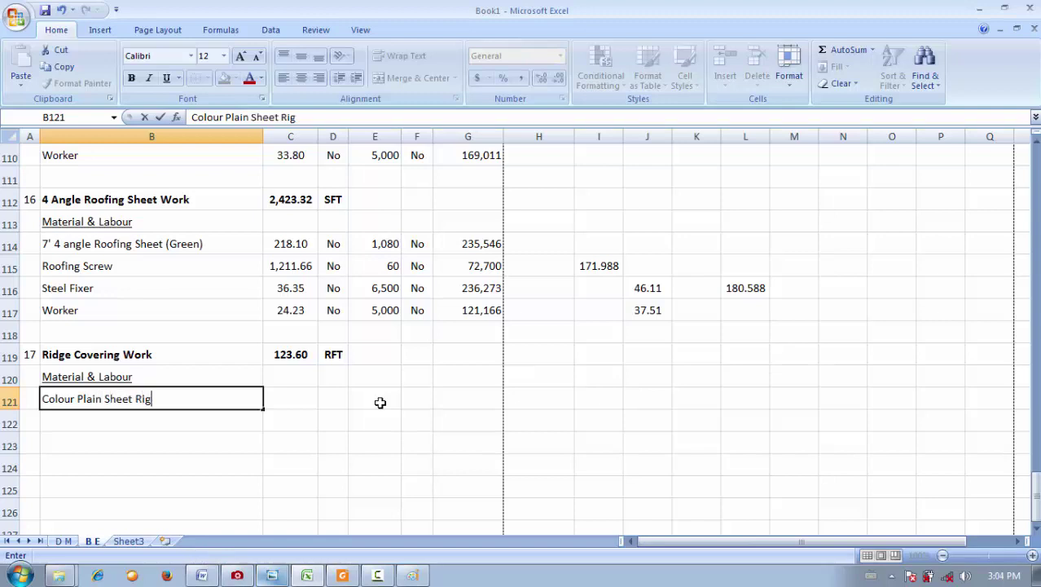
- Complete the ridge covering material description in B121 as "Colour Plain Sheet Ridge (.4mm thk;)"
{"action": "key", "text": "BackSpace"}
{"action": "key", "text": "BackSpace"}
{"action": "type", "text": "dge (.4 mm"}
{"action": "key", "text": "BackSpace"}
{"action": "key", "text": "BackSpace"}
{"action": "key", "text": "BackSpace"}
{"action": "type", "text": "mm "}
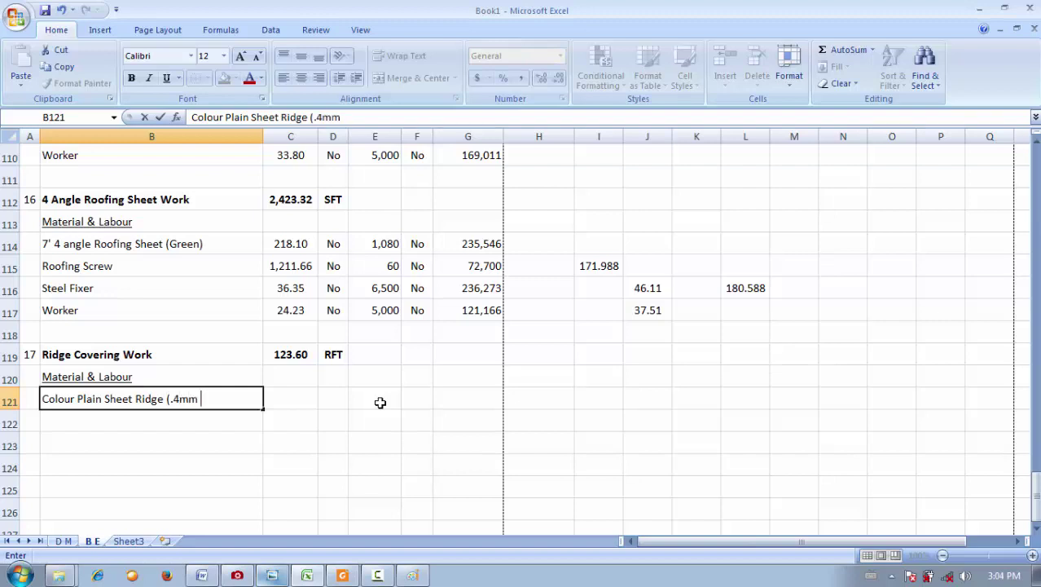
{"action": "type", "text": "thk;)"}
- Append "(.4mm thk;)" to the 7' 4 angle Roofing Sheet (Green) description in B114
{"action": "left_click", "coordinate": [214, 259]}
{"action": "left_click", "coordinate": [216, 246]}
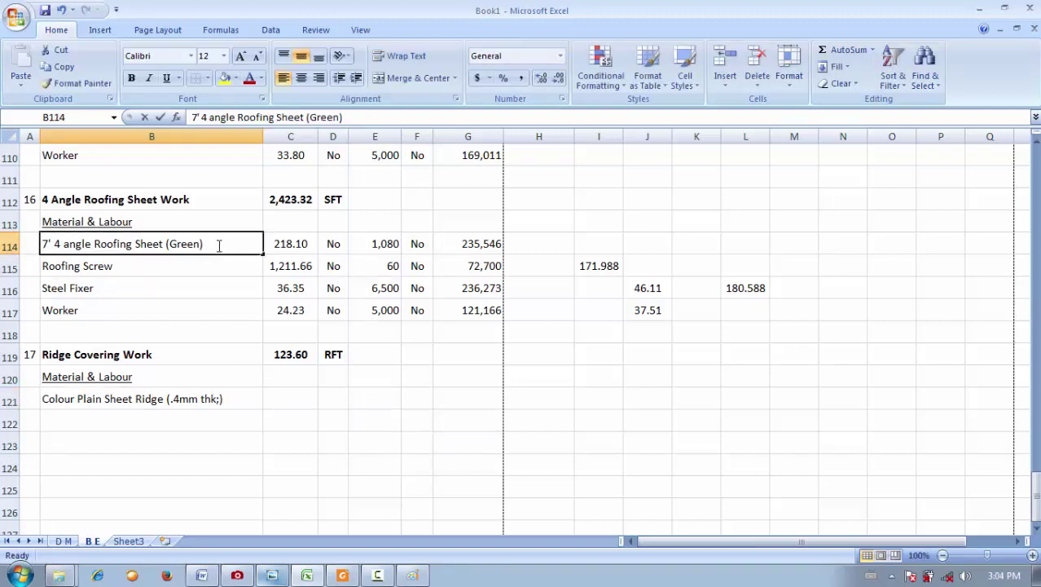
{"action": "double_click", "coordinate": [219, 245]}
{"action": "type", "text": "(.4"}
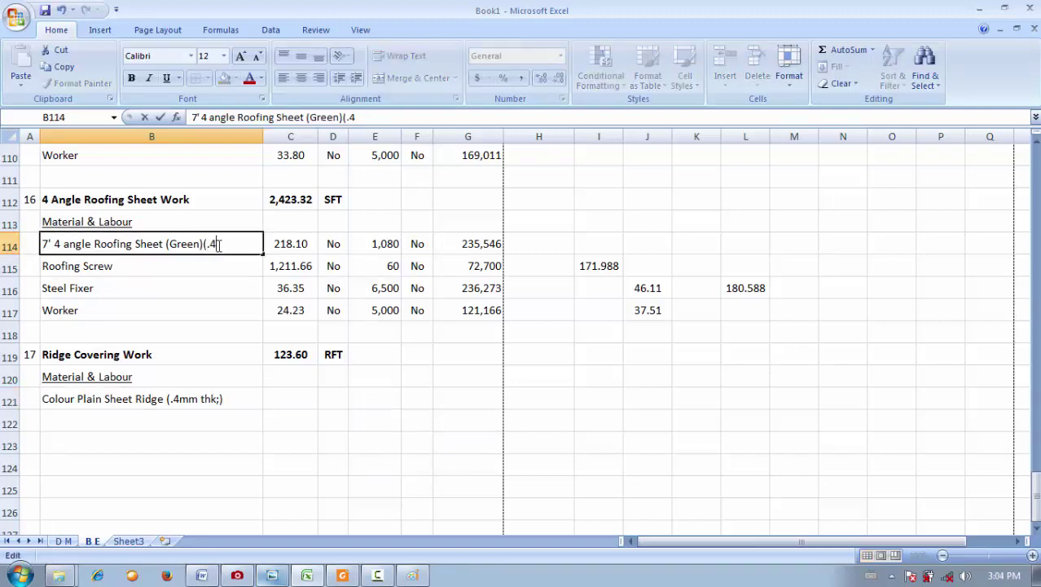
{"action": "type", "text": "mm thk;)"}
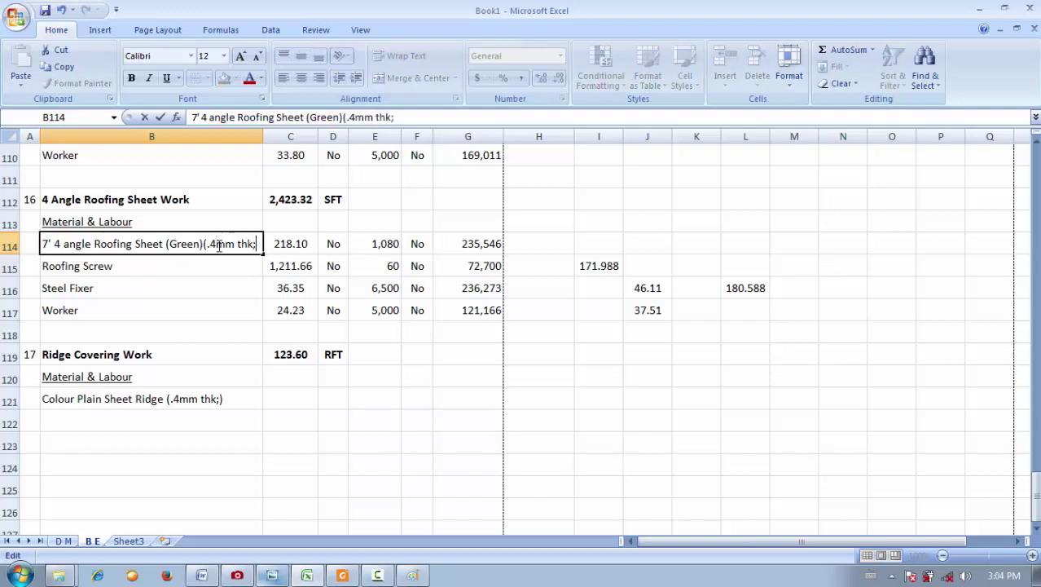
{"action": "left_click", "coordinate": [223, 425]}
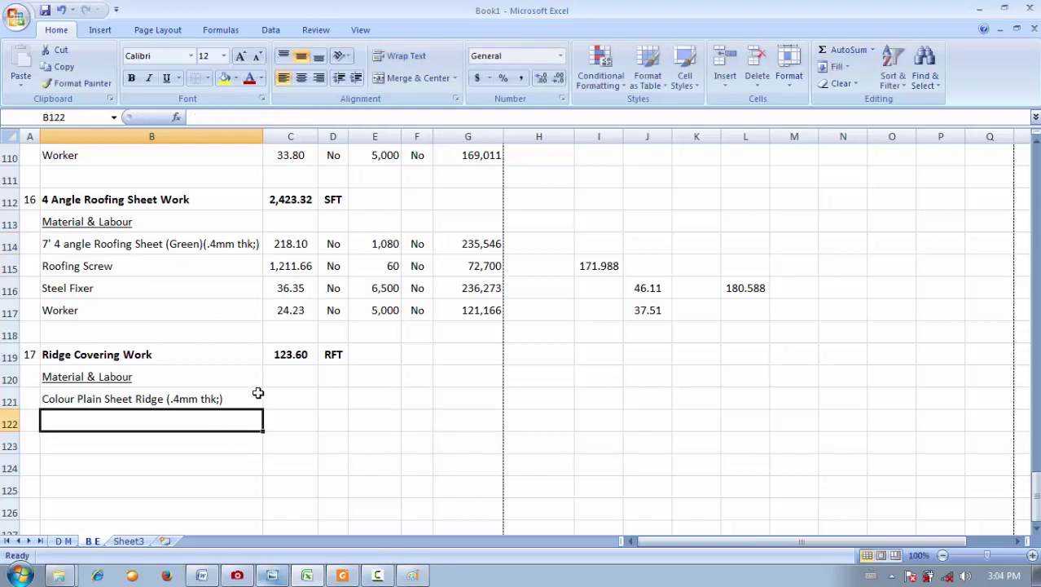
- Consult item 17 in the Foxit Reader rate analysis, and enter the formula =C119*8/7.5 as the ridge sheet quantity in C121 of the Excel workbook
{"action": "left_click", "coordinate": [258, 393]}
{"action": "left_click", "coordinate": [275, 396]}
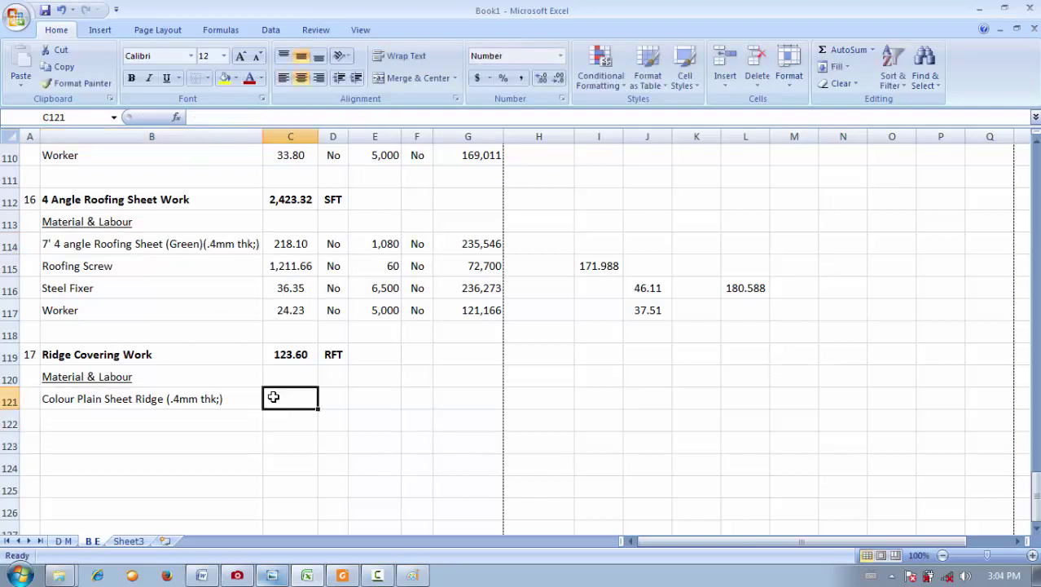
{"action": "left_click", "coordinate": [344, 575]}
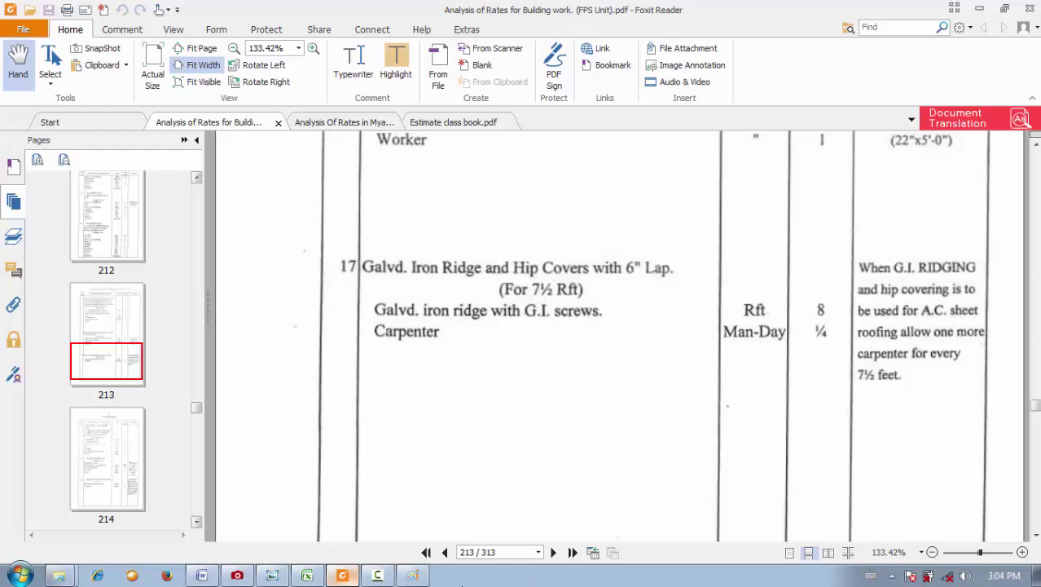
{"action": "left_click", "coordinate": [307, 575]}
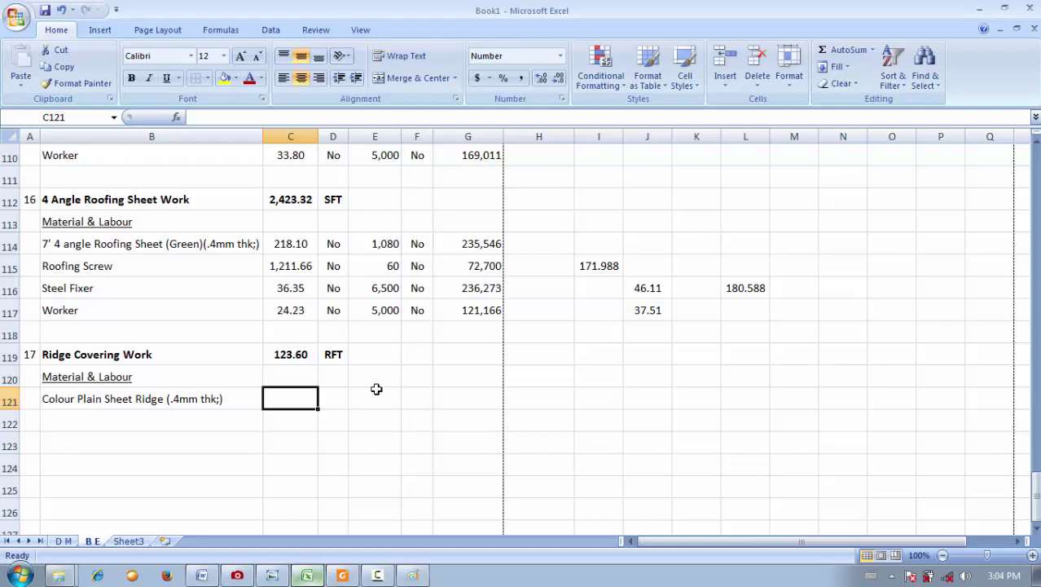
{"action": "type", "text": "="}
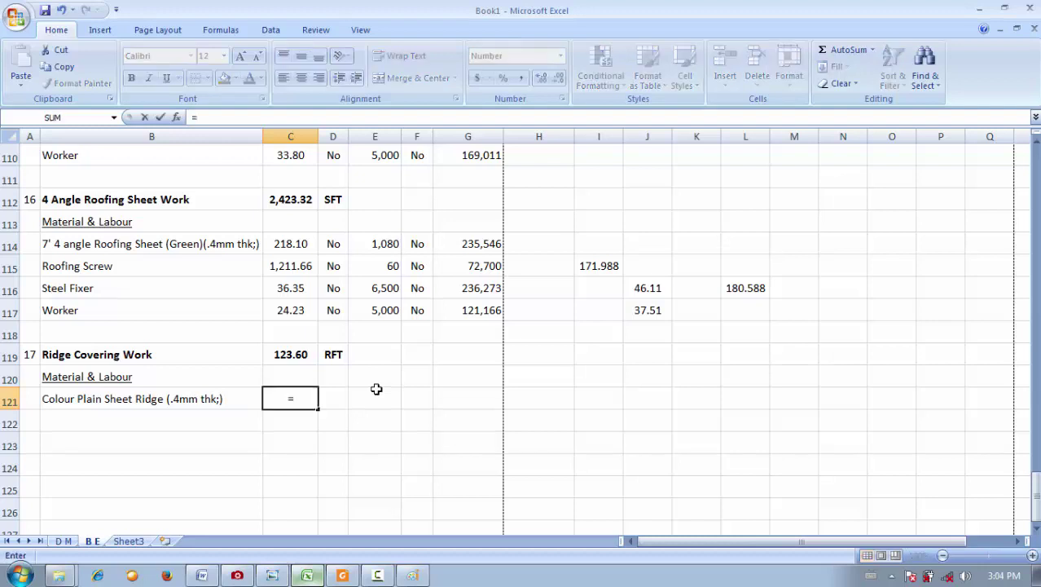
{"action": "left_click", "coordinate": [287, 353]}
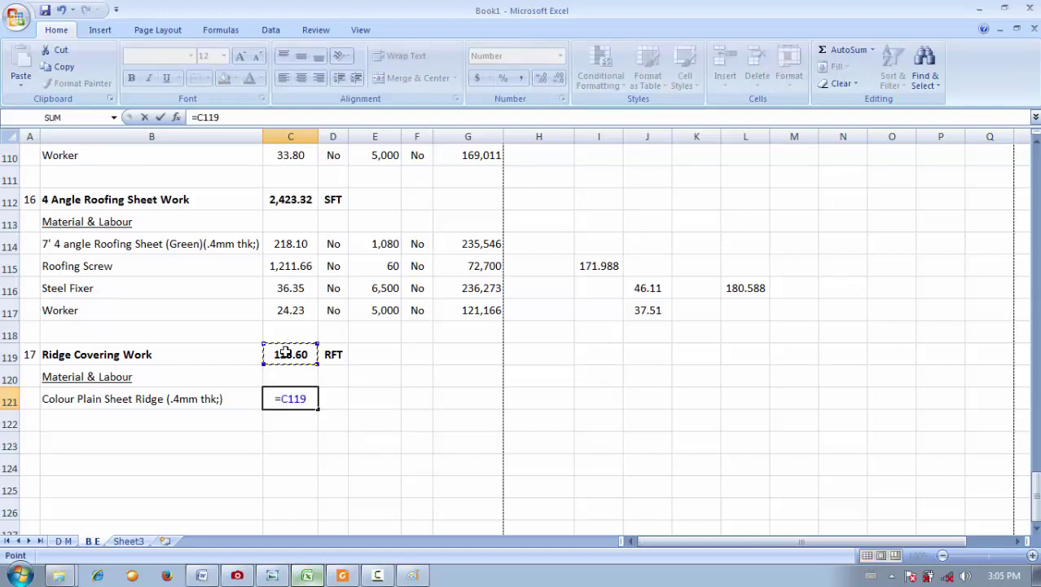
{"action": "type", "text": "*8/"}
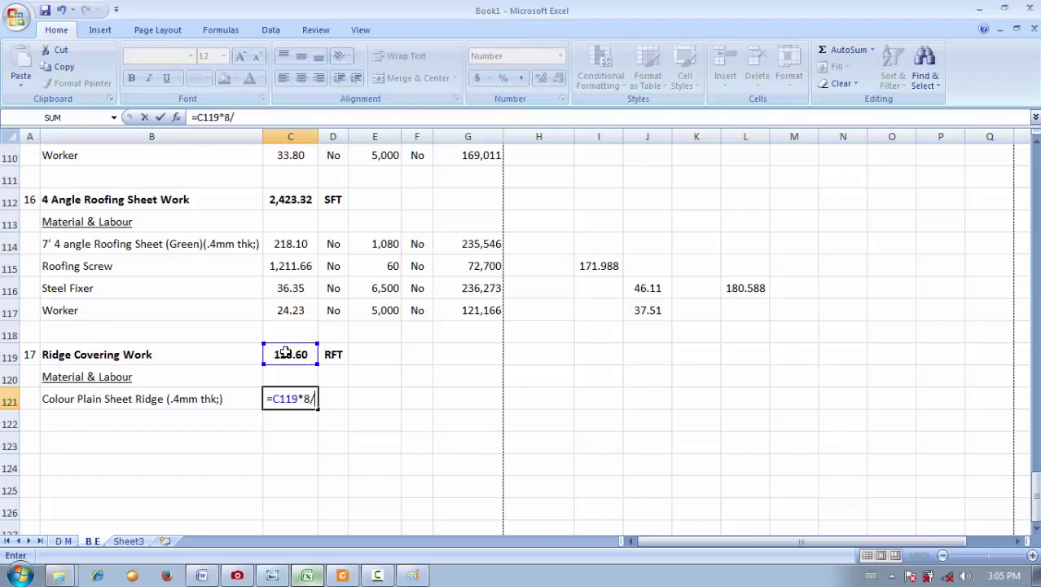
{"action": "type", "text": "7.5"}
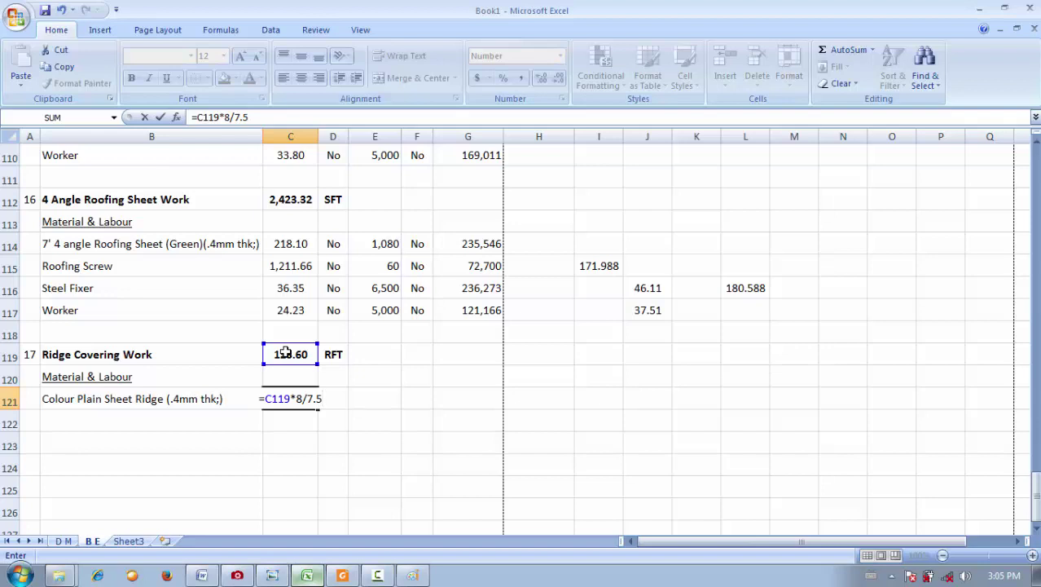
{"action": "key", "text": "Return"}
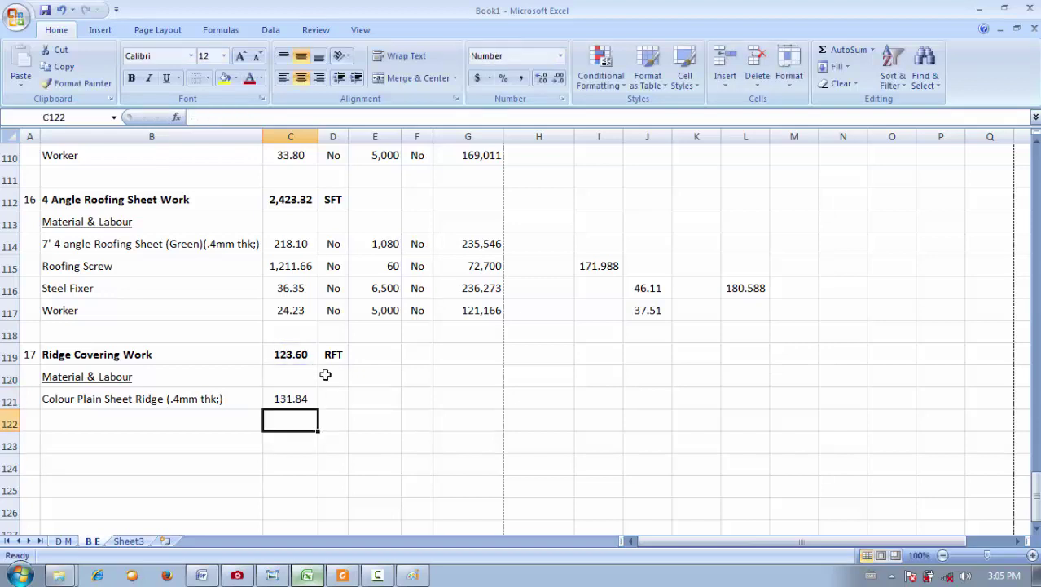
- Try the alternative ridge sheet quantity formula =(C119*5/100)+C119 in C121, and undo it
{"action": "left_click", "coordinate": [288, 397]}
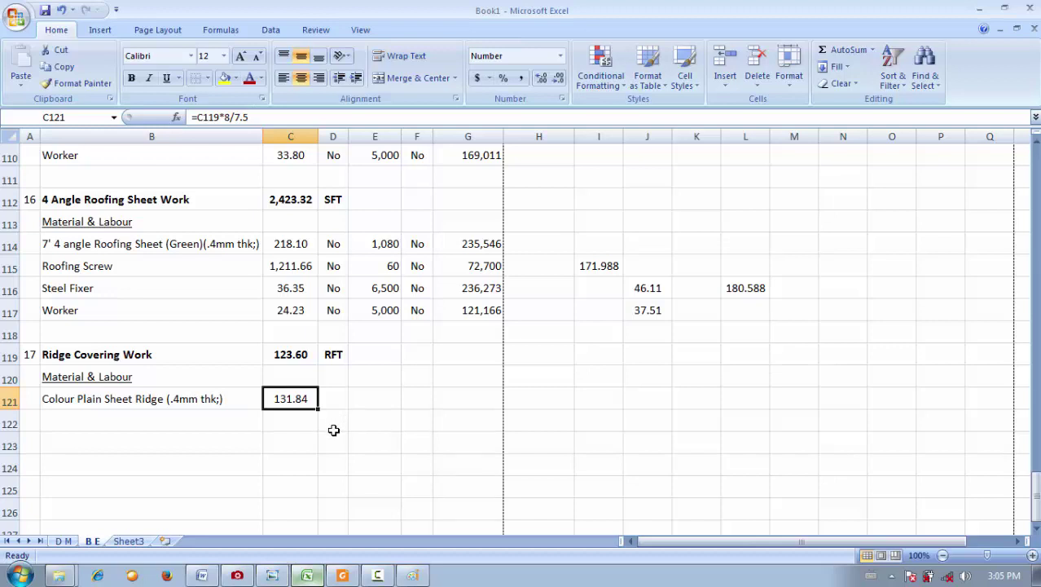
{"action": "type", "text": "="}
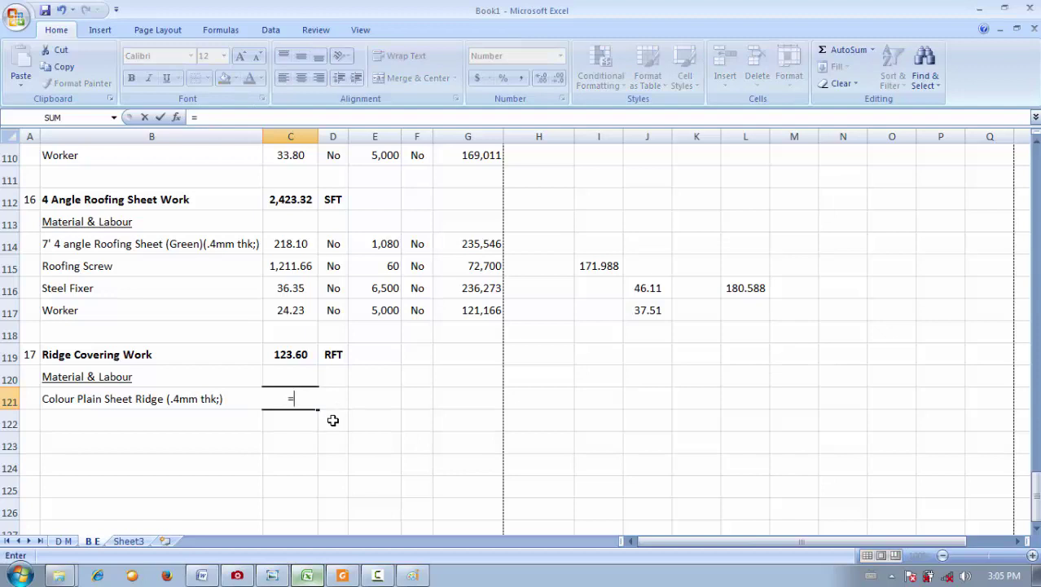
{"action": "left_click", "coordinate": [291, 359]}
{"action": "type", "text": "*5"}
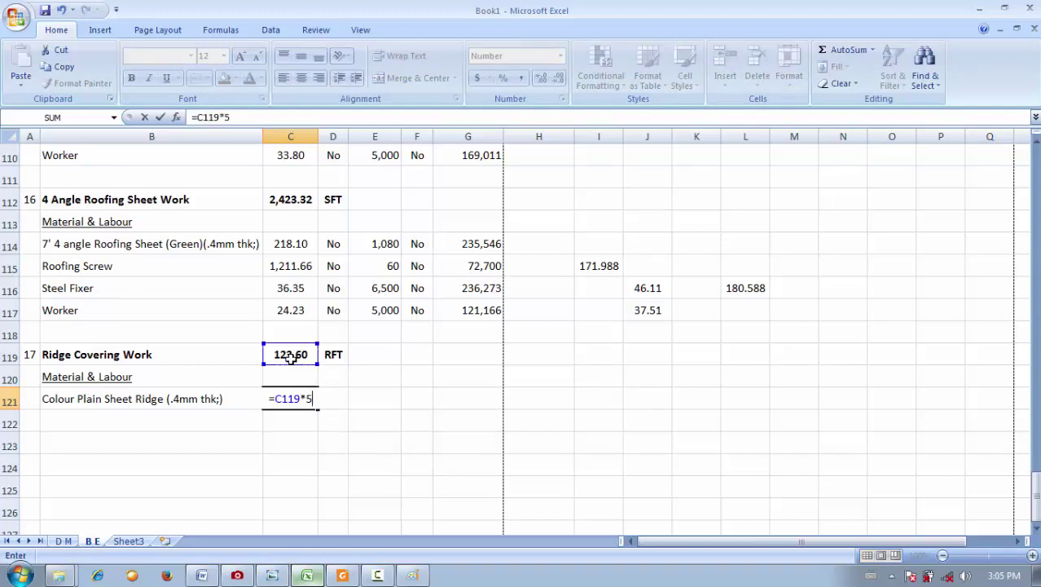
{"action": "type", "text": "/100)"}
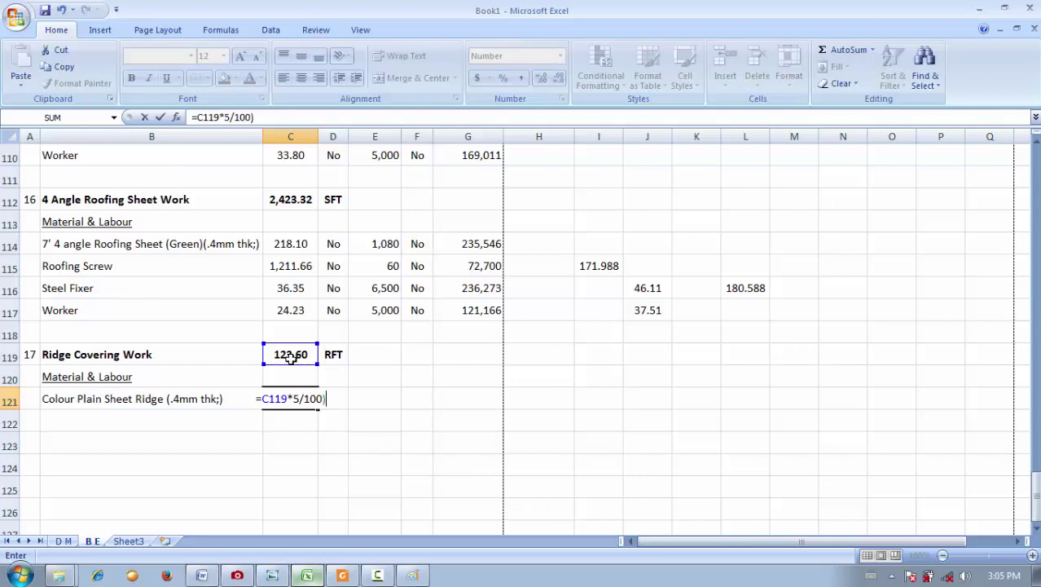
{"action": "left_click", "coordinate": [197, 118]}
{"action": "type", "text": "("}
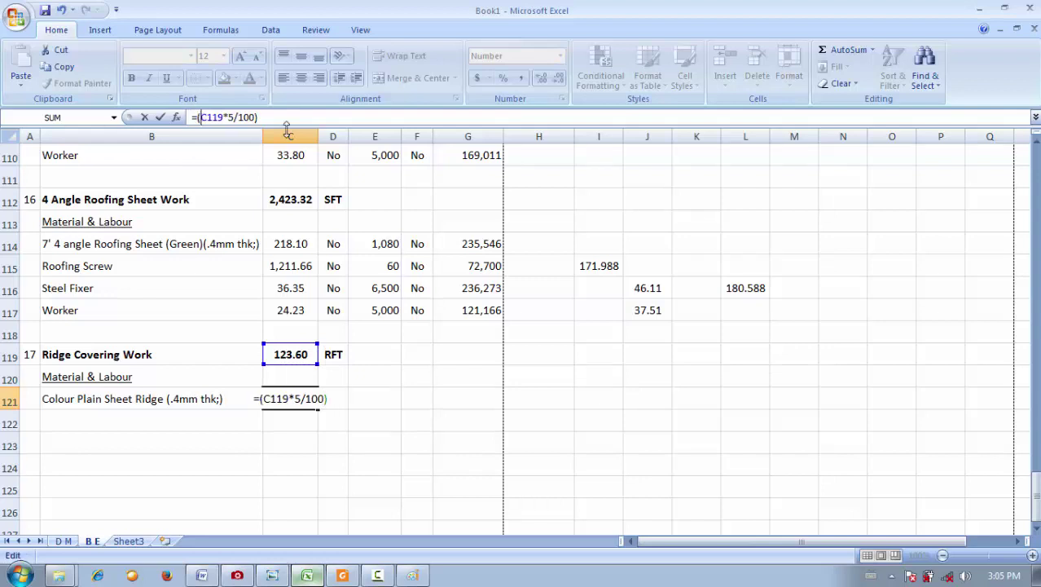
{"action": "type", "text": "+"}
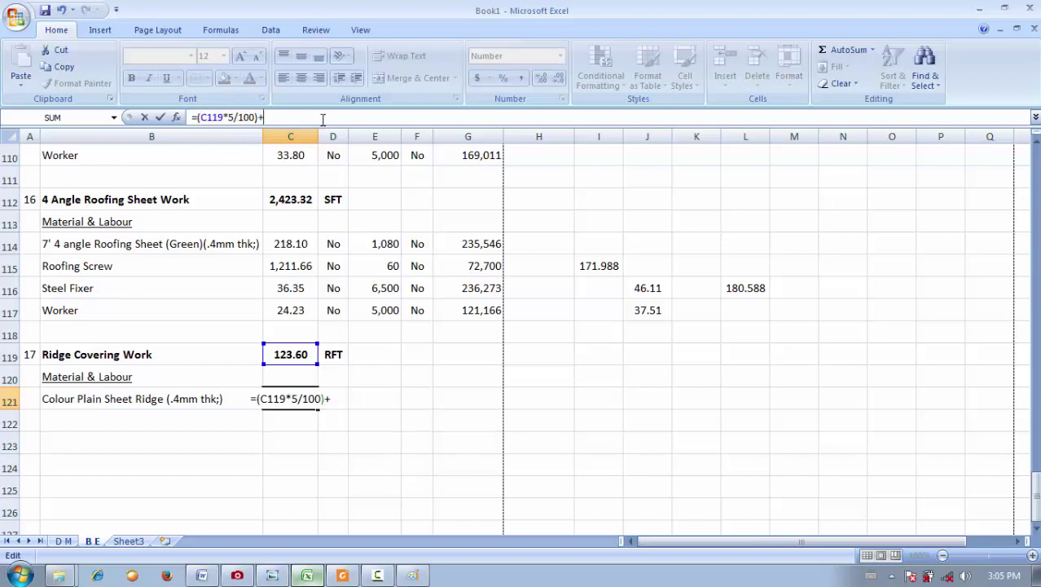
{"action": "left_click", "coordinate": [290, 355]}
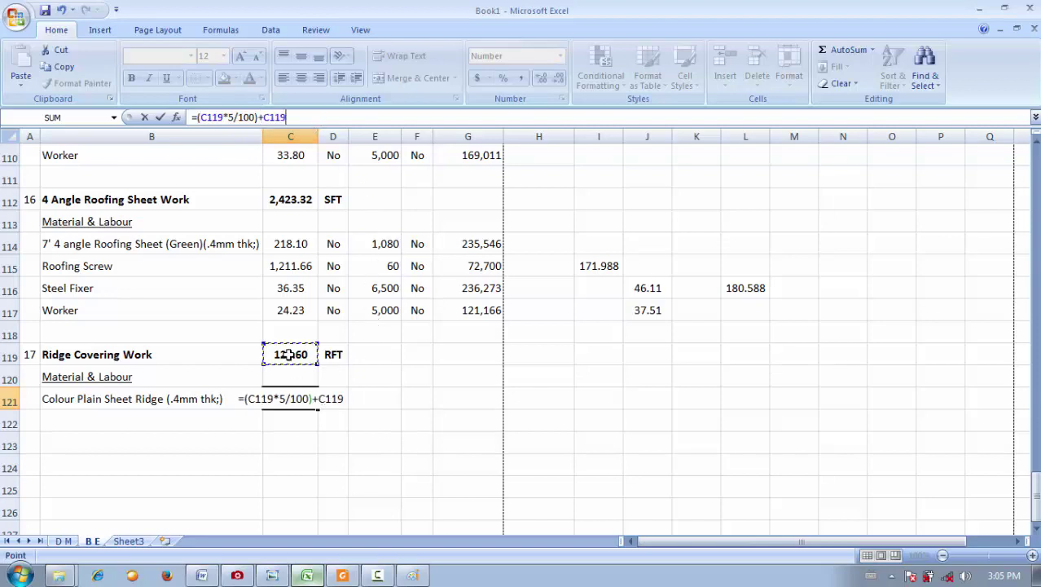
{"action": "key", "text": "Return"}
{"action": "left_click", "coordinate": [303, 401]}
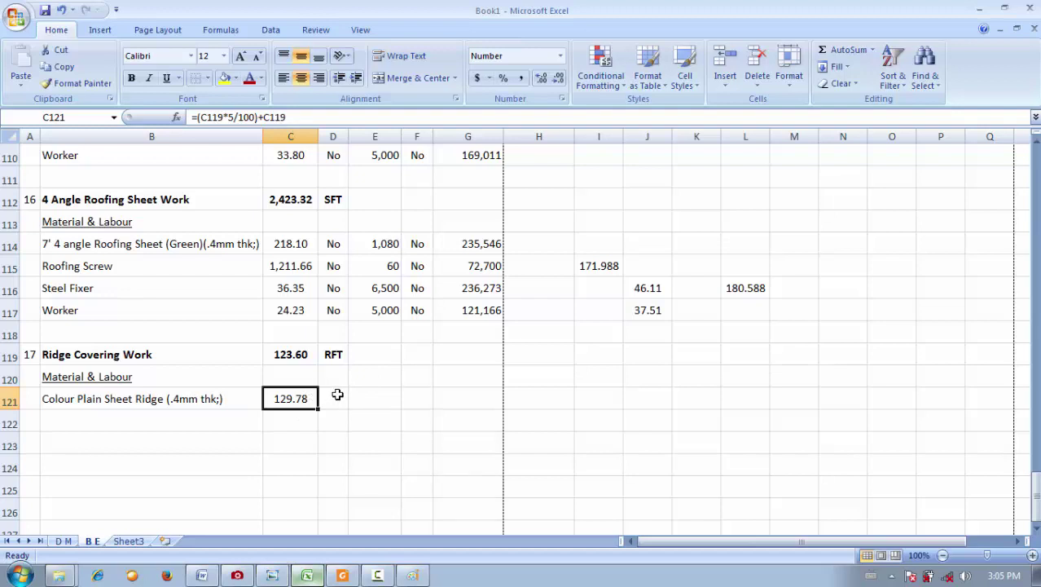
{"action": "key", "text": "ctrl+z"}
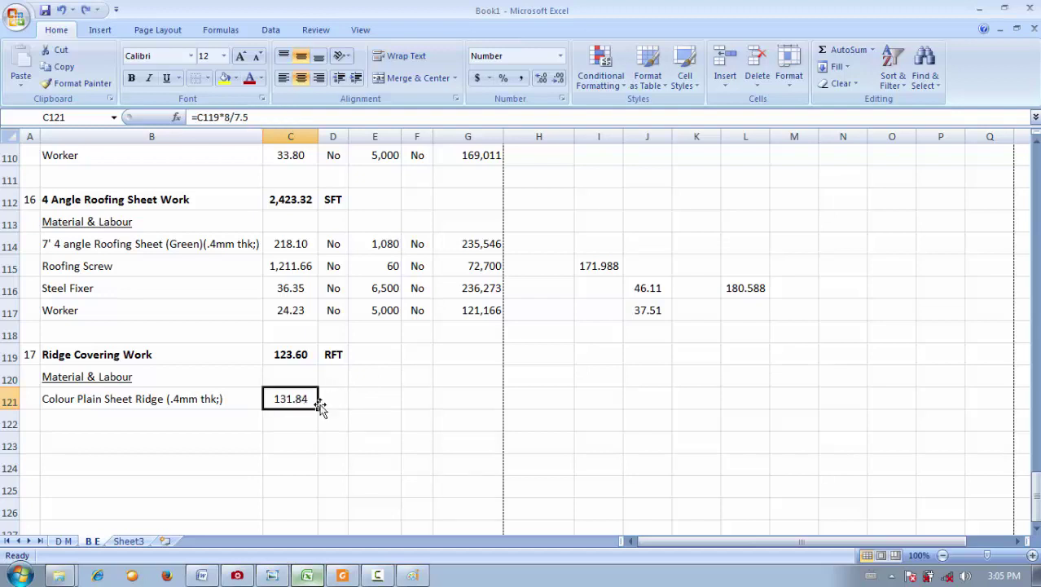
- Enter RFT as the unit of the colour plain sheet ridge in D121
{"action": "left_click", "coordinate": [320, 407]}
{"action": "left_click", "coordinate": [283, 409]}
{"action": "left_click", "coordinate": [324, 396]}
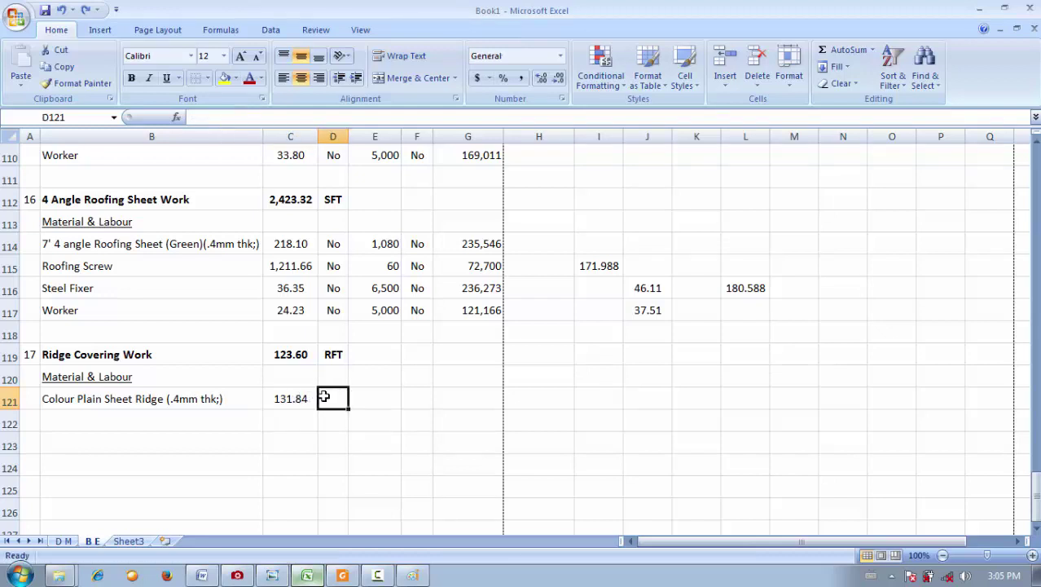
{"action": "double_click", "coordinate": [323, 396]}
{"action": "type", "text": "RFT"}
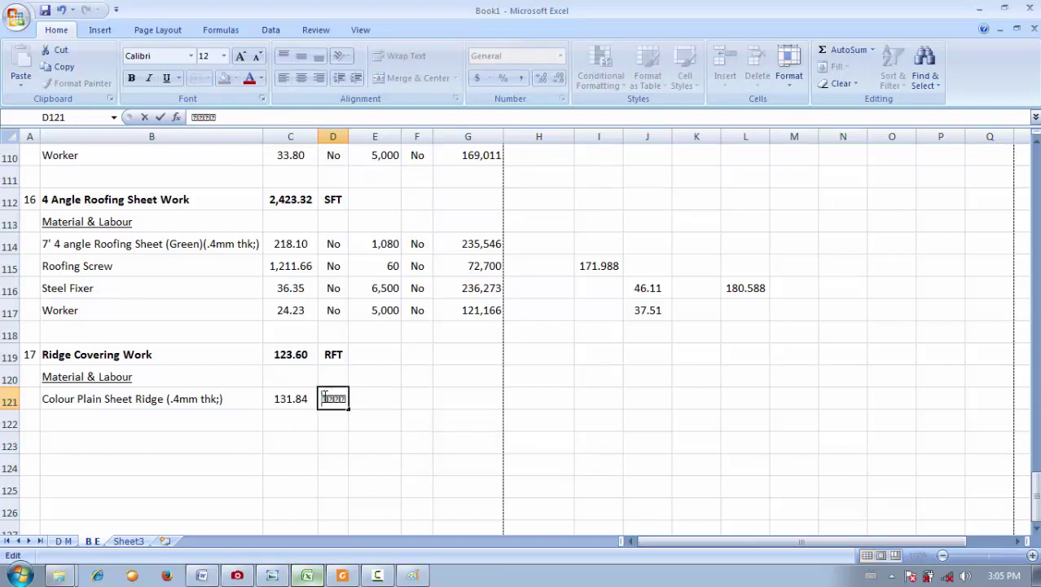
{"action": "key", "text": "BackSpace"}
{"action": "key", "text": "BackSpace"}
{"action": "key", "text": "BackSpace"}
{"action": "key", "text": "BackSpace"}
{"action": "type", "text": "RFT"}
{"action": "key", "text": "Return"}
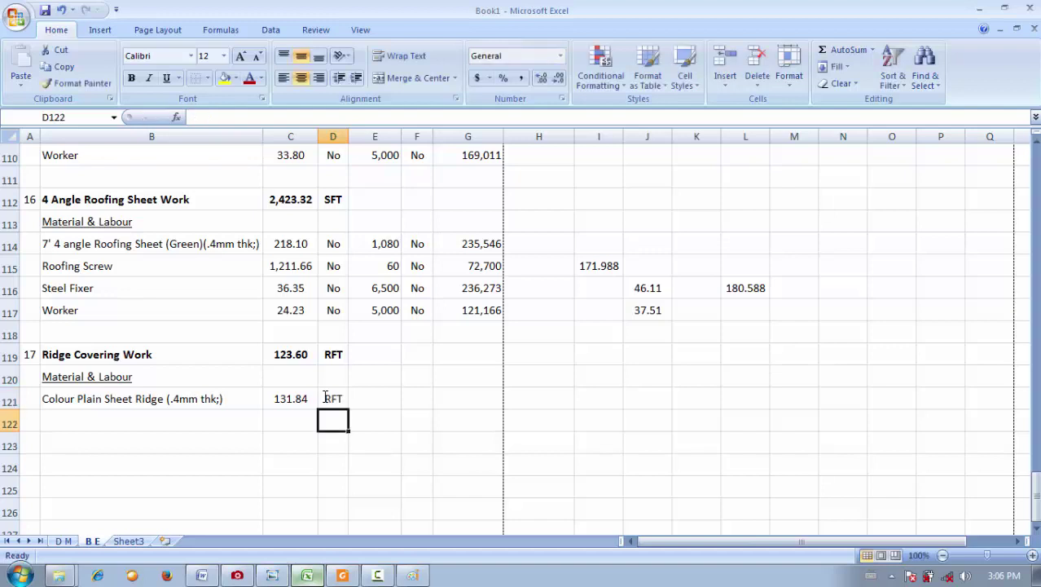
- Add "Roofing Screw" as the next ridge covering material in B122
{"action": "left_click", "coordinate": [183, 398]}
{"action": "left_click", "coordinate": [177, 419]}
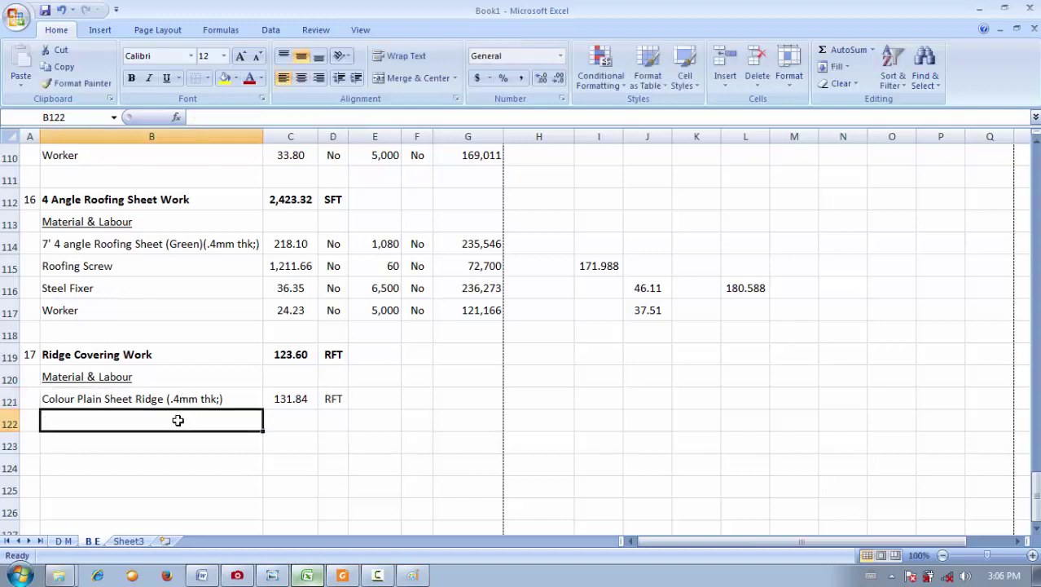
{"action": "type", "text": "Rofo"}
{"action": "key", "text": "BackSpace"}
{"action": "key", "text": "BackSpace"}
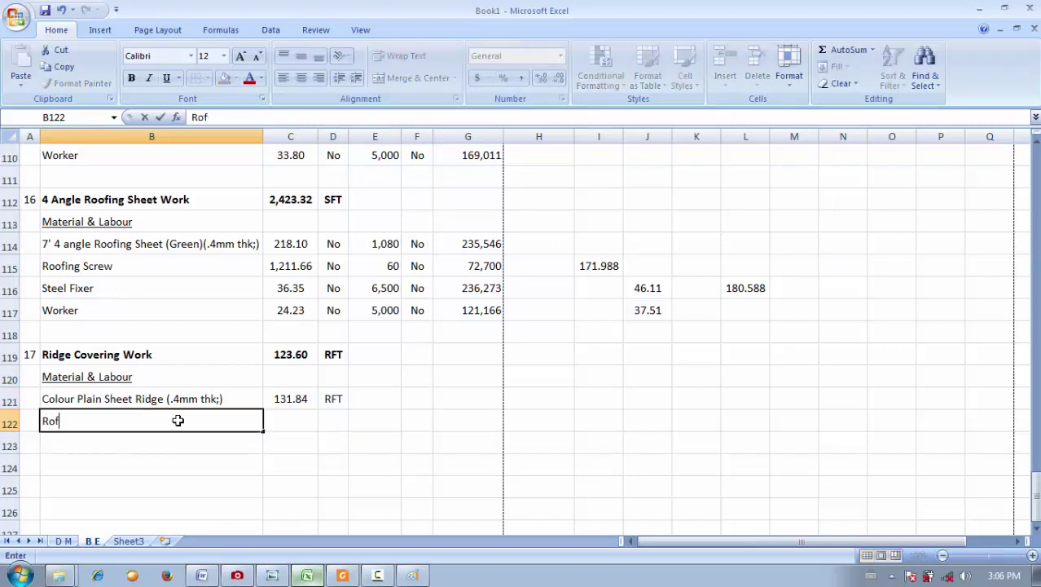
{"action": "type", "text": "ofing Screw"}
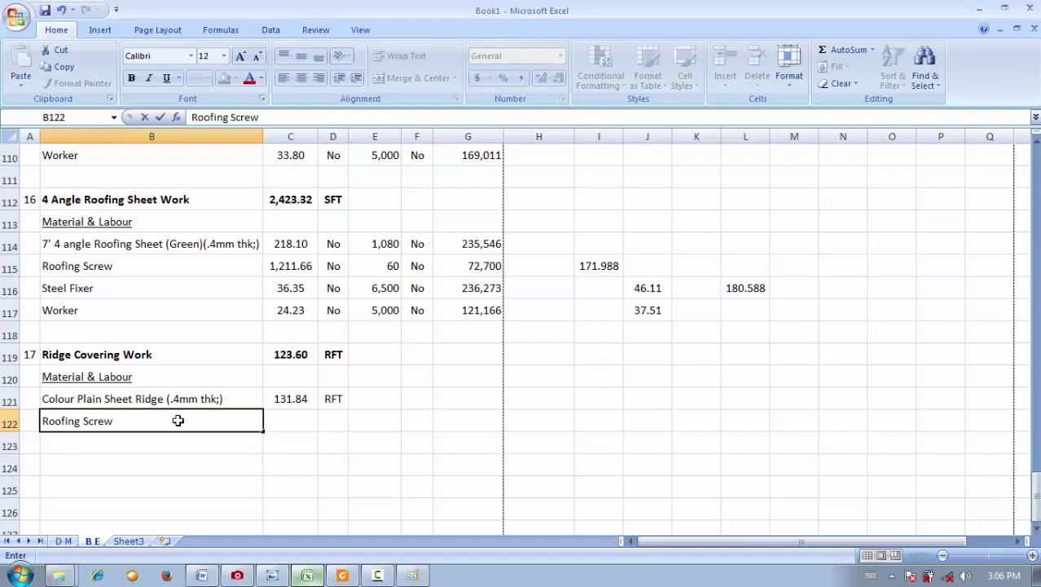
{"action": "key", "text": "Tab"}
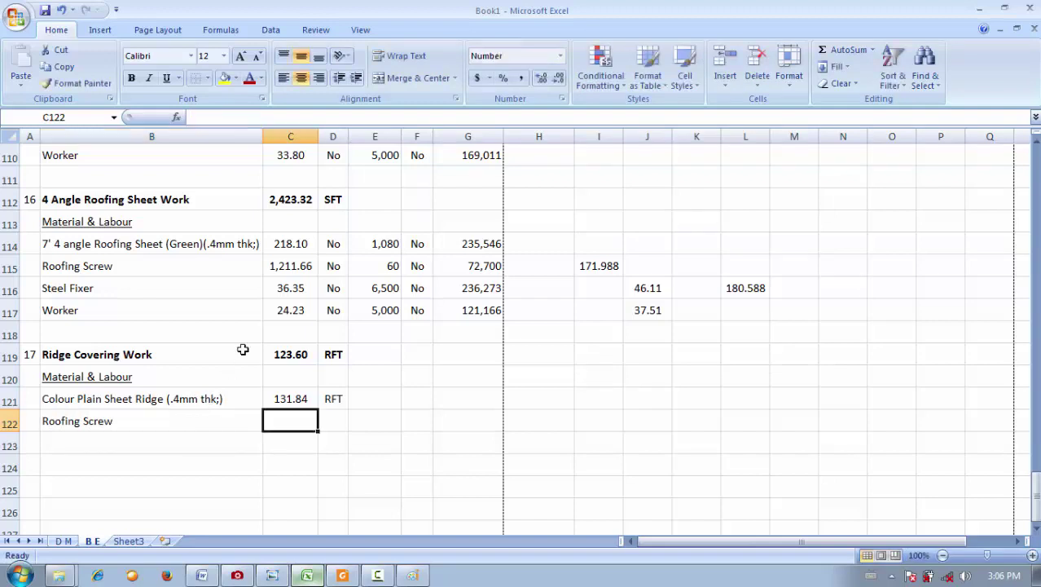
- Draft the roofing screw quantity formula =C119*50/100 in C122 and check item 17 in the Foxit Reader rate analysis
{"action": "type", "text": "="}
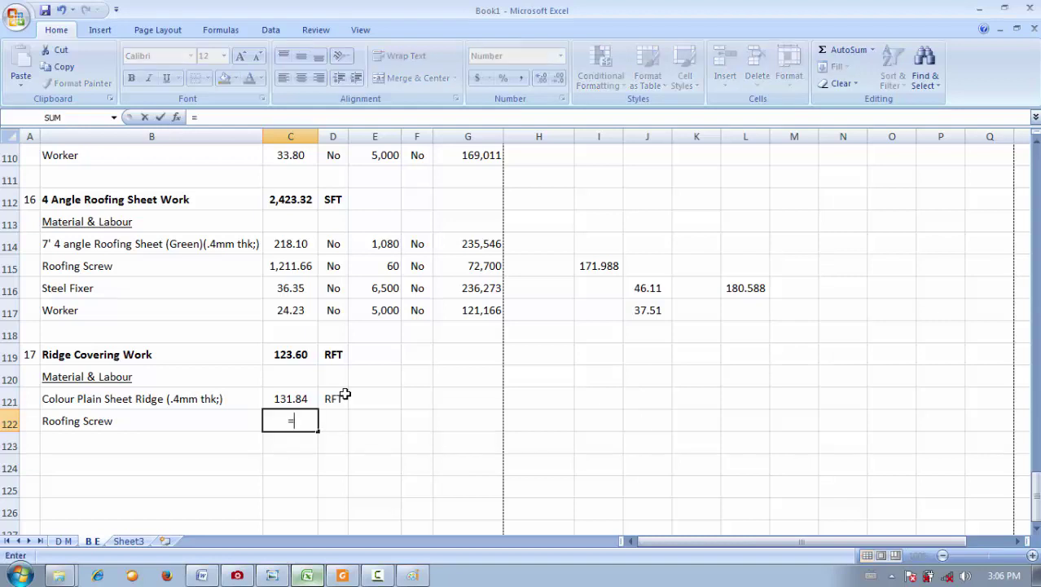
{"action": "left_click", "coordinate": [304, 356]}
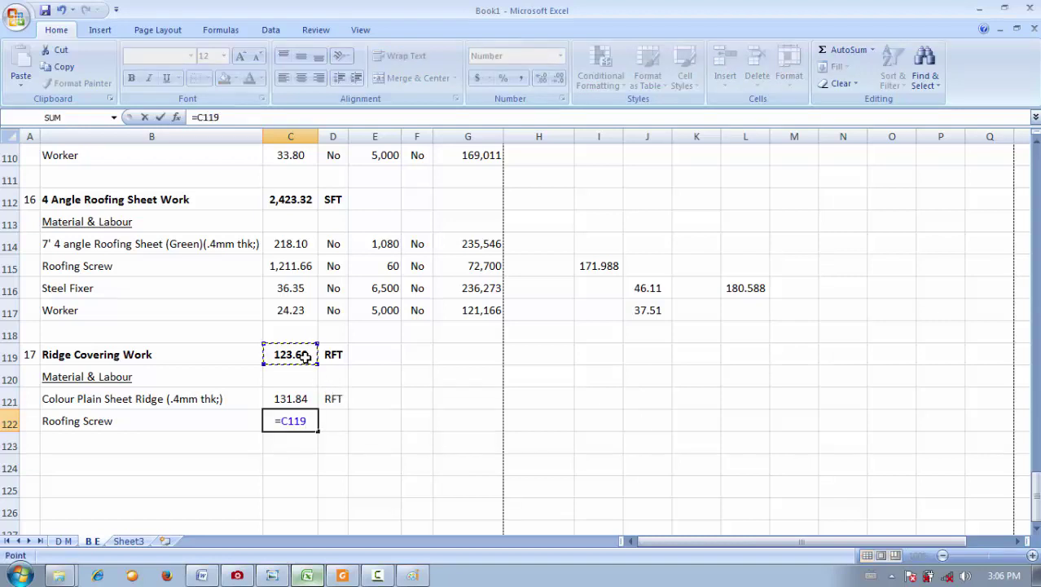
{"action": "type", "text": "*50/100"}
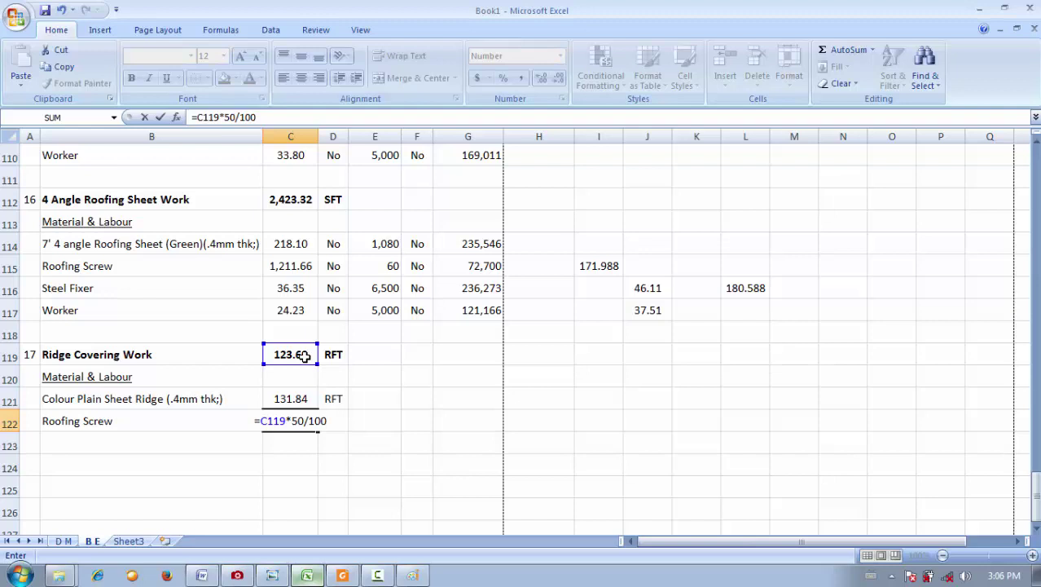
{"action": "left_click", "coordinate": [342, 575]}
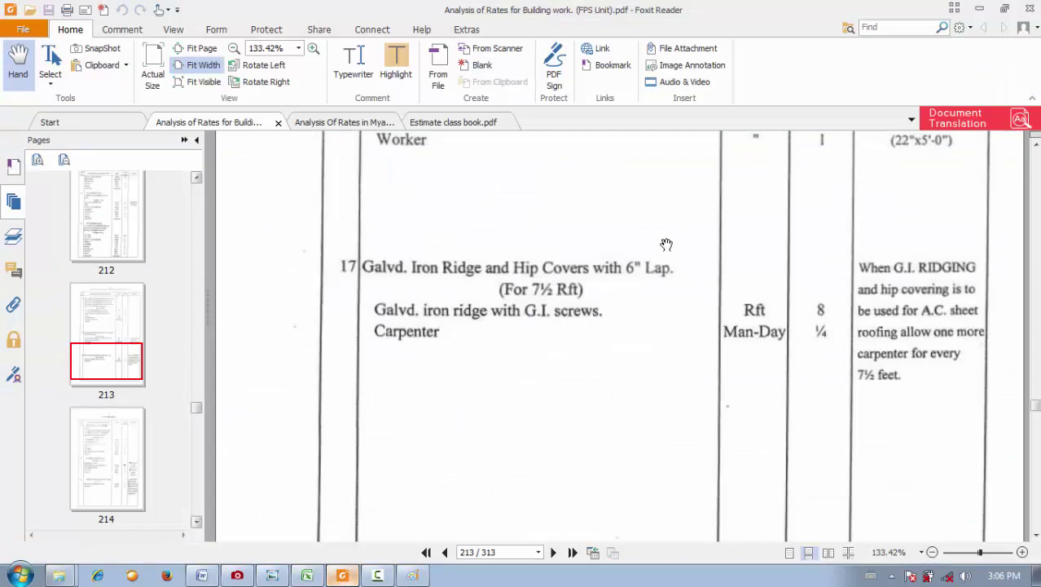
{"action": "key", "text": "alt+Tab"}
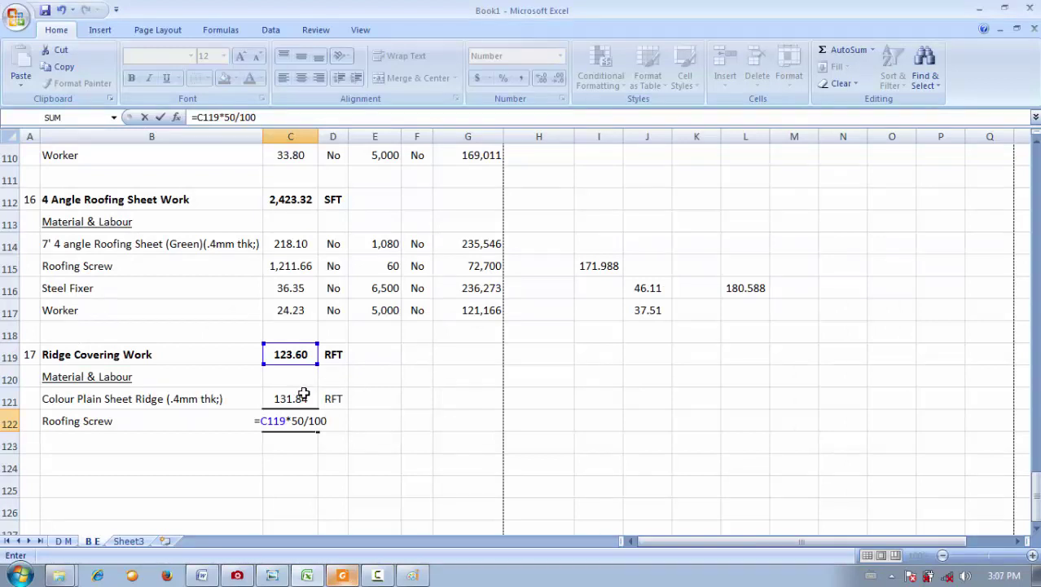
- Re-enter the 50/100 factor and commit the roofing screw quantity formula =C119*50/100 in C122
{"action": "key", "text": "BackSpace"}
{"action": "key", "text": "BackSpace"}
{"action": "key", "text": "BackSpace"}
{"action": "key", "text": "BackSpace"}
{"action": "key", "text": "BackSpace"}
{"action": "key", "text": "BackSpace"}
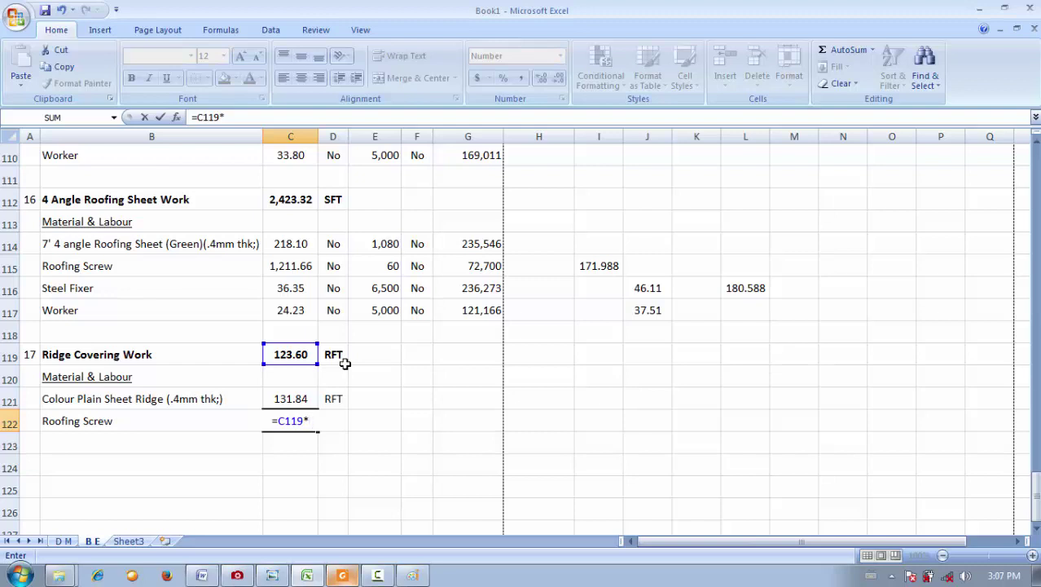
{"action": "type", "text": "50/100"}
{"action": "key", "text": "Return"}
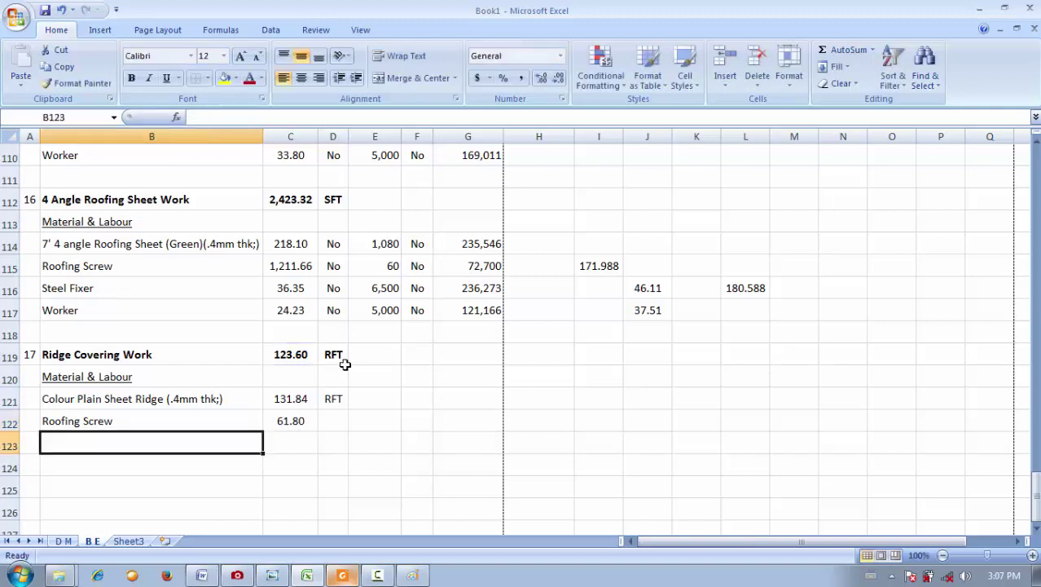
- Examine the 50/100 factor in the roofing screw quantity formula in C122, leaving the formula as it is
{"action": "left_click", "coordinate": [300, 429]}
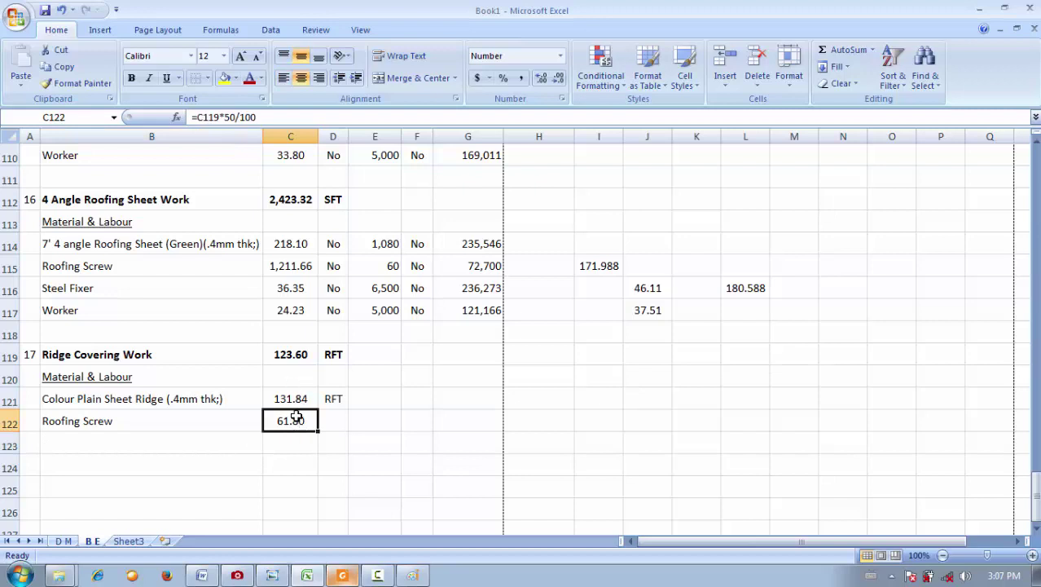
{"action": "double_click", "coordinate": [229, 117]}
{"action": "left_click", "coordinate": [232, 118]}
{"action": "double_click", "coordinate": [230, 117]}
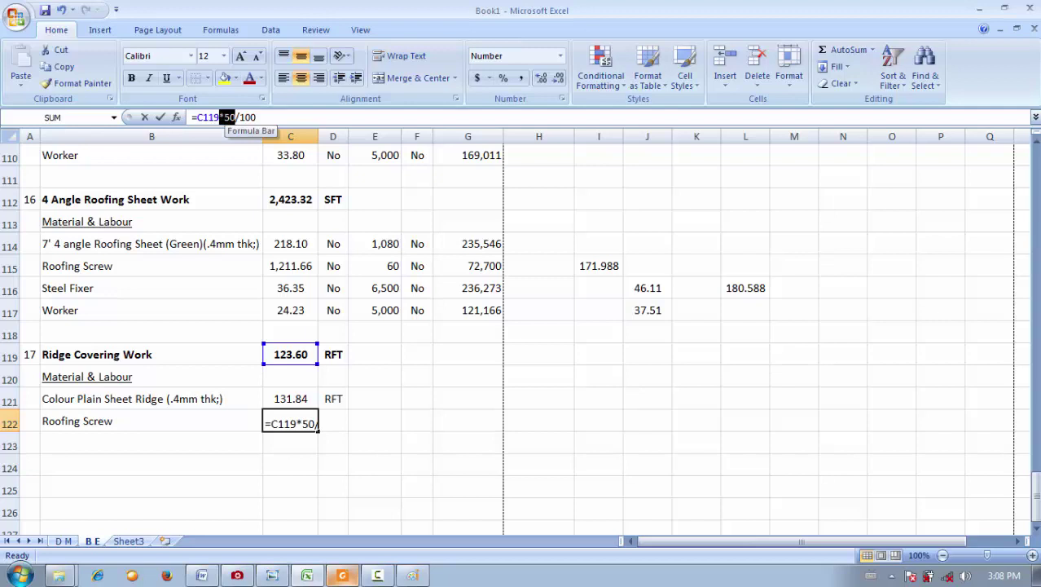
{"action": "left_click", "coordinate": [232, 117]}
{"action": "double_click", "coordinate": [231, 118]}
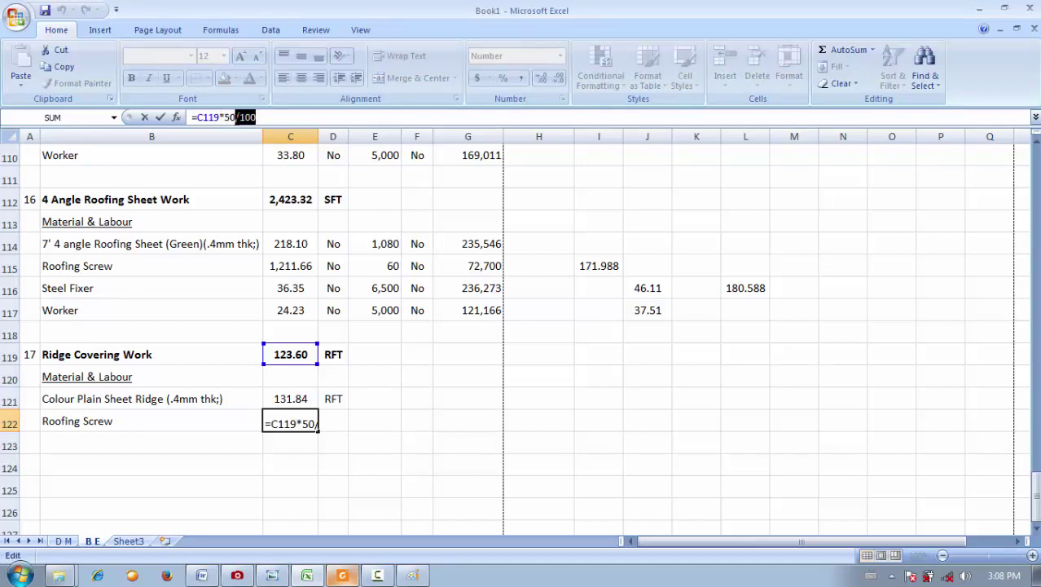
{"action": "left_click", "coordinate": [234, 117]}
{"action": "key", "text": "Return"}
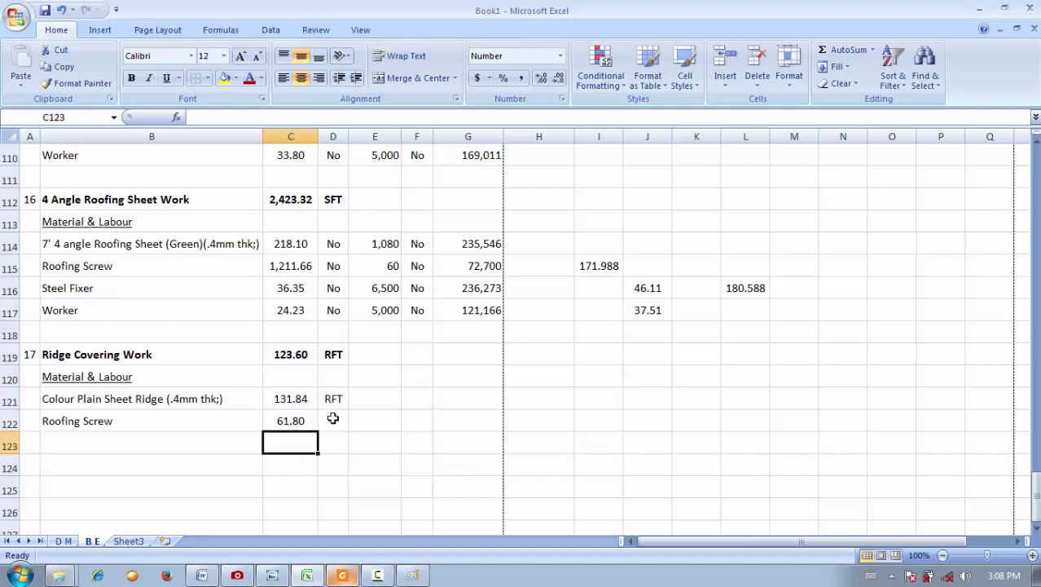
- Enter No as the unit of the ridge covering roofing screws in D122
{"action": "left_click", "coordinate": [333, 418]}
{"action": "type", "text": "No"}
{"action": "key", "text": "Return"}
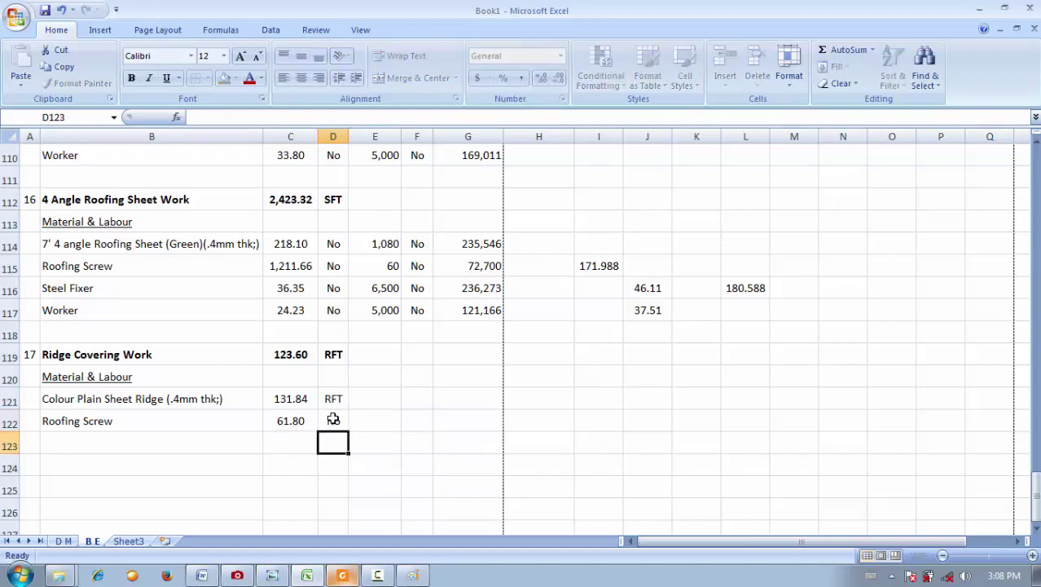
- Copy the Steel Fixer and Worker labels from item 16 (B116:B117) into B123:B124 of the ridge covering item
{"action": "left_click", "coordinate": [144, 459]}
{"action": "left_click", "coordinate": [161, 438]}
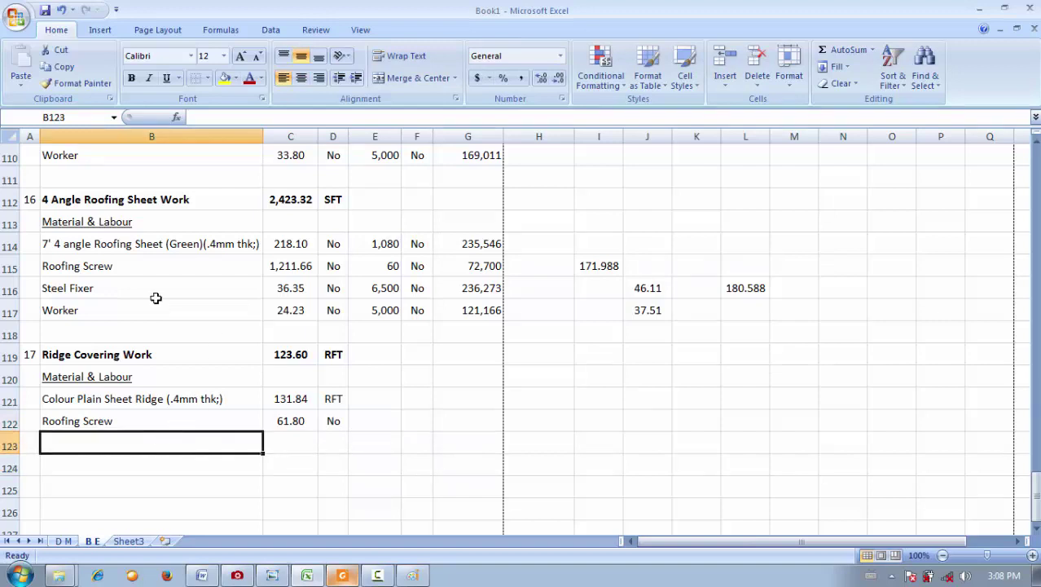
{"action": "left_click_drag", "start_coordinate": [159, 293], "coordinate": [214, 302]}
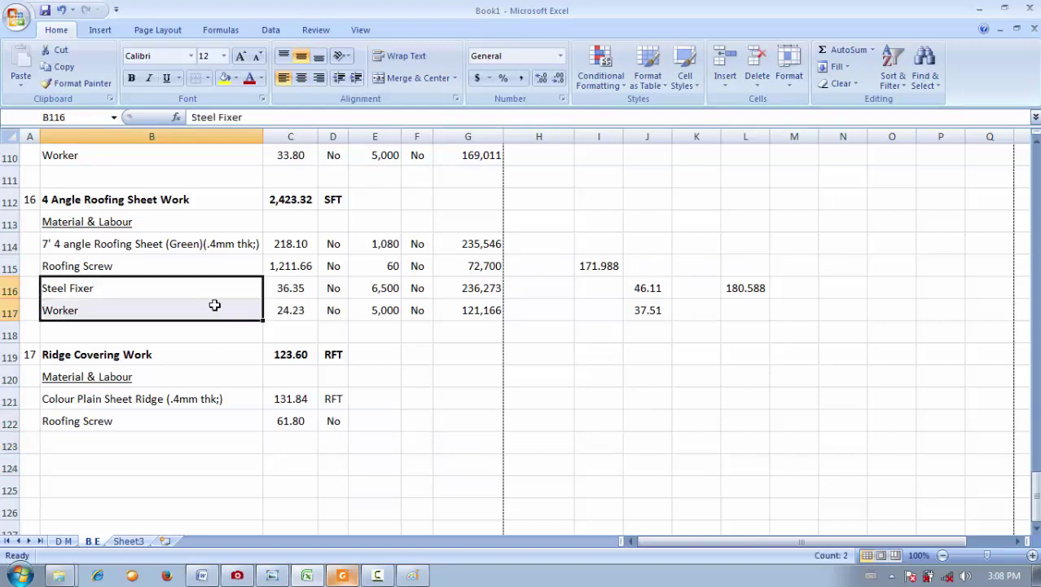
{"action": "key", "text": "ctrl+c"}
{"action": "left_click", "coordinate": [174, 438]}
{"action": "key", "text": "ctrl+v"}
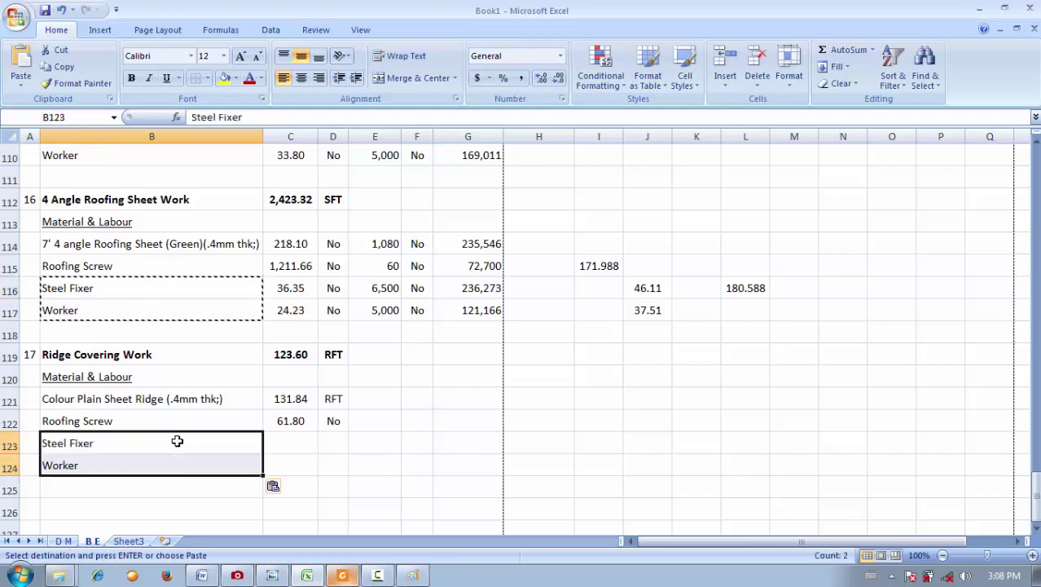
- Check item 17 in the Foxit Reader rate analysis and enter the steel fixer quantity formula =C119*.25/100 in C123
{"action": "left_click", "coordinate": [306, 447]}
{"action": "left_click", "coordinate": [345, 576]}
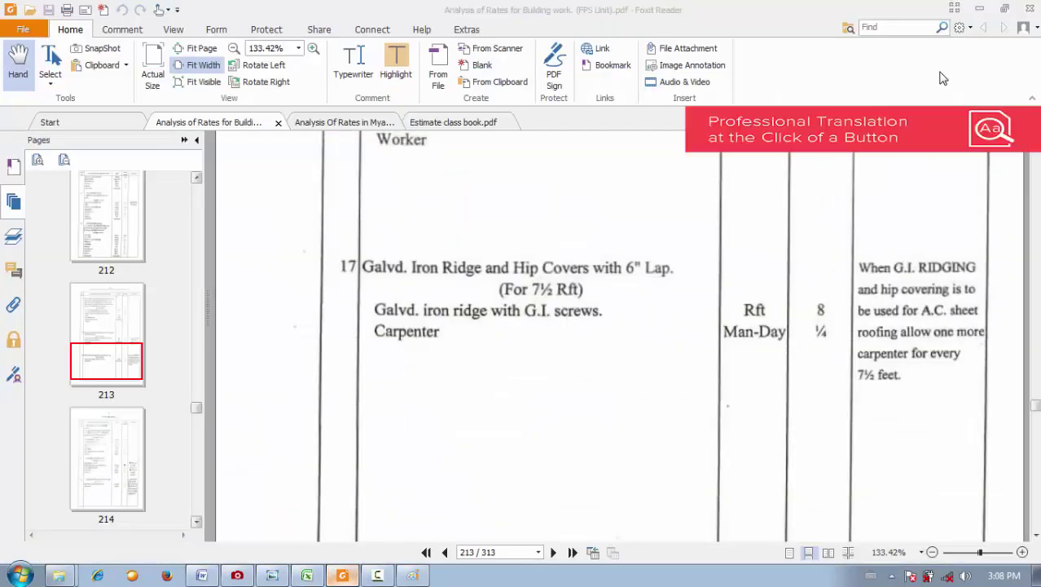
{"action": "key", "text": "alt+Tab"}
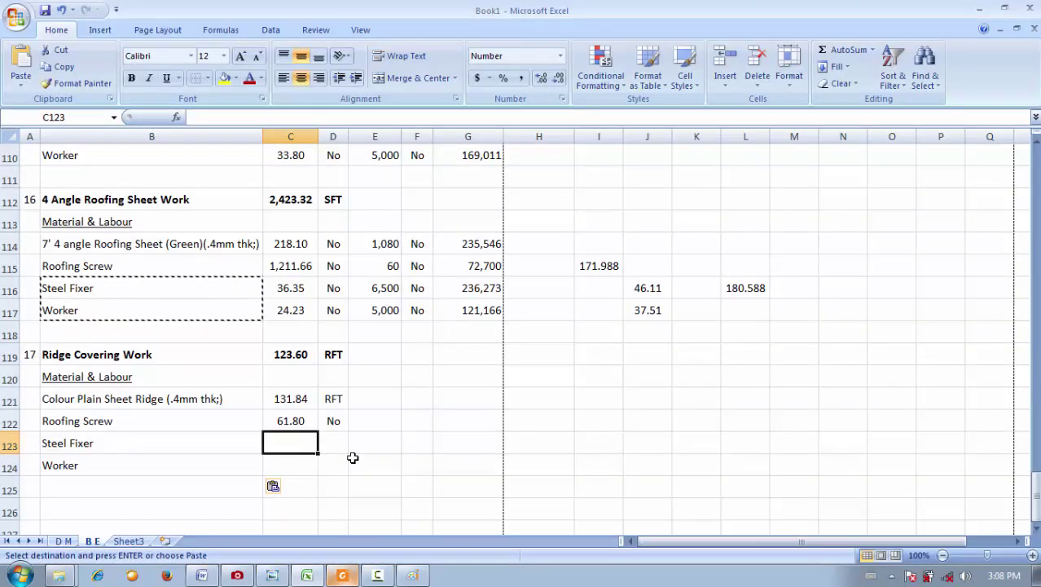
{"action": "type", "text": "="}
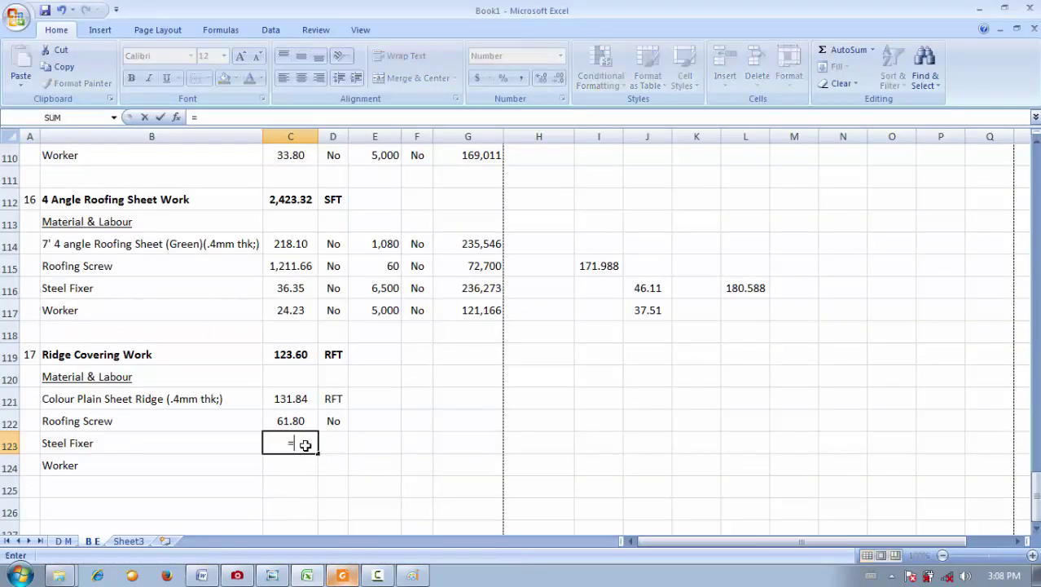
{"action": "left_click", "coordinate": [301, 350]}
{"action": "type", "text": "*"}
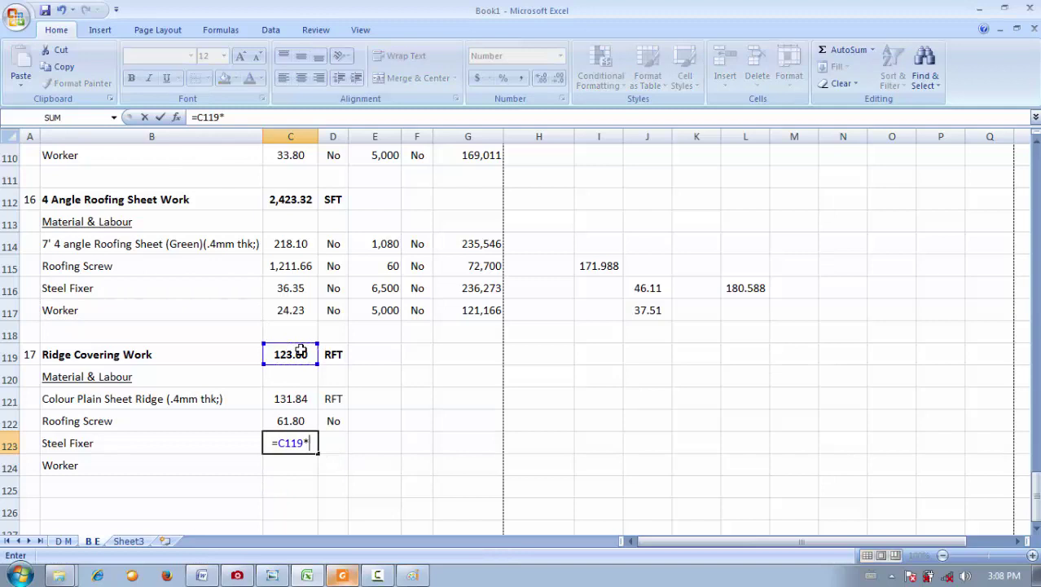
{"action": "type", "text": ".25/100"}
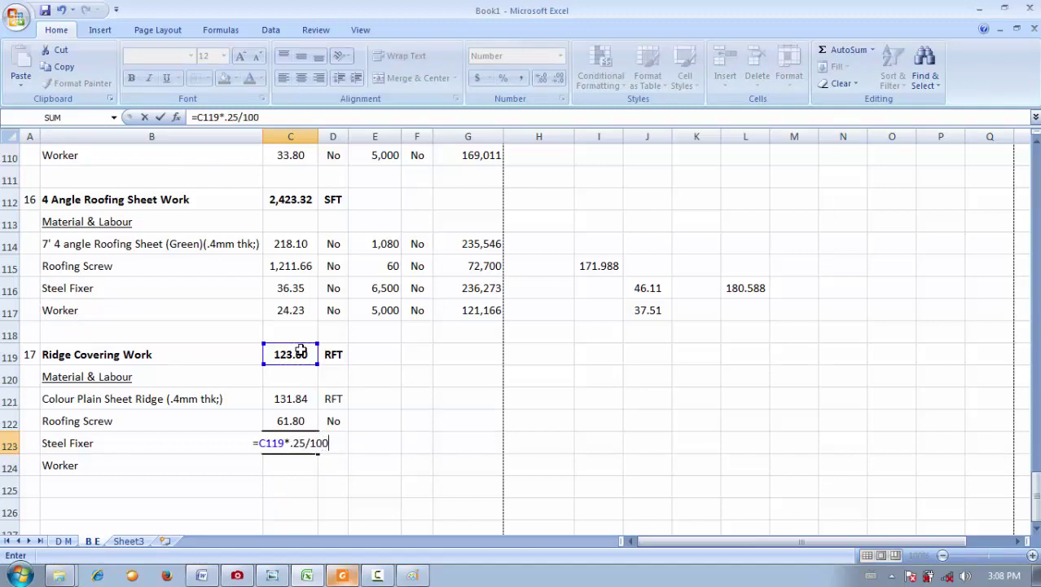
{"action": "key", "text": "Return"}
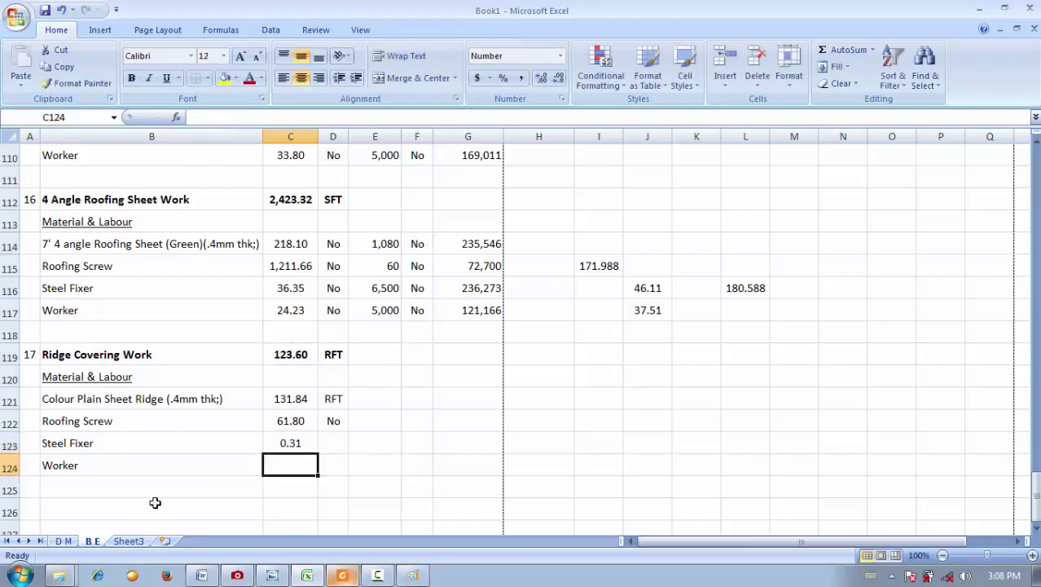
- Review the steel fixer formula in C123 and examine earlier roofing items' labour quantities in Foxit Reader, back to item 7 for 32G C.G.I. sheets
{"action": "left_click", "coordinate": [301, 443]}
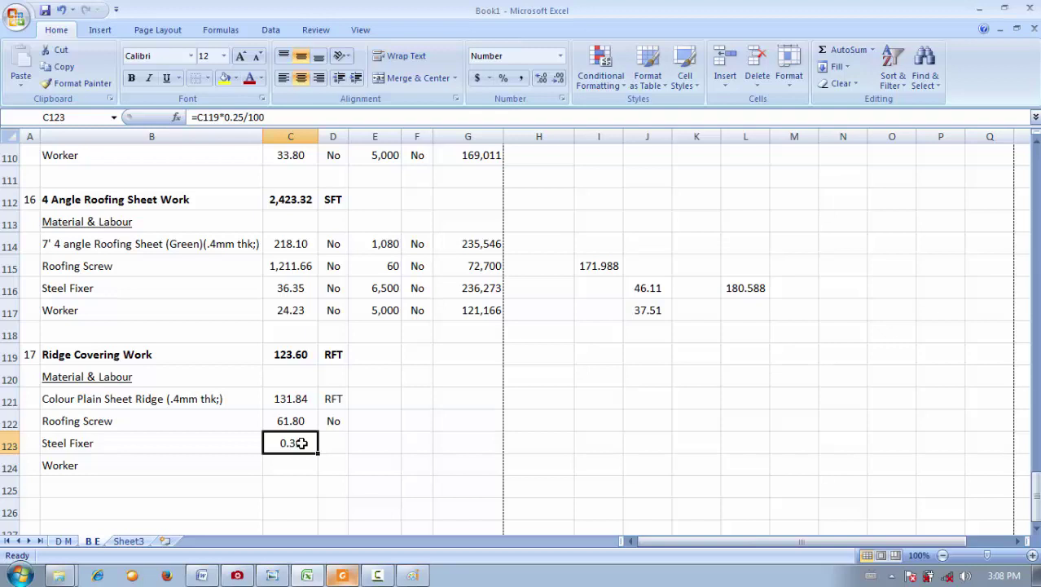
{"action": "left_click", "coordinate": [343, 575]}
{"action": "scroll", "coordinate": [384, 305], "scroll_direction": "up", "scroll_amount": 10}
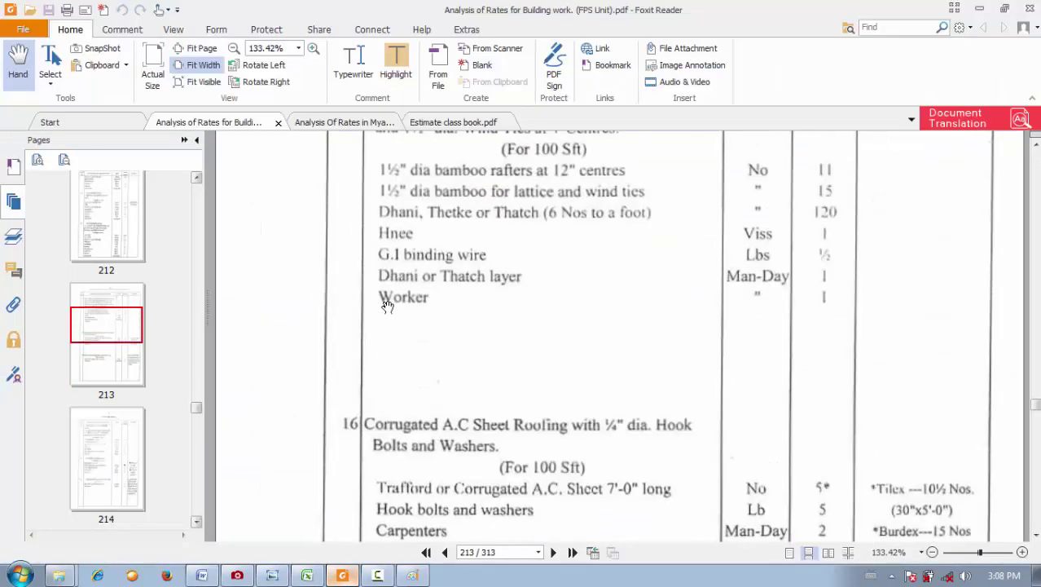
{"action": "scroll", "coordinate": [387, 308], "scroll_direction": "up", "scroll_amount": 12}
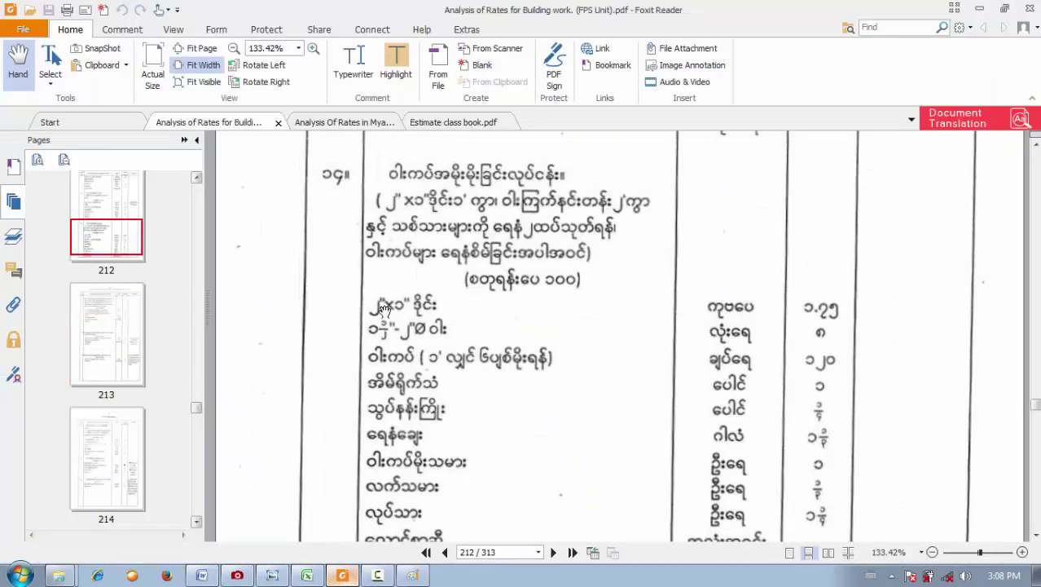
{"action": "scroll", "coordinate": [379, 316], "scroll_direction": "up", "scroll_amount": 10}
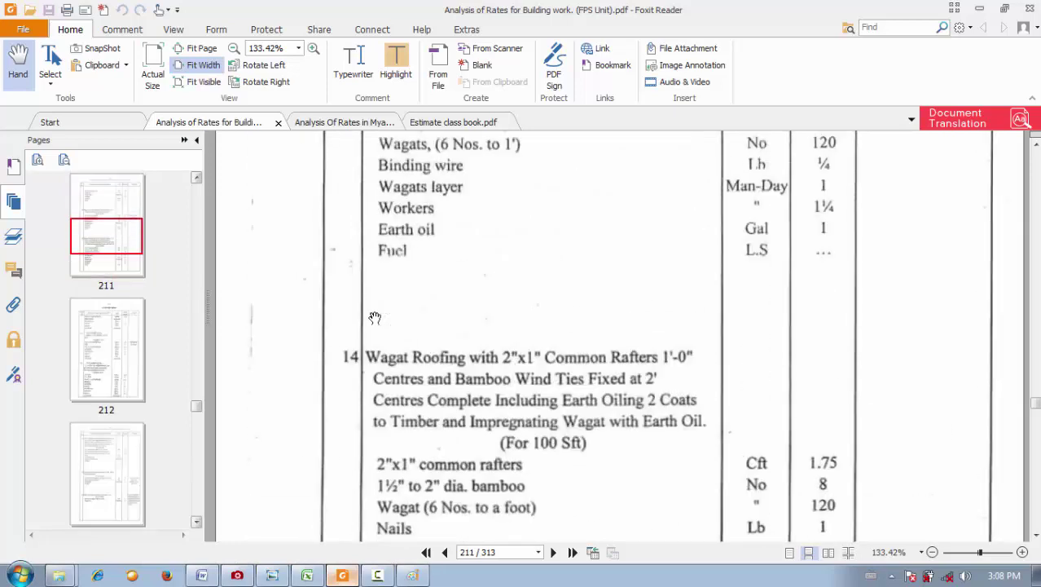
{"action": "scroll", "coordinate": [374, 316], "scroll_direction": "up", "scroll_amount": 12}
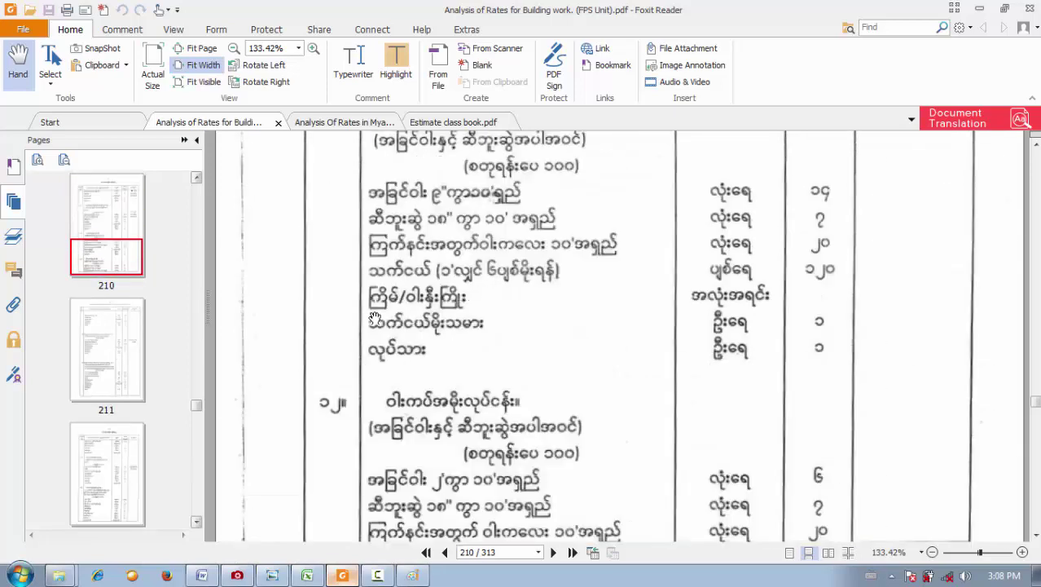
{"action": "scroll", "coordinate": [372, 318], "scroll_direction": "up", "scroll_amount": 12}
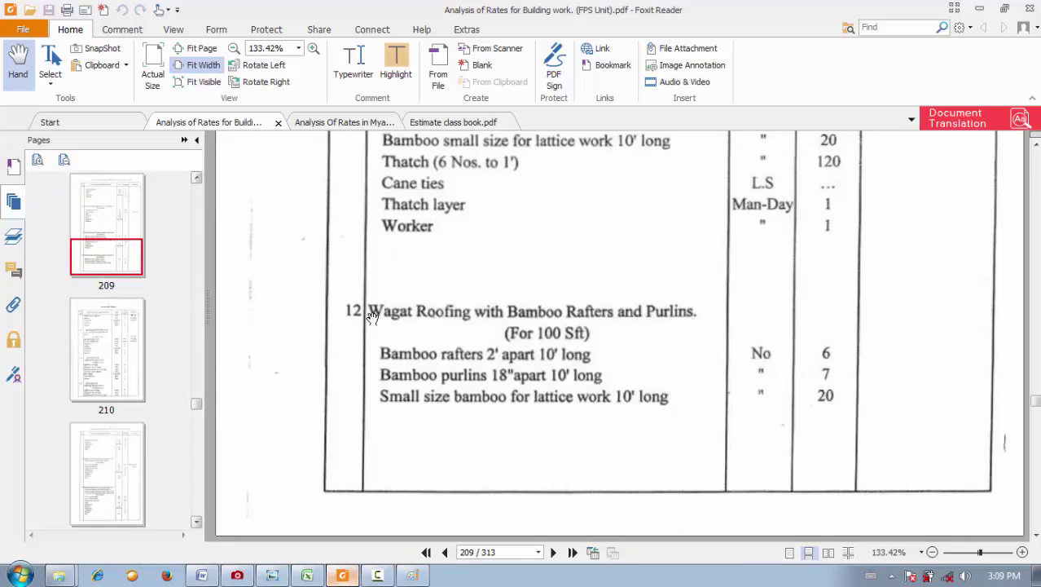
{"action": "scroll", "coordinate": [372, 318], "scroll_direction": "up", "scroll_amount": 12}
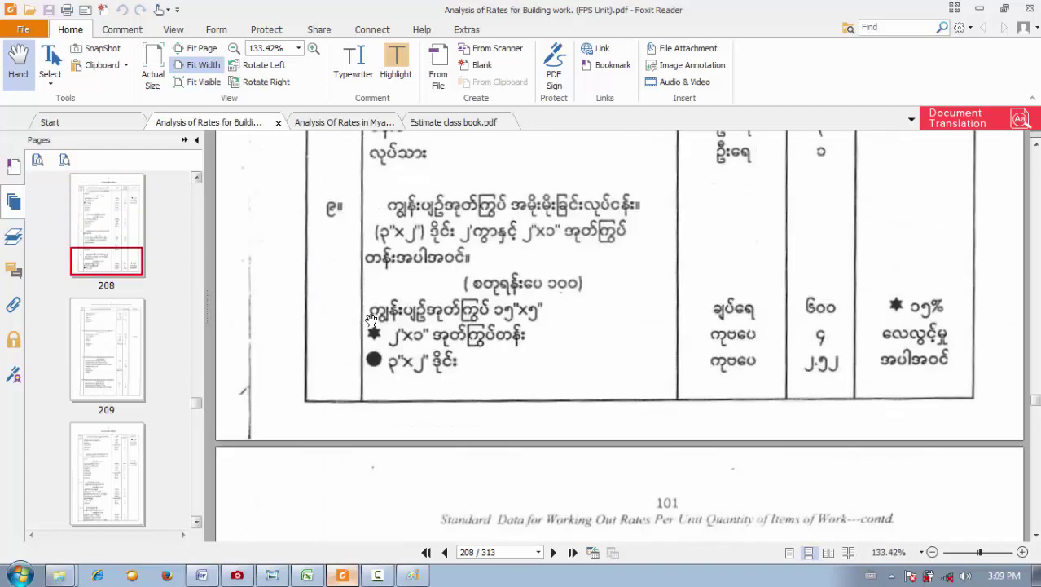
{"action": "scroll", "coordinate": [370, 321], "scroll_direction": "up", "scroll_amount": 9}
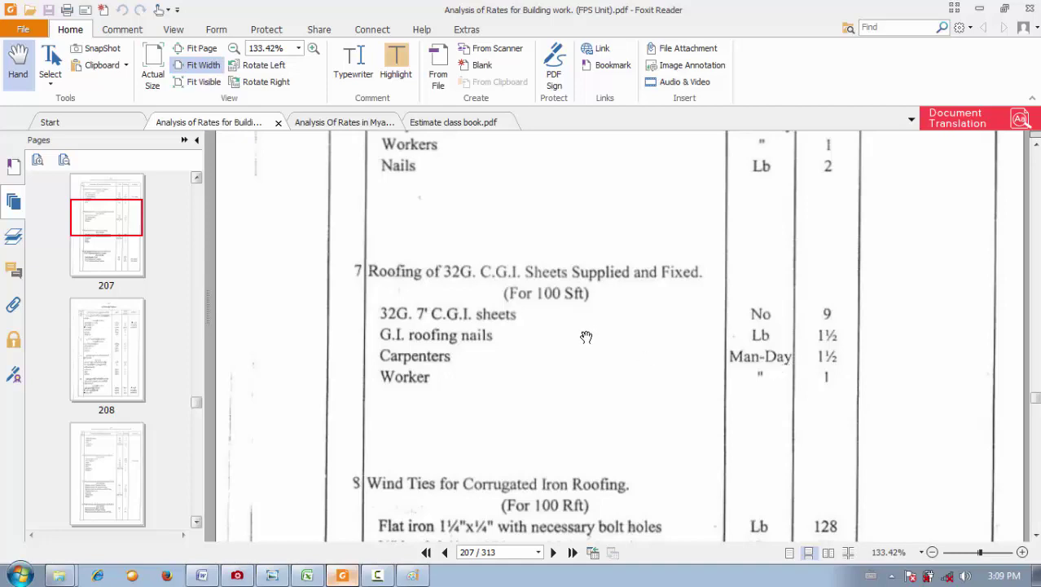
{"action": "scroll", "coordinate": [587, 329], "scroll_direction": "down", "scroll_amount": 5}
{"action": "scroll", "coordinate": [581, 326], "scroll_direction": "up", "scroll_amount": 7}
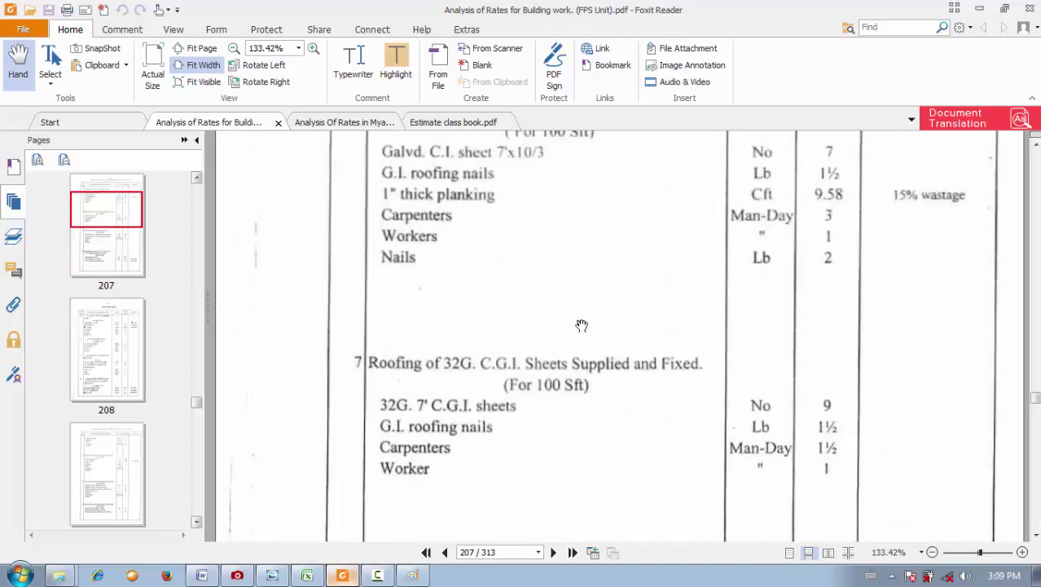
{"action": "scroll", "coordinate": [581, 325], "scroll_direction": "down", "scroll_amount": 3}
{"action": "scroll", "coordinate": [581, 325], "scroll_direction": "down", "scroll_amount": 20}
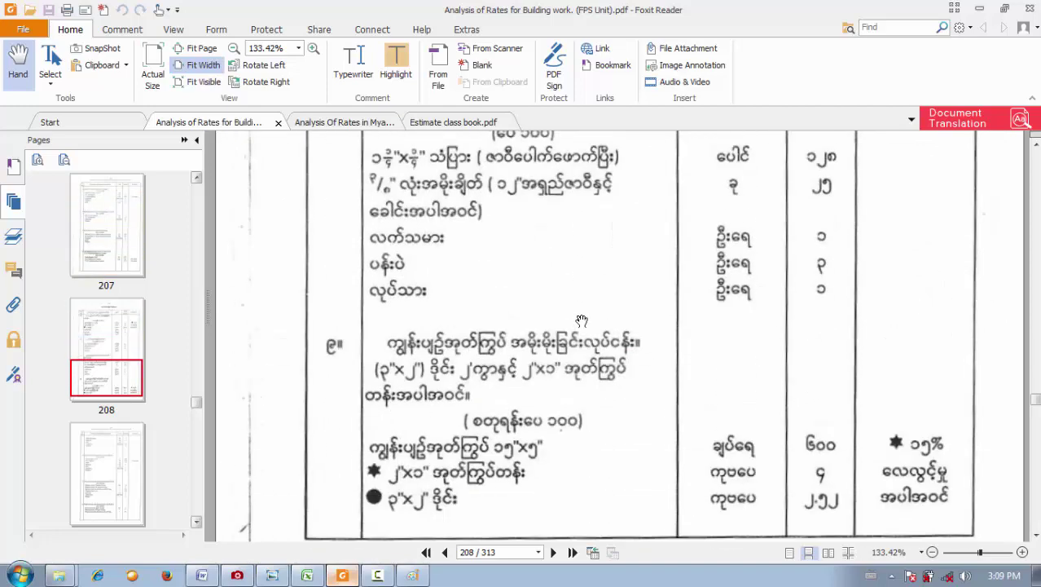
{"action": "scroll", "coordinate": [579, 323], "scroll_direction": "up", "scroll_amount": 10}
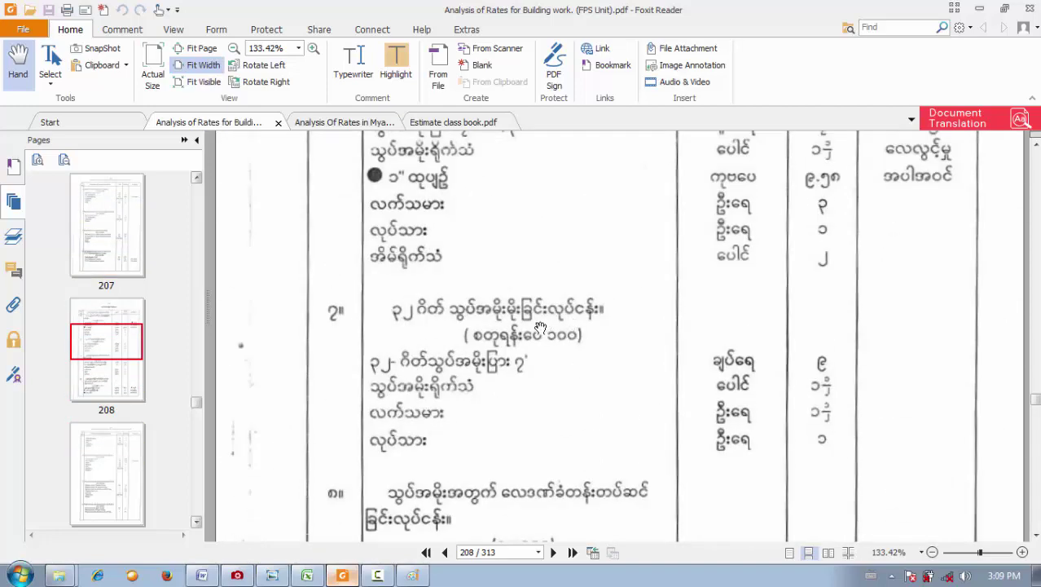
- Return to page 213 of the rate analysis and compare the labour quantities of items 16 and 17
{"action": "scroll", "coordinate": [421, 269], "scroll_direction": "down", "scroll_amount": 10}
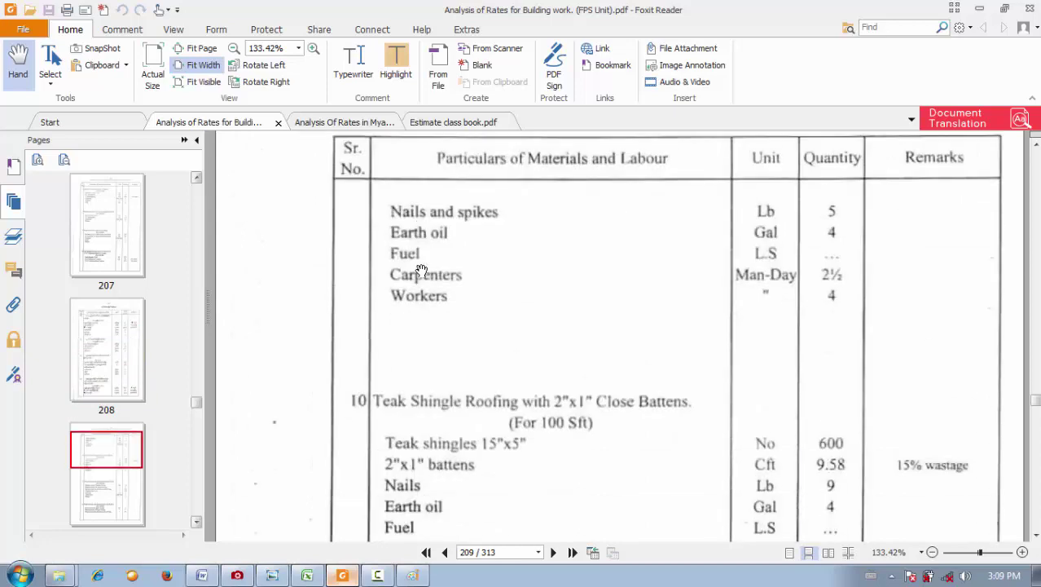
{"action": "scroll", "coordinate": [421, 270], "scroll_direction": "down", "scroll_amount": 12}
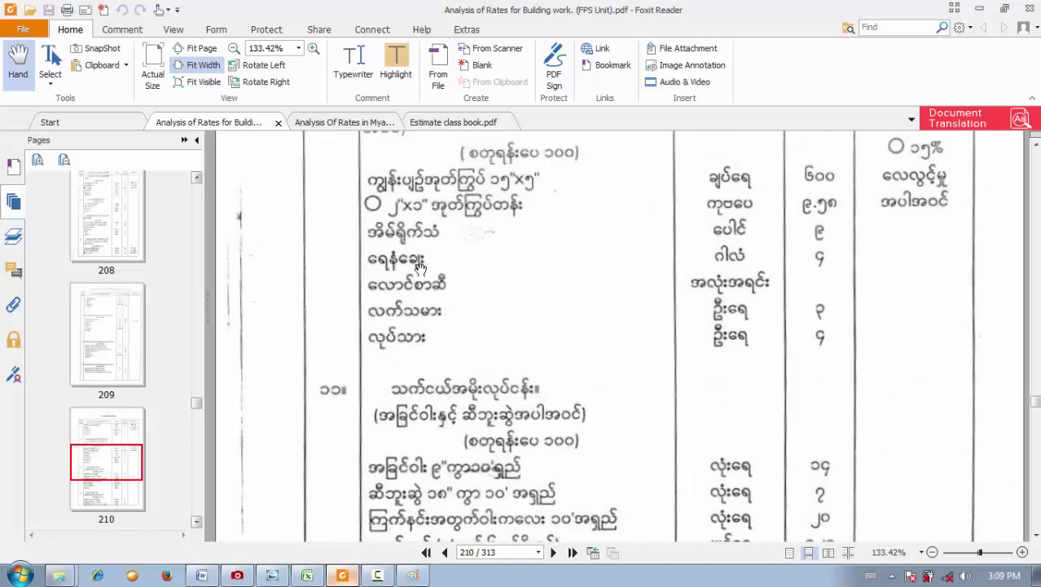
{"action": "scroll", "coordinate": [421, 269], "scroll_direction": "down", "scroll_amount": 5}
{"action": "scroll", "coordinate": [421, 270], "scroll_direction": "down", "scroll_amount": 12}
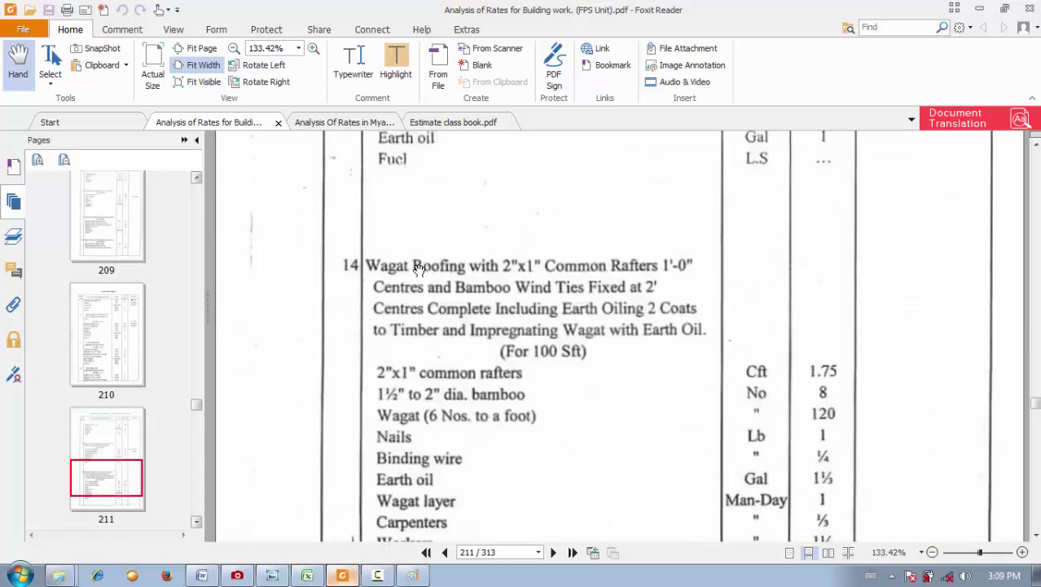
{"action": "scroll", "coordinate": [418, 273], "scroll_direction": "down", "scroll_amount": 12}
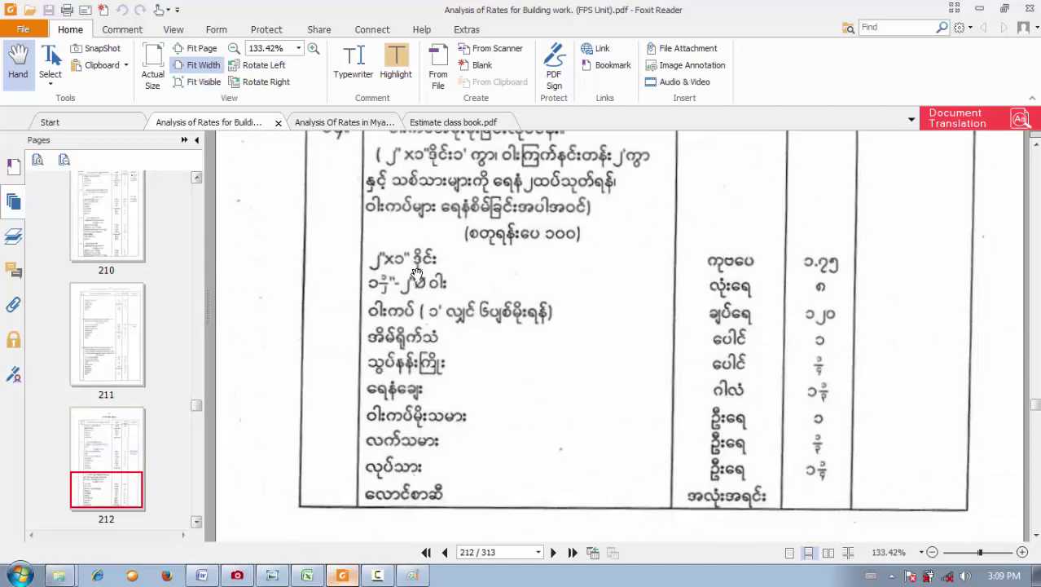
{"action": "scroll", "coordinate": [416, 277], "scroll_direction": "down", "scroll_amount": 2}
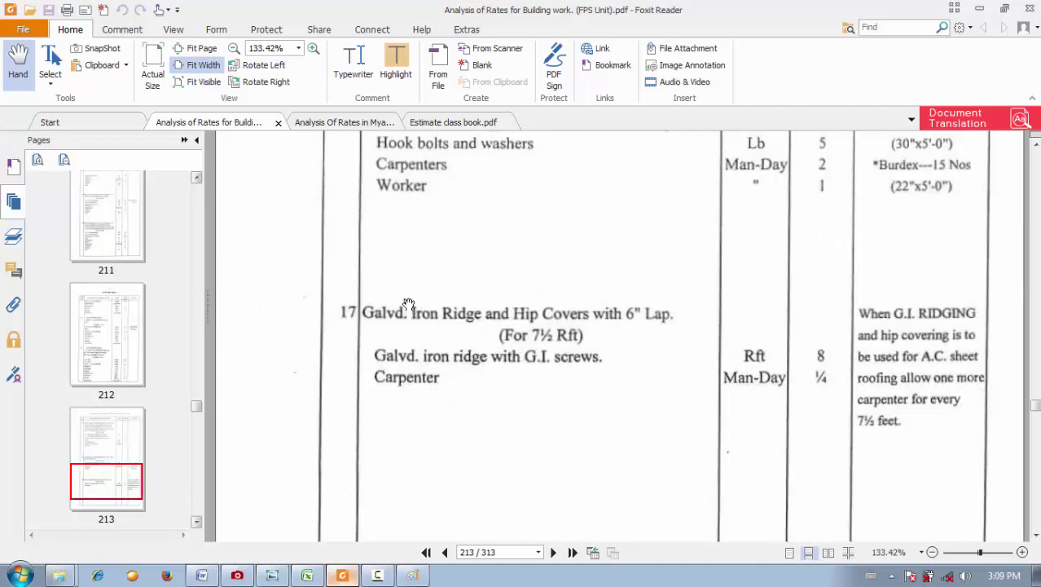
{"action": "scroll", "coordinate": [408, 303], "scroll_direction": "up", "scroll_amount": 8}
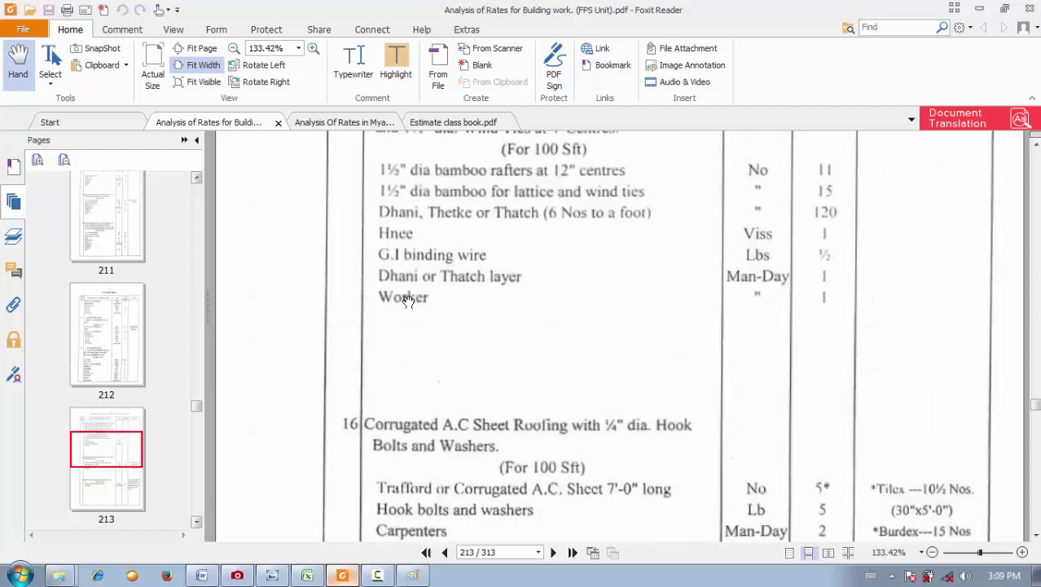
{"action": "scroll", "coordinate": [408, 300], "scroll_direction": "down", "scroll_amount": 5}
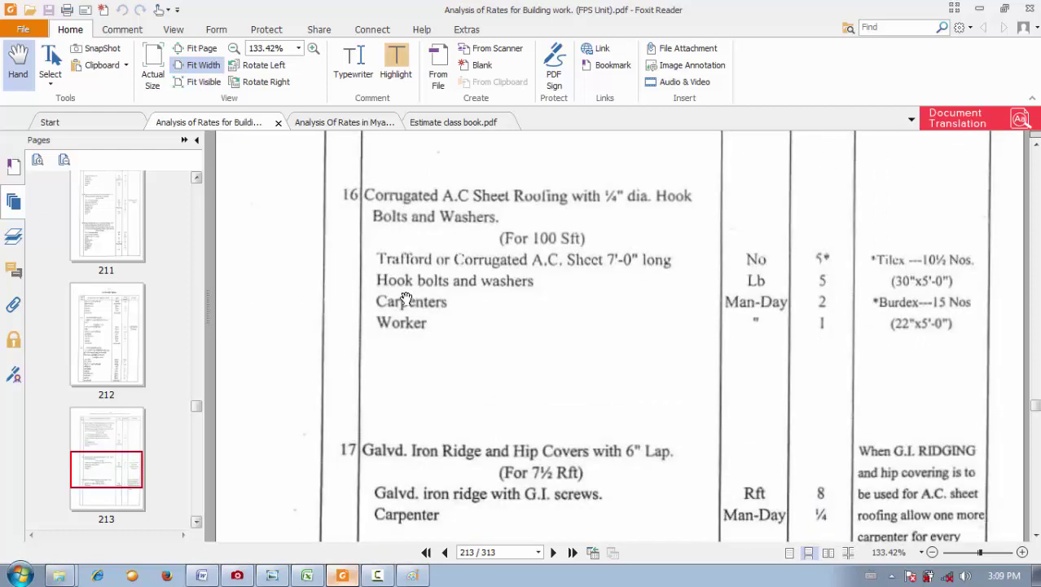
{"action": "scroll", "coordinate": [406, 297], "scroll_direction": "down", "scroll_amount": 2}
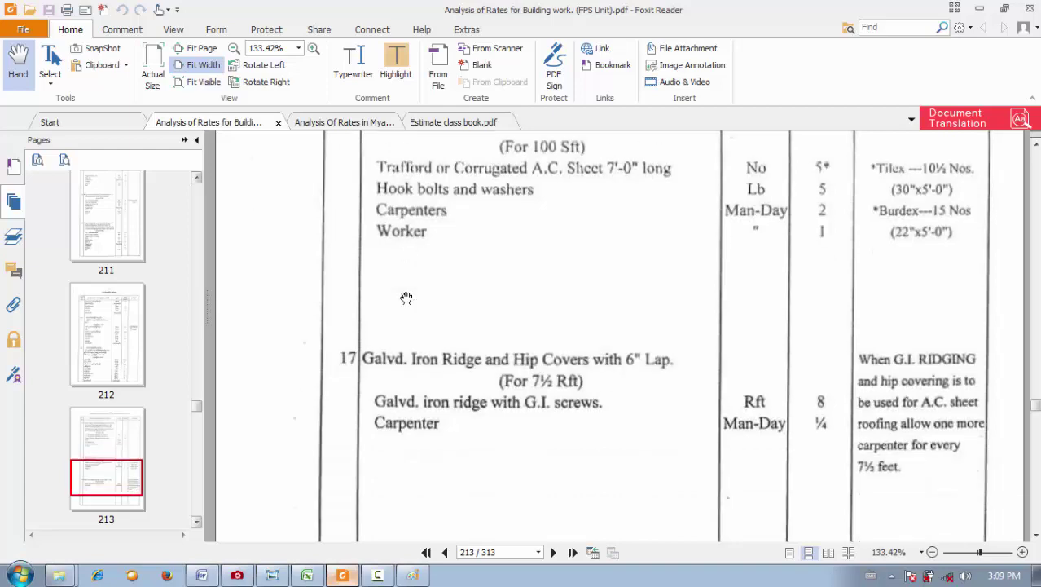
- Browse the rate analysis around pages 212 to 215 and examine item 18, ridging of G.I. plain sheet per 100 Rft
{"action": "scroll", "coordinate": [404, 295], "scroll_direction": "up", "scroll_amount": 15}
{"action": "scroll", "coordinate": [404, 293], "scroll_direction": "up", "scroll_amount": 20}
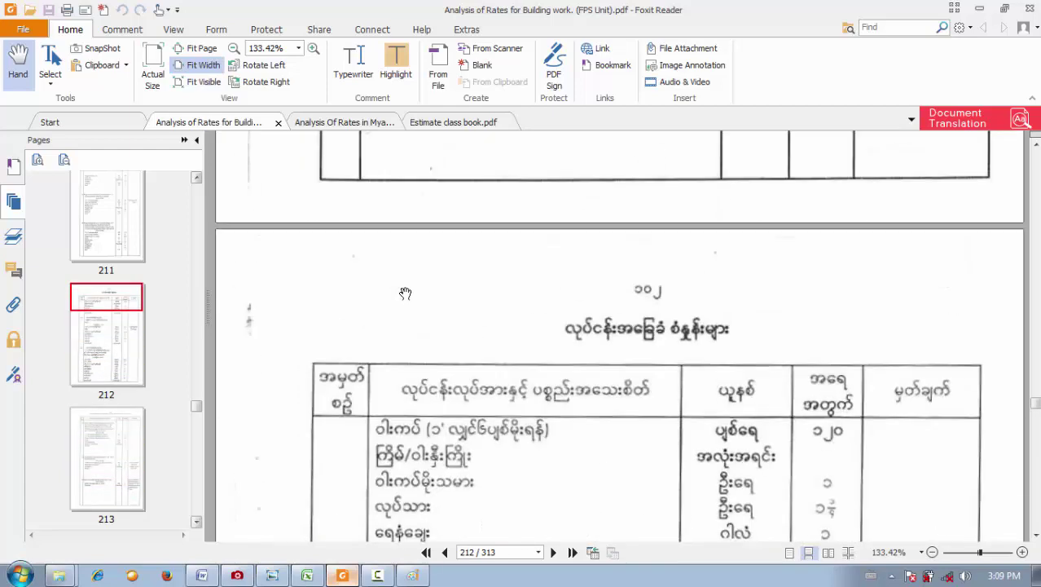
{"action": "scroll", "coordinate": [402, 292], "scroll_direction": "down", "scroll_amount": 17}
{"action": "scroll", "coordinate": [402, 293], "scroll_direction": "down", "scroll_amount": 15}
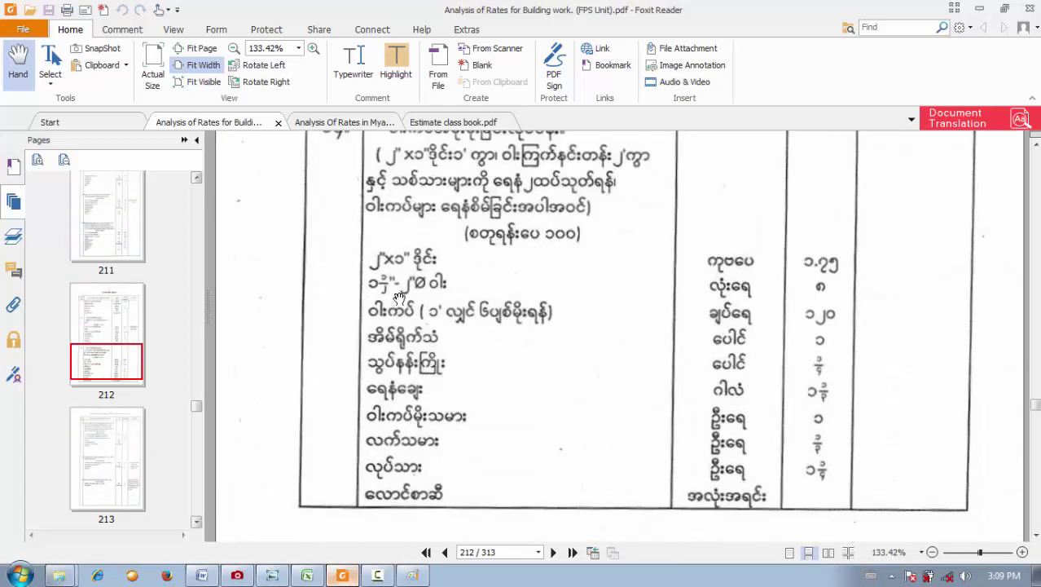
{"action": "scroll", "coordinate": [399, 298], "scroll_direction": "down", "scroll_amount": 7}
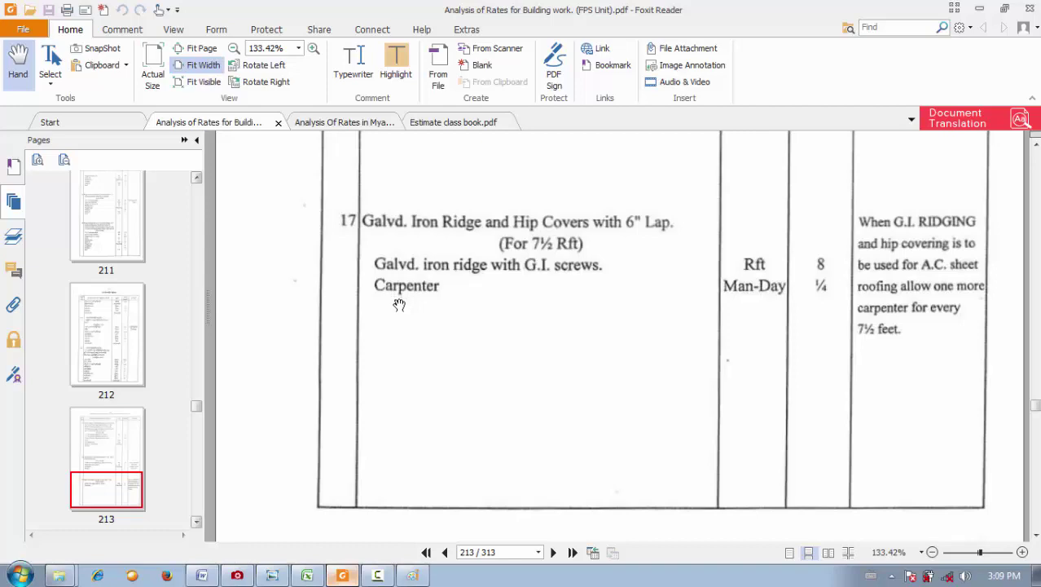
{"action": "scroll", "coordinate": [399, 305], "scroll_direction": "down", "scroll_amount": 20}
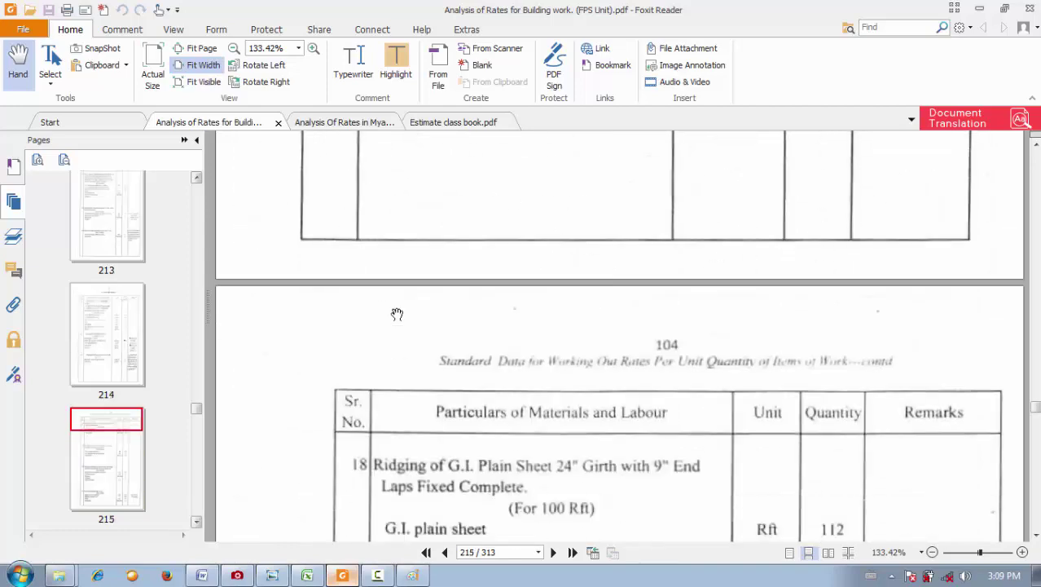
{"action": "scroll", "coordinate": [396, 313], "scroll_direction": "down", "scroll_amount": 6}
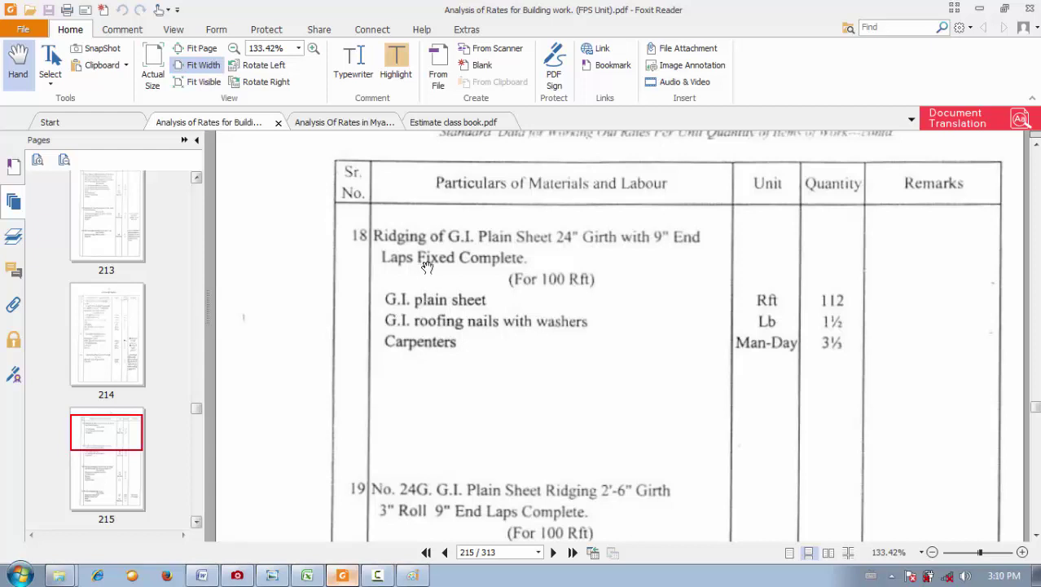
{"action": "scroll", "coordinate": [425, 269], "scroll_direction": "up", "scroll_amount": 1}
{"action": "left_click_drag", "start_coordinate": [424, 315], "coordinate": [447, 200]}
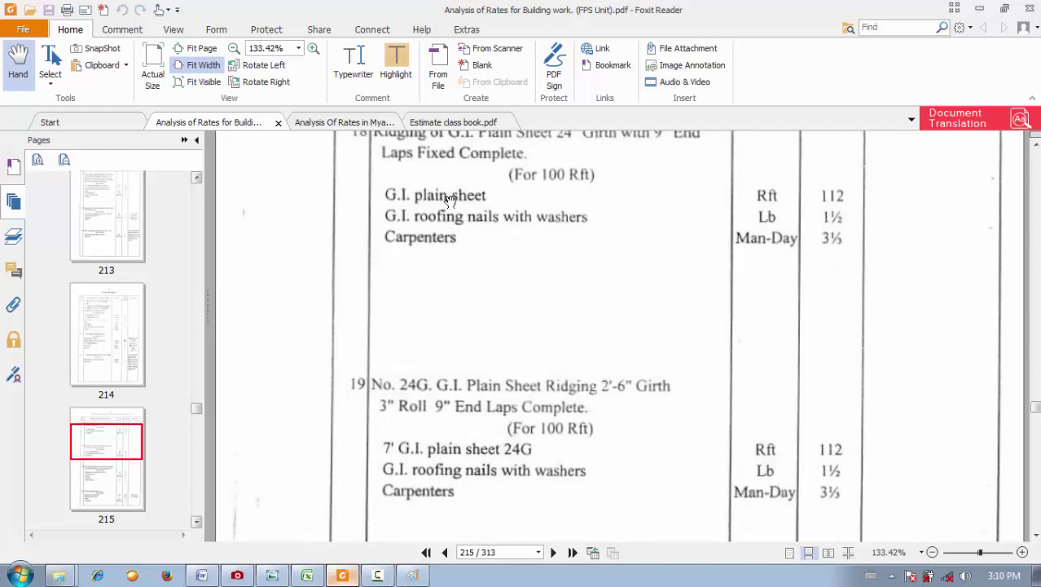
{"action": "left_click_drag", "start_coordinate": [448, 200], "coordinate": [452, 317]}
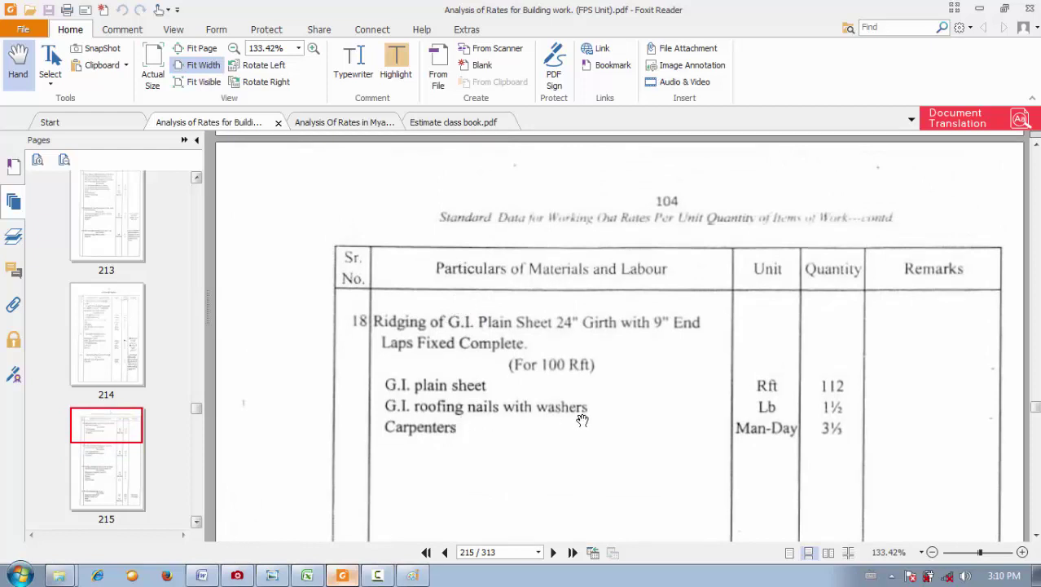
{"action": "left_click_drag", "start_coordinate": [514, 320], "coordinate": [500, 359]}
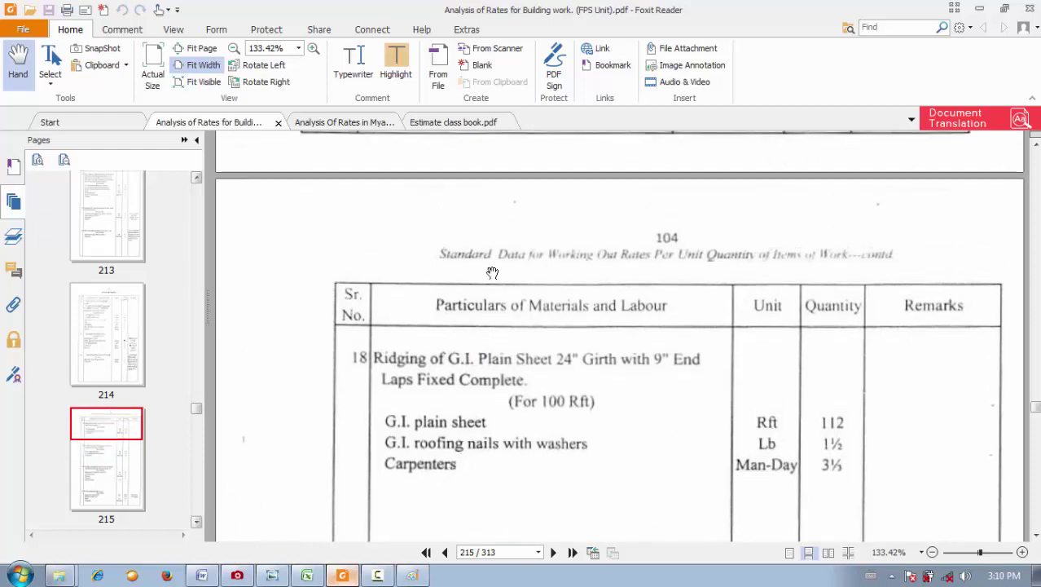
- Compare item 17's ridge cover quantities on pages 213 and 214 with item 18's on pages 215 and 216
{"action": "scroll", "coordinate": [460, 301], "scroll_direction": "up", "scroll_amount": 5}
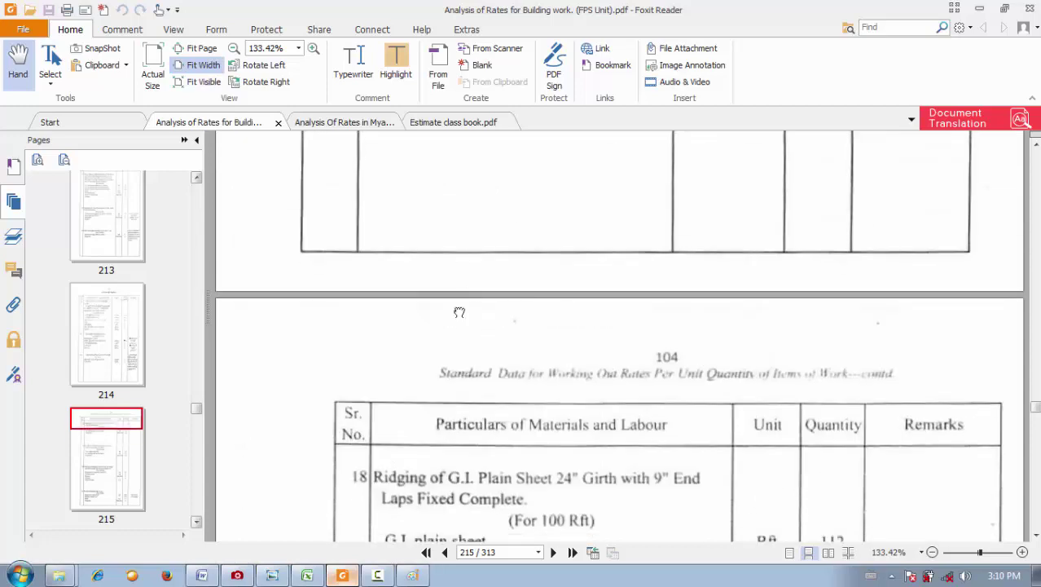
{"action": "scroll", "coordinate": [460, 478], "scroll_direction": "up", "scroll_amount": 10}
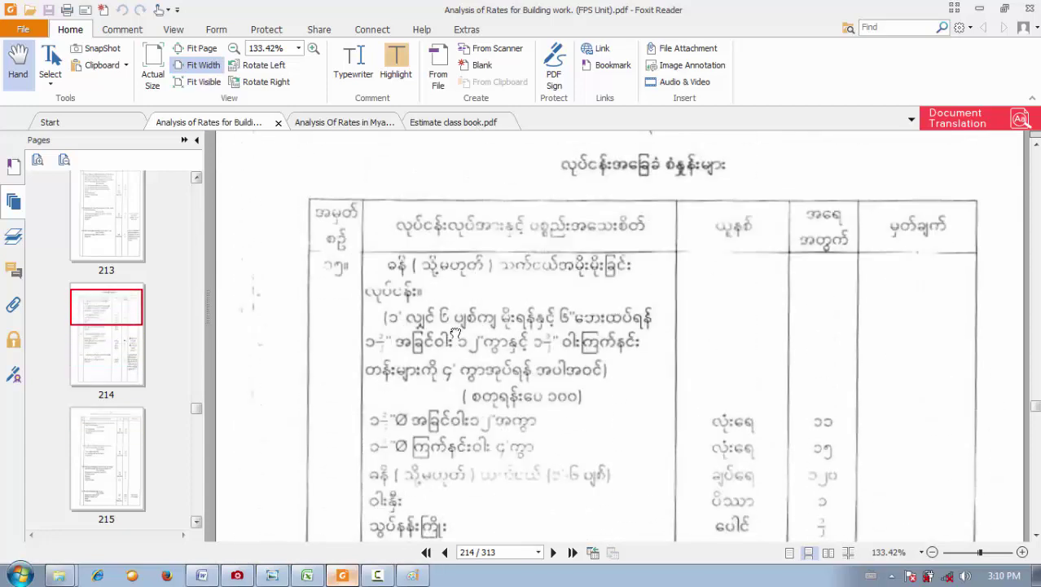
{"action": "scroll", "coordinate": [440, 228], "scroll_direction": "up", "scroll_amount": 10}
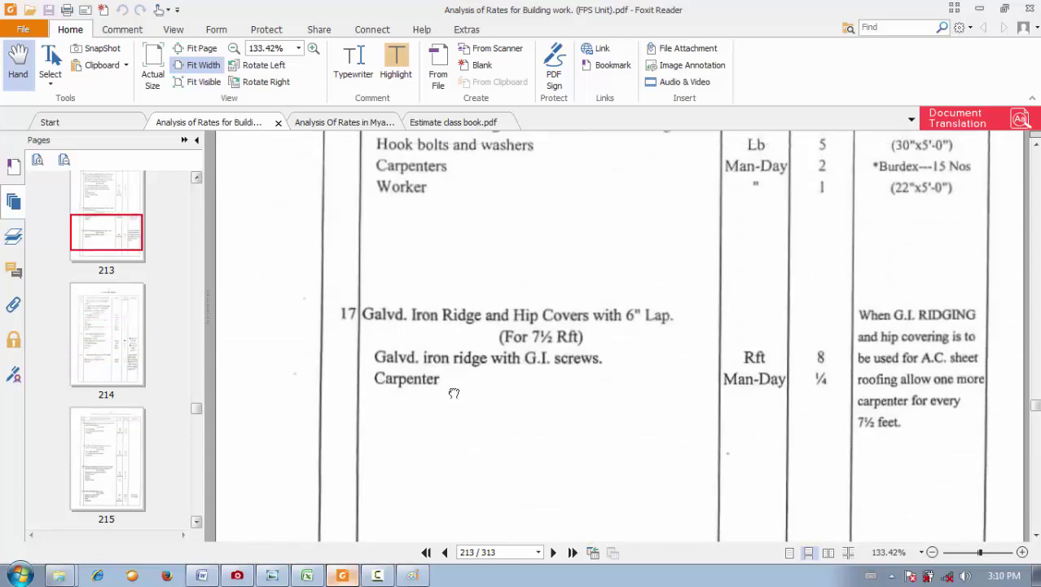
{"action": "scroll", "coordinate": [450, 349], "scroll_direction": "down", "scroll_amount": 3}
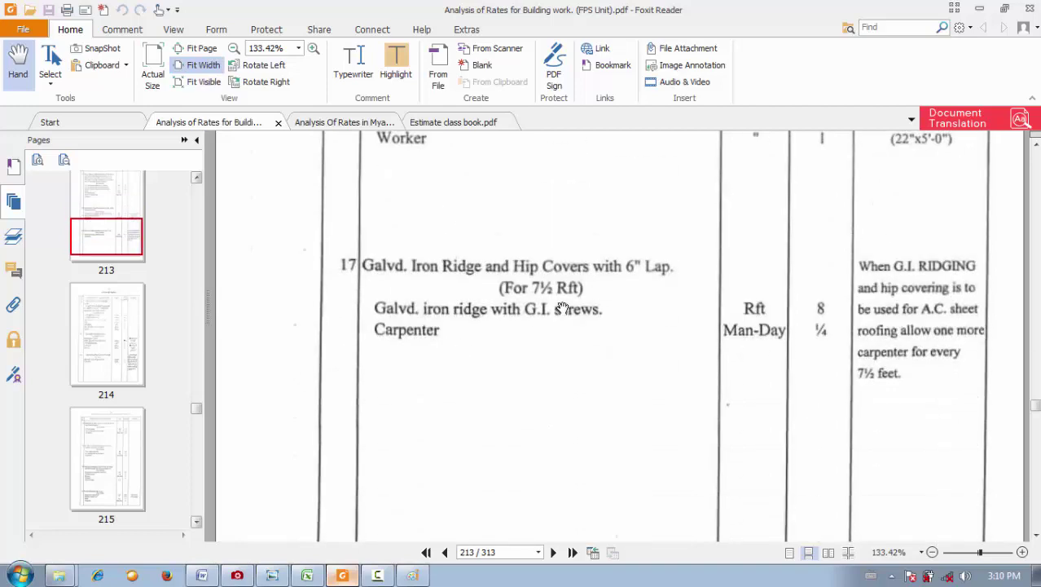
{"action": "scroll", "coordinate": [558, 307], "scroll_direction": "down", "scroll_amount": 10}
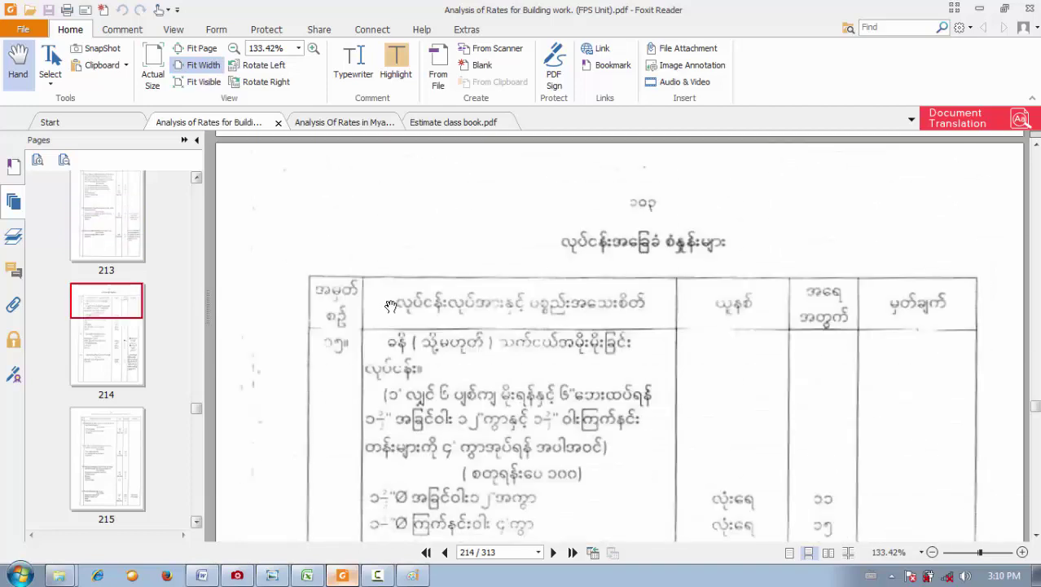
{"action": "scroll", "coordinate": [383, 304], "scroll_direction": "down", "scroll_amount": 2}
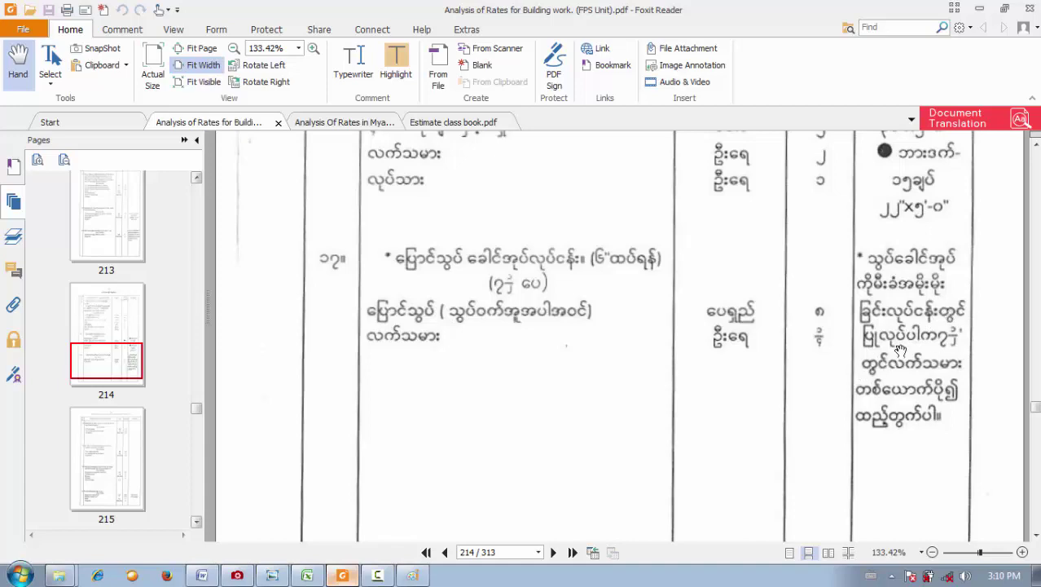
{"action": "scroll", "coordinate": [550, 277], "scroll_direction": "down", "scroll_amount": 10}
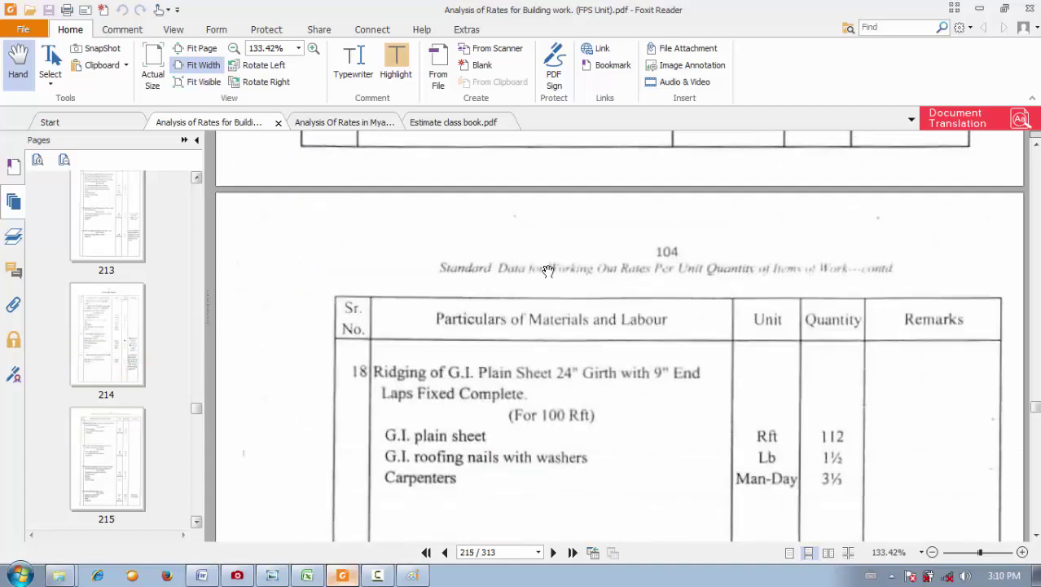
{"action": "scroll", "coordinate": [548, 270], "scroll_direction": "up", "scroll_amount": 3}
{"action": "scroll", "coordinate": [529, 245], "scroll_direction": "down", "scroll_amount": 4}
{"action": "scroll", "coordinate": [521, 230], "scroll_direction": "down", "scroll_amount": 8}
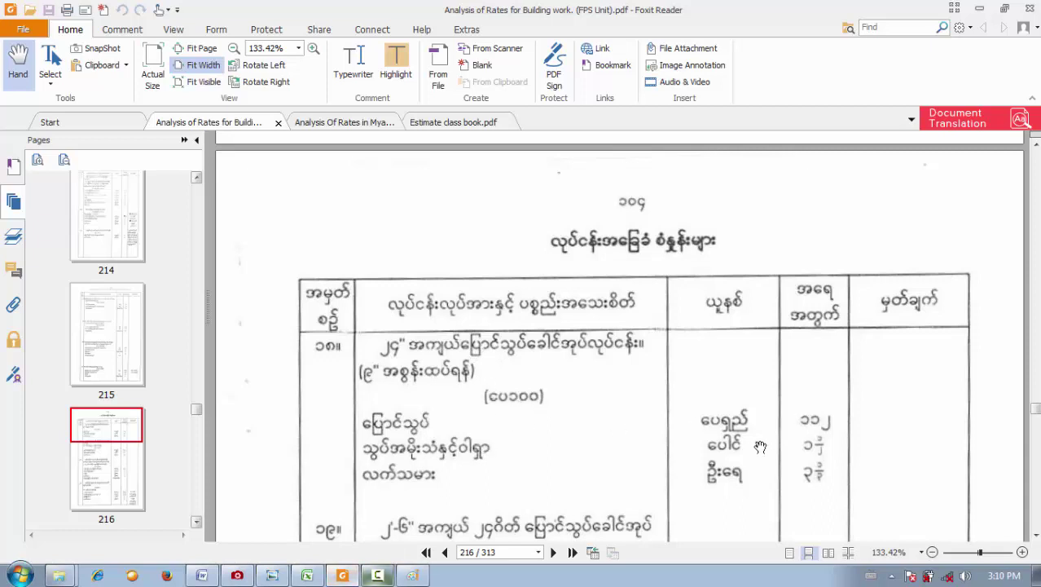
- Switch to Excel, change the colour plain sheet ridge quantity in C121 to =C119*112/100, and check it against C119
{"action": "left_click", "coordinate": [308, 575]}
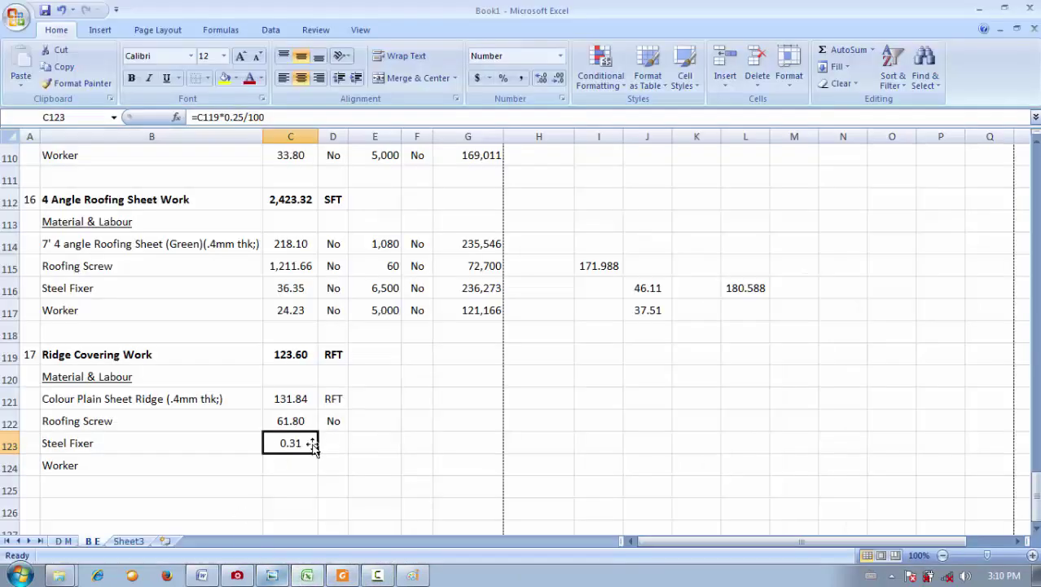
{"action": "left_click", "coordinate": [279, 403]}
{"action": "left_click", "coordinate": [275, 116]}
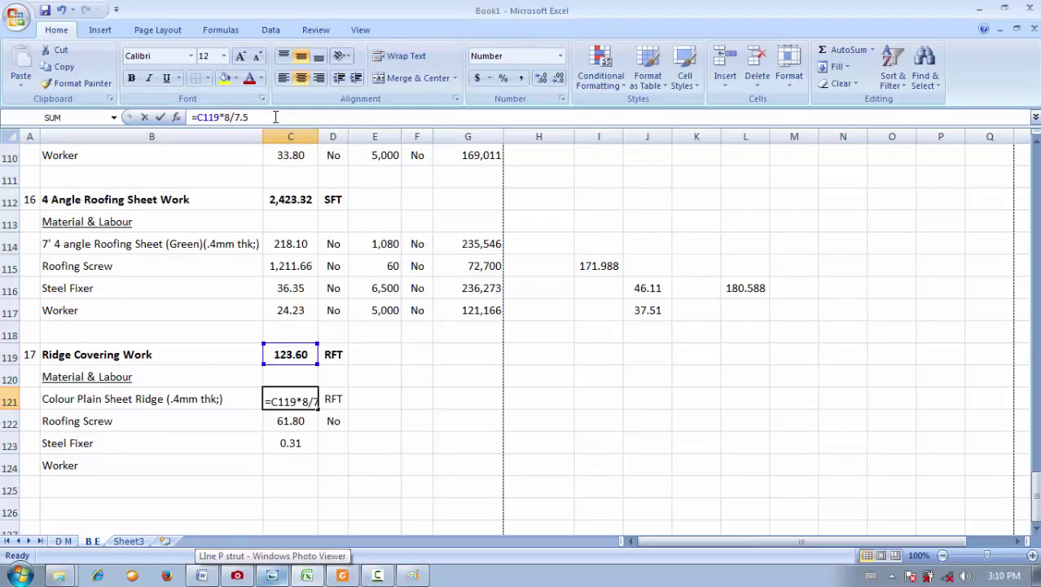
{"action": "key", "text": "BackSpace"}
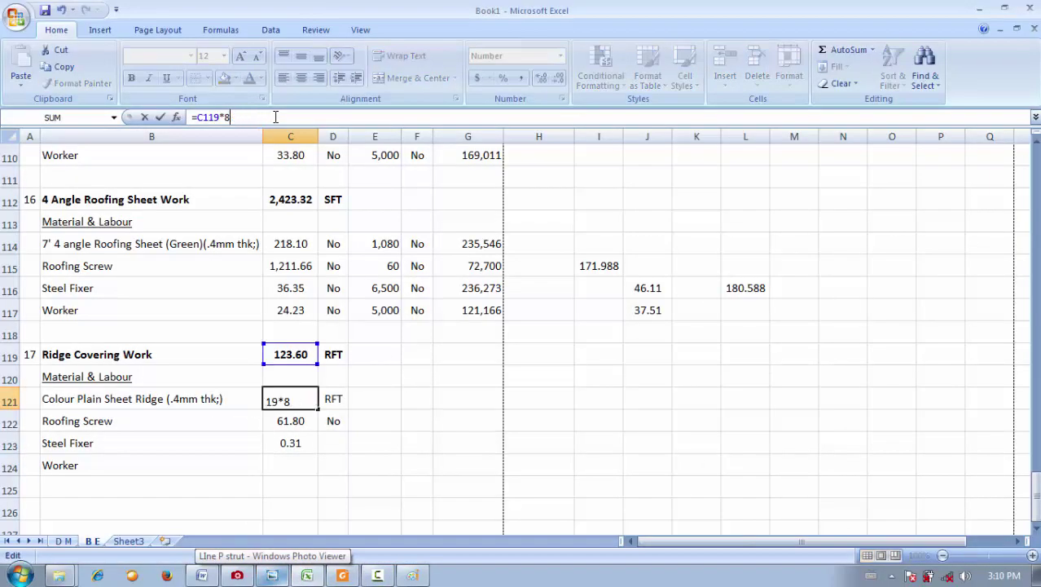
{"action": "type", "text": "112"}
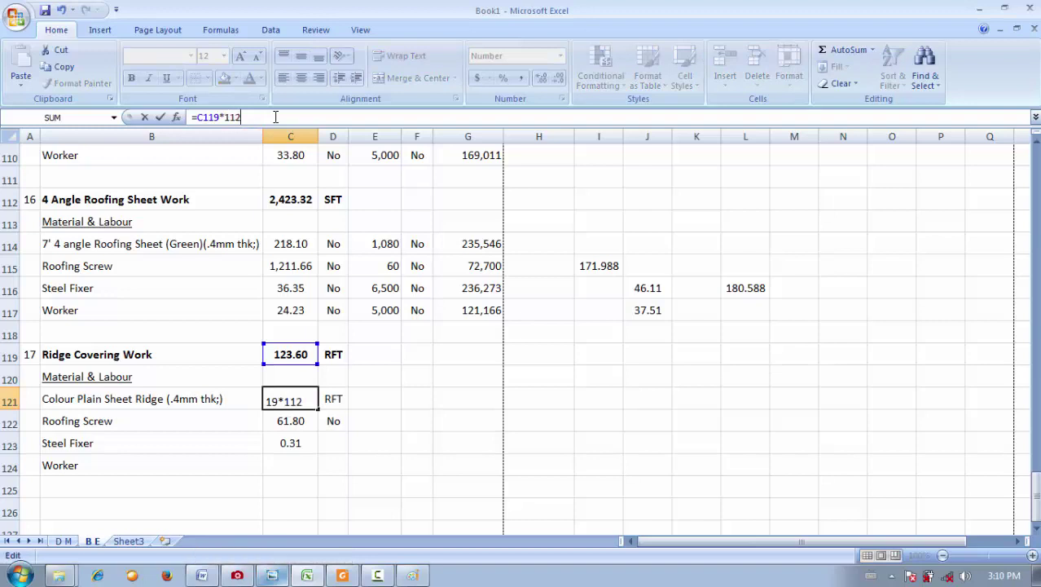
{"action": "type", "text": "/100"}
{"action": "key", "text": "Return"}
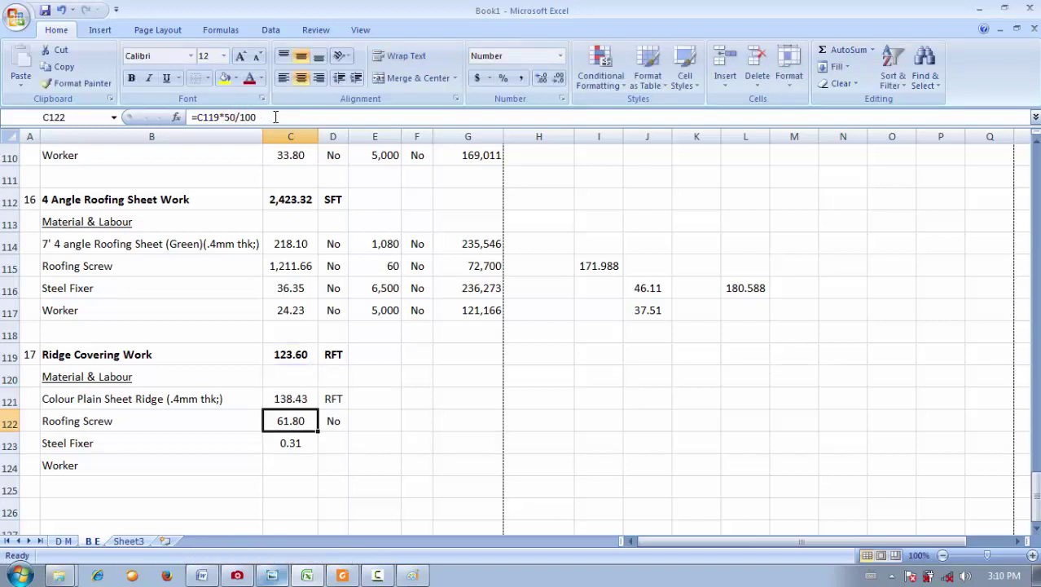
{"action": "left_click", "coordinate": [275, 397]}
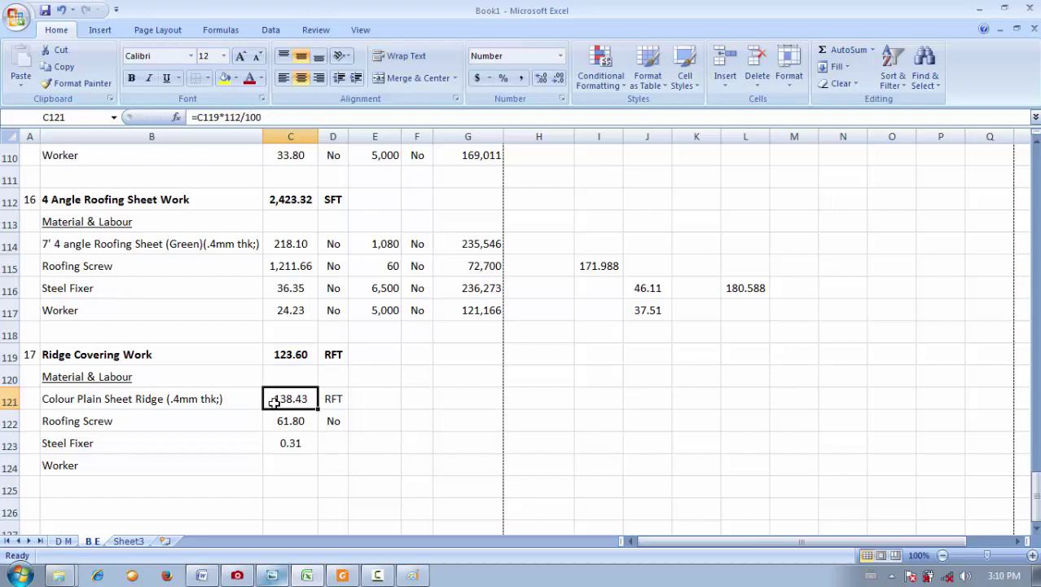
{"action": "left_click", "coordinate": [287, 355]}
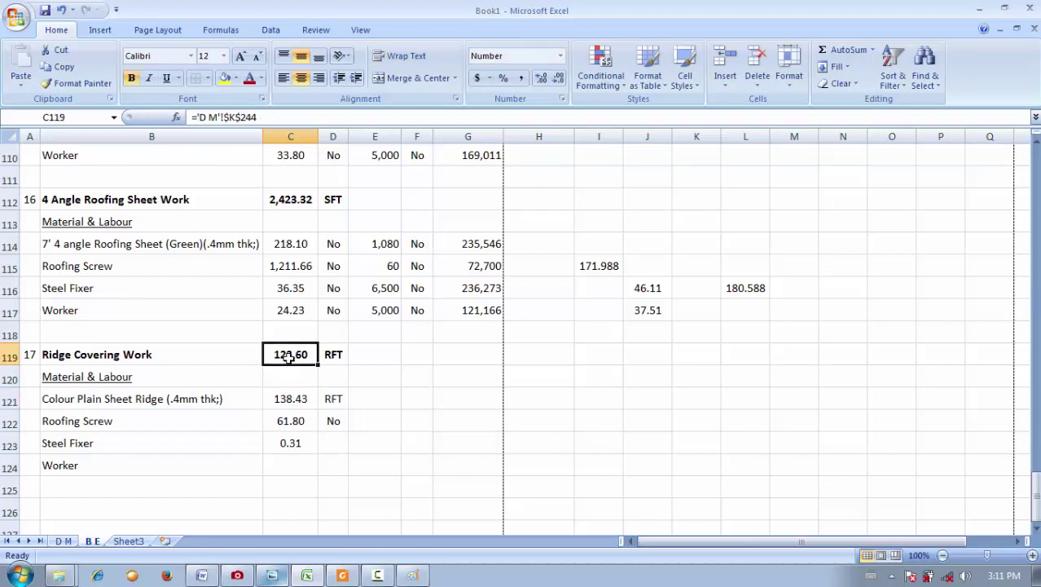
{"action": "left_click", "coordinate": [294, 401]}
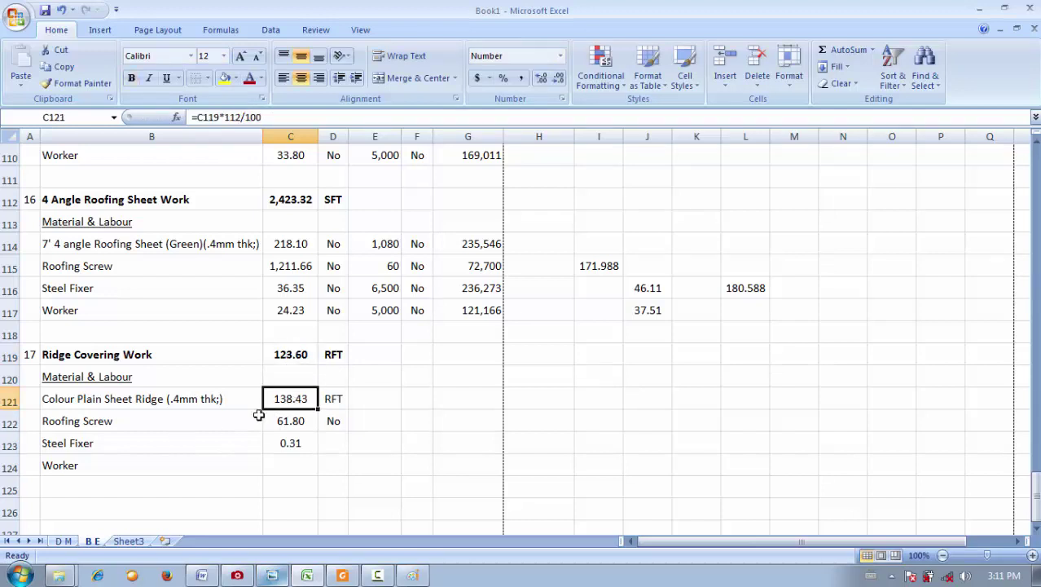
- Check item 18's labour quantity on page 216 in Foxit Reader and change Excel's steel fixer formula in C123 to =C119*3.33/100
{"action": "left_click", "coordinate": [290, 422]}
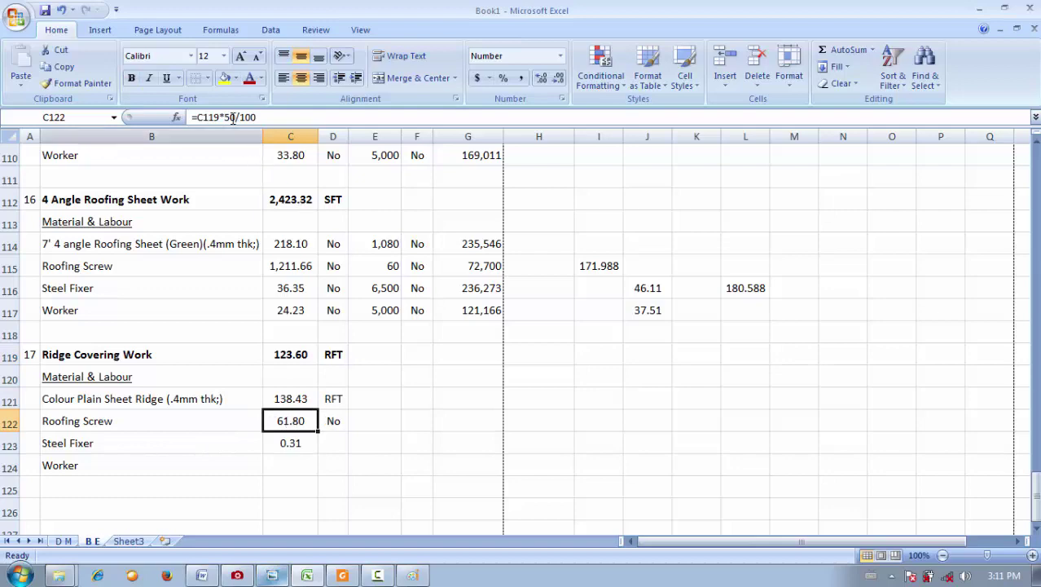
{"action": "left_click", "coordinate": [284, 440]}
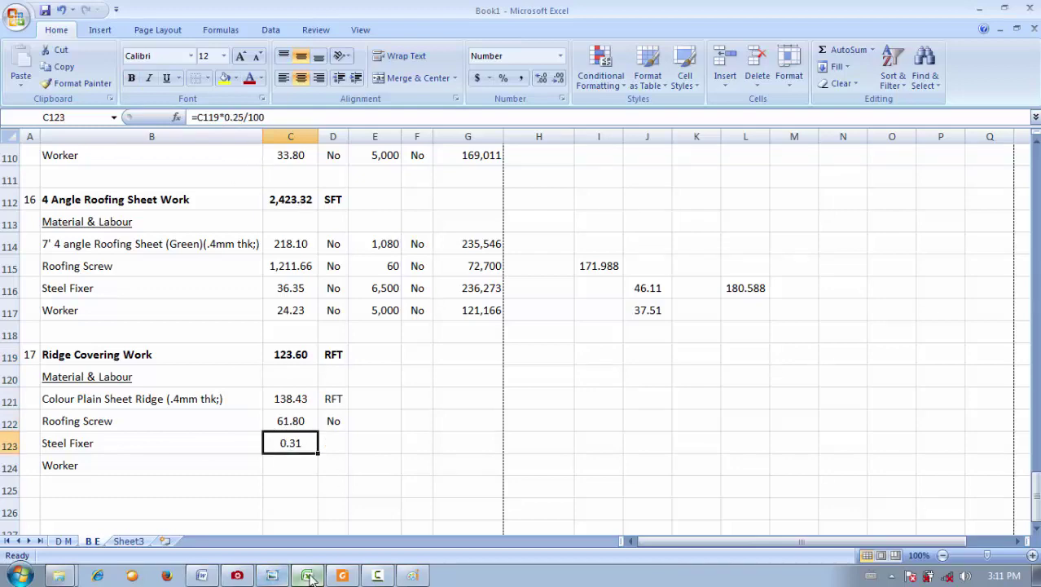
{"action": "left_click", "coordinate": [336, 575]}
{"action": "left_click", "coordinate": [334, 576]}
{"action": "left_click", "coordinate": [334, 576]}
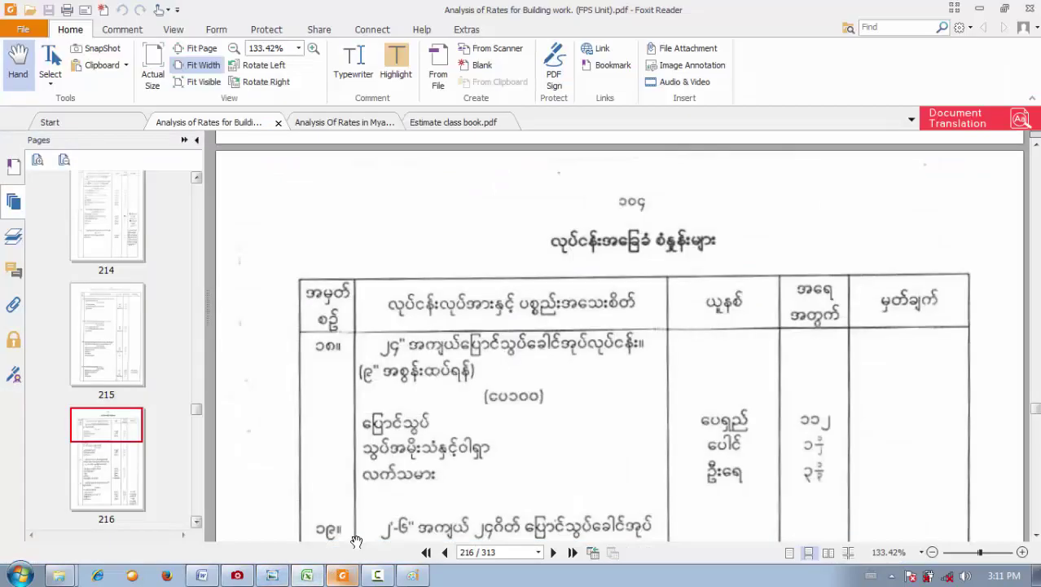
{"action": "scroll", "coordinate": [563, 451], "scroll_direction": "down", "scroll_amount": 3}
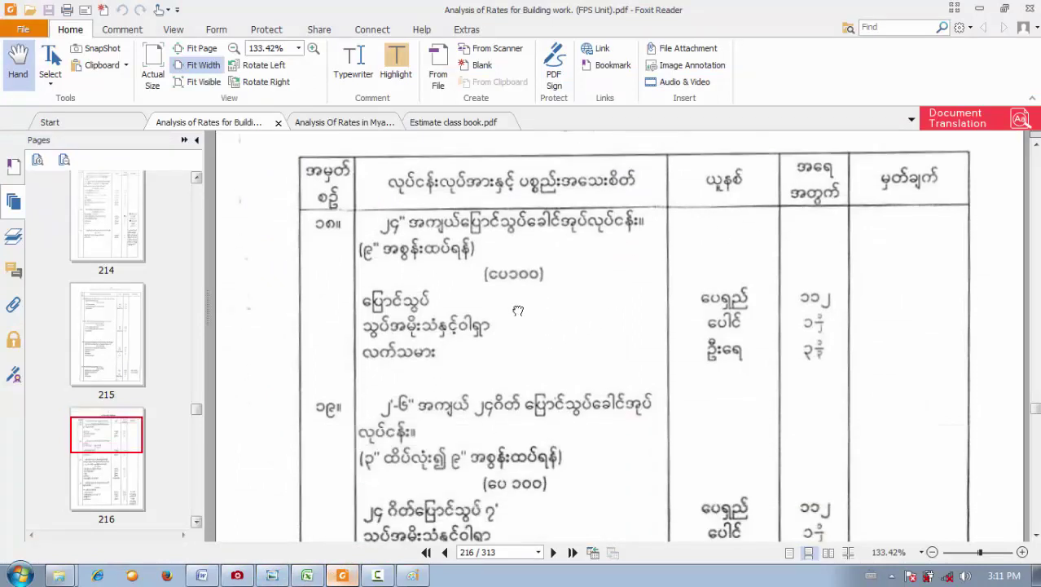
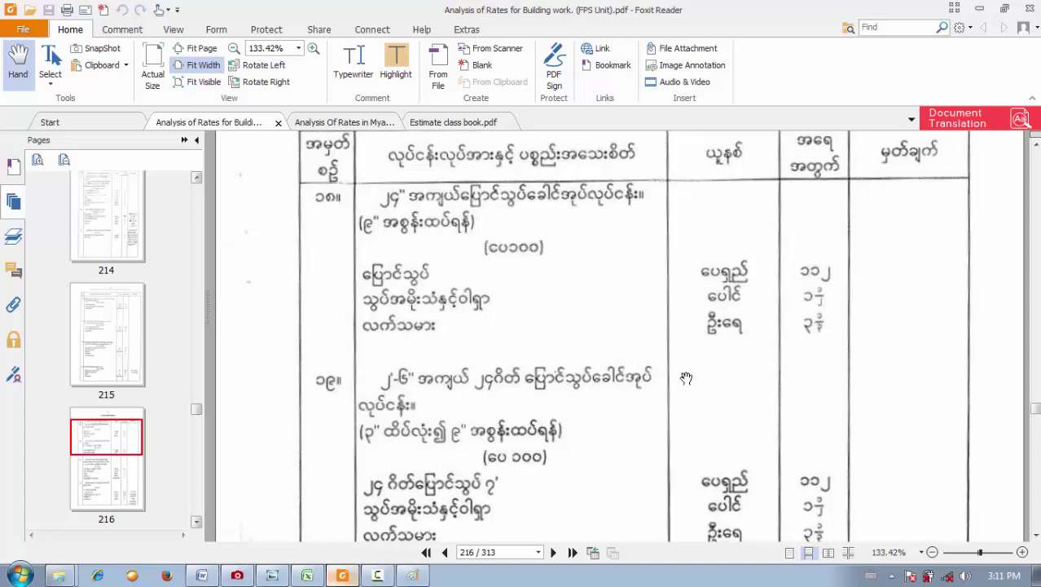
{"action": "left_click", "coordinate": [307, 576]}
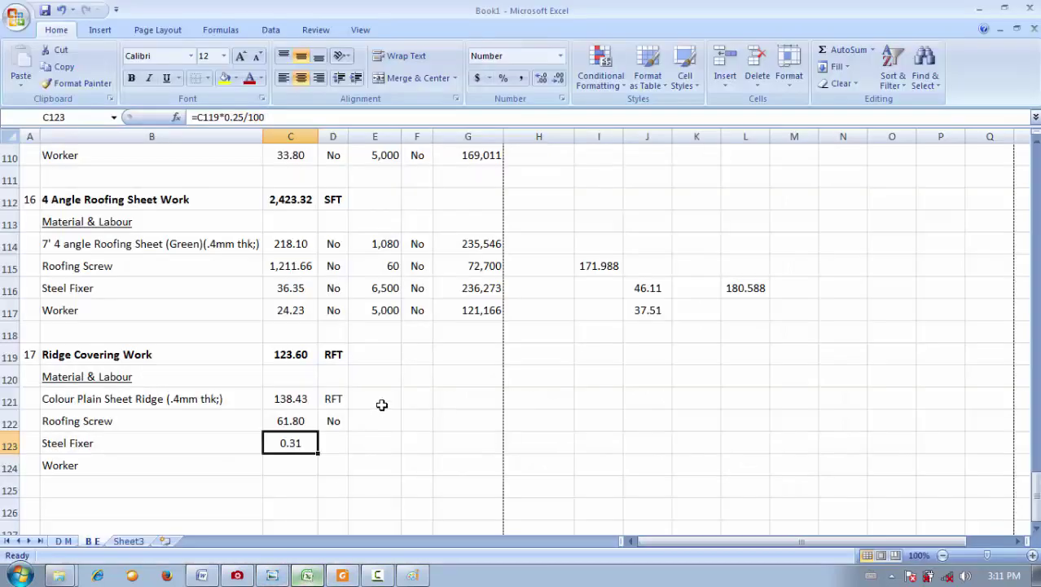
{"action": "left_click", "coordinate": [244, 116]}
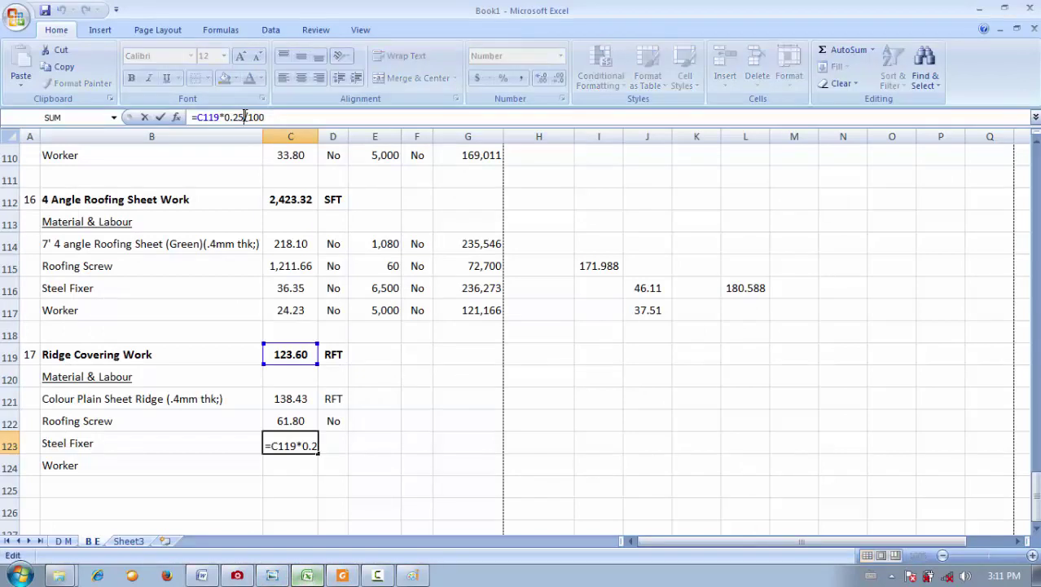
{"action": "key", "text": "BackSpace"}
{"action": "key", "text": "BackSpace"}
{"action": "key", "text": "BackSpace"}
{"action": "key", "text": "BackSpace"}
{"action": "type", "text": "3.33"}
{"action": "key", "text": "Return"}
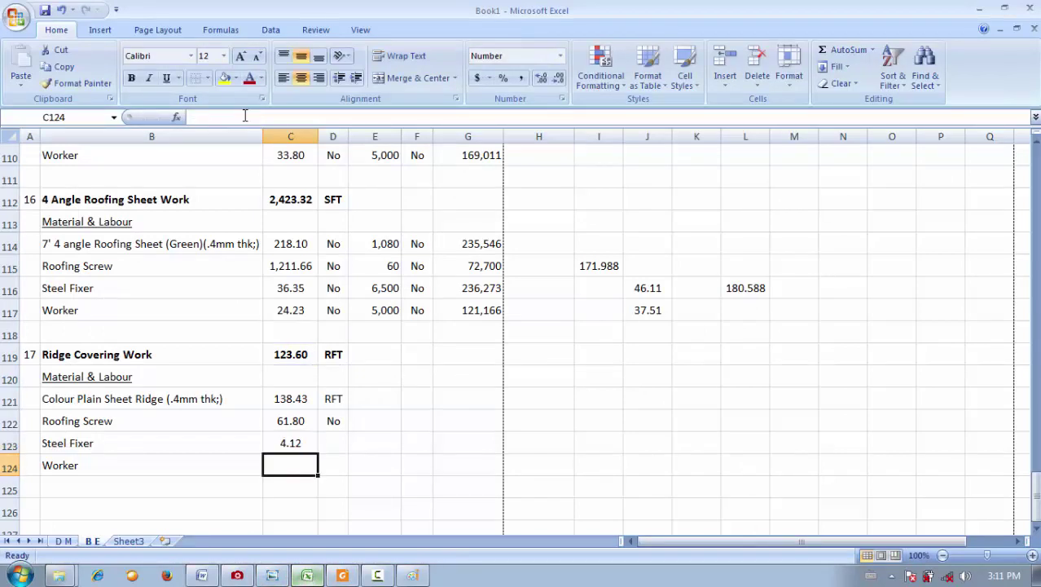
- Check Excel's steel fixer quantity in C123 against item 18, ridging of G.I. plain sheet, on pages 215 and 216 in Foxit Reader
{"action": "left_click", "coordinate": [296, 443]}
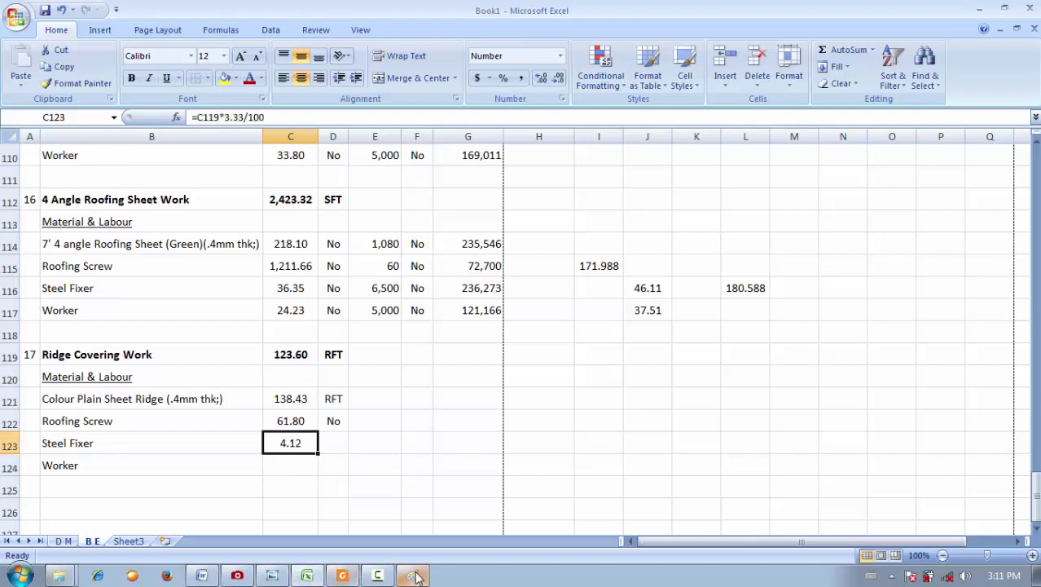
{"action": "left_click", "coordinate": [342, 576]}
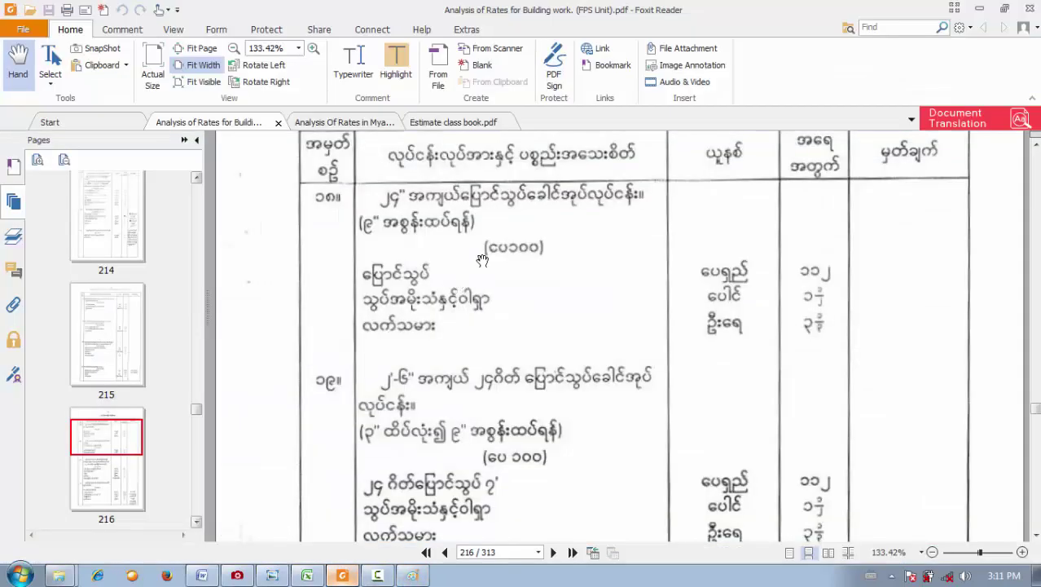
{"action": "scroll", "coordinate": [481, 244], "scroll_direction": "up", "scroll_amount": 2}
{"action": "scroll", "coordinate": [483, 225], "scroll_direction": "up", "scroll_amount": 10}
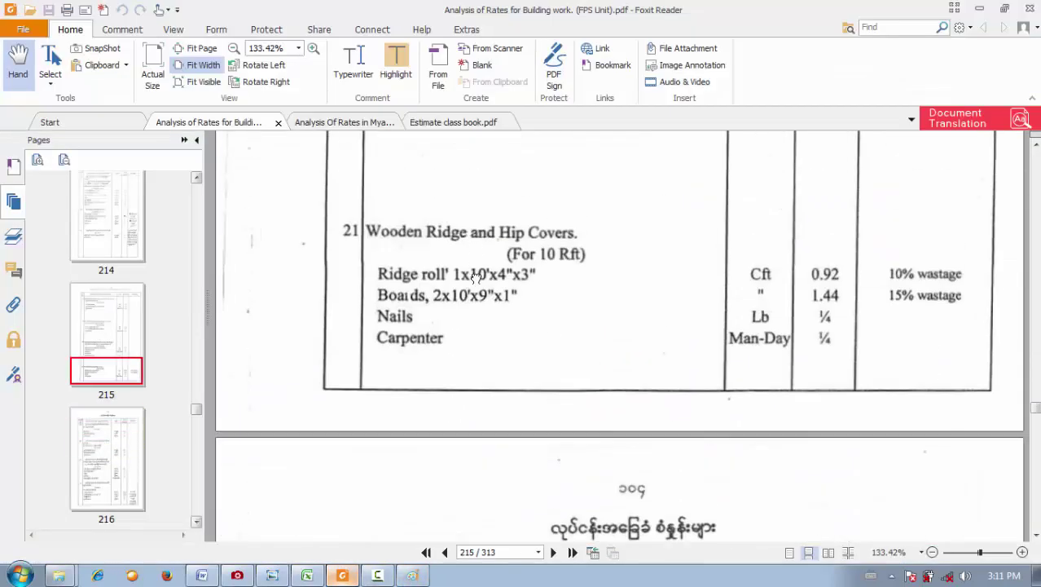
{"action": "scroll", "coordinate": [480, 348], "scroll_direction": "up", "scroll_amount": 4}
{"action": "scroll", "coordinate": [480, 348], "scroll_direction": "down", "scroll_amount": 3}
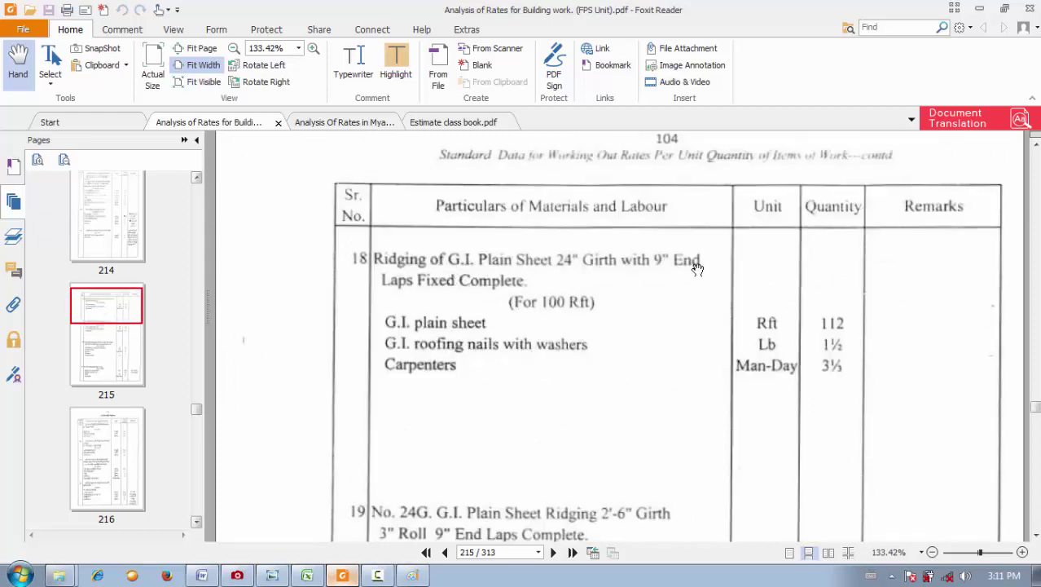
{"action": "scroll", "coordinate": [454, 310], "scroll_direction": "down", "scroll_amount": 5}
{"action": "scroll", "coordinate": [421, 295], "scroll_direction": "up", "scroll_amount": 7}
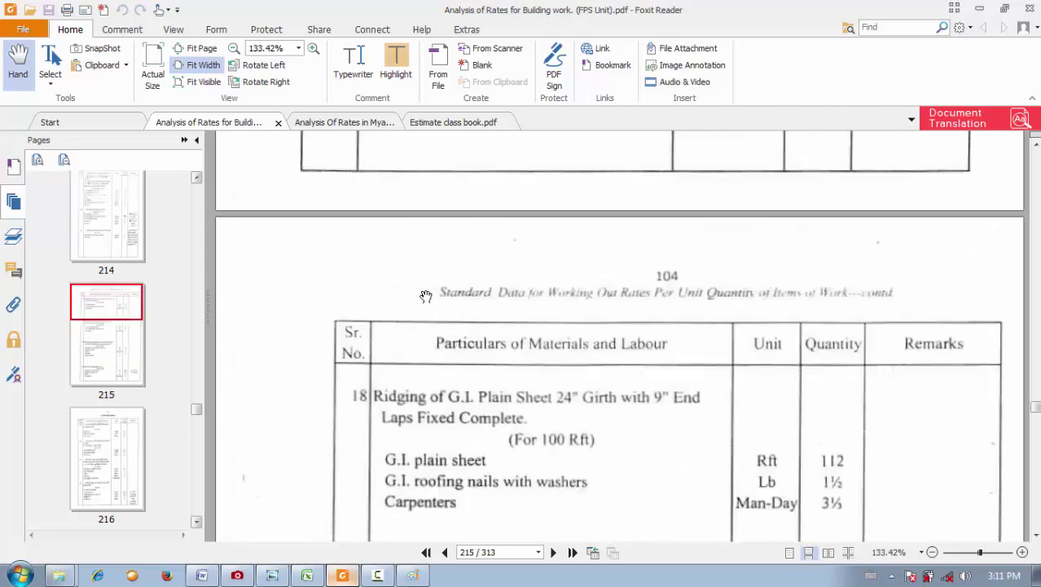
{"action": "scroll", "coordinate": [488, 393], "scroll_direction": "down", "scroll_amount": 3}
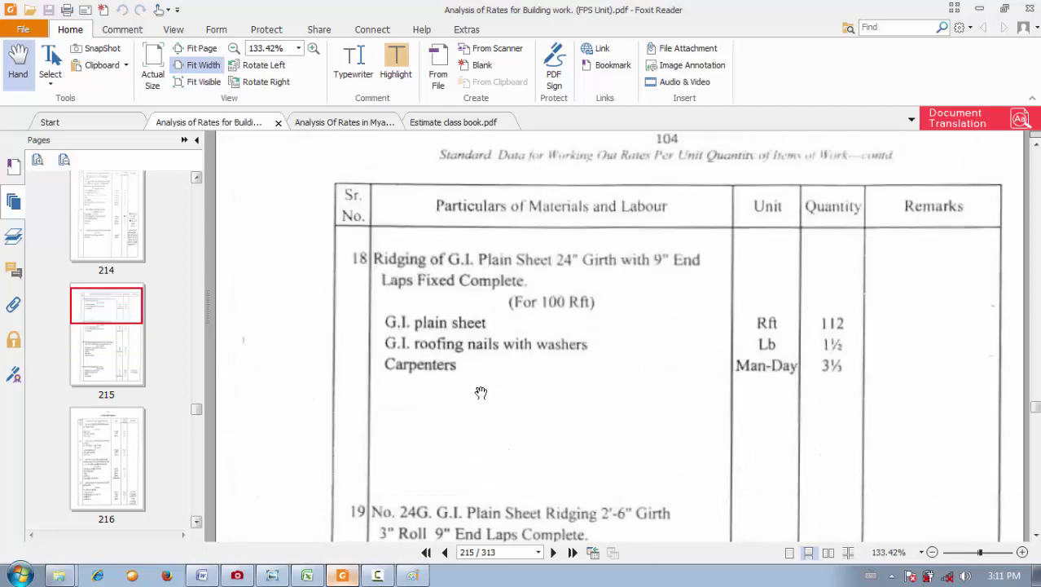
- Switch to Excel and paste the D M sheet's item 18 number and 8"x1" Eave & Verge Board title as linked cells at A126 on B E
{"action": "left_click", "coordinate": [307, 575]}
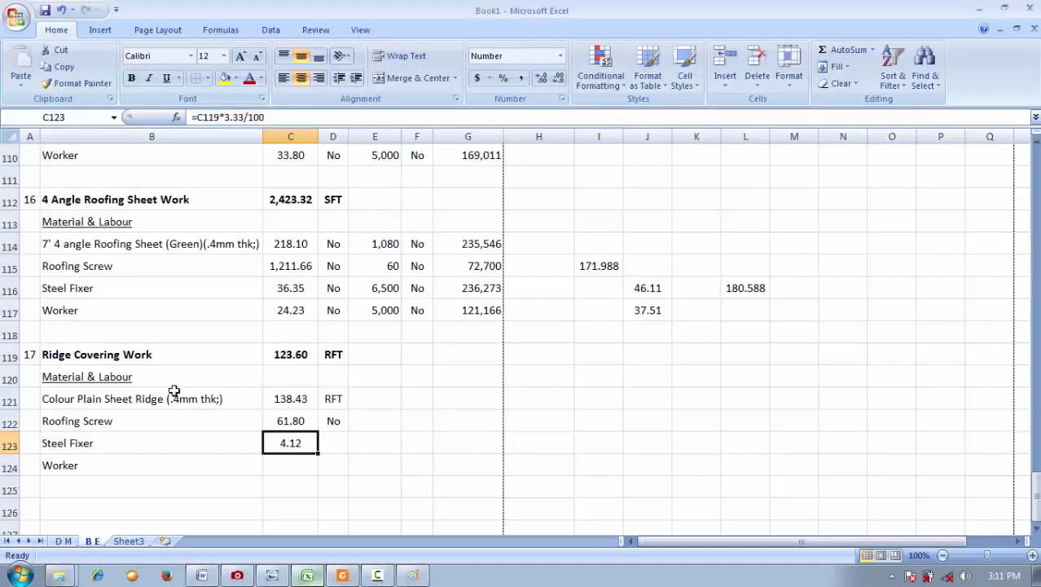
{"action": "scroll", "coordinate": [167, 385], "scroll_direction": "down", "scroll_amount": 4}
{"action": "scroll", "coordinate": [156, 388], "scroll_direction": "up", "scroll_amount": 3}
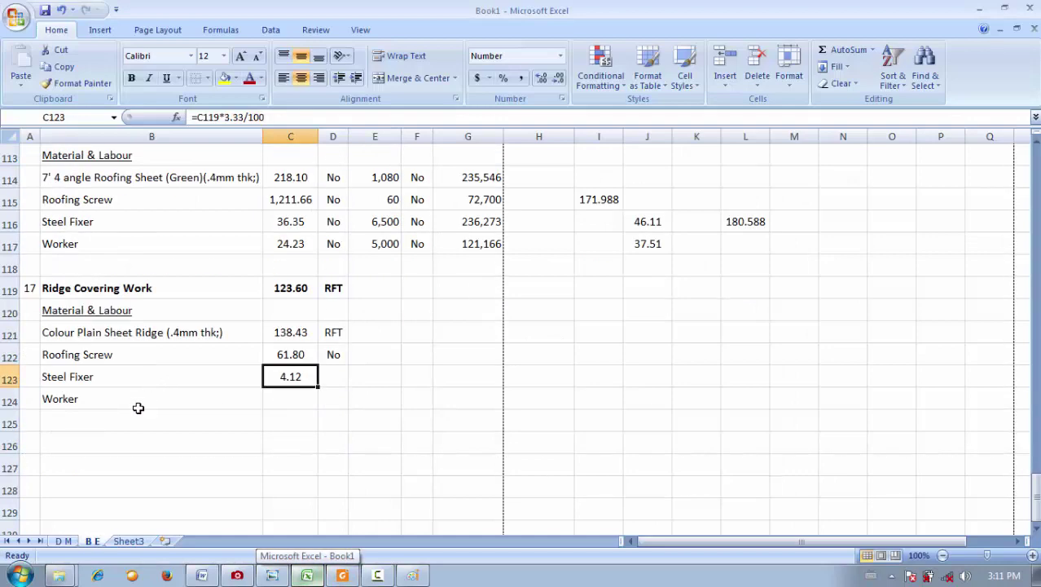
{"action": "left_click", "coordinate": [37, 446]}
{"action": "left_click", "coordinate": [63, 540]}
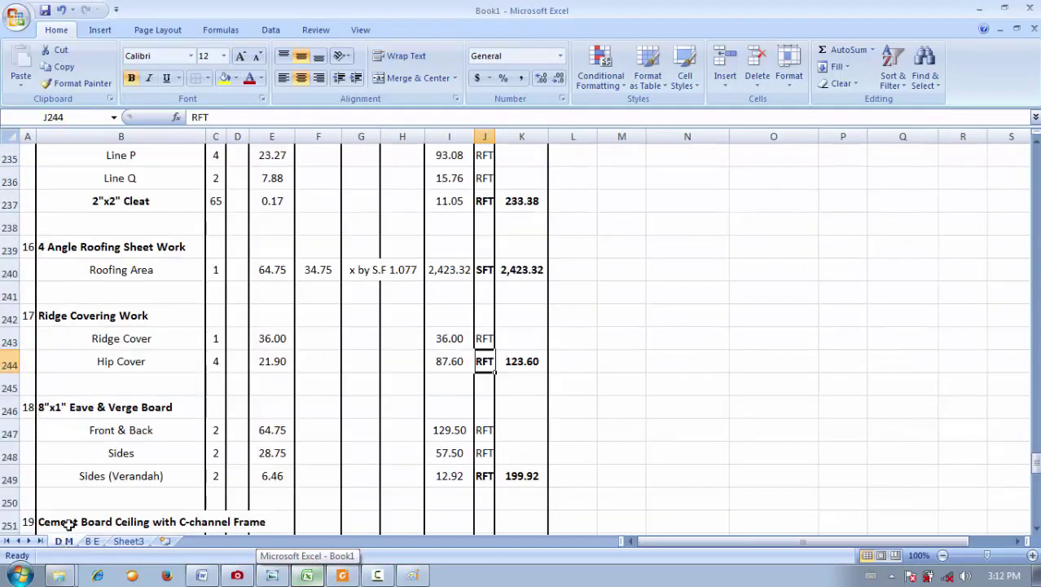
{"action": "left_click_drag", "start_coordinate": [174, 413], "coordinate": [27, 410]}
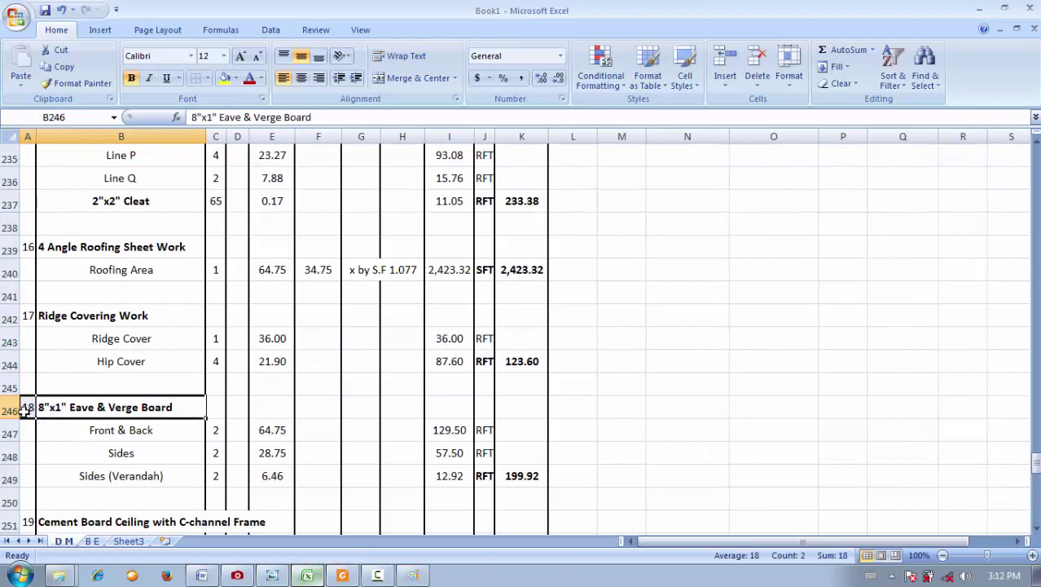
{"action": "key", "text": "ctrl+c"}
{"action": "left_click", "coordinate": [91, 541]}
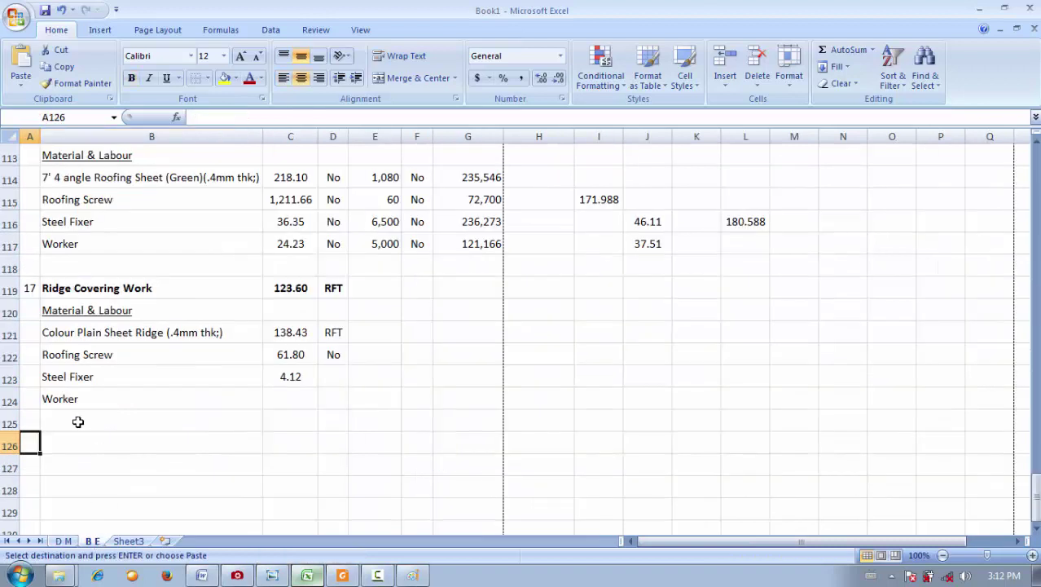
{"action": "key", "text": "ctrl+v"}
{"action": "left_click", "coordinate": [272, 464]}
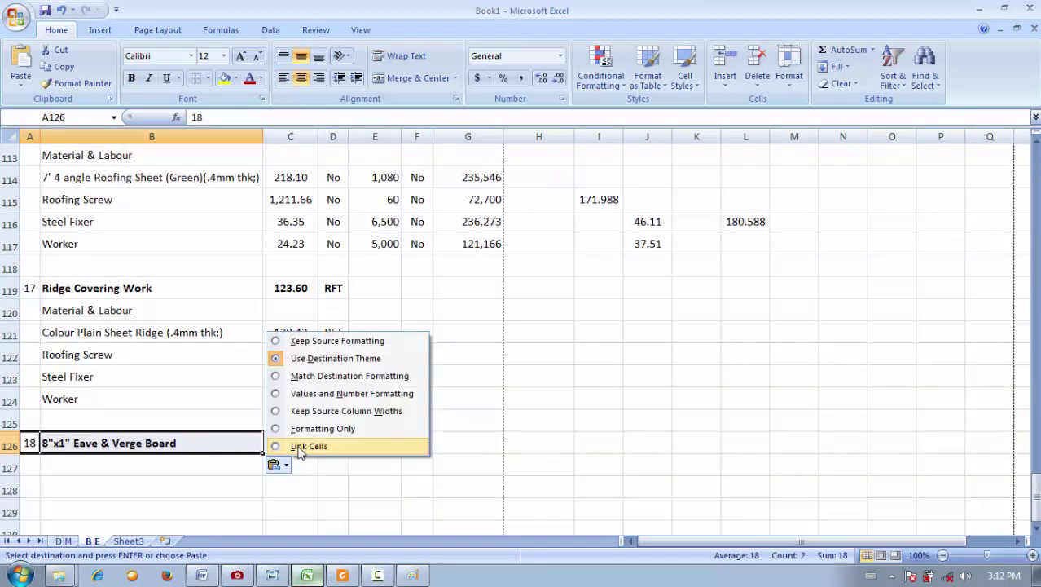
{"action": "left_click", "coordinate": [298, 445]}
- Link C126 on the B E sheet to the Eave & Verge Board total in K249 of the D M sheet
{"action": "left_click", "coordinate": [291, 447]}
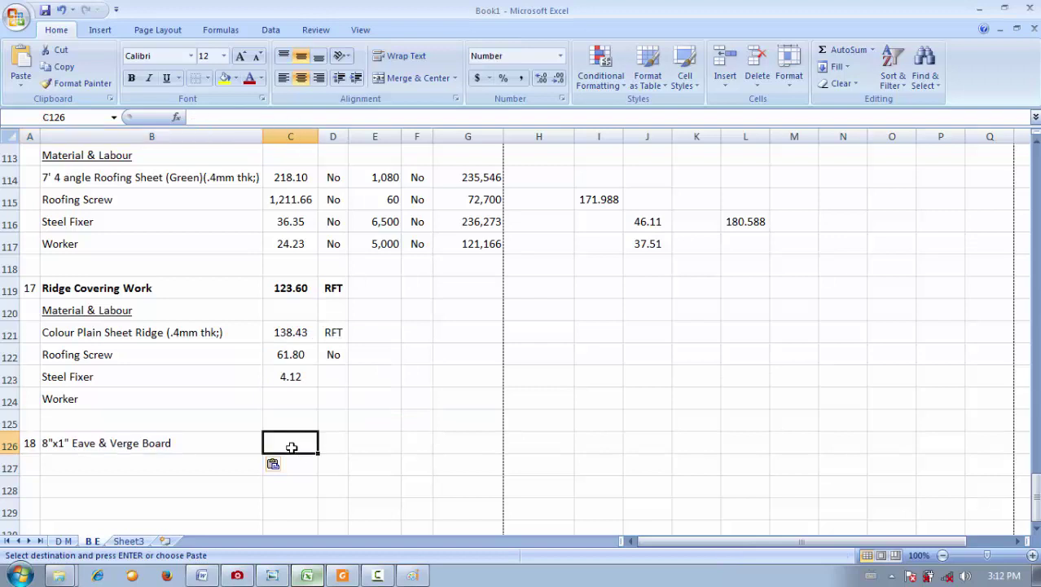
{"action": "left_click", "coordinate": [64, 542]}
{"action": "left_click", "coordinate": [517, 476]}
{"action": "key", "text": "ctrl+c"}
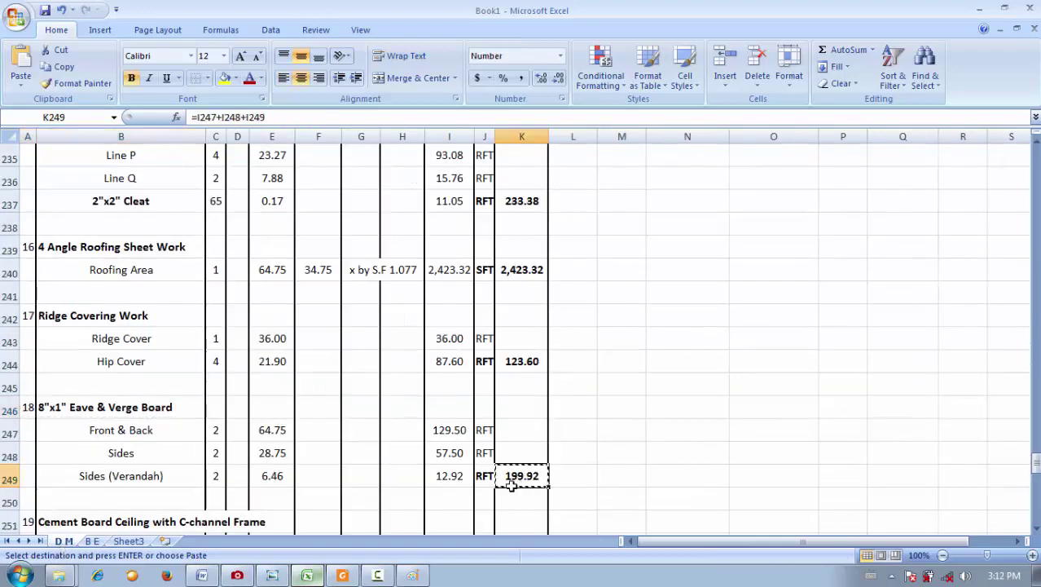
{"action": "left_click", "coordinate": [91, 541]}
{"action": "key", "text": "ctrl+v"}
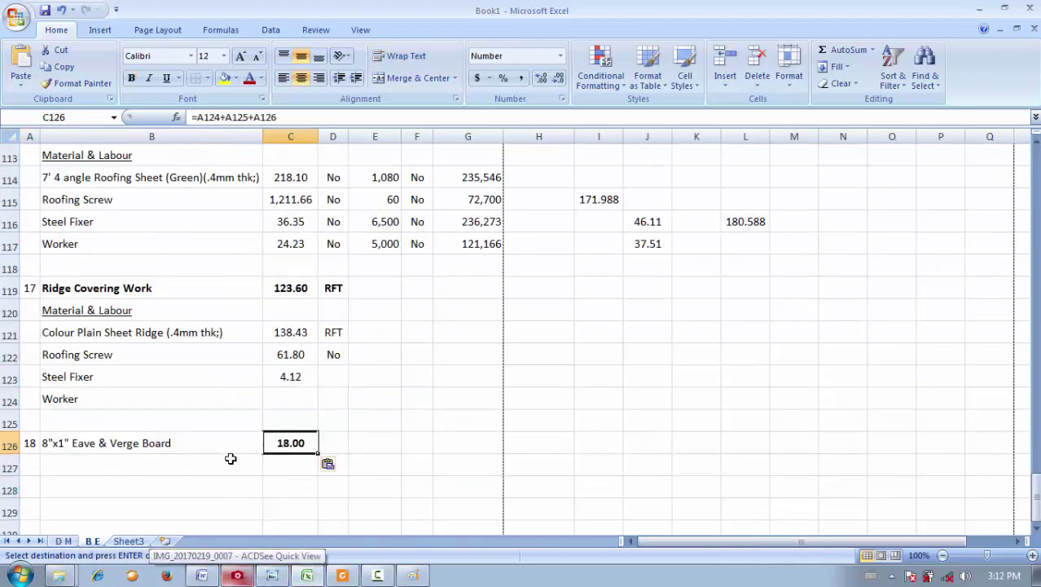
{"action": "left_click", "coordinate": [328, 466]}
{"action": "left_click", "coordinate": [348, 444]}
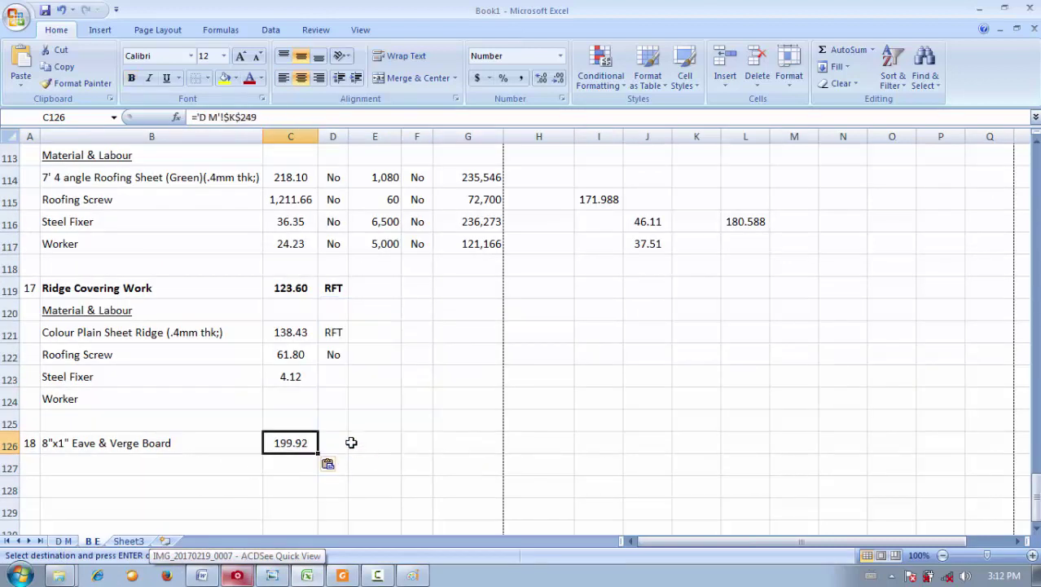
- Link the Eave & Verge Board unit RFT from J249 of the D M sheet into D126 on B E
{"action": "left_click", "coordinate": [350, 442]}
{"action": "left_click", "coordinate": [64, 541]}
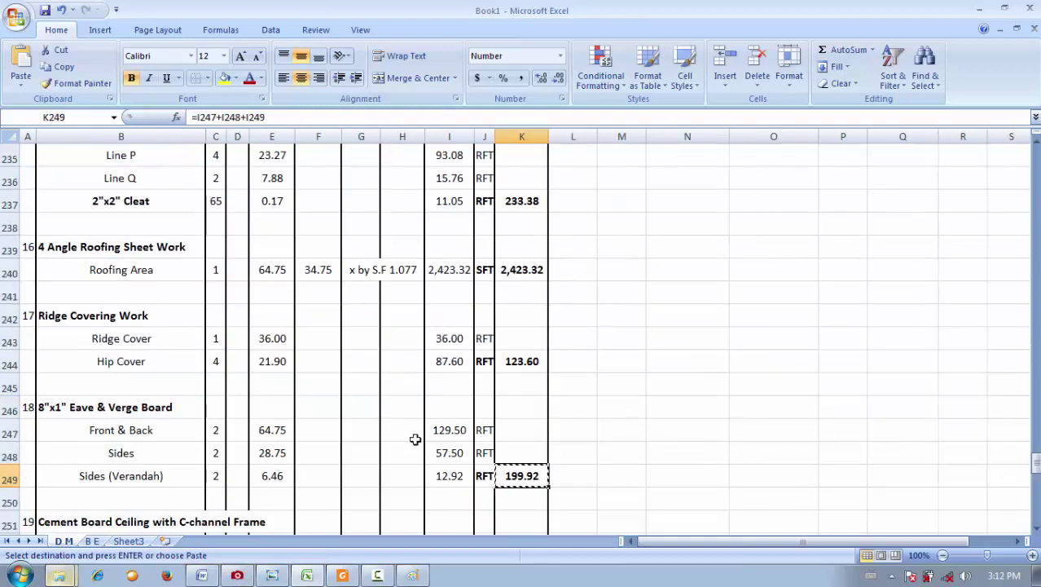
{"action": "left_click", "coordinate": [481, 477]}
{"action": "key", "text": "ctrl+c"}
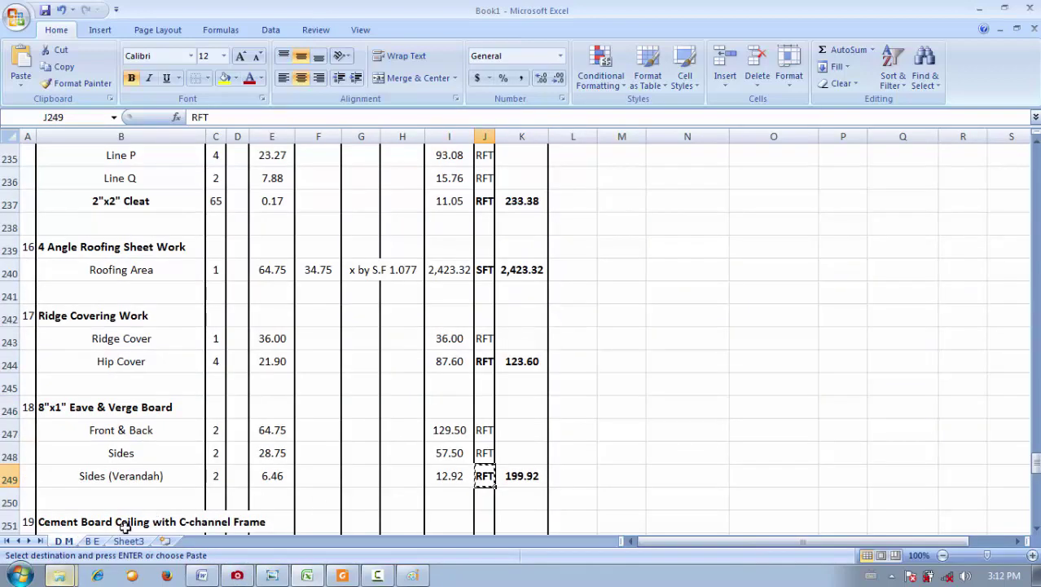
{"action": "left_click", "coordinate": [91, 541]}
{"action": "key", "text": "ctrl+v"}
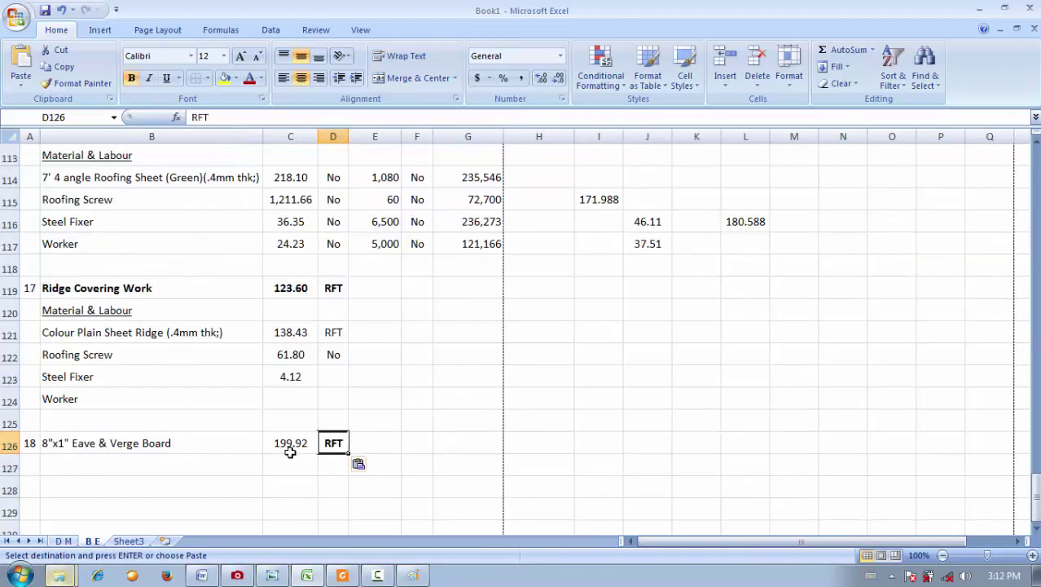
{"action": "left_click", "coordinate": [361, 465]}
{"action": "left_click", "coordinate": [395, 447]}
{"action": "left_click", "coordinate": [191, 463]}
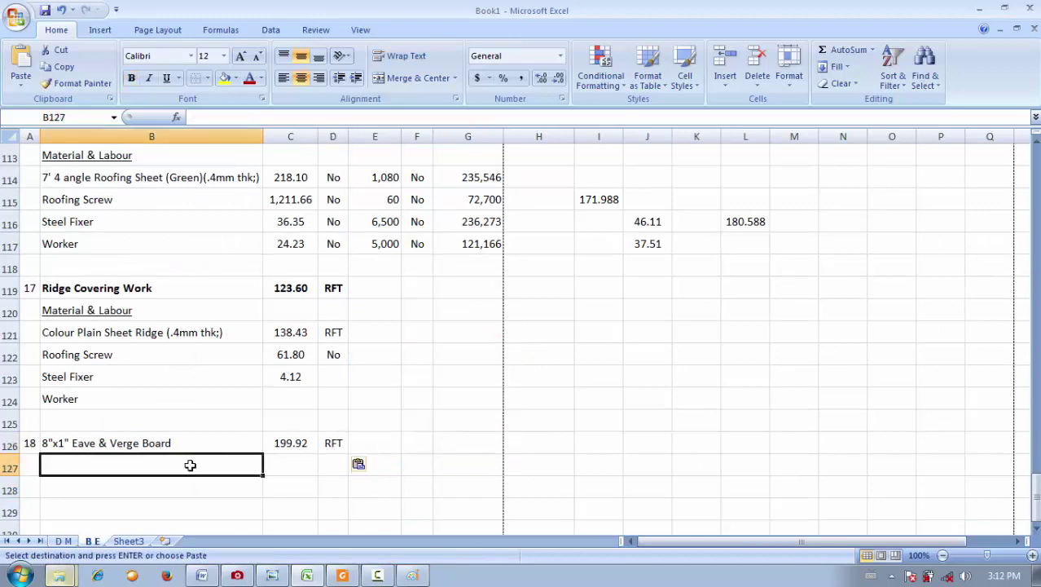
{"action": "scroll", "coordinate": [184, 395], "scroll_direction": "down", "scroll_amount": 1}
{"action": "scroll", "coordinate": [181, 345], "scroll_direction": "down", "scroll_amount": 1}
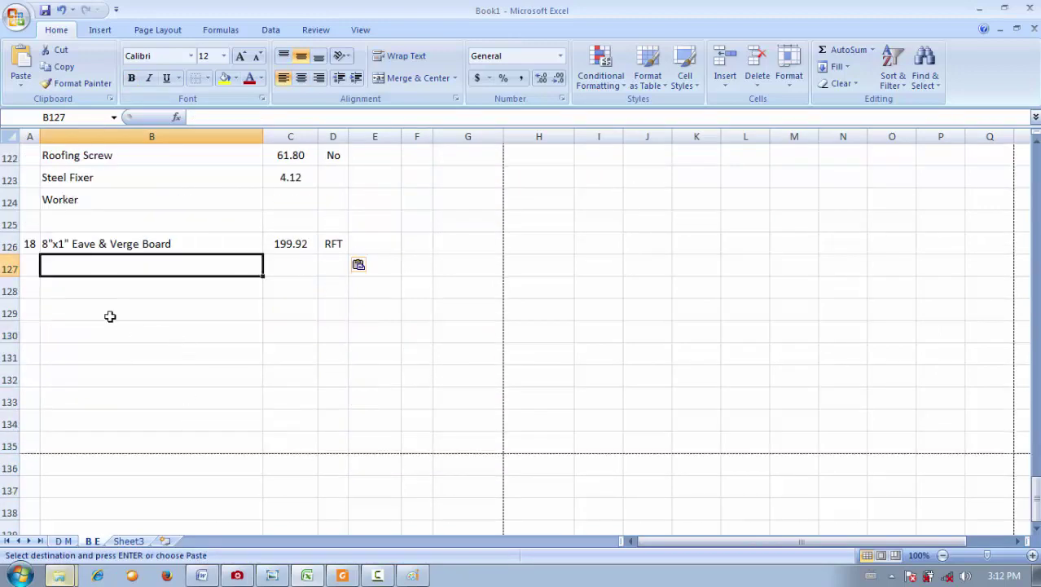
- Switch to Foxit Reader and look up the Roofing schedule's page range in the rate analysis contents on page 7
{"action": "left_click", "coordinate": [344, 573]}
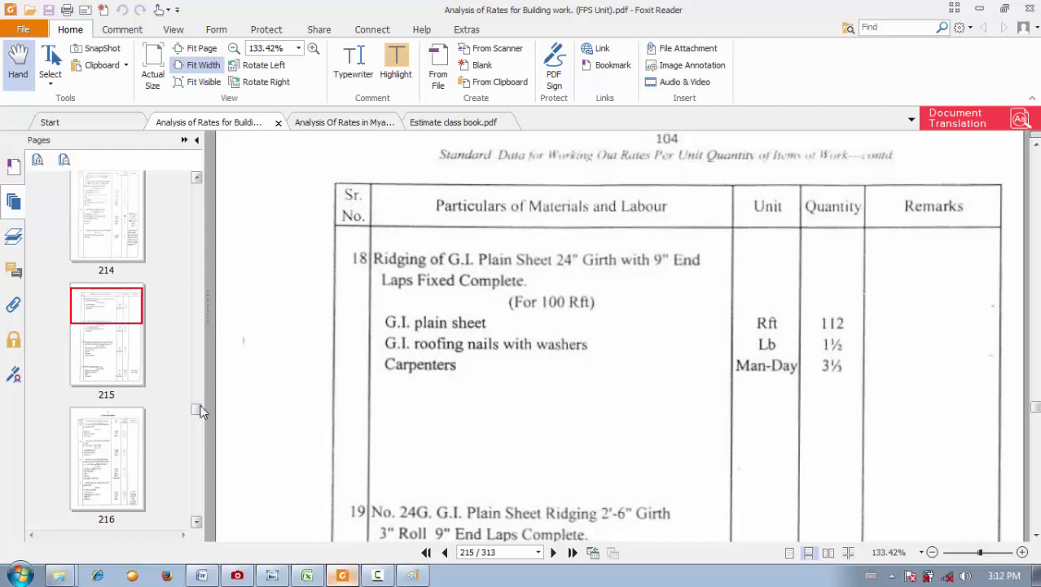
{"action": "scroll", "coordinate": [195, 186], "scroll_direction": "up", "scroll_amount": 2}
{"action": "scroll", "coordinate": [196, 186], "scroll_direction": "up", "scroll_amount": 15}
{"action": "left_click", "coordinate": [130, 351]}
{"action": "scroll", "coordinate": [138, 351], "scroll_direction": "down", "scroll_amount": 3}
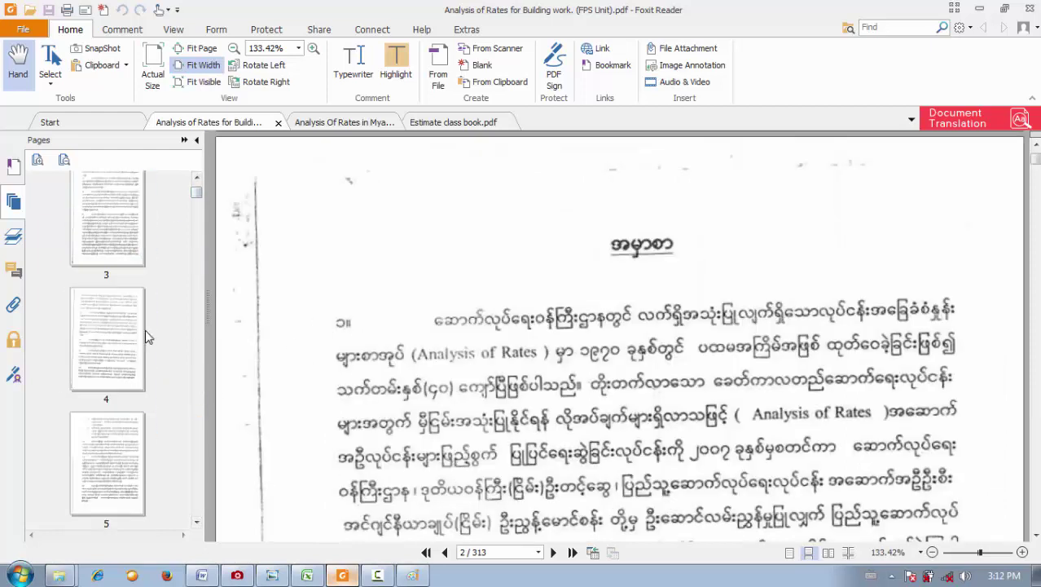
{"action": "scroll", "coordinate": [122, 326], "scroll_direction": "down", "scroll_amount": 2}
{"action": "left_click", "coordinate": [109, 269]}
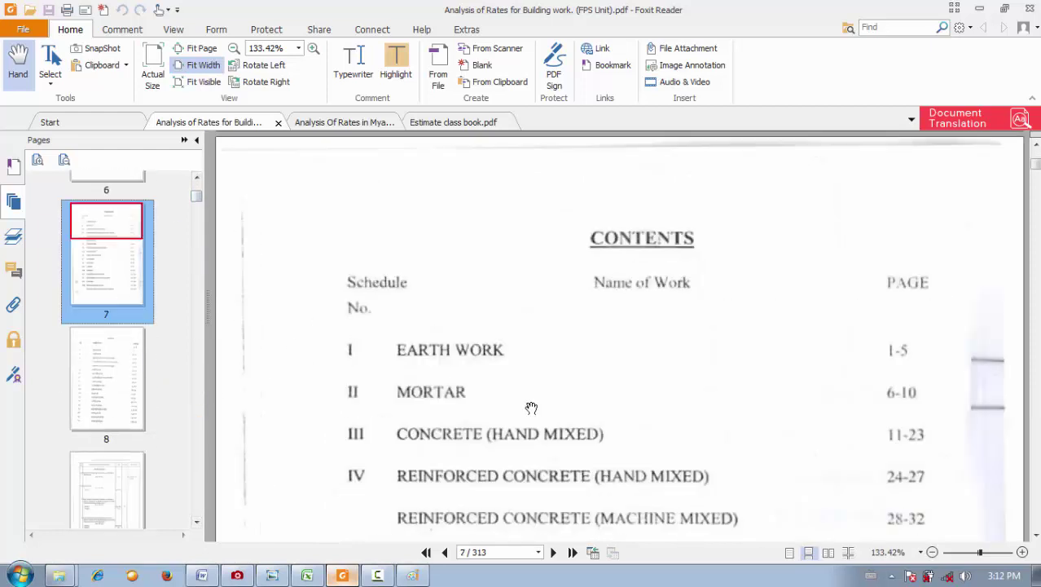
{"action": "scroll", "coordinate": [522, 406], "scroll_direction": "down", "scroll_amount": 3}
{"action": "scroll", "coordinate": [507, 405], "scroll_direction": "down", "scroll_amount": 3}
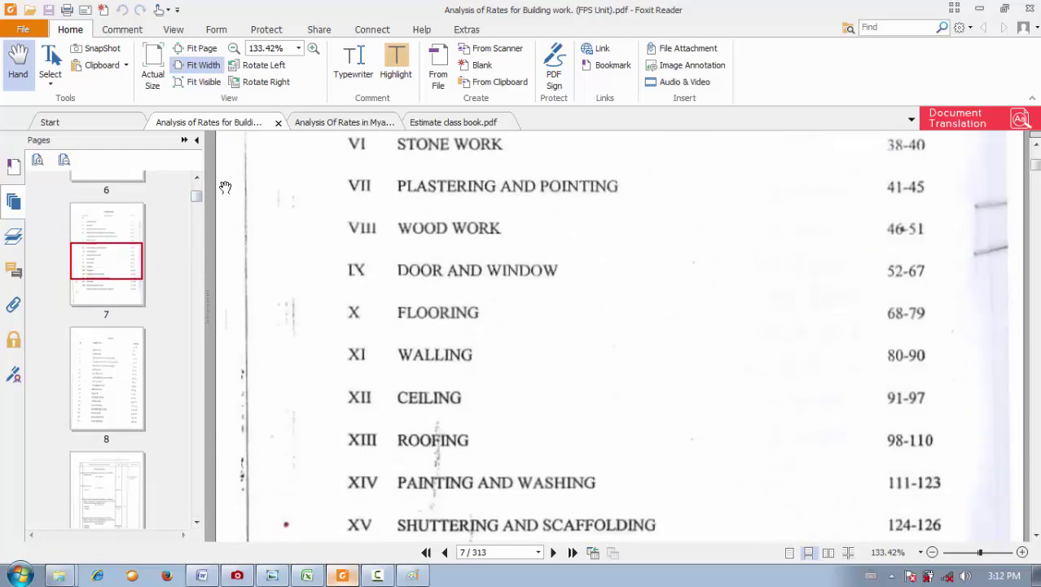
- Open the start of the XIII Roofing schedule, printed page 98, on page 203 of the rate analysis PDF
{"action": "left_click_drag", "start_coordinate": [196, 208], "coordinate": [196, 398]}
{"action": "left_click", "coordinate": [123, 383]}
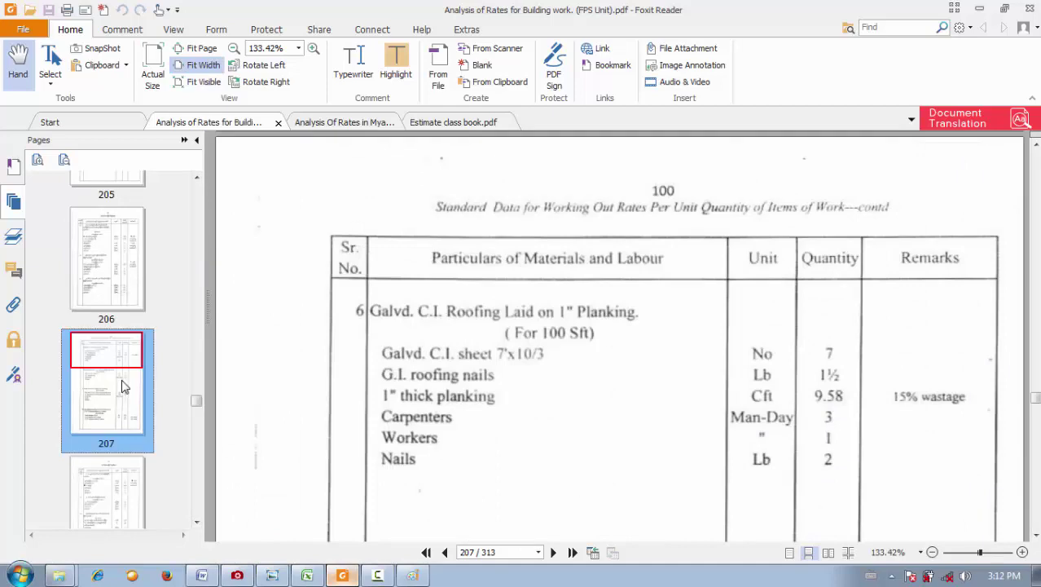
{"action": "scroll", "coordinate": [123, 383], "scroll_direction": "up", "scroll_amount": 5}
{"action": "left_click", "coordinate": [121, 378]}
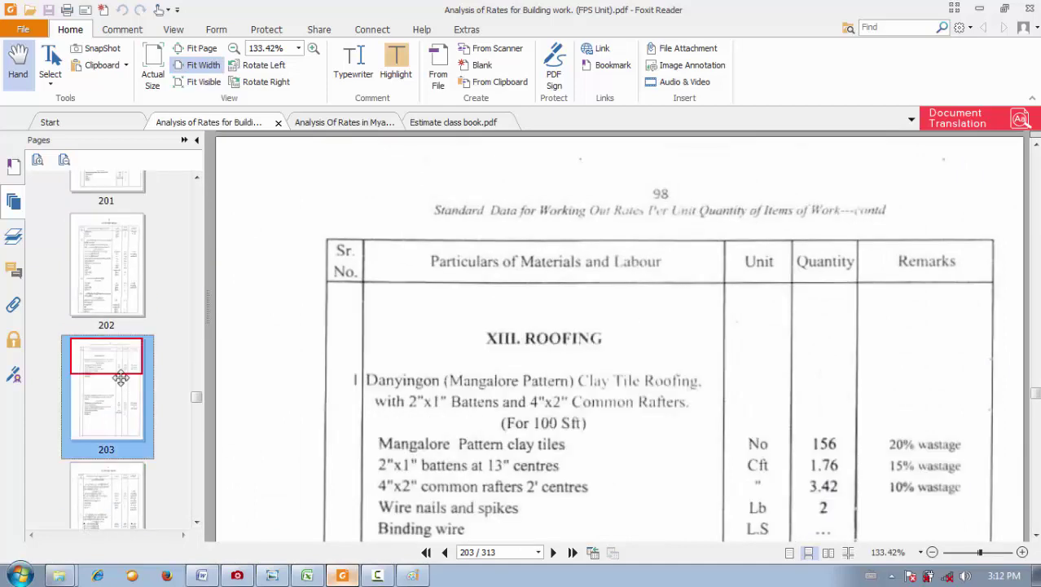
- Search the Roofing schedule's items from page 203 through page 224 for an eave and verge board rate analysis
{"action": "scroll", "coordinate": [488, 383], "scroll_direction": "down", "scroll_amount": 15}
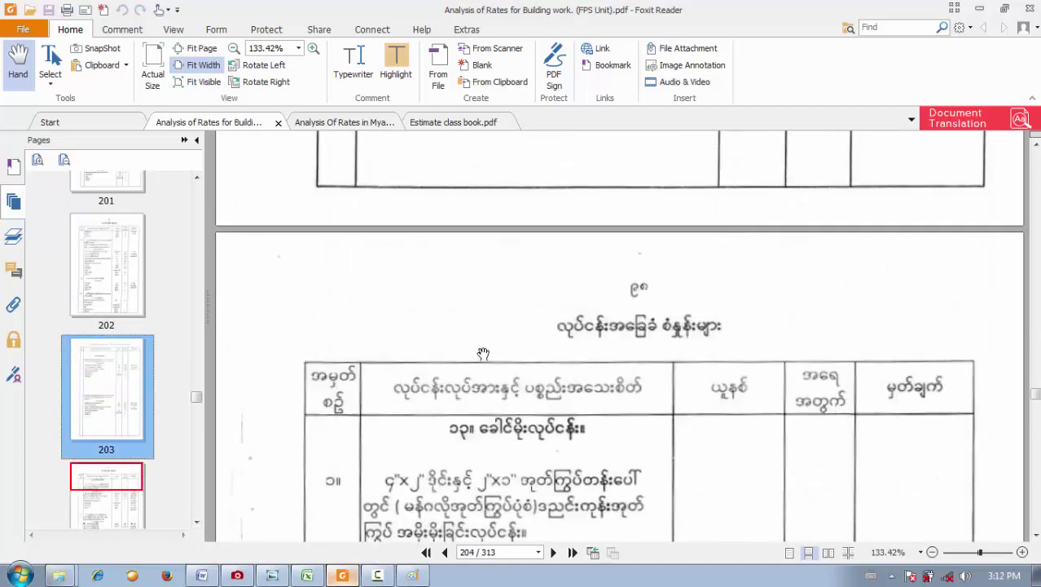
{"action": "scroll", "coordinate": [484, 357], "scroll_direction": "down", "scroll_amount": 10}
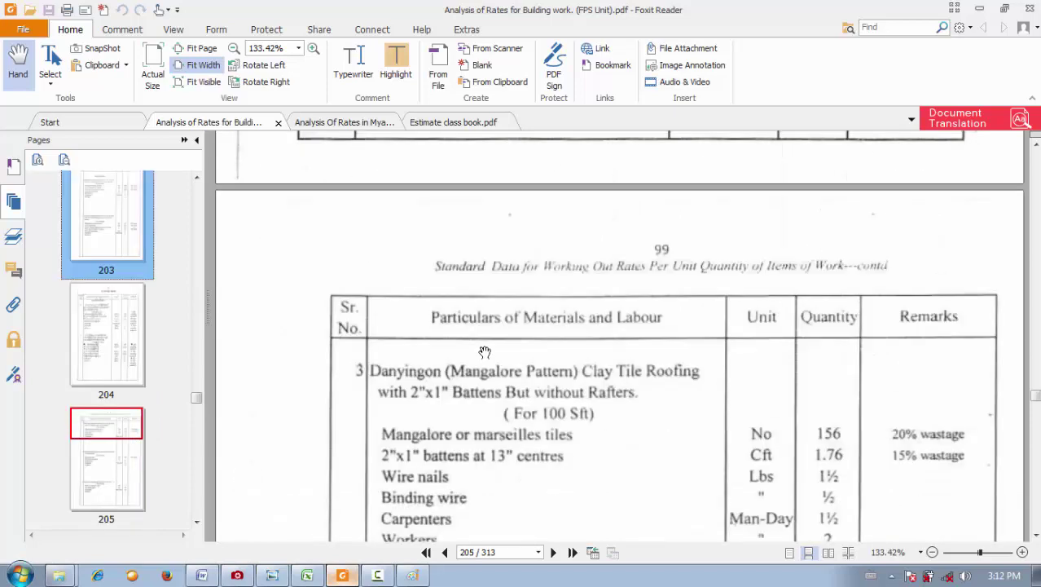
{"action": "scroll", "coordinate": [483, 353], "scroll_direction": "down", "scroll_amount": 10}
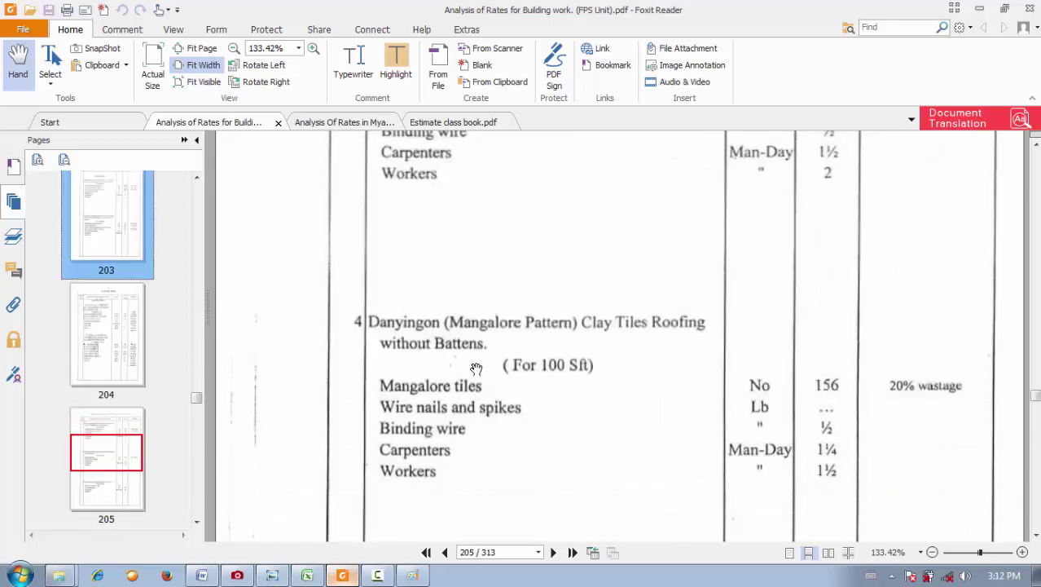
{"action": "scroll", "coordinate": [474, 374], "scroll_direction": "down", "scroll_amount": 10}
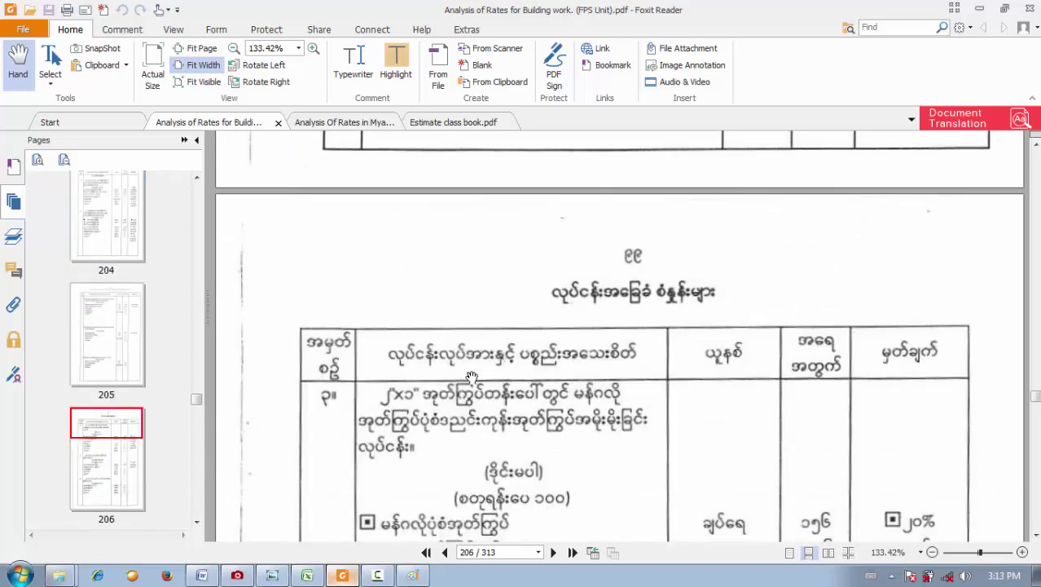
{"action": "scroll", "coordinate": [471, 378], "scroll_direction": "down", "scroll_amount": 10}
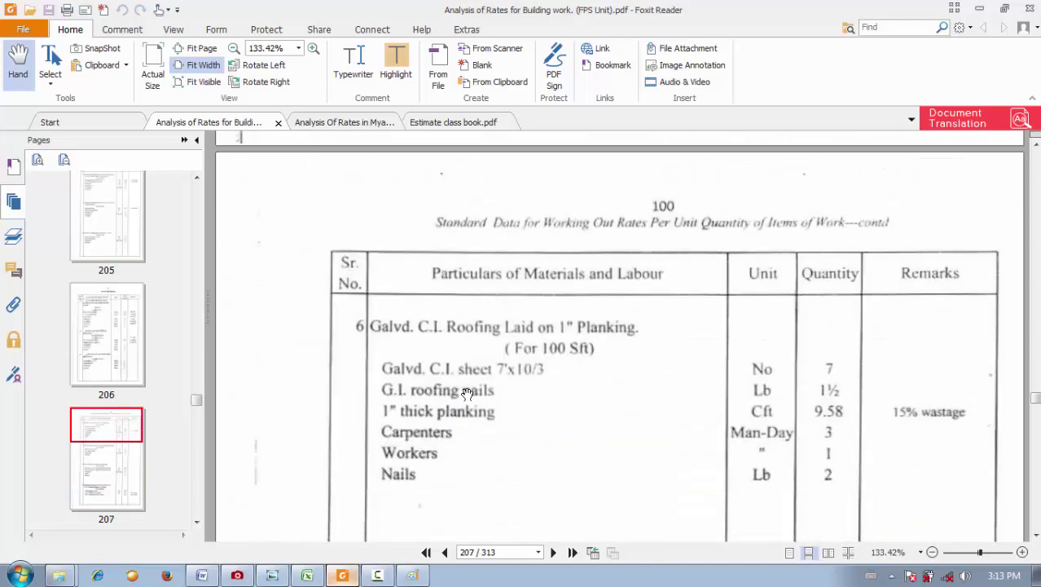
{"action": "scroll", "coordinate": [464, 395], "scroll_direction": "down", "scroll_amount": 10}
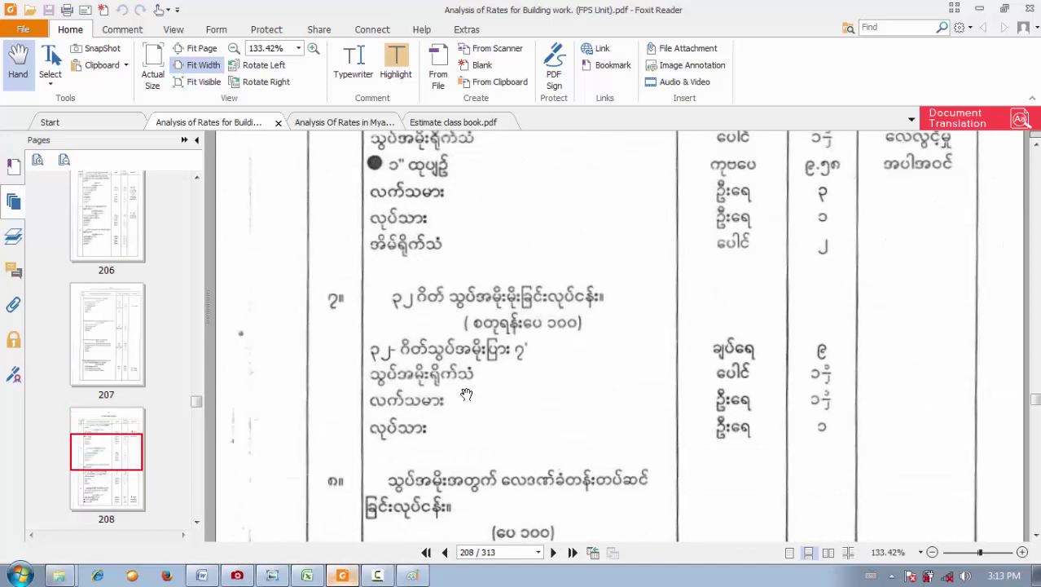
{"action": "scroll", "coordinate": [466, 393], "scroll_direction": "down", "scroll_amount": 10}
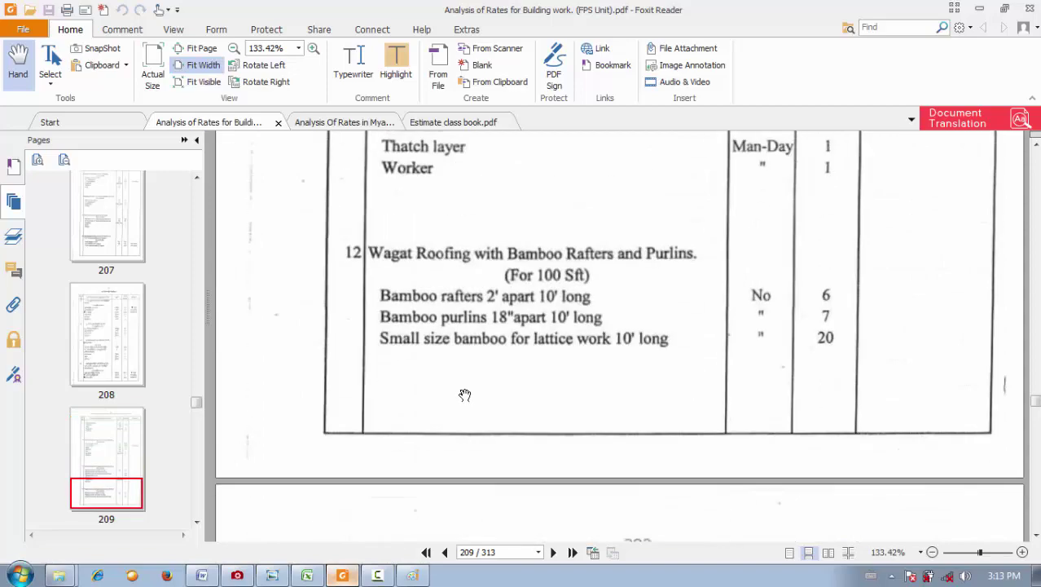
{"action": "scroll", "coordinate": [462, 398], "scroll_direction": "down", "scroll_amount": 10}
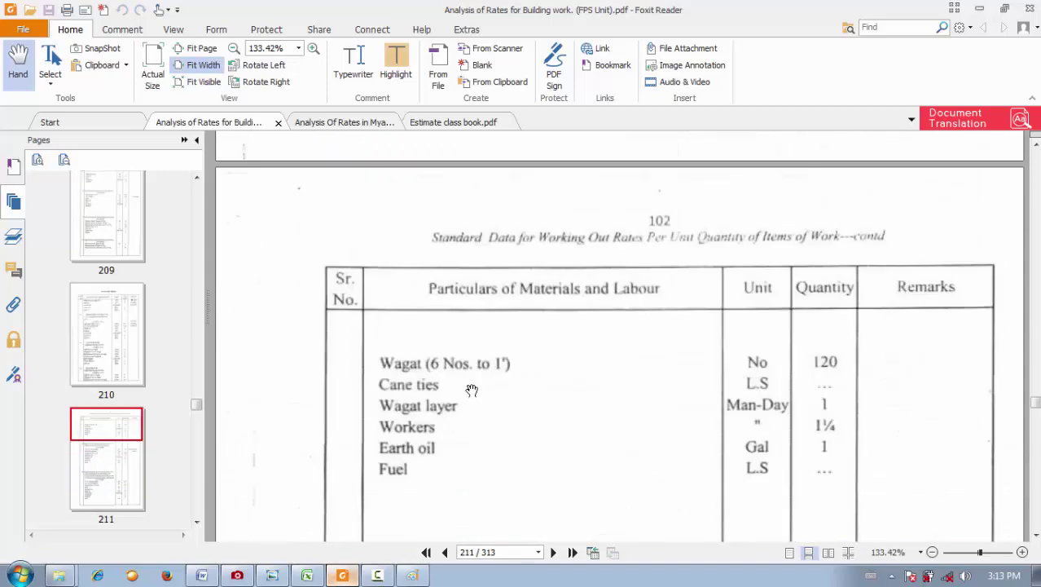
{"action": "scroll", "coordinate": [476, 390], "scroll_direction": "down", "scroll_amount": 10}
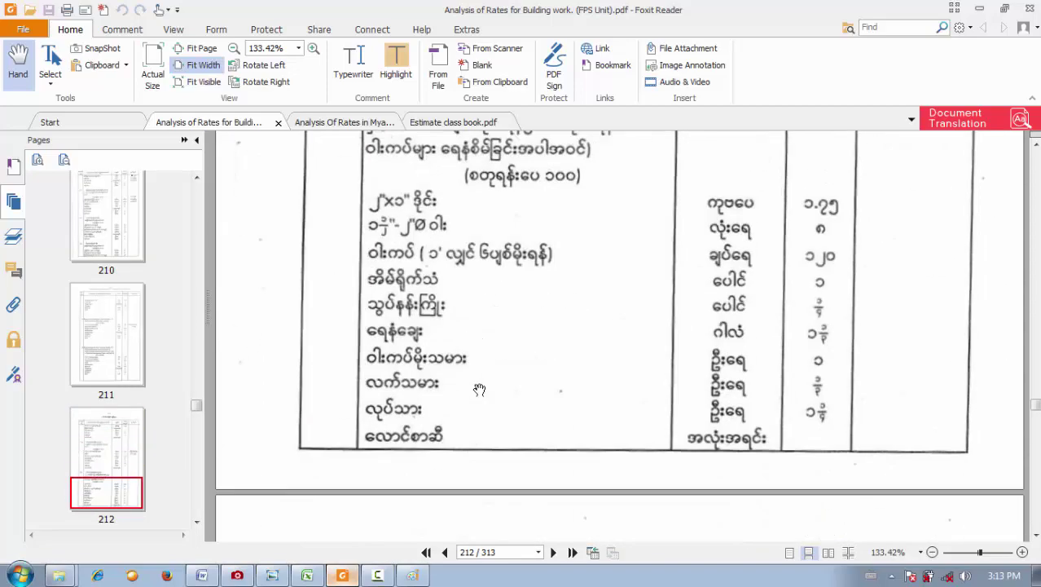
{"action": "scroll", "coordinate": [477, 390], "scroll_direction": "down", "scroll_amount": 10}
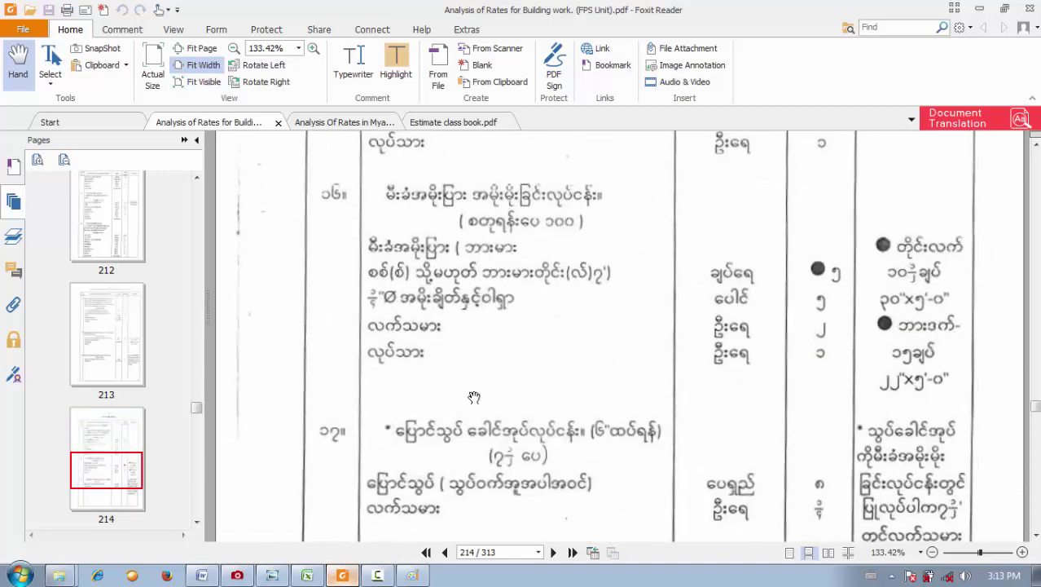
{"action": "scroll", "coordinate": [476, 398], "scroll_direction": "down", "scroll_amount": 10}
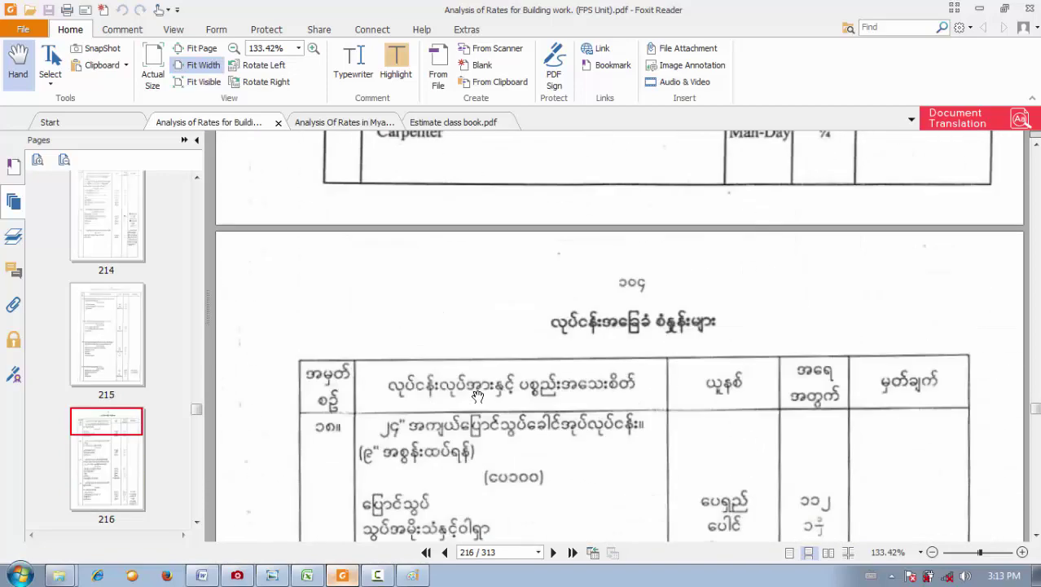
{"action": "scroll", "coordinate": [477, 399], "scroll_direction": "down", "scroll_amount": 10}
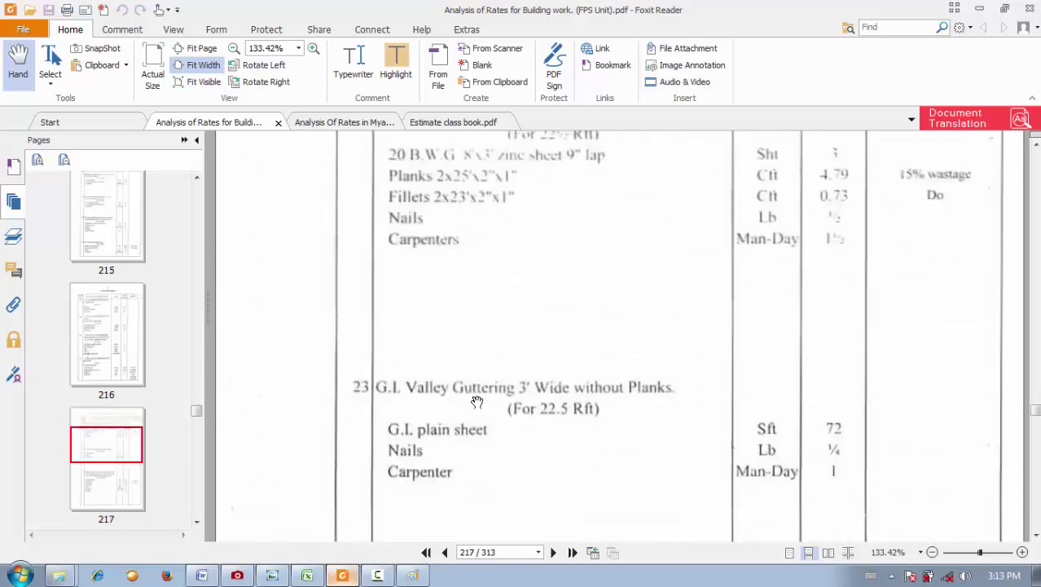
{"action": "scroll", "coordinate": [479, 403], "scroll_direction": "down", "scroll_amount": 10}
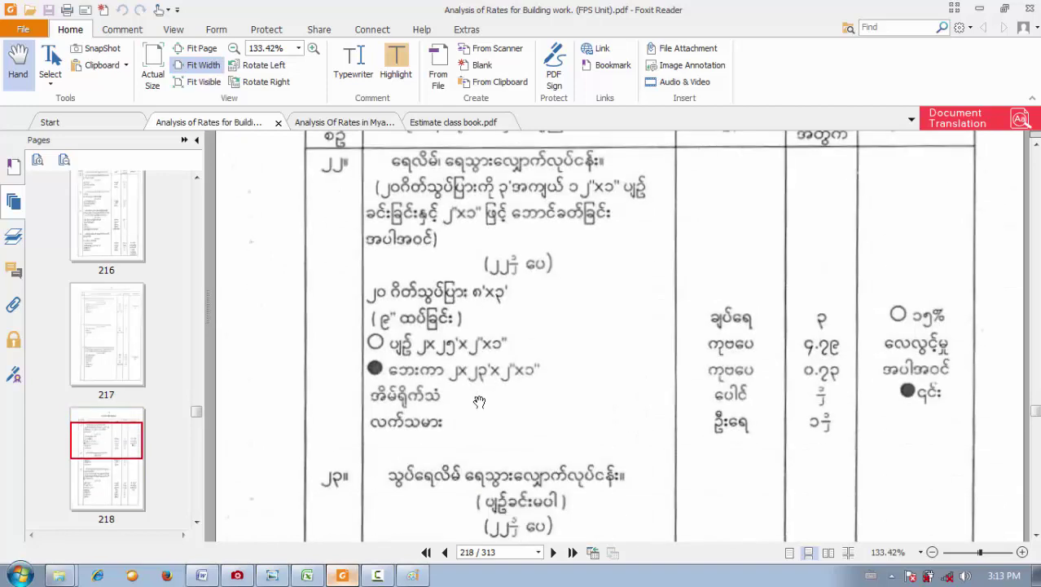
{"action": "scroll", "coordinate": [484, 400], "scroll_direction": "down", "scroll_amount": 10}
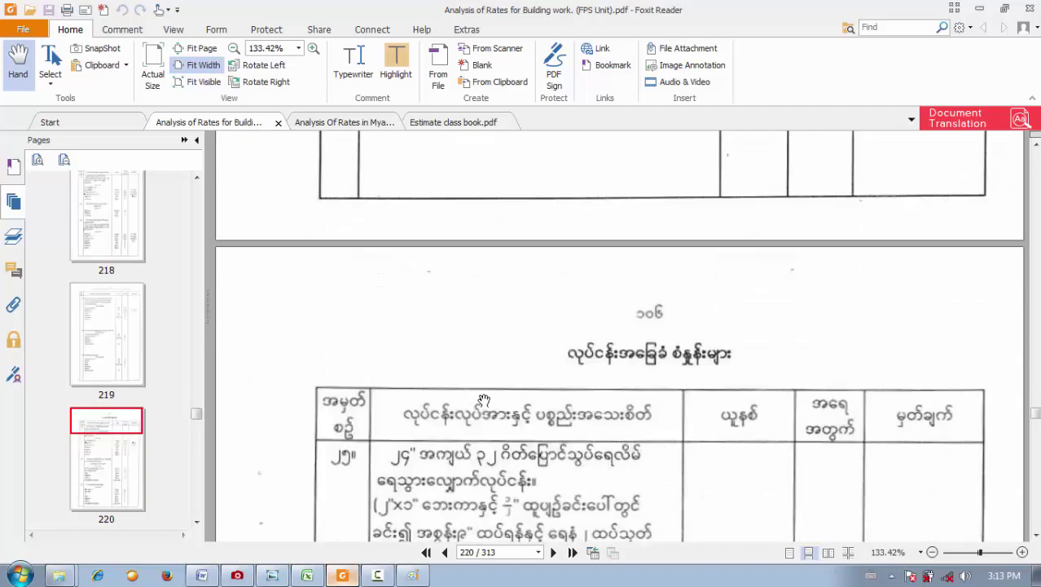
{"action": "scroll", "coordinate": [483, 401], "scroll_direction": "down", "scroll_amount": 1}
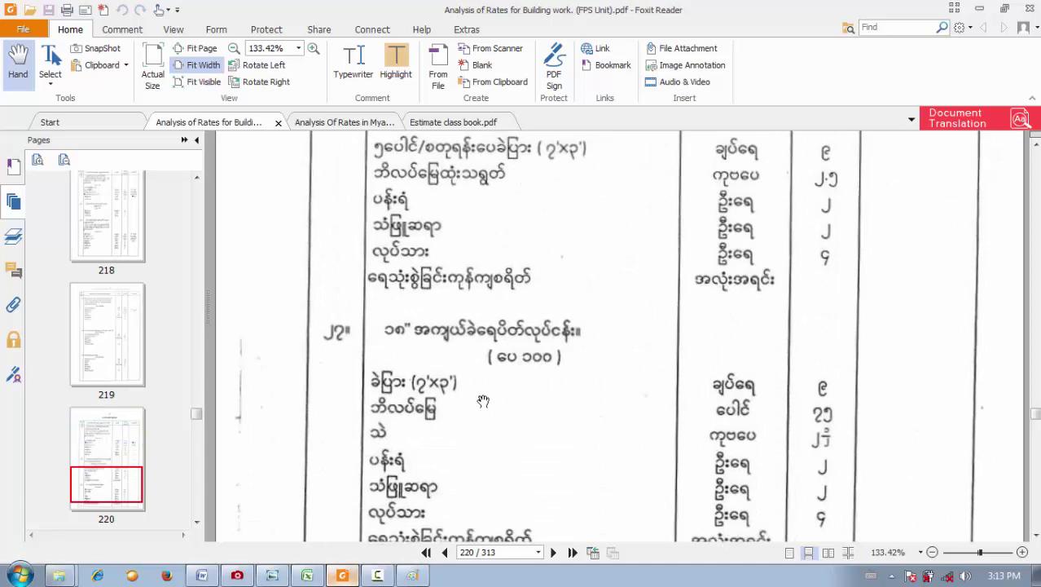
{"action": "scroll", "coordinate": [482, 399], "scroll_direction": "down", "scroll_amount": 12}
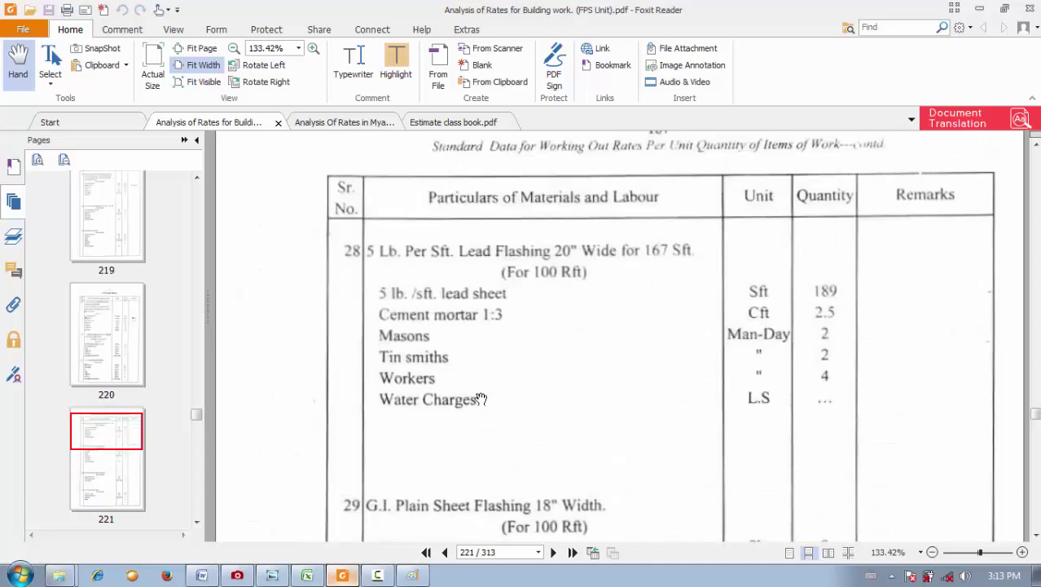
{"action": "scroll", "coordinate": [482, 398], "scroll_direction": "down", "scroll_amount": 8}
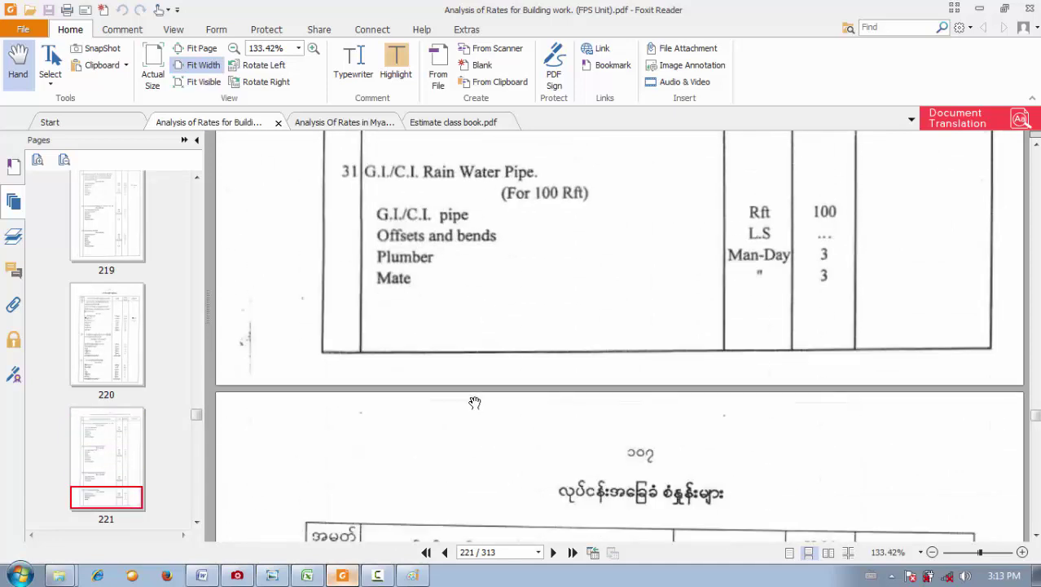
{"action": "scroll", "coordinate": [475, 402], "scroll_direction": "down", "scroll_amount": 6}
{"action": "scroll", "coordinate": [473, 401], "scroll_direction": "up", "scroll_amount": 9}
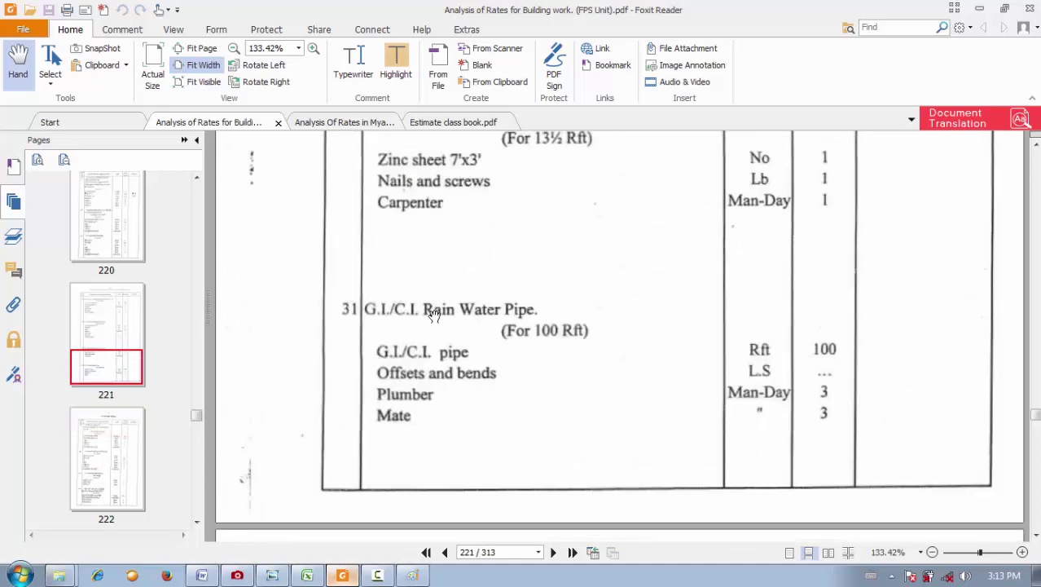
{"action": "scroll", "coordinate": [435, 316], "scroll_direction": "down", "scroll_amount": 20}
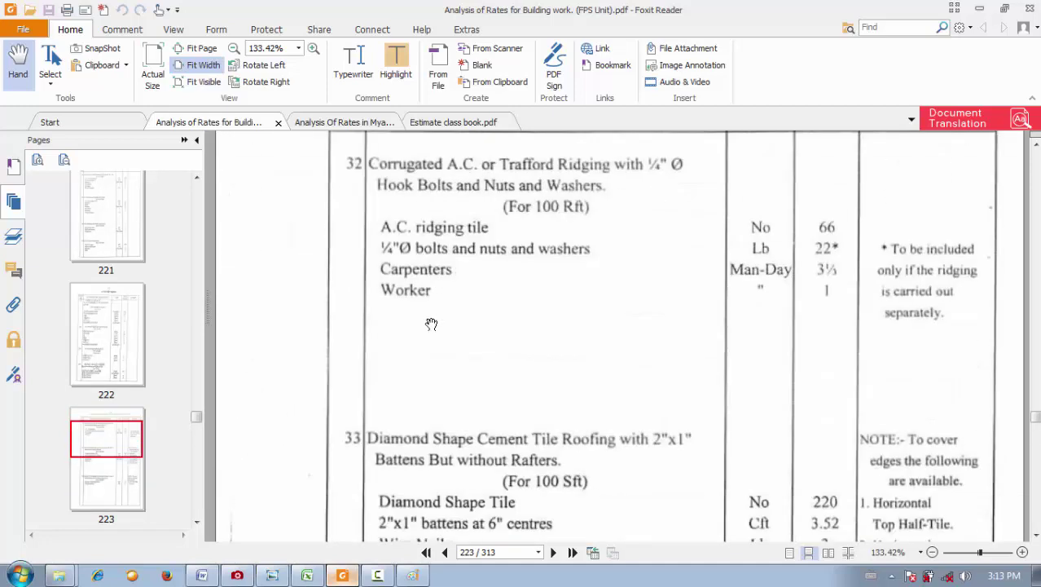
{"action": "scroll", "coordinate": [431, 325], "scroll_direction": "down", "scroll_amount": 6}
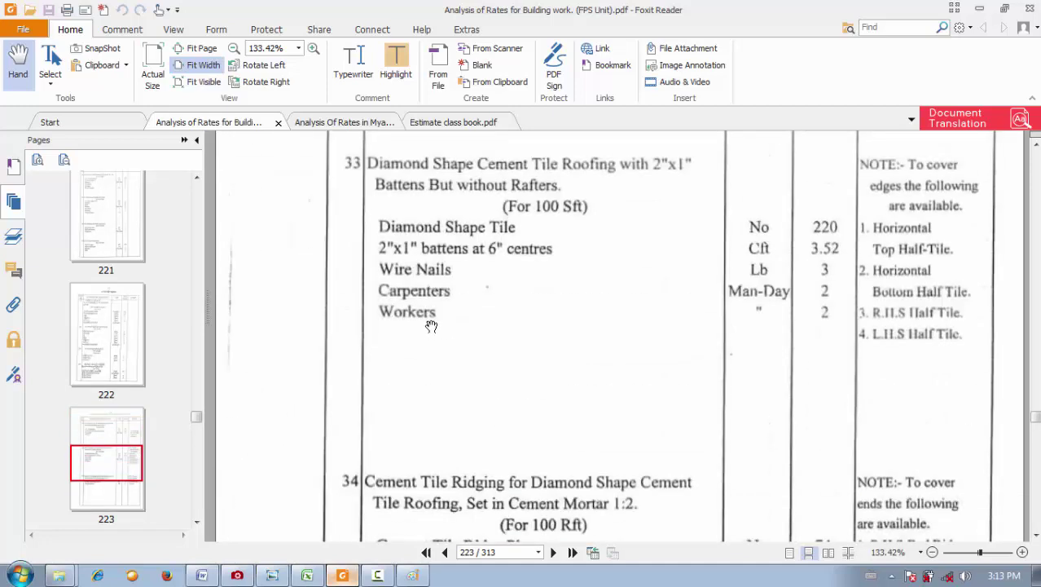
{"action": "scroll", "coordinate": [432, 325], "scroll_direction": "down", "scroll_amount": 6}
{"action": "scroll", "coordinate": [432, 326], "scroll_direction": "down", "scroll_amount": 7}
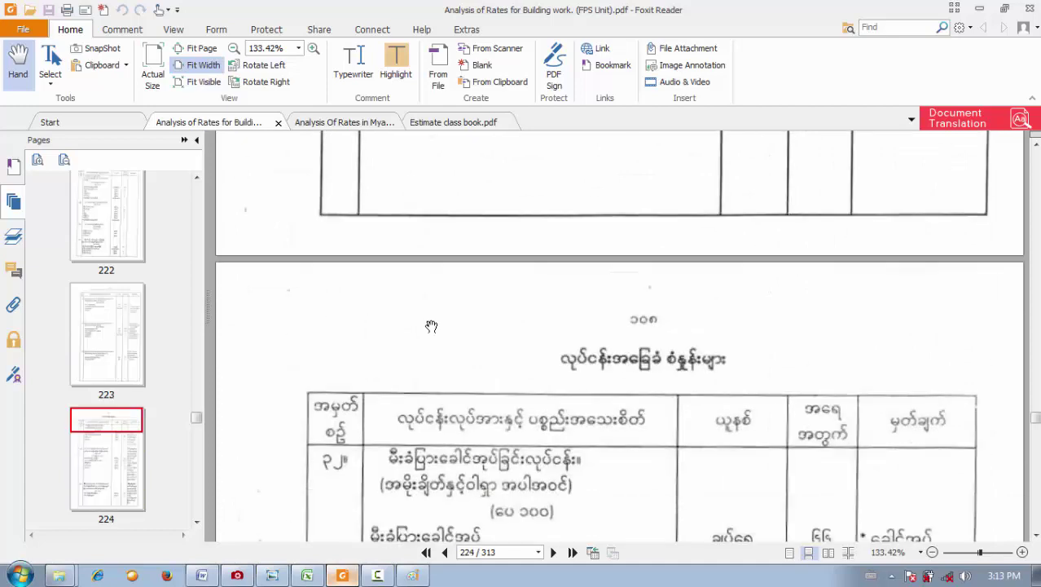
{"action": "scroll", "coordinate": [432, 326], "scroll_direction": "up", "scroll_amount": 9}
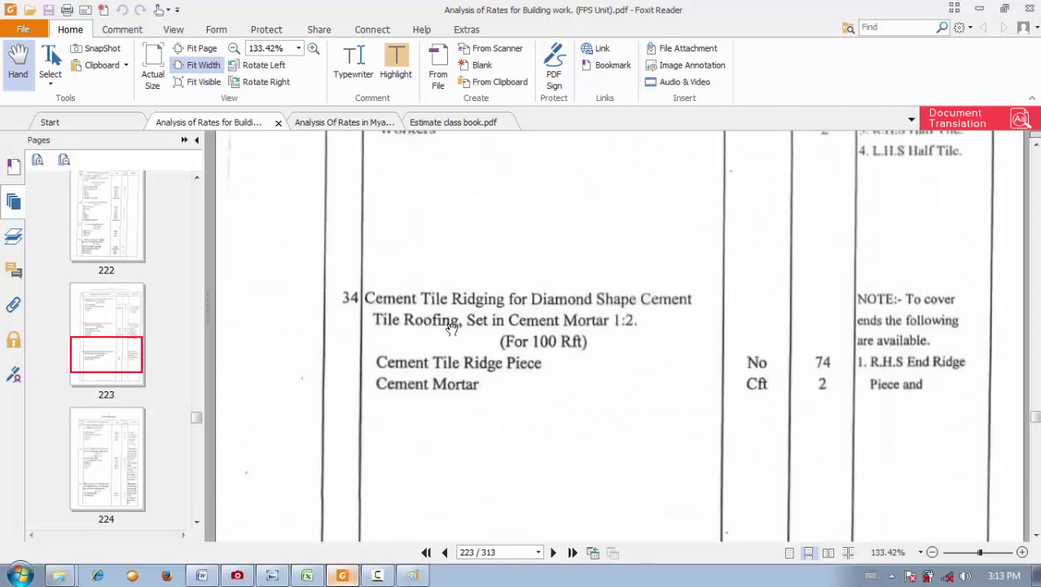
{"action": "scroll", "coordinate": [433, 313], "scroll_direction": "up", "scroll_amount": 5}
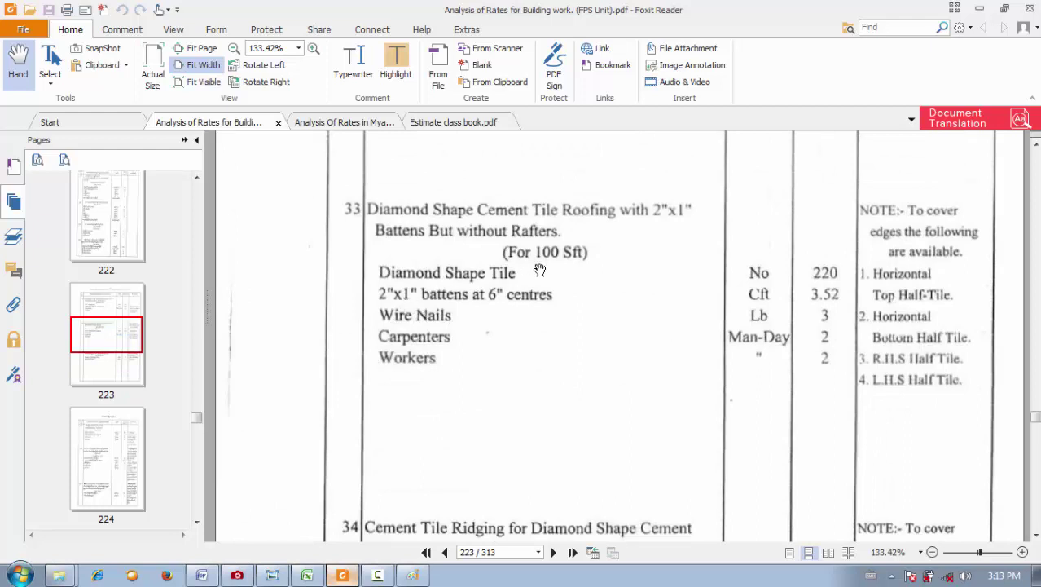
{"action": "scroll", "coordinate": [453, 228], "scroll_direction": "up", "scroll_amount": 5}
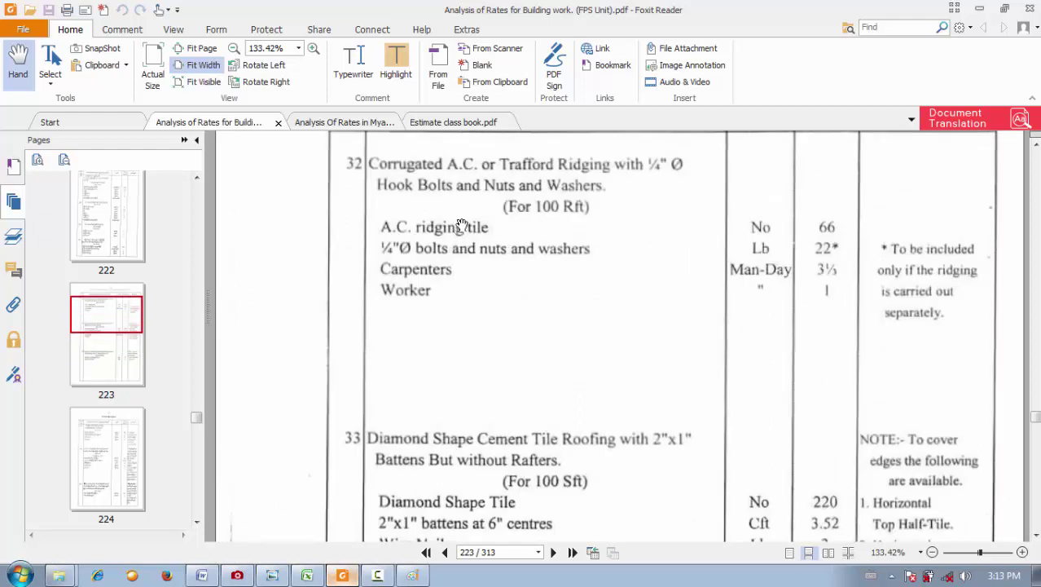
{"action": "left_click", "coordinate": [116, 311]}
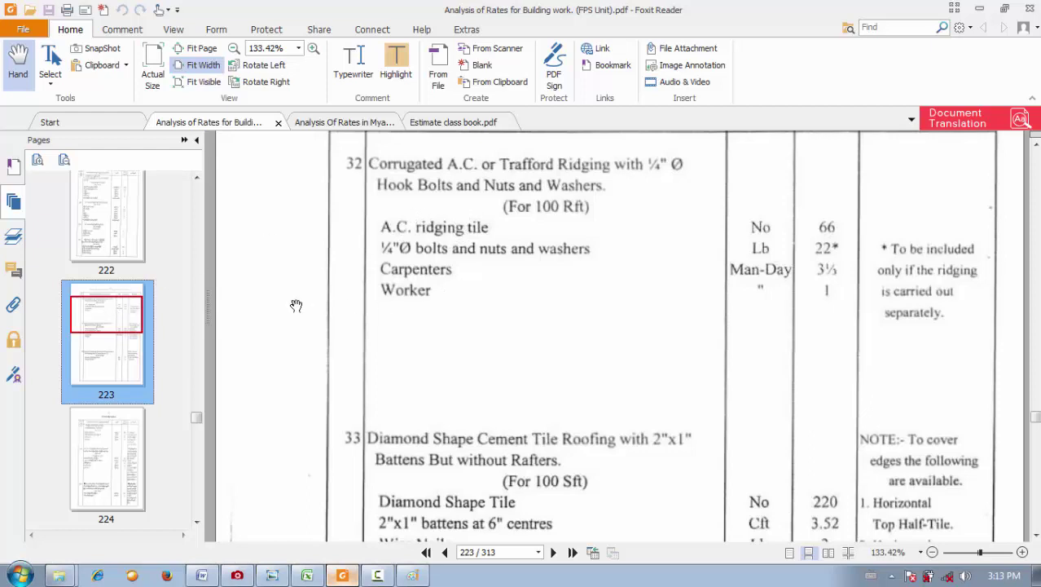
- Return to the contents on page 7 and look up the page range of the Wood Work schedule
{"action": "left_click_drag", "start_coordinate": [196, 415], "coordinate": [228, 196]}
{"action": "scroll", "coordinate": [167, 261], "scroll_direction": "down", "scroll_amount": 5}
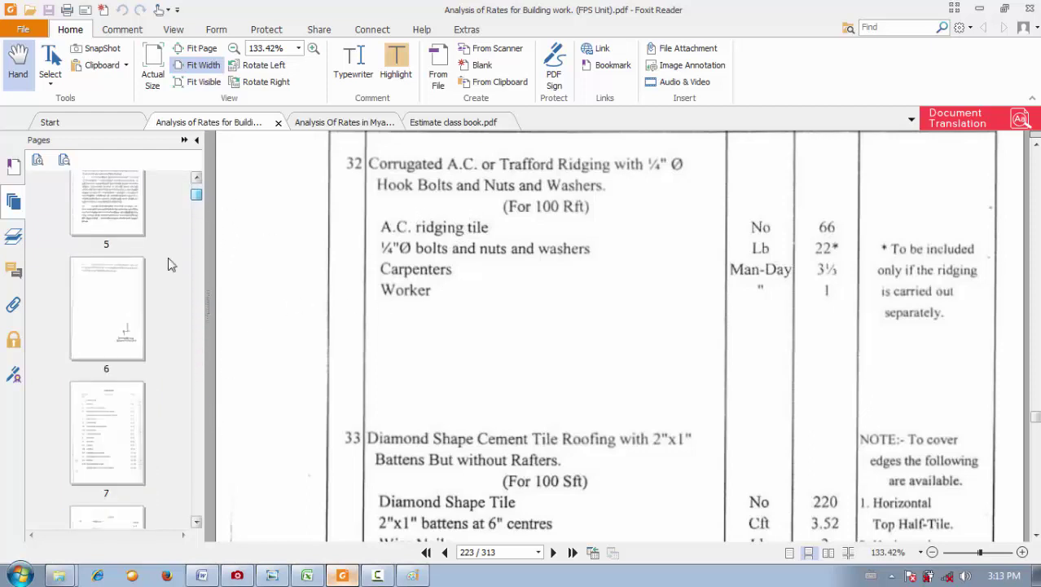
{"action": "left_click", "coordinate": [102, 444]}
{"action": "scroll", "coordinate": [580, 444], "scroll_direction": "down", "scroll_amount": 3}
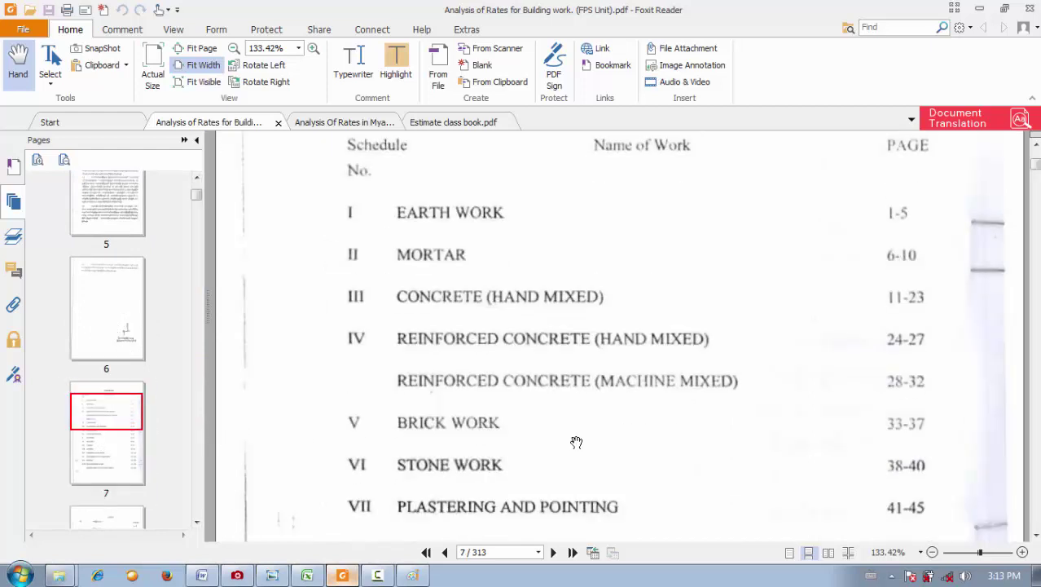
{"action": "scroll", "coordinate": [388, 448], "scroll_direction": "down", "scroll_amount": 2}
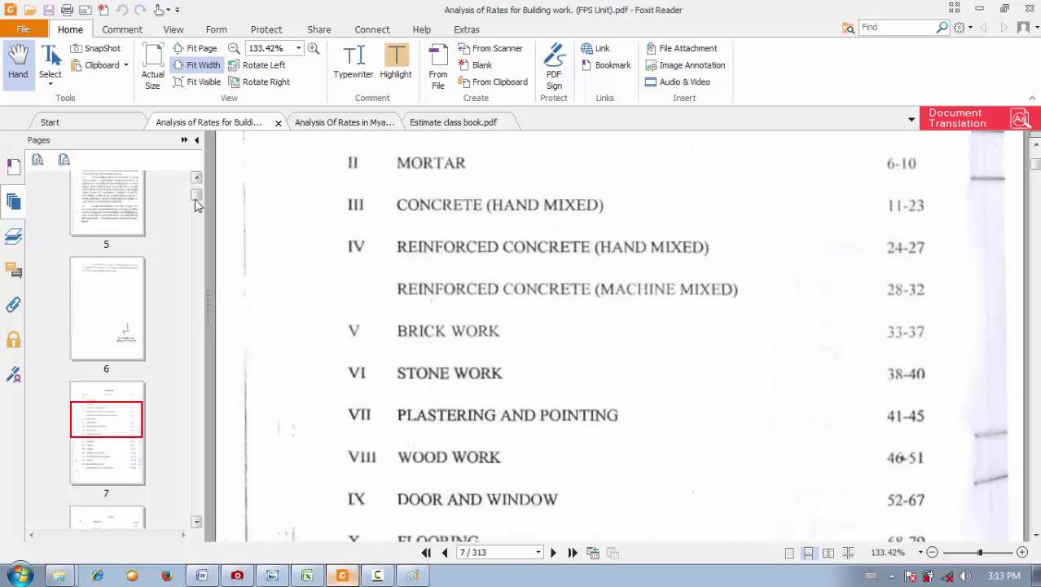
- Find the start of the VIII Wood Work schedule, printed page 46, on page 99 of the rate analysis PDF and read its first items
{"action": "left_click_drag", "start_coordinate": [195, 195], "coordinate": [194, 341]}
{"action": "left_click", "coordinate": [92, 375]}
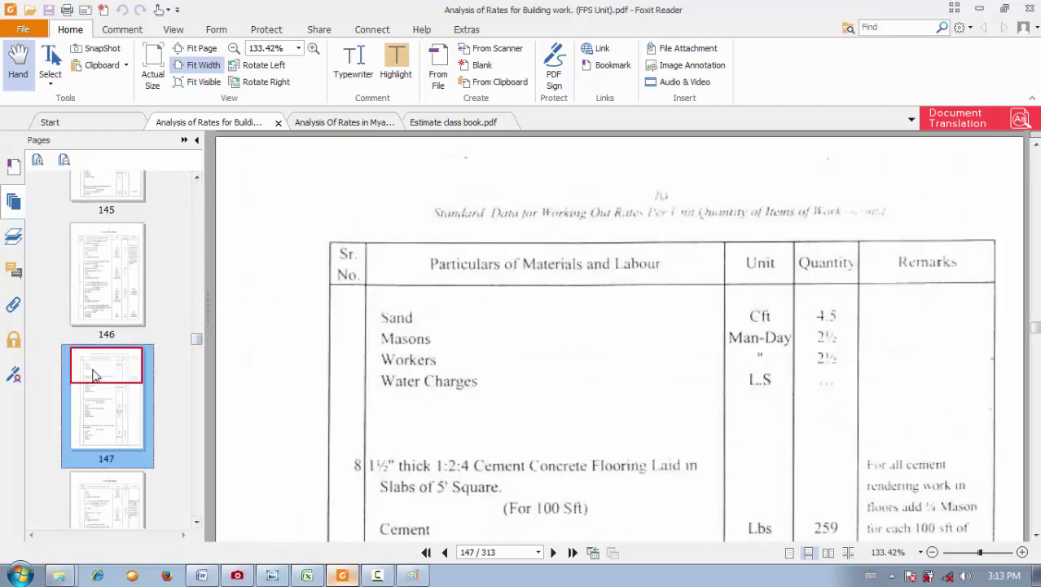
{"action": "scroll", "coordinate": [94, 373], "scroll_direction": "down", "scroll_amount": 5}
{"action": "left_click", "coordinate": [96, 373]}
{"action": "scroll", "coordinate": [93, 358], "scroll_direction": "up", "scroll_amount": 2}
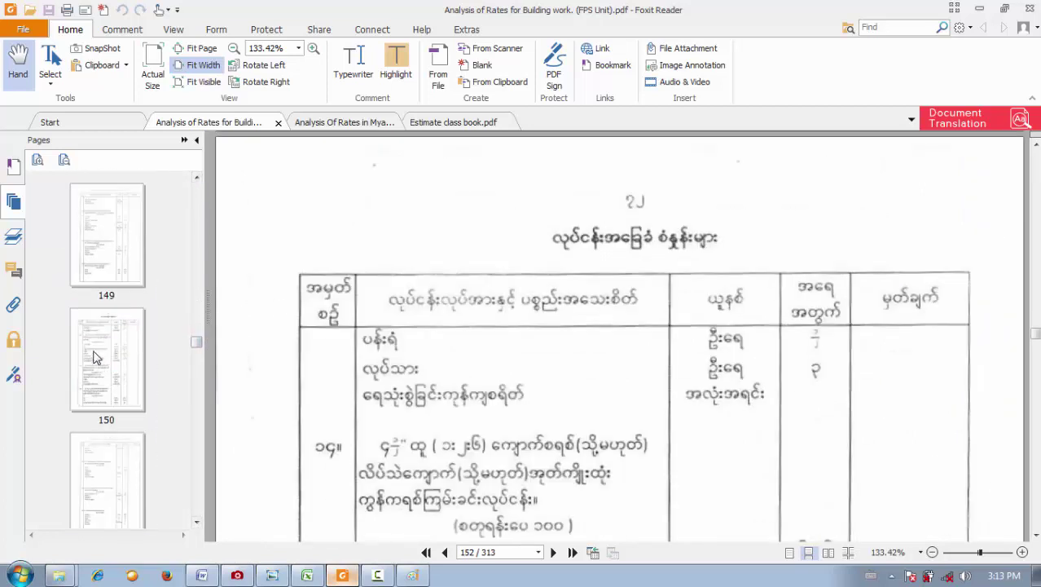
{"action": "scroll", "coordinate": [94, 357], "scroll_direction": "up", "scroll_amount": 8}
{"action": "left_click", "coordinate": [104, 222]}
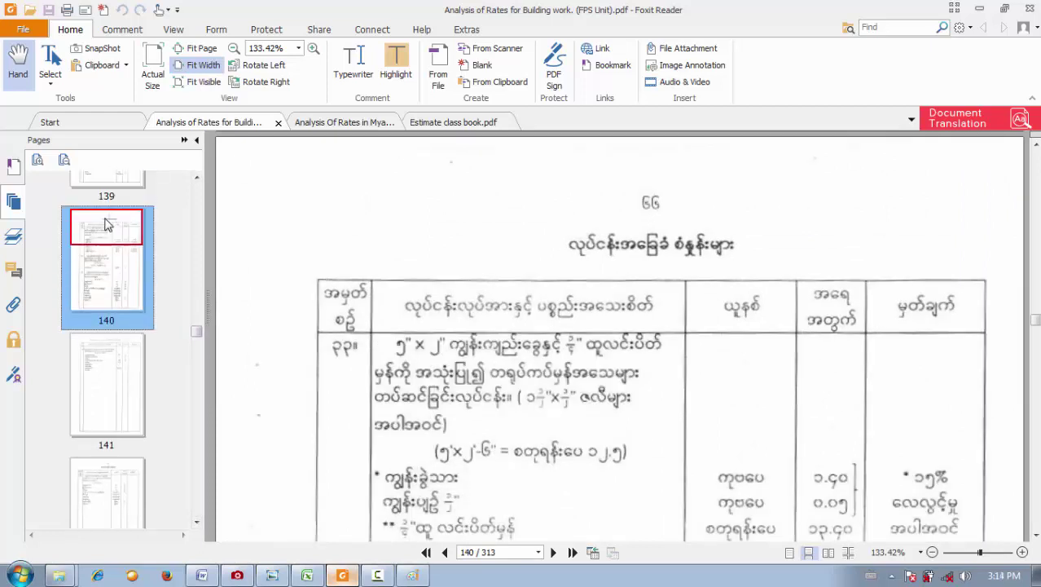
{"action": "scroll", "coordinate": [104, 221], "scroll_direction": "up", "scroll_amount": 4}
{"action": "left_click", "coordinate": [105, 220]}
{"action": "scroll", "coordinate": [104, 218], "scroll_direction": "up", "scroll_amount": 7}
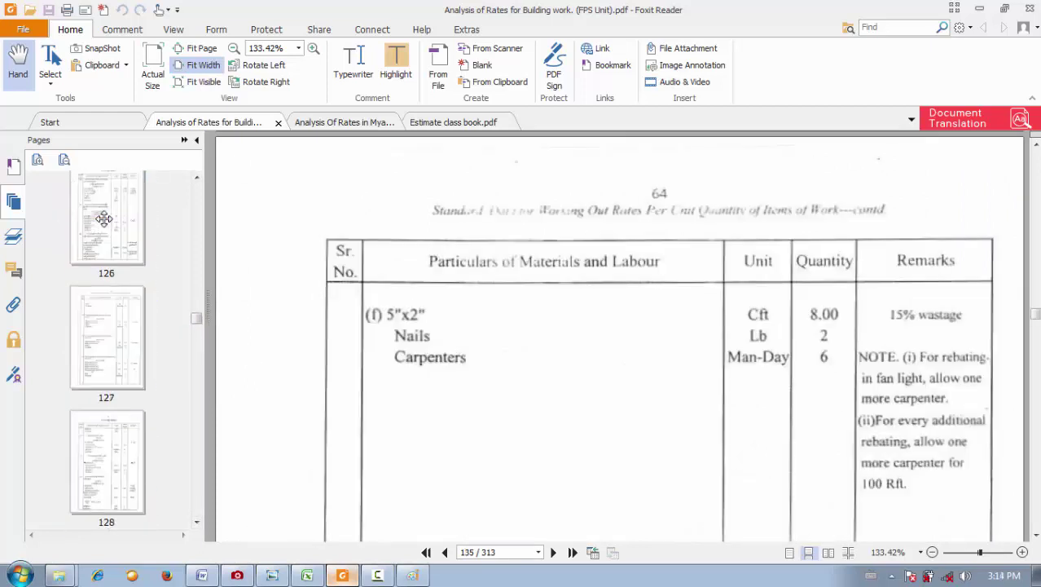
{"action": "scroll", "coordinate": [104, 218], "scroll_direction": "up", "scroll_amount": 1}
{"action": "left_click", "coordinate": [106, 223]}
{"action": "scroll", "coordinate": [105, 225], "scroll_direction": "up", "scroll_amount": 10}
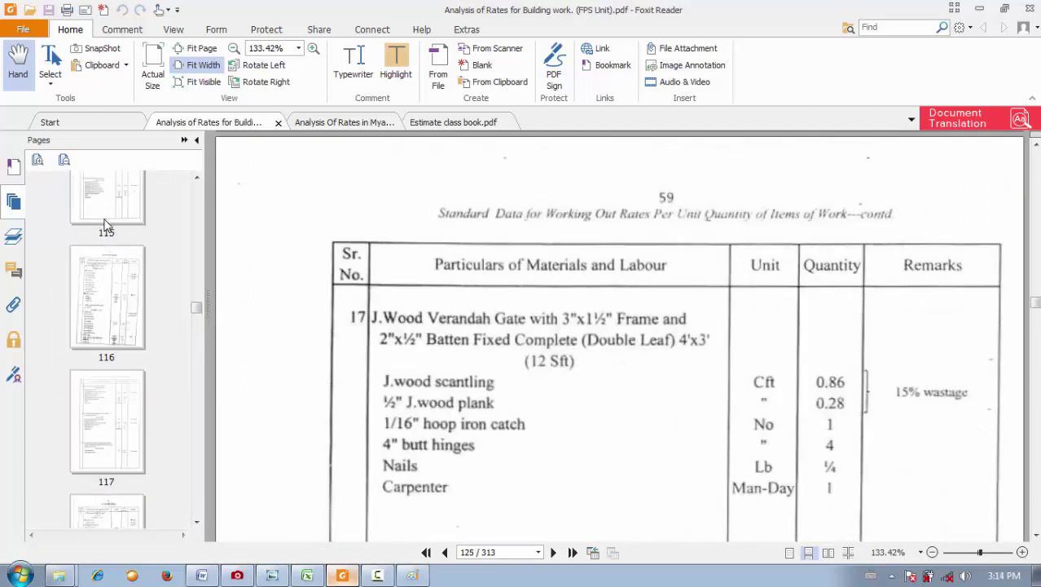
{"action": "left_click", "coordinate": [104, 224]}
{"action": "scroll", "coordinate": [104, 224], "scroll_direction": "up", "scroll_amount": 10}
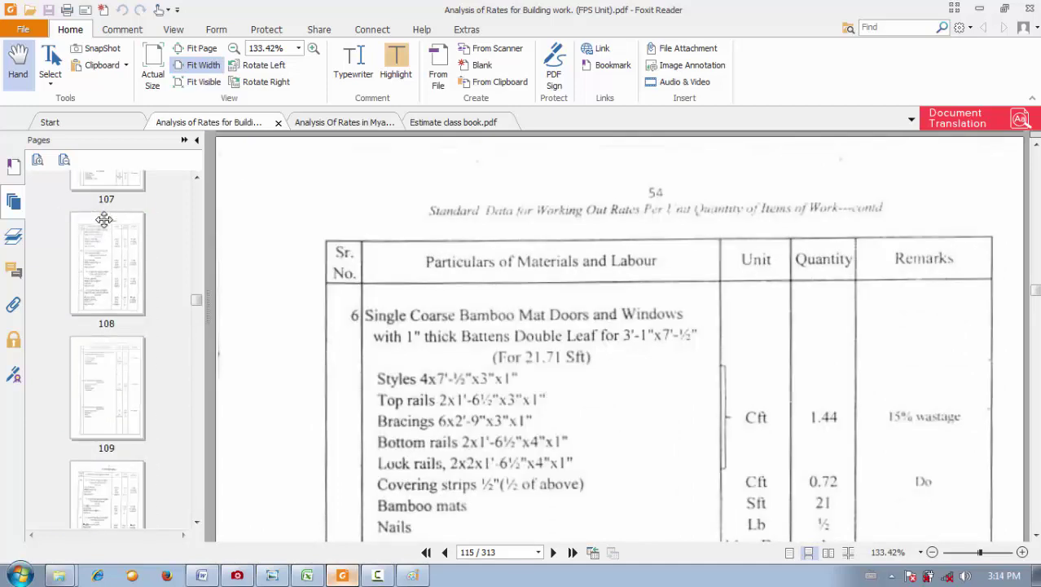
{"action": "left_click", "coordinate": [105, 224]}
{"action": "scroll", "coordinate": [105, 226], "scroll_direction": "up", "scroll_amount": 2}
{"action": "scroll", "coordinate": [104, 225], "scroll_direction": "down", "scroll_amount": 2}
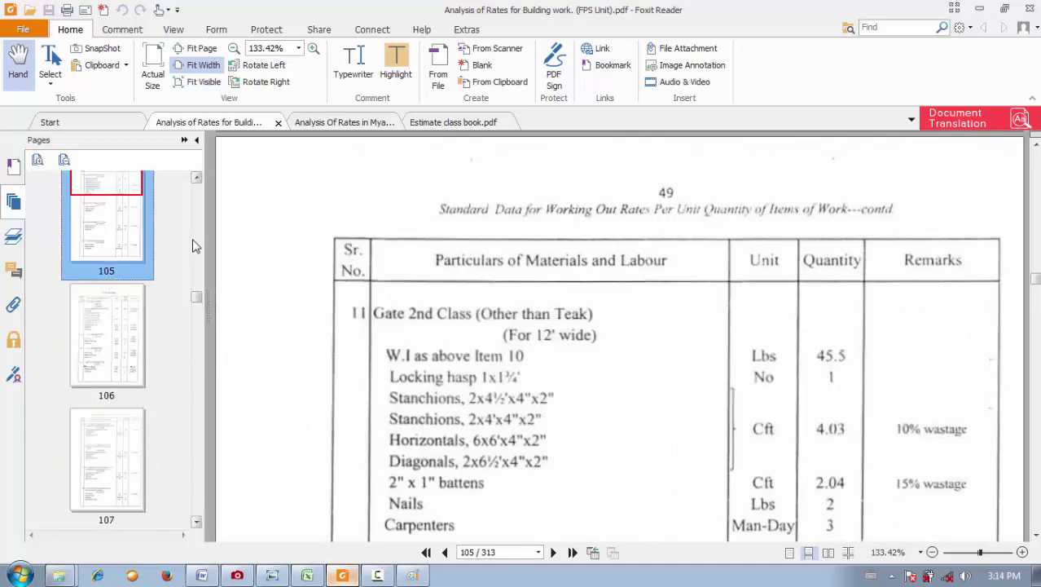
{"action": "scroll", "coordinate": [325, 268], "scroll_direction": "up", "scroll_amount": 1}
{"action": "scroll", "coordinate": [137, 202], "scroll_direction": "up", "scroll_amount": 2}
{"action": "left_click", "coordinate": [137, 202]}
{"action": "scroll", "coordinate": [130, 201], "scroll_direction": "up", "scroll_amount": 4}
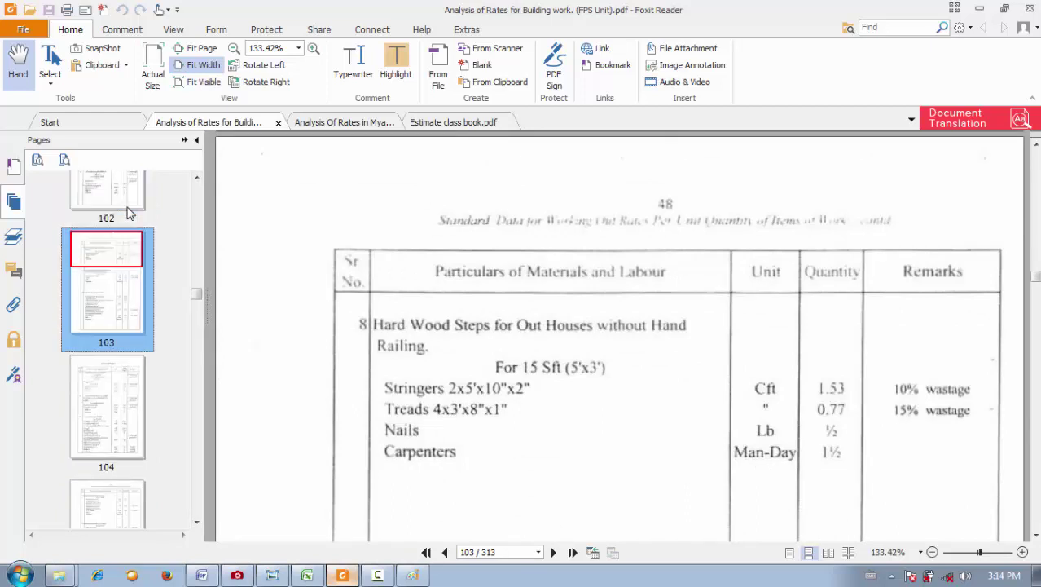
{"action": "left_click", "coordinate": [126, 198]}
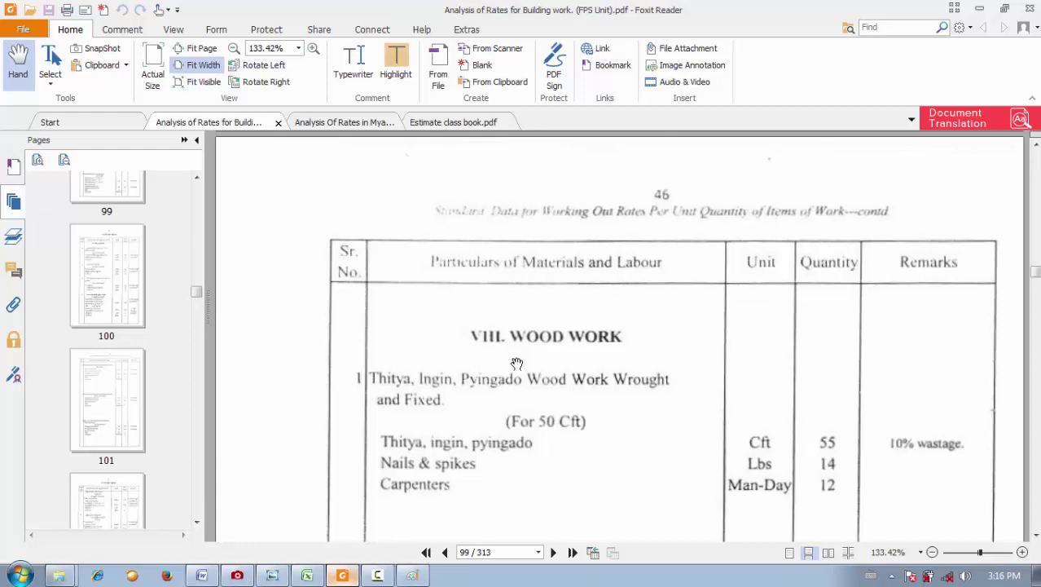
{"action": "scroll", "coordinate": [537, 330], "scroll_direction": "down", "scroll_amount": 3}
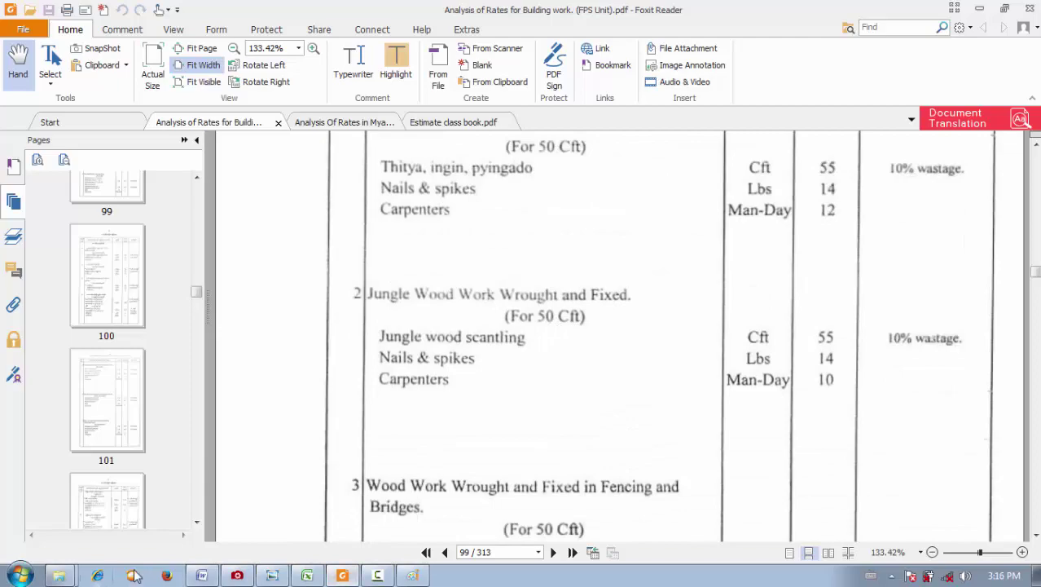
- Switch to ACDSee Quick View and check the 8"x1" eave board specification in the section drawing's notes
{"action": "left_click", "coordinate": [228, 574]}
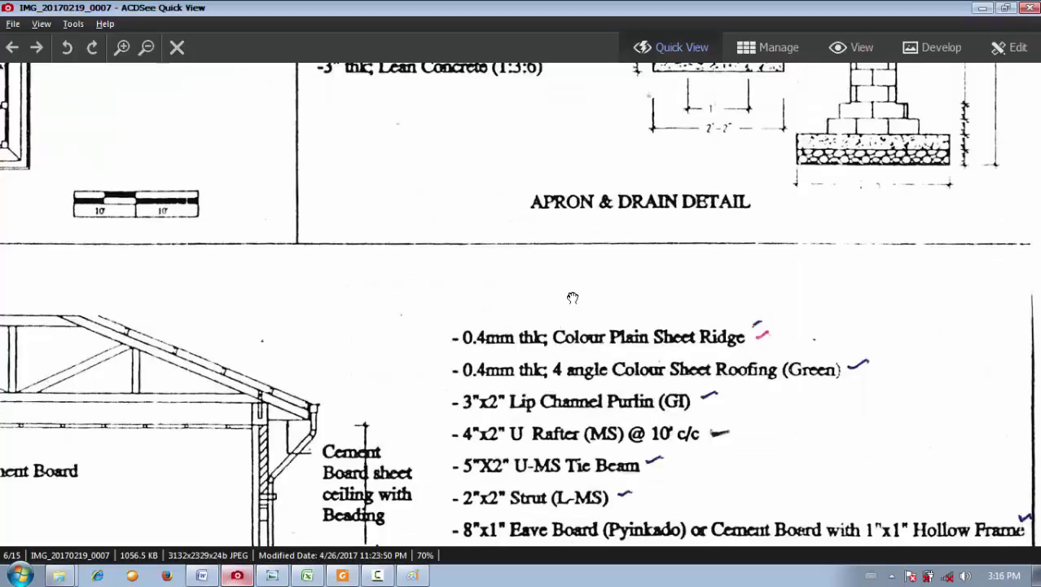
{"action": "left_click_drag", "start_coordinate": [573, 295], "coordinate": [648, 139]}
{"action": "left_click_drag", "start_coordinate": [408, 263], "coordinate": [385, 340]}
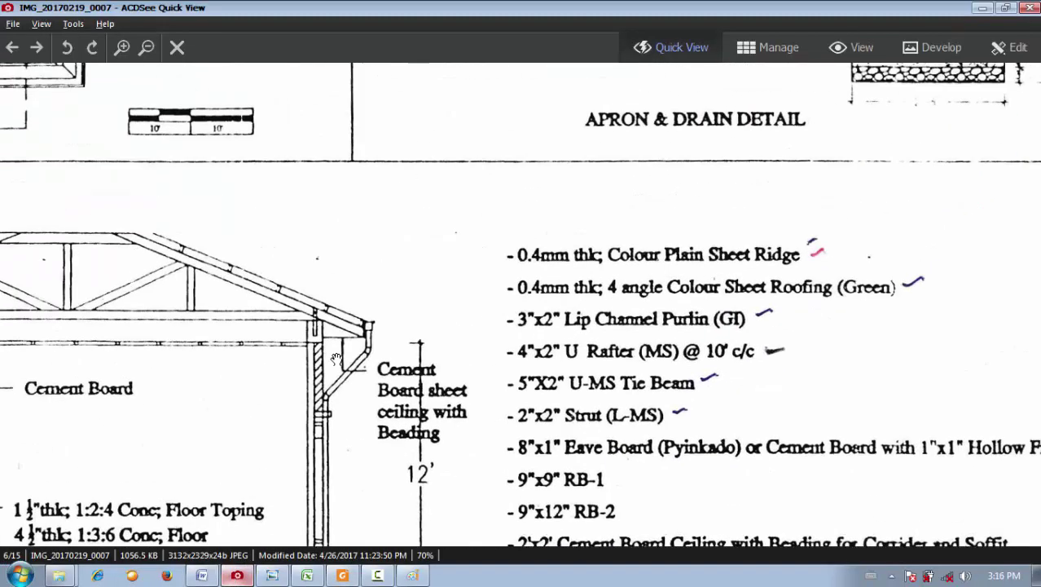
{"action": "left_click_drag", "start_coordinate": [480, 357], "coordinate": [537, 204]}
{"action": "left_click_drag", "start_coordinate": [762, 298], "coordinate": [654, 341]}
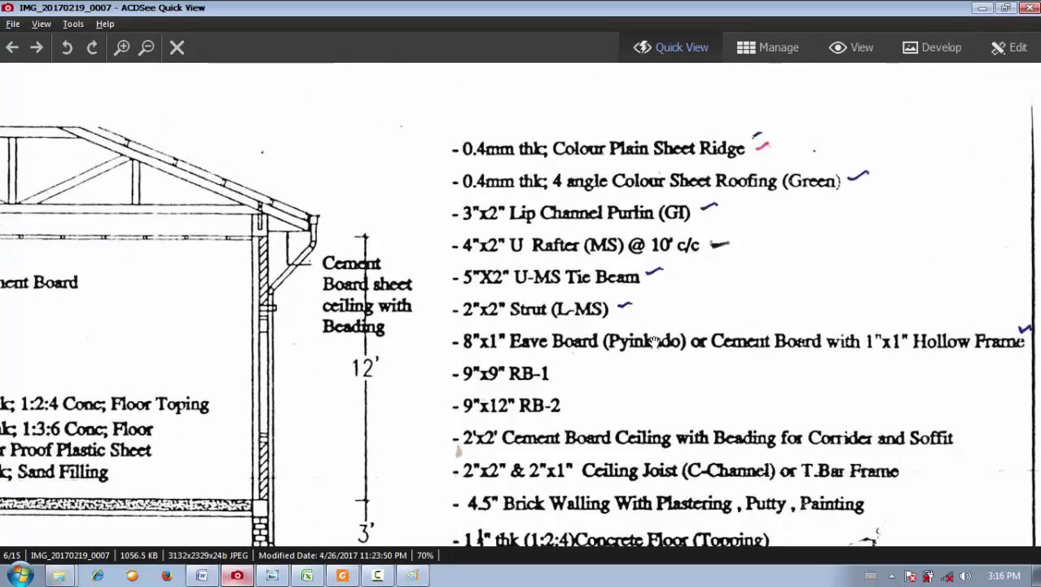
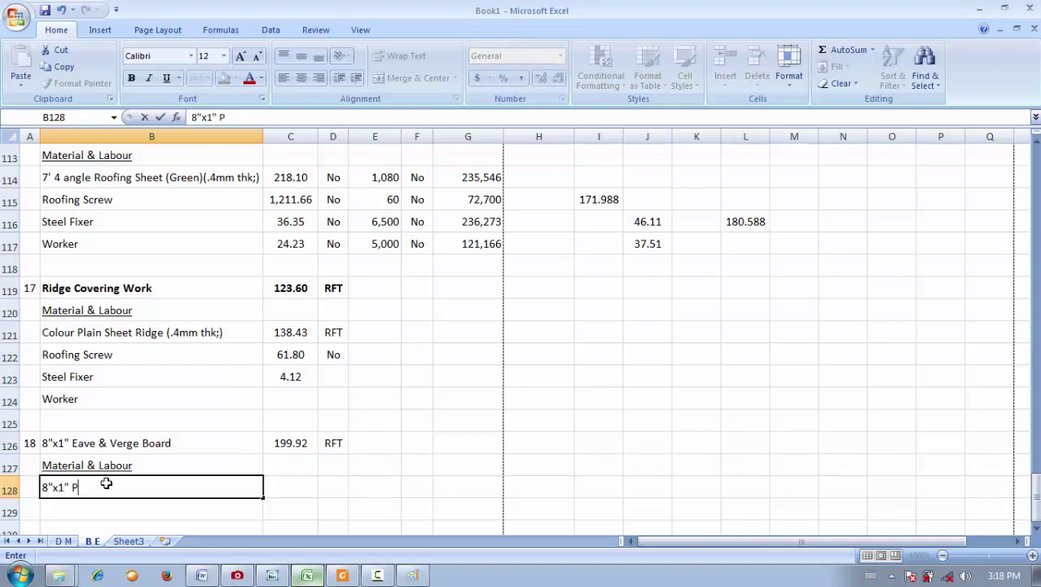
- Label B128 as 8"x1" PKD and calculate its quantity in C128 with =C126*6.94/100, using the eaves board rate in Foxit Reader
{"action": "type", "text": "KD"}
{"action": "key", "text": "Tab"}
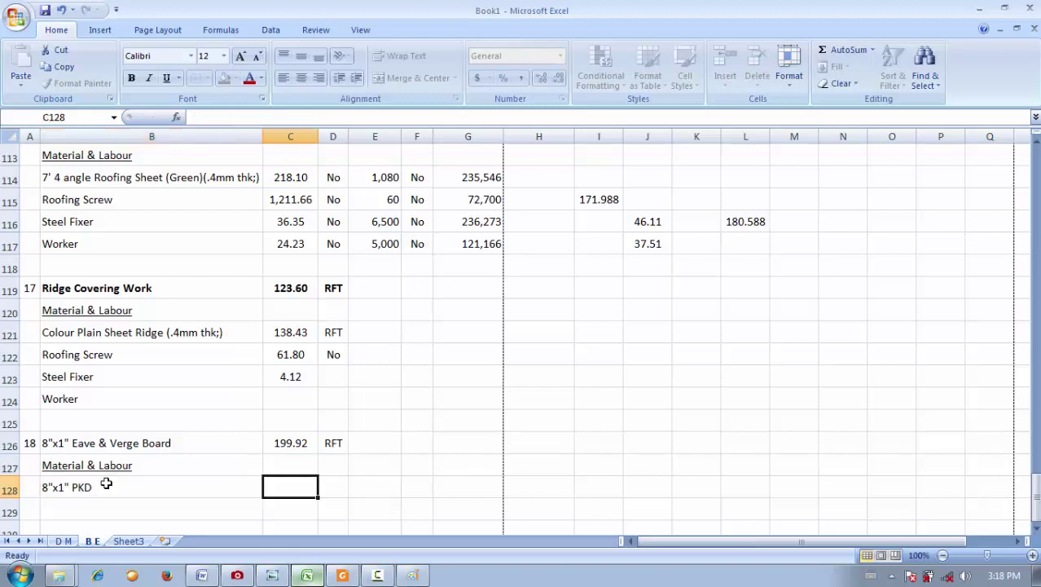
{"action": "left_click", "coordinate": [303, 575]}
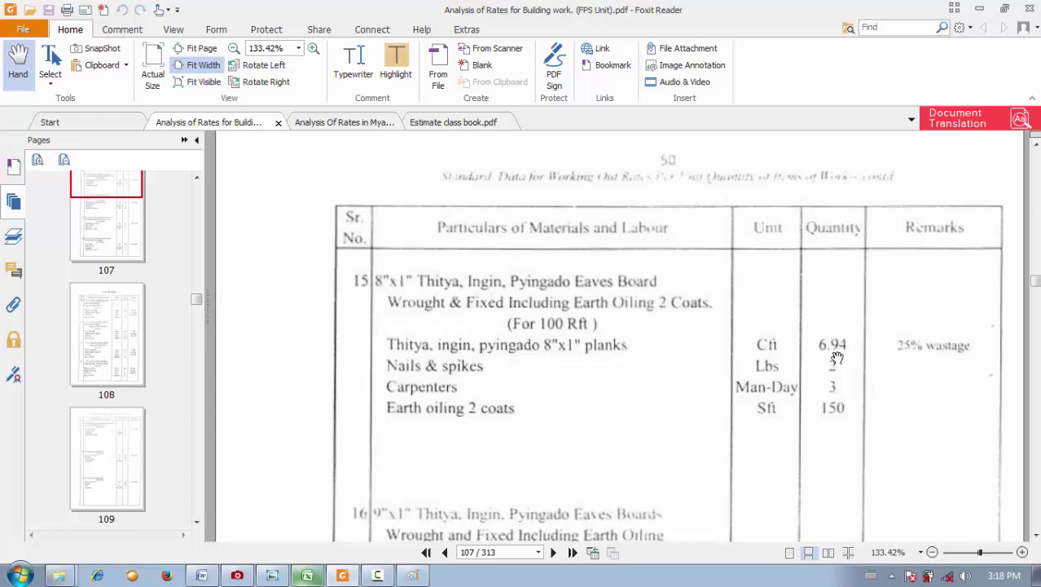
{"action": "left_click", "coordinate": [303, 576]}
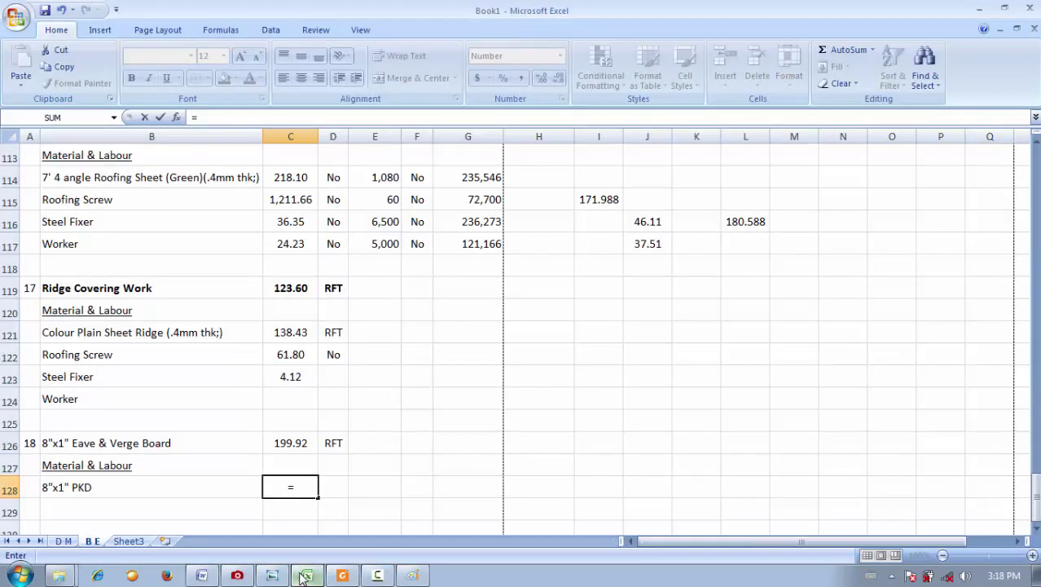
{"action": "left_click", "coordinate": [303, 576]}
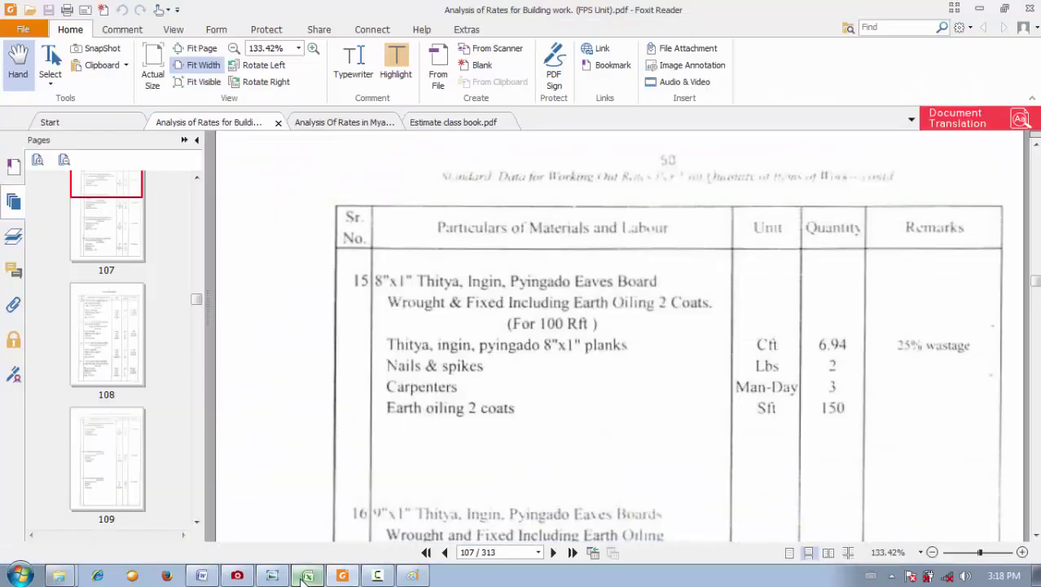
{"action": "left_click", "coordinate": [306, 576]}
{"action": "left_click", "coordinate": [290, 446]}
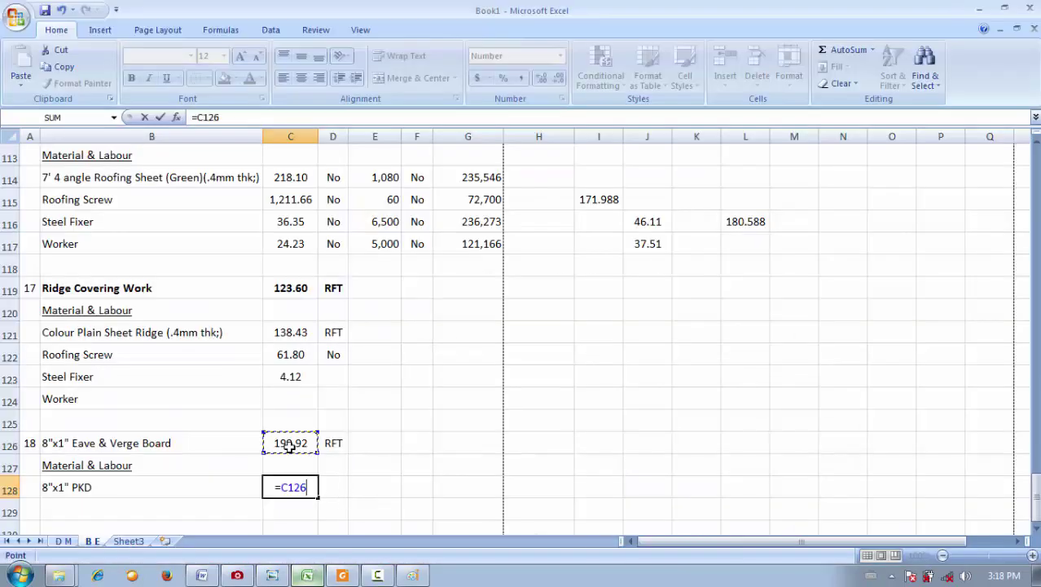
{"action": "type", "text": "*6.9"}
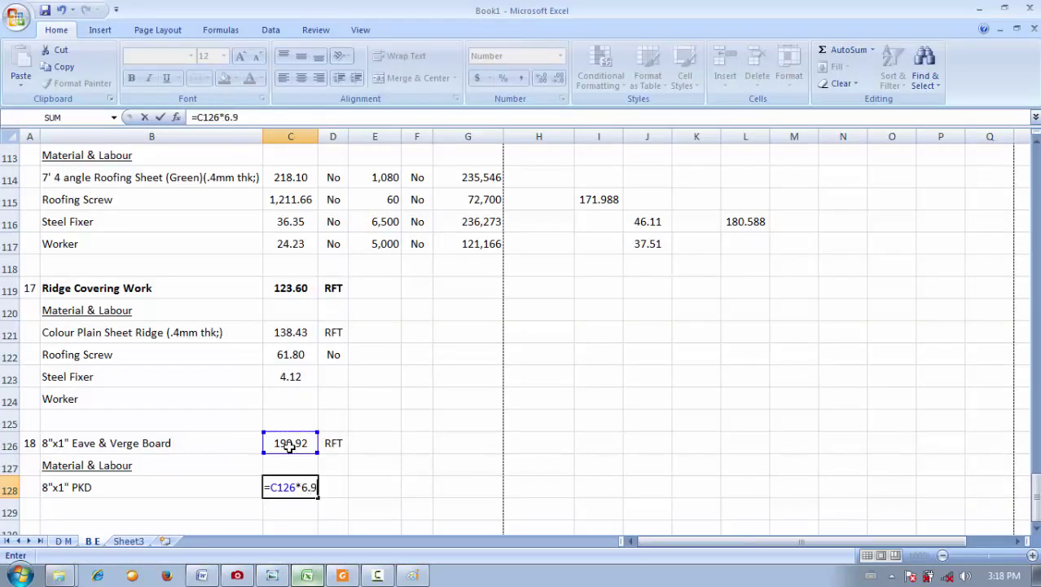
{"action": "type", "text": "4/100"}
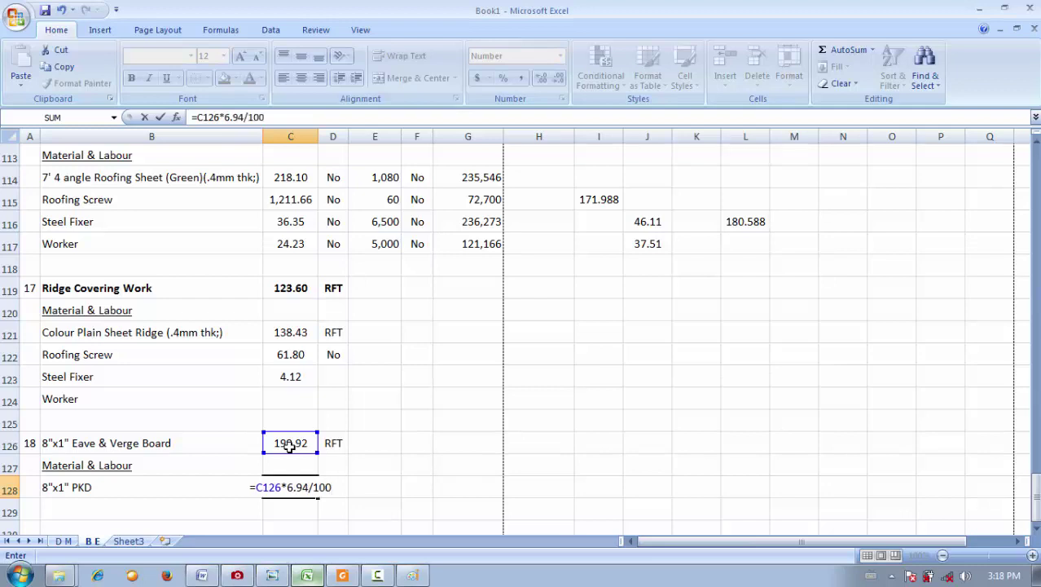
{"action": "key", "text": "Return"}
- Enter CFT as the unit of the 8"x1" PKD row in D128
{"action": "left_click", "coordinate": [347, 486]}
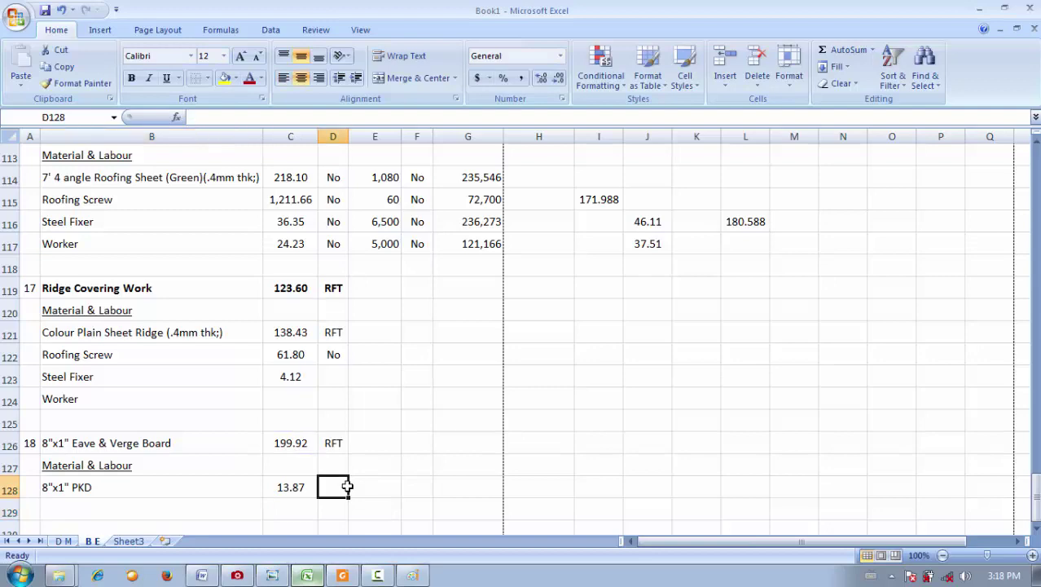
{"action": "type", "text": "CFT"}
{"action": "key", "text": "Return"}
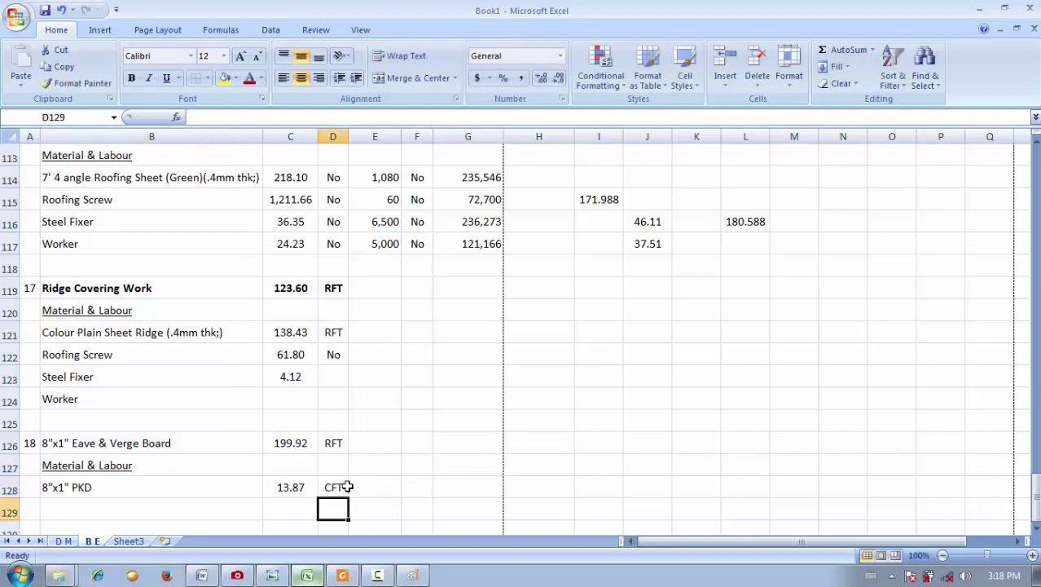
- Recheck the plank unit in the PDF, then convert the PKD quantity by extending the C128 formula to =C126*6.94/100/50
{"action": "left_click", "coordinate": [307, 576]}
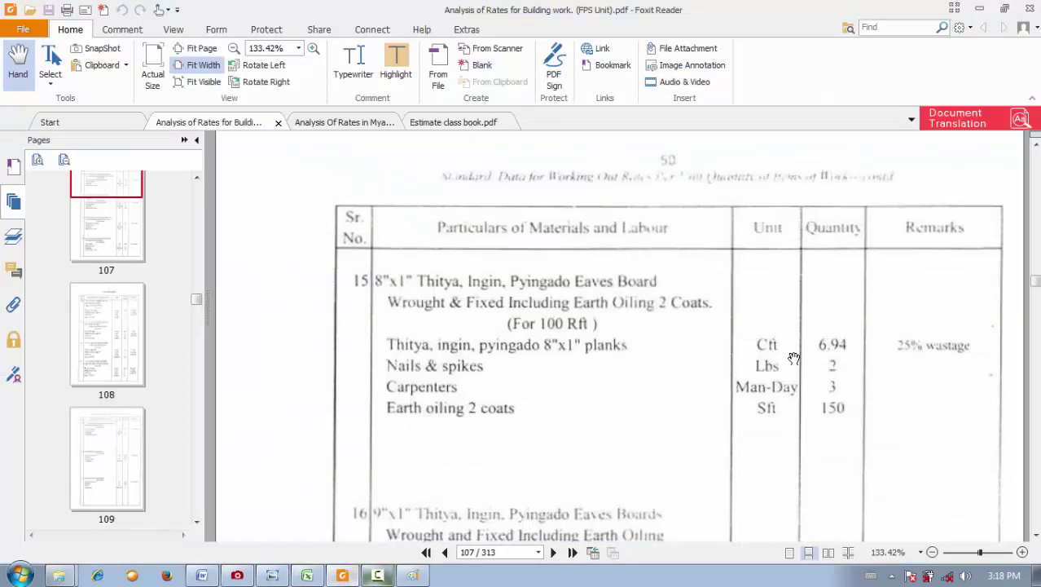
{"action": "left_click", "coordinate": [308, 576]}
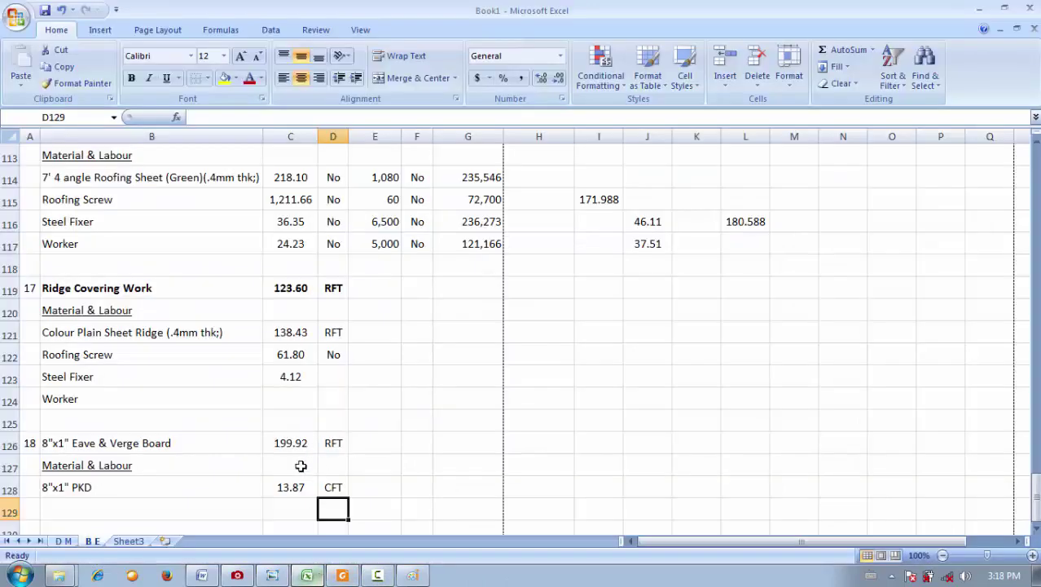
{"action": "left_click", "coordinate": [301, 484]}
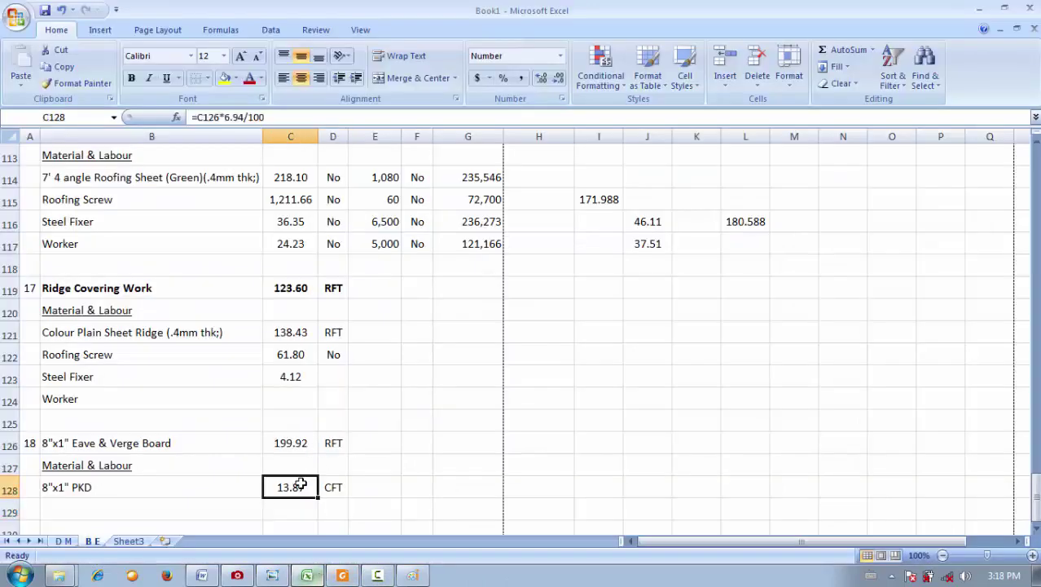
{"action": "left_click", "coordinate": [511, 120]}
{"action": "type", "text": "/"}
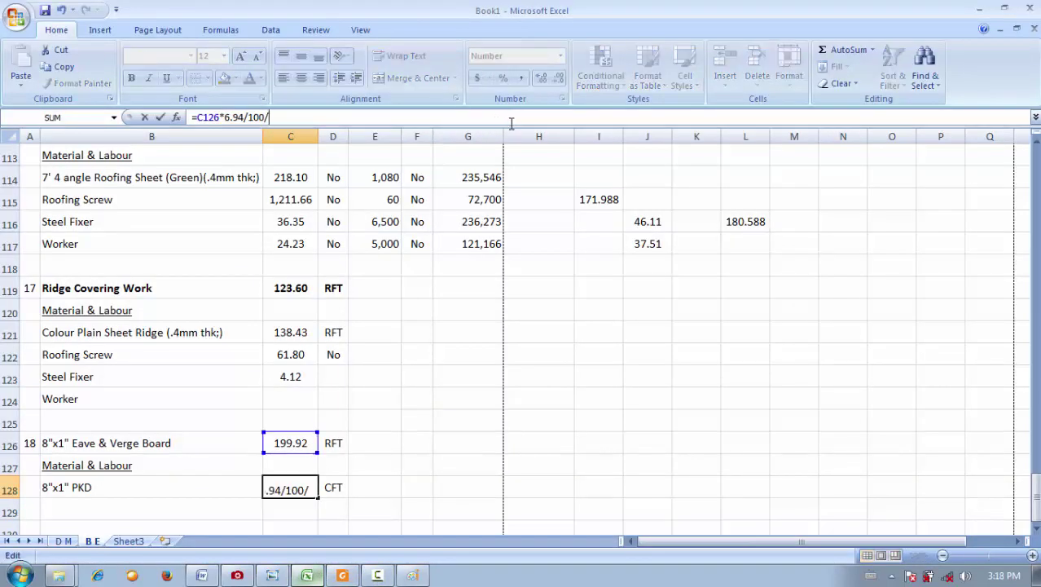
{"action": "type", "text": "50"}
{"action": "key", "text": "Return"}
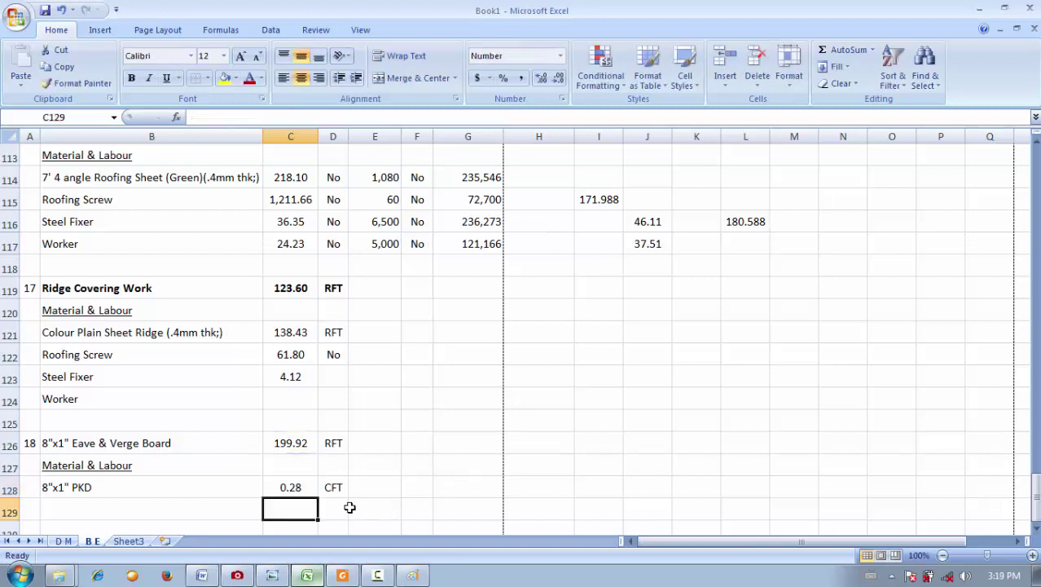
- Change the unit of the 8"x1" PKD row in D128 to Ton
{"action": "left_click", "coordinate": [328, 489]}
{"action": "type", "text": "Tone"}
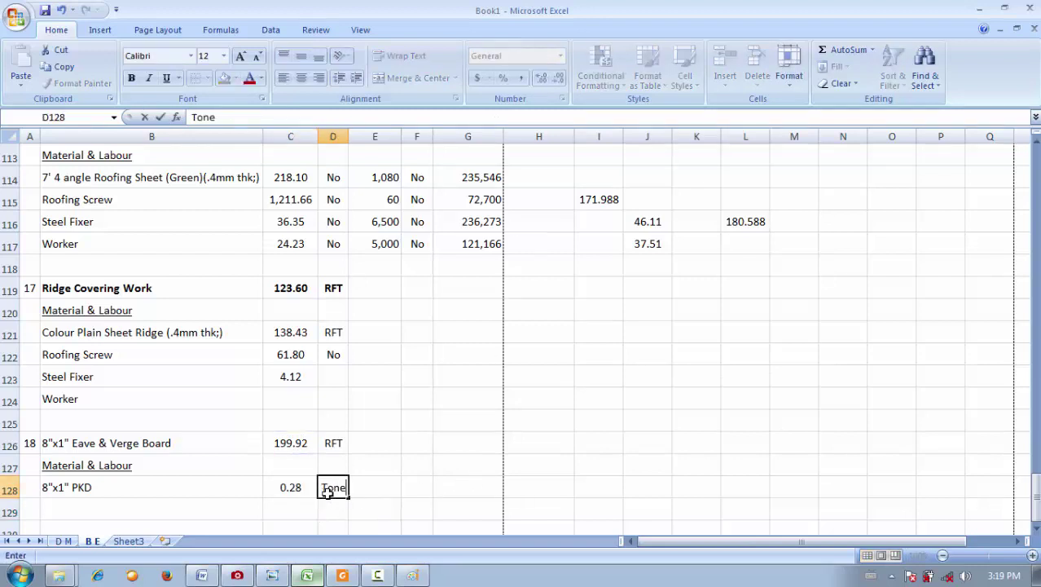
{"action": "key", "text": "BackSpace"}
{"action": "key", "text": "Return"}
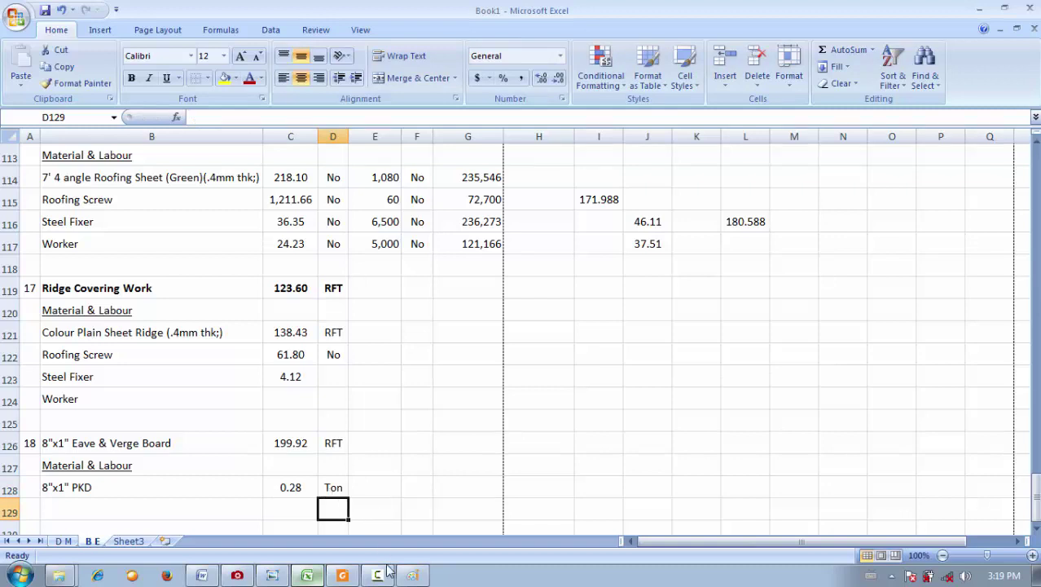
- Consult the eaves board rate analysis in Foxit Reader, add Nail as the material in B129 and return to the PDF for its quantity
{"action": "left_click", "coordinate": [342, 575]}
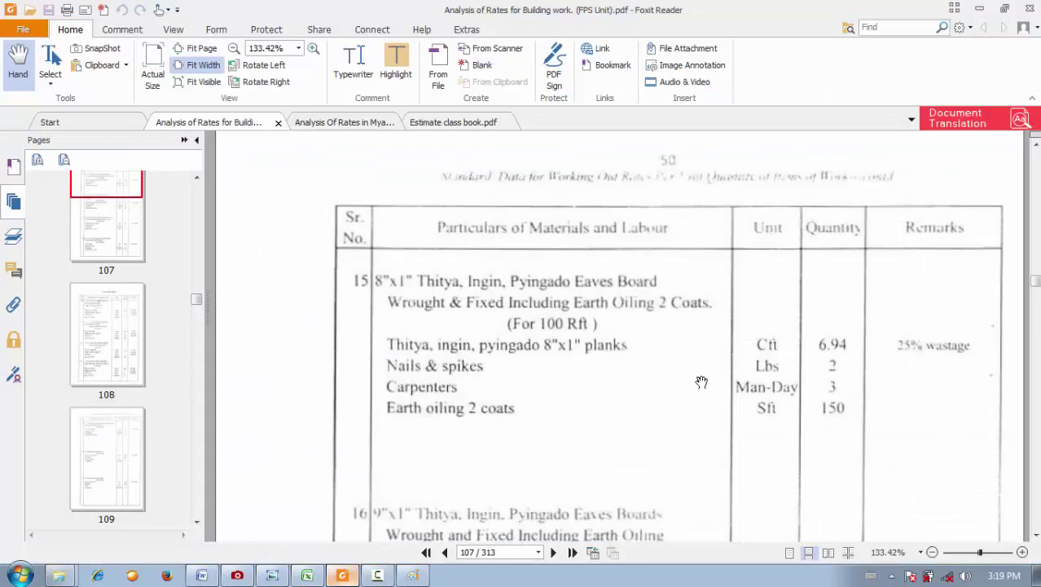
{"action": "left_click", "coordinate": [307, 575]}
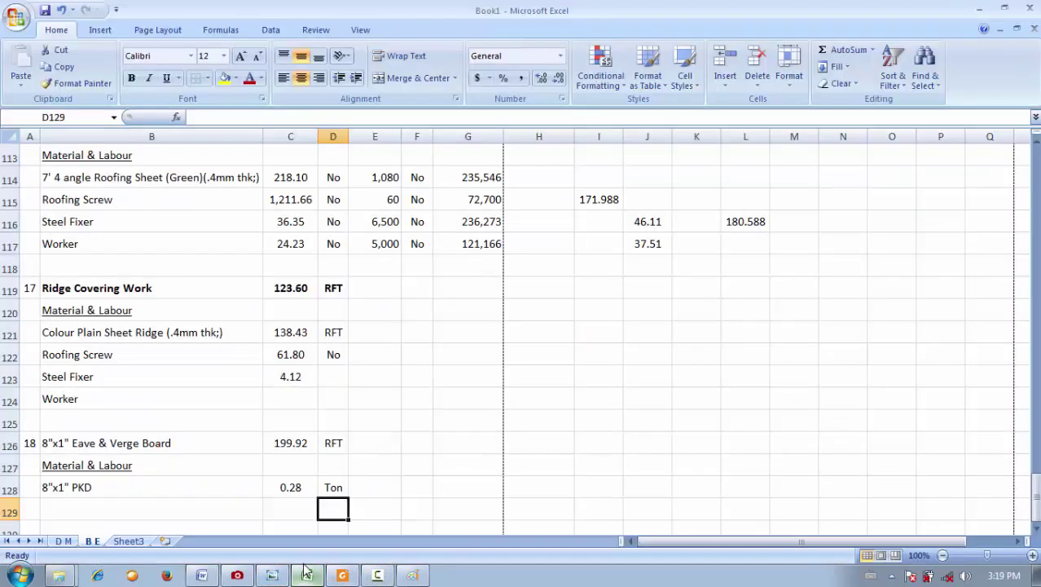
{"action": "left_click", "coordinate": [131, 513]}
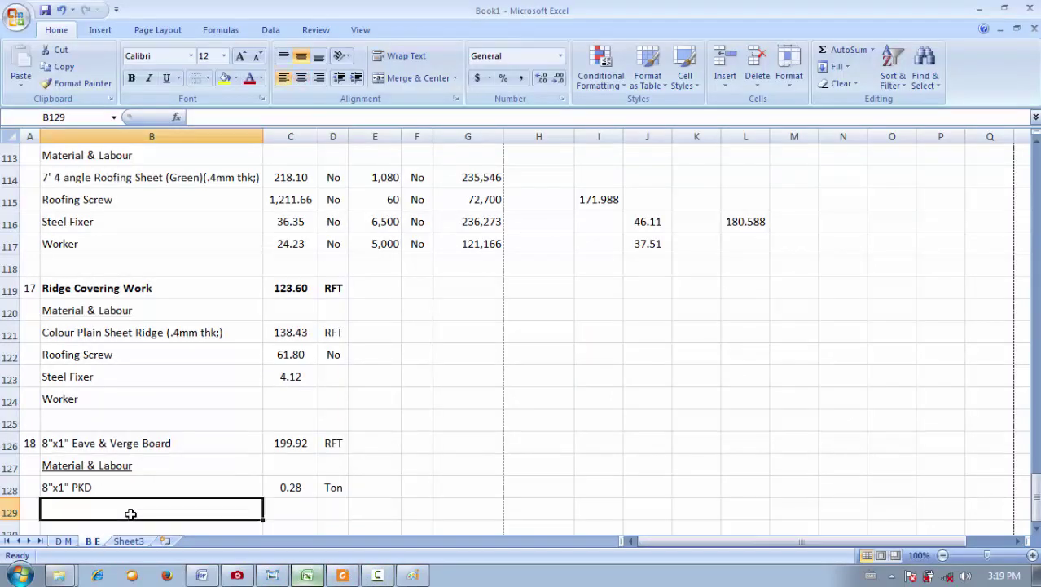
{"action": "type", "text": "Nail"}
{"action": "key", "text": "Tab"}
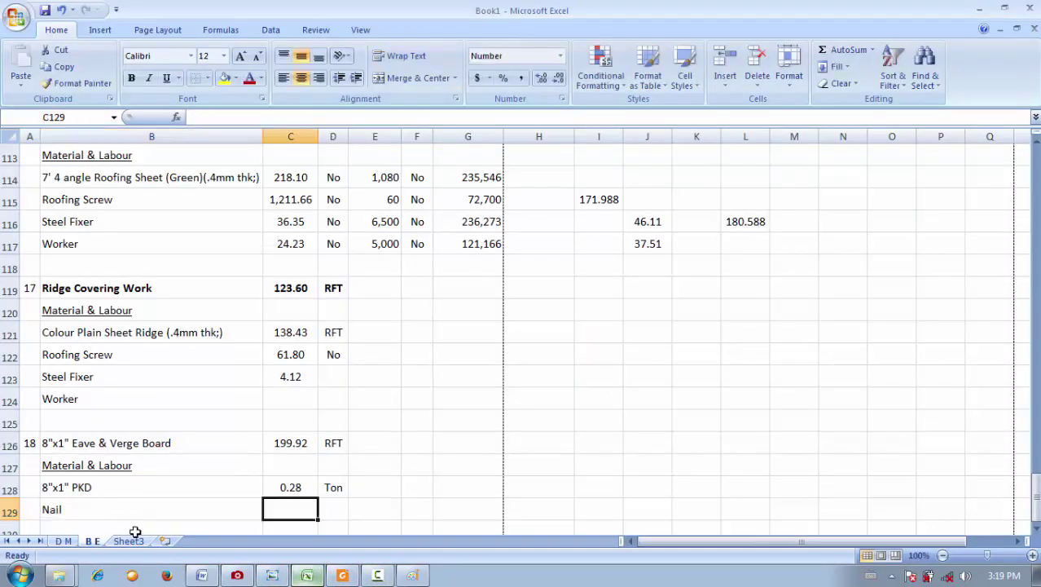
{"action": "left_click", "coordinate": [309, 577]}
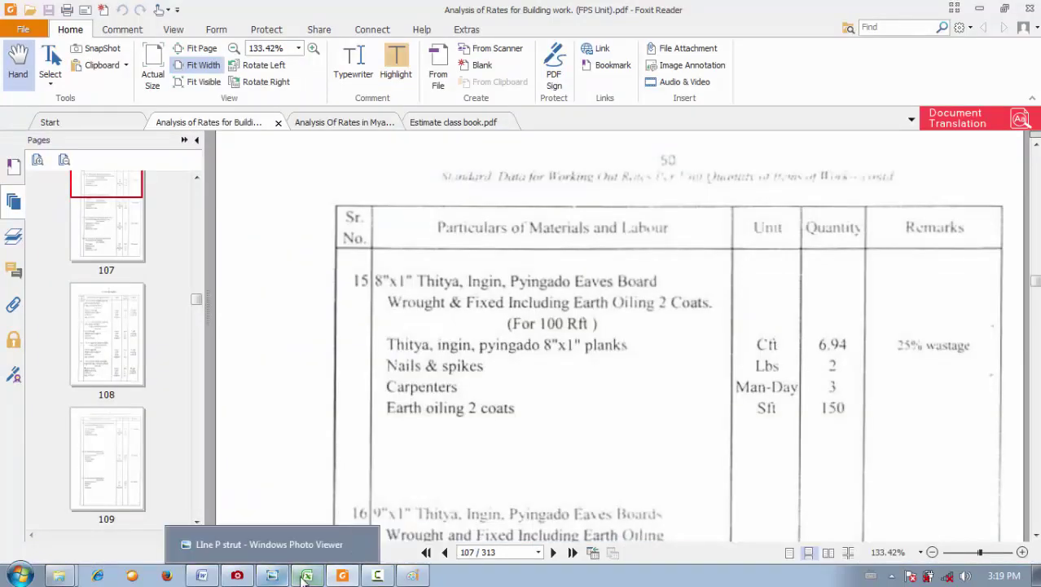
- Switch to Excel and calculate the Nail quantity in C129 with the formula =C126*2/100
{"action": "key", "text": "alt+Tab"}
{"action": "type", "text": "="}
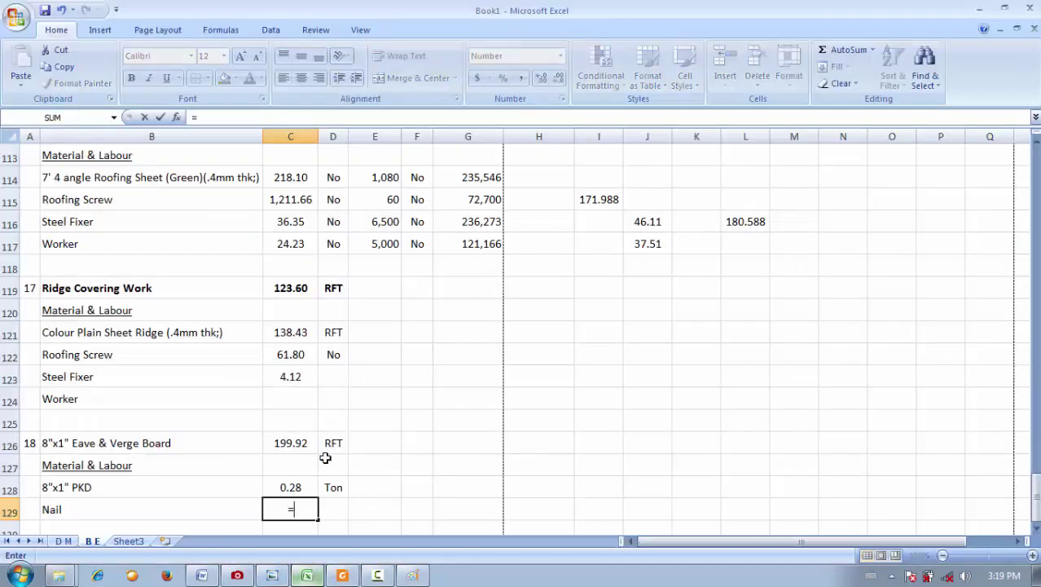
{"action": "left_click", "coordinate": [313, 444]}
{"action": "type", "text": "*"}
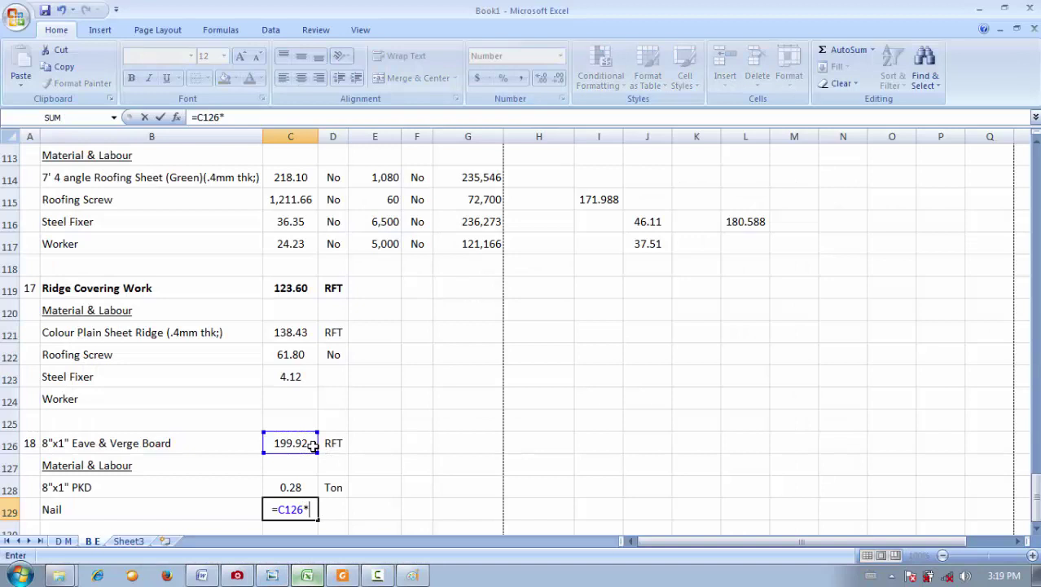
{"action": "type", "text": "2/100"}
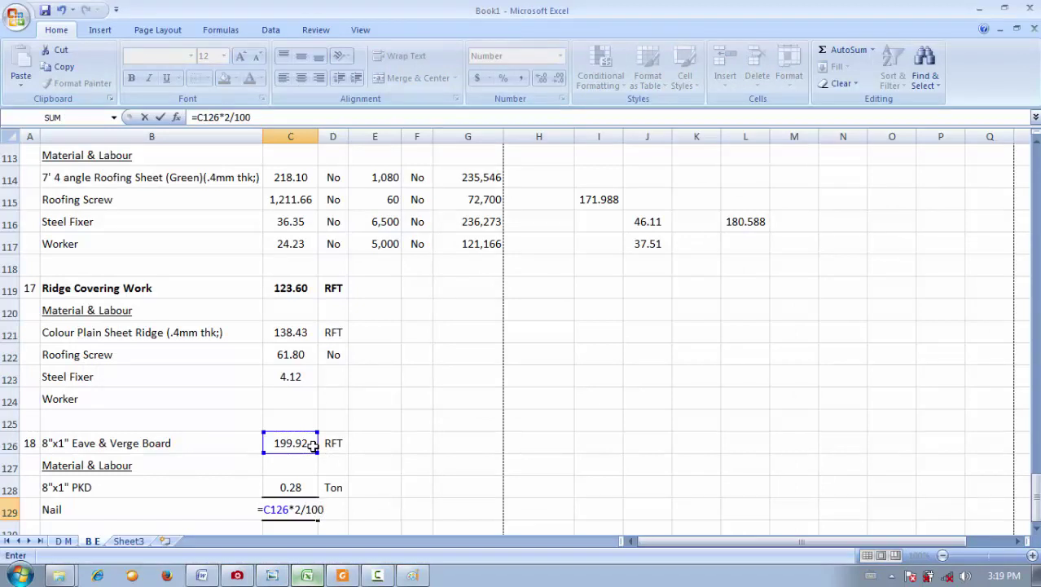
{"action": "key", "text": "Return"}
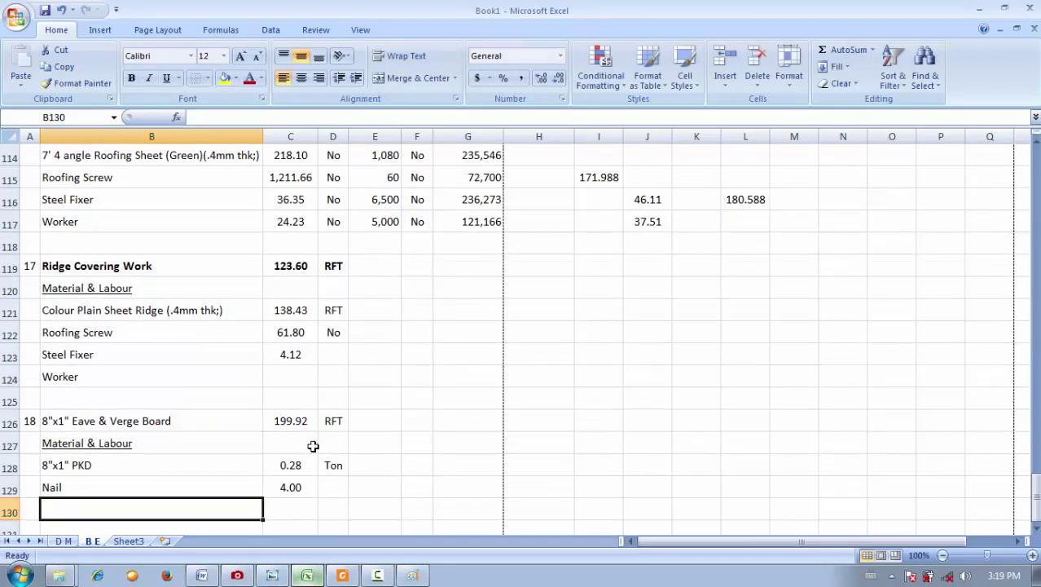
- Convert the Nail quantity from pounds to viss by extending the C129 formula to =C126*2/100/3.6
{"action": "left_click", "coordinate": [309, 489]}
{"action": "scroll", "coordinate": [248, 317], "scroll_direction": "down", "scroll_amount": 2}
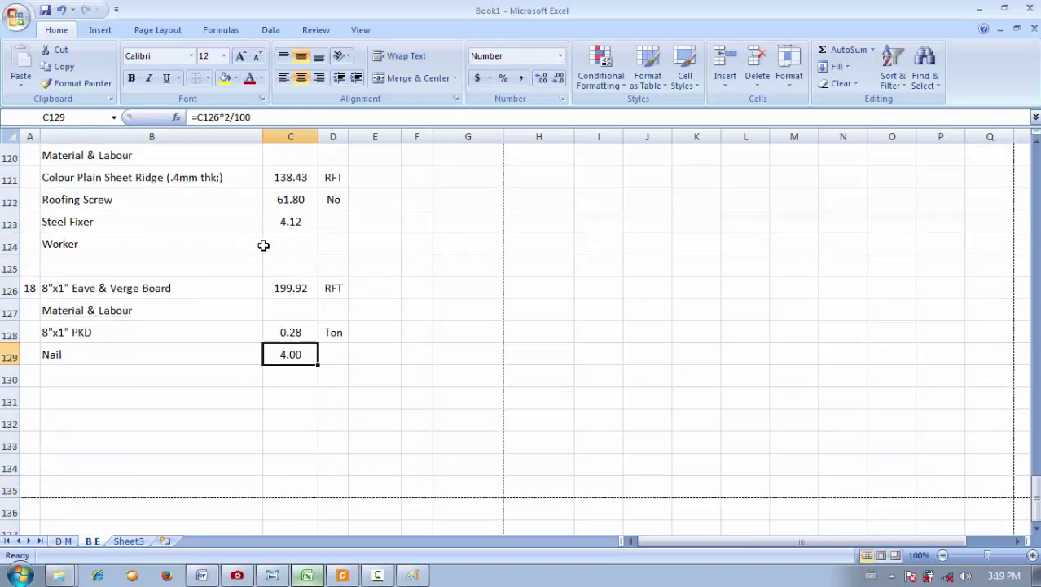
{"action": "left_click", "coordinate": [306, 119]}
{"action": "type", "text": "/"}
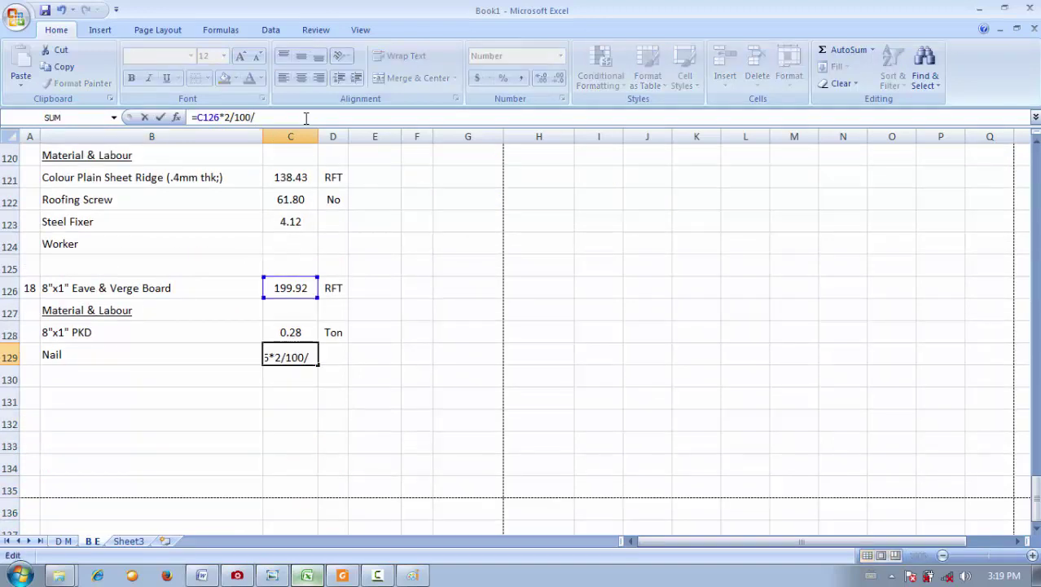
{"action": "type", "text": "3.6"}
{"action": "key", "text": "Return"}
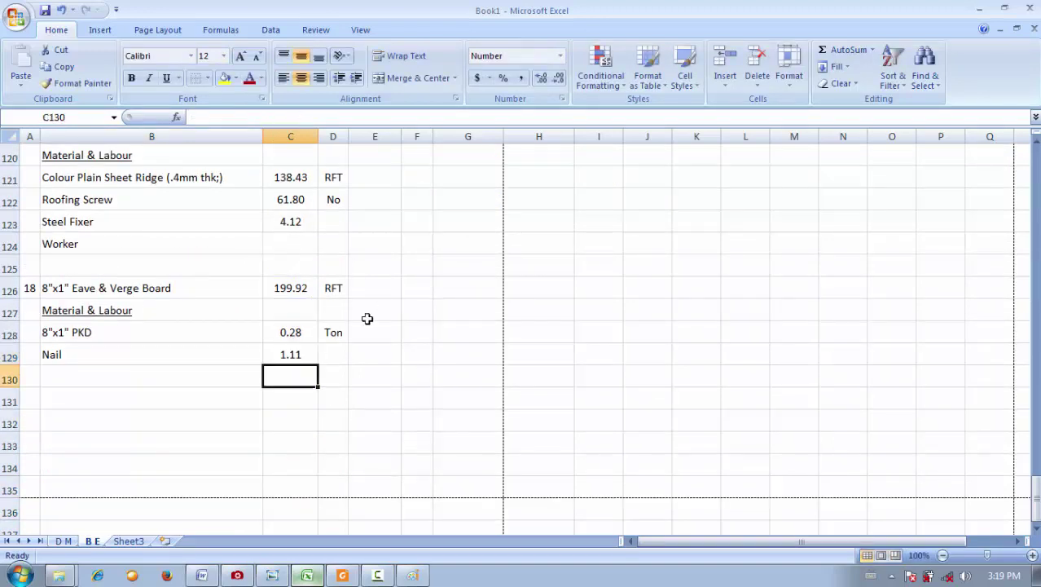
- Examine the unit conversion tables in Estimate class book.pdf in Foxit Reader for the pound-to-viss relation
{"action": "left_click", "coordinate": [340, 576]}
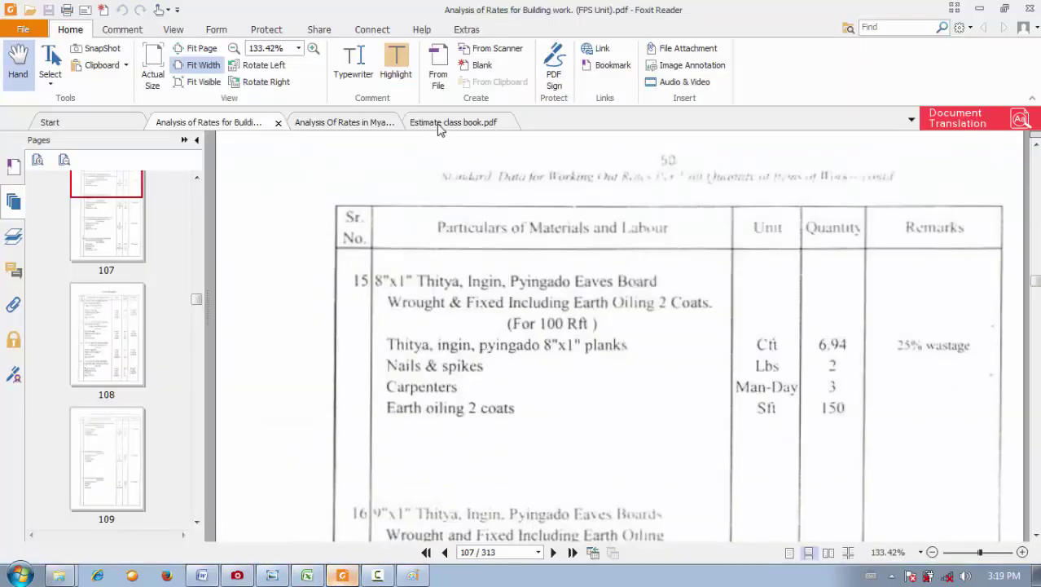
{"action": "left_click", "coordinate": [439, 122]}
{"action": "scroll", "coordinate": [453, 302], "scroll_direction": "down", "scroll_amount": 3}
{"action": "scroll", "coordinate": [453, 305], "scroll_direction": "up", "scroll_amount": 8}
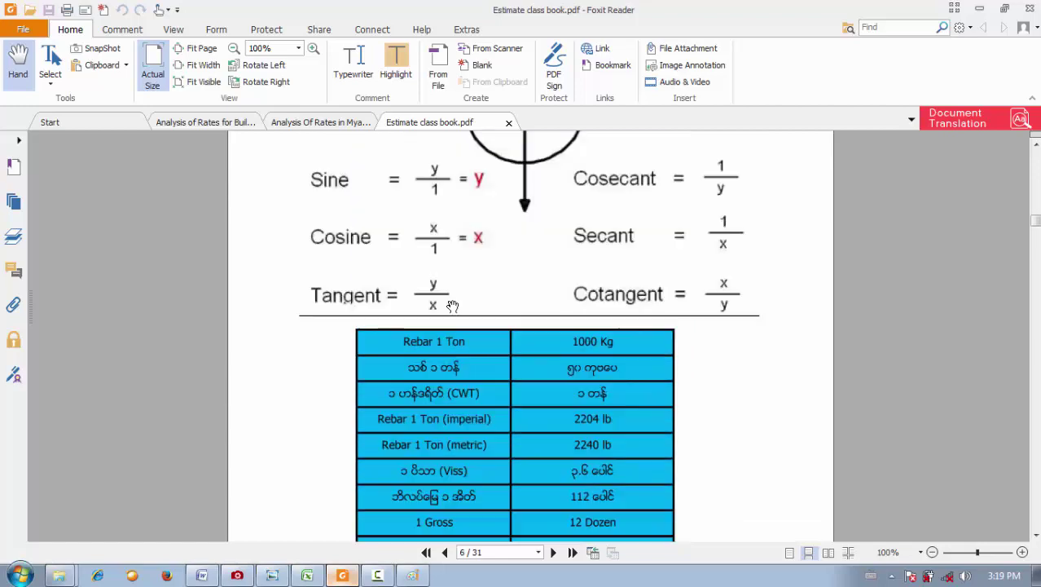
{"action": "scroll", "coordinate": [453, 305], "scroll_direction": "down", "scroll_amount": 3}
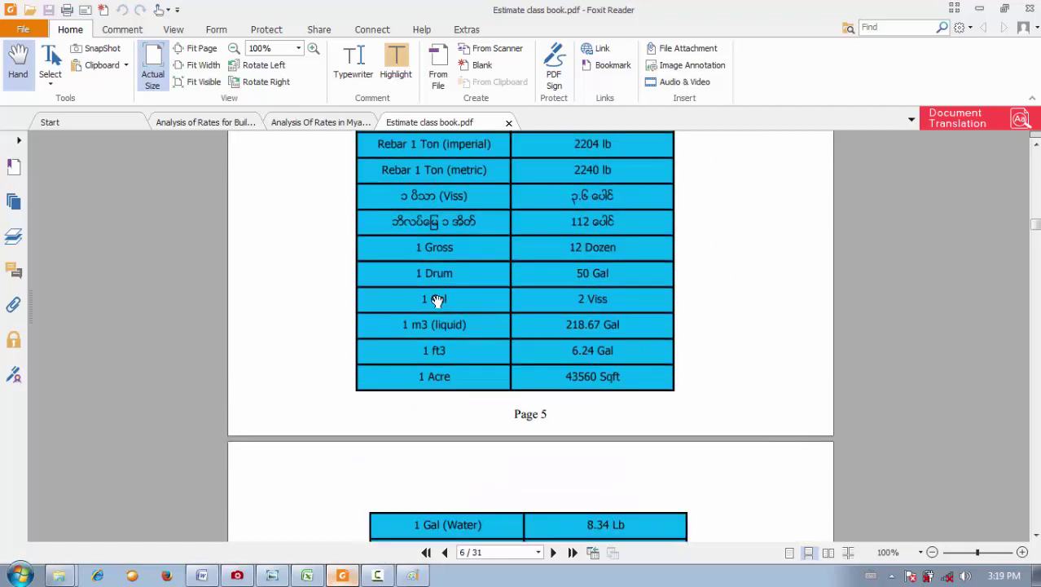
{"action": "scroll", "coordinate": [440, 300], "scroll_direction": "down", "scroll_amount": 3}
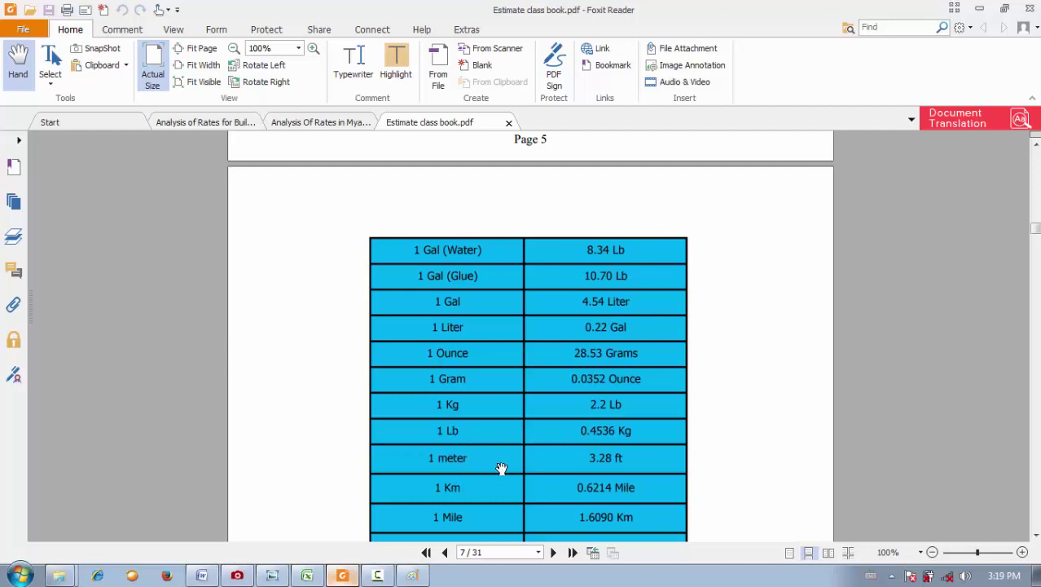
{"action": "left_click_drag", "start_coordinate": [495, 436], "coordinate": [486, 305]}
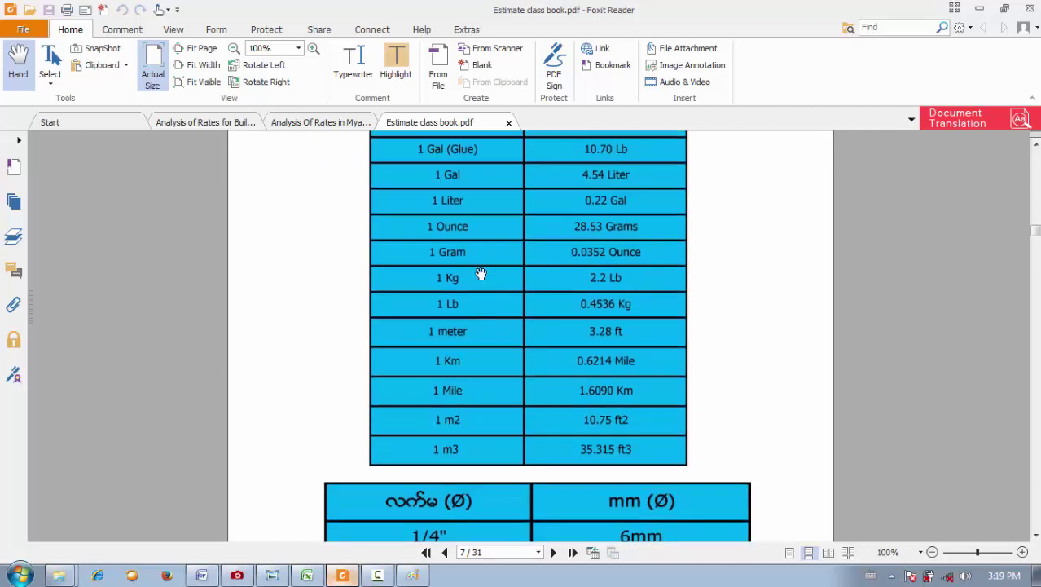
{"action": "left_click_drag", "start_coordinate": [486, 248], "coordinate": [480, 302]}
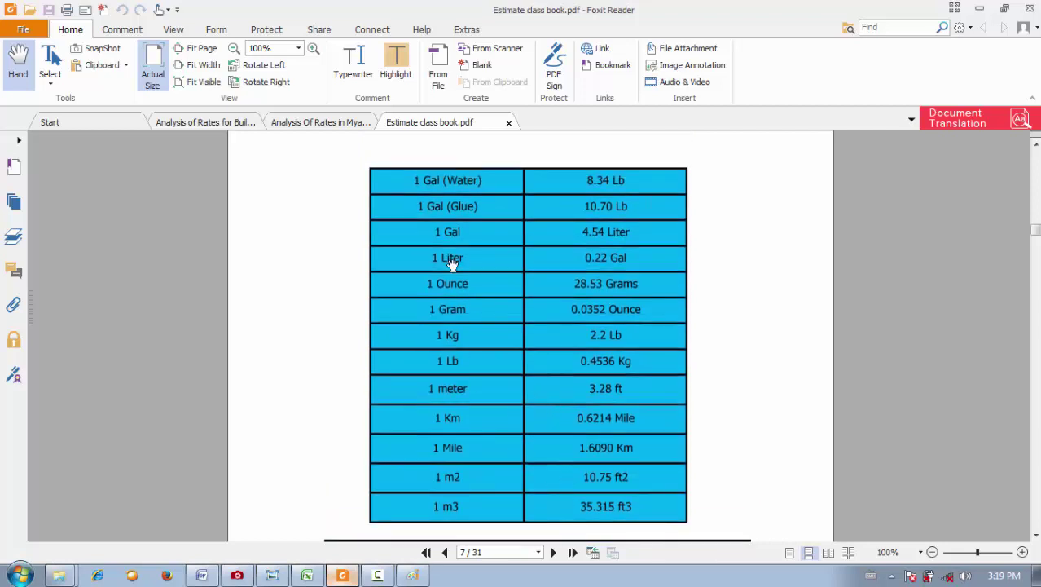
{"action": "left_click_drag", "start_coordinate": [451, 266], "coordinate": [443, 445]}
{"action": "left_click_drag", "start_coordinate": [441, 273], "coordinate": [442, 334]}
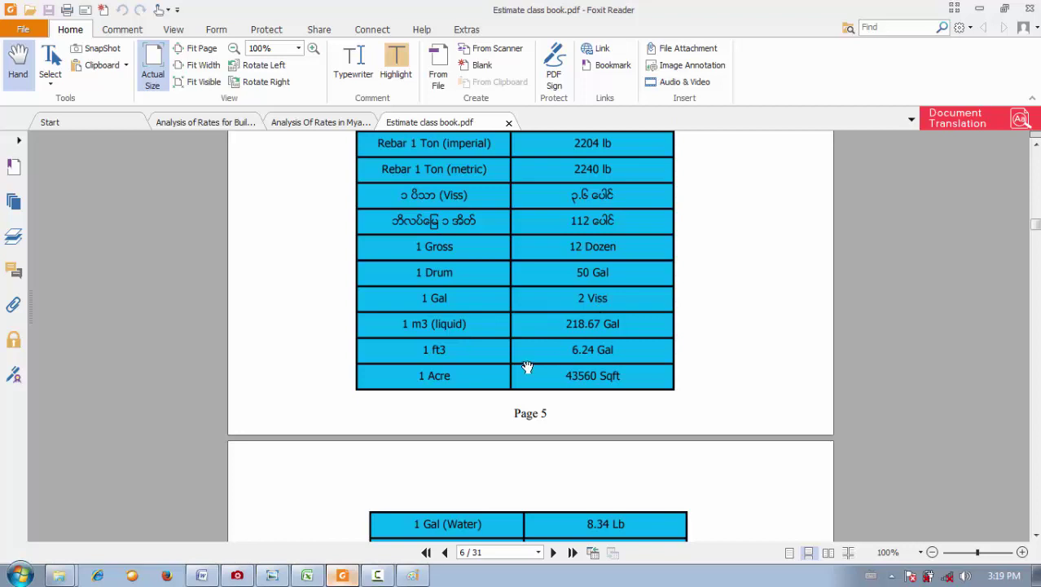
{"action": "left_click_drag", "start_coordinate": [522, 368], "coordinate": [531, 295]}
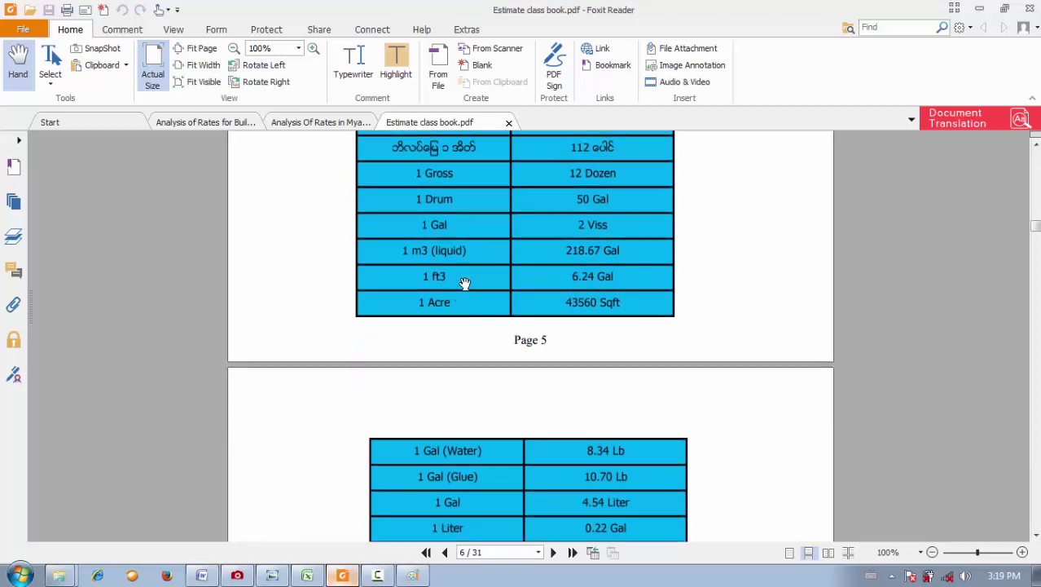
{"action": "scroll", "coordinate": [492, 267], "scroll_direction": "up", "scroll_amount": 6}
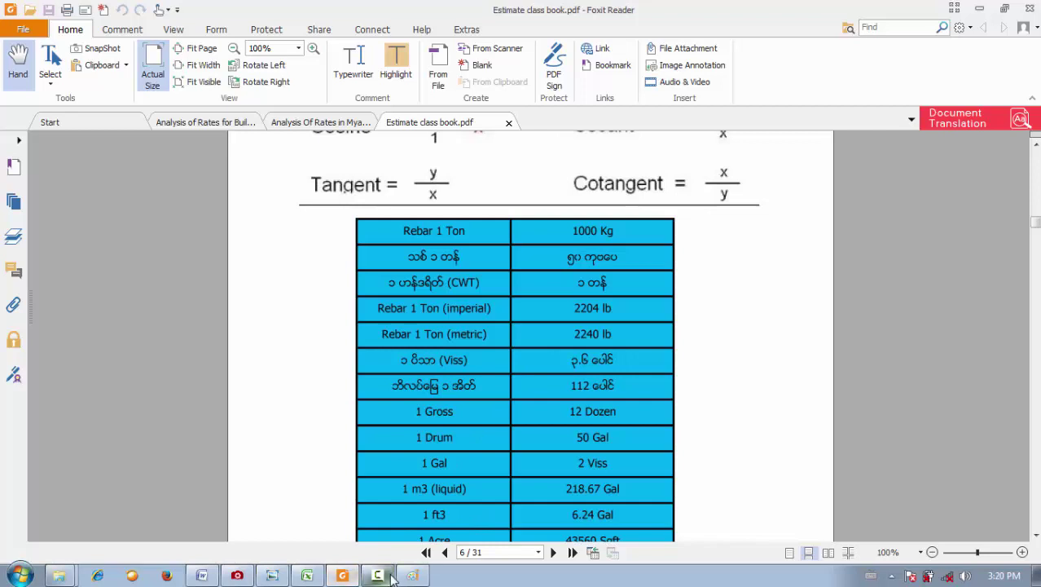
- Review the Nail formula in C129 in Excel and compare its divisor with the conversion tables in Estimate class book.pdf
{"action": "left_click", "coordinate": [307, 575]}
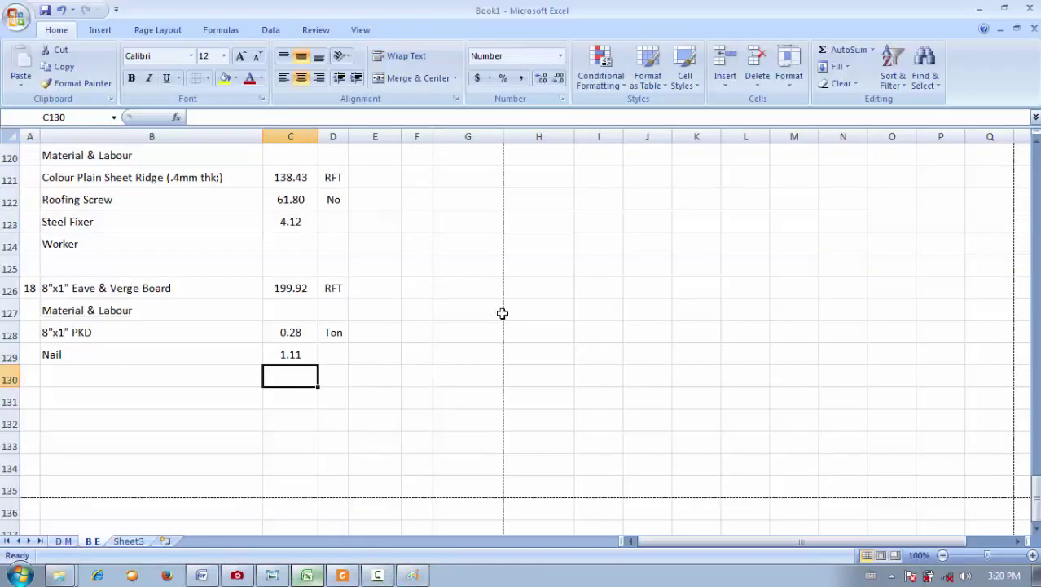
{"action": "left_click", "coordinate": [309, 353]}
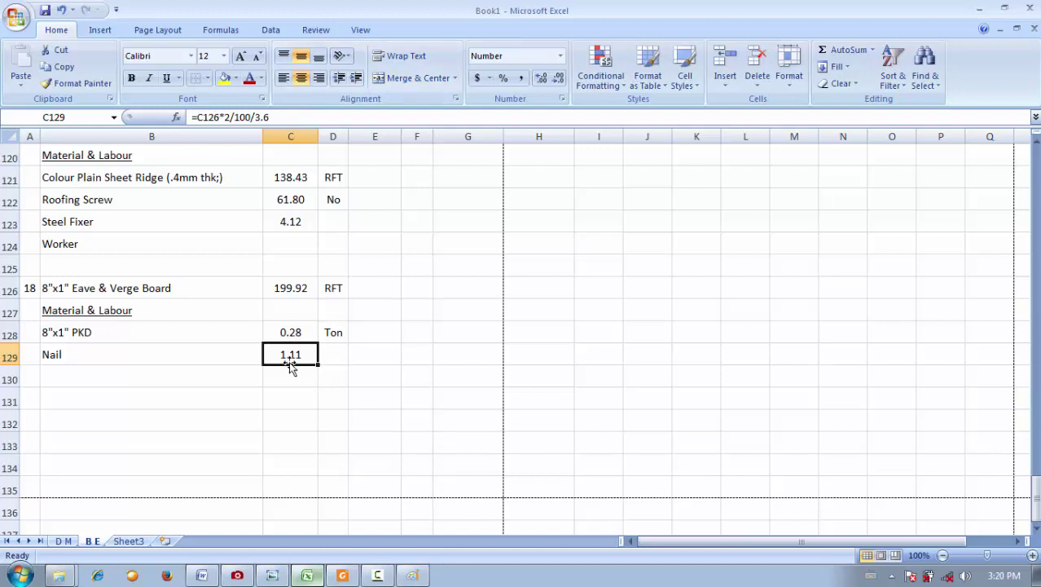
{"action": "left_click", "coordinate": [342, 576]}
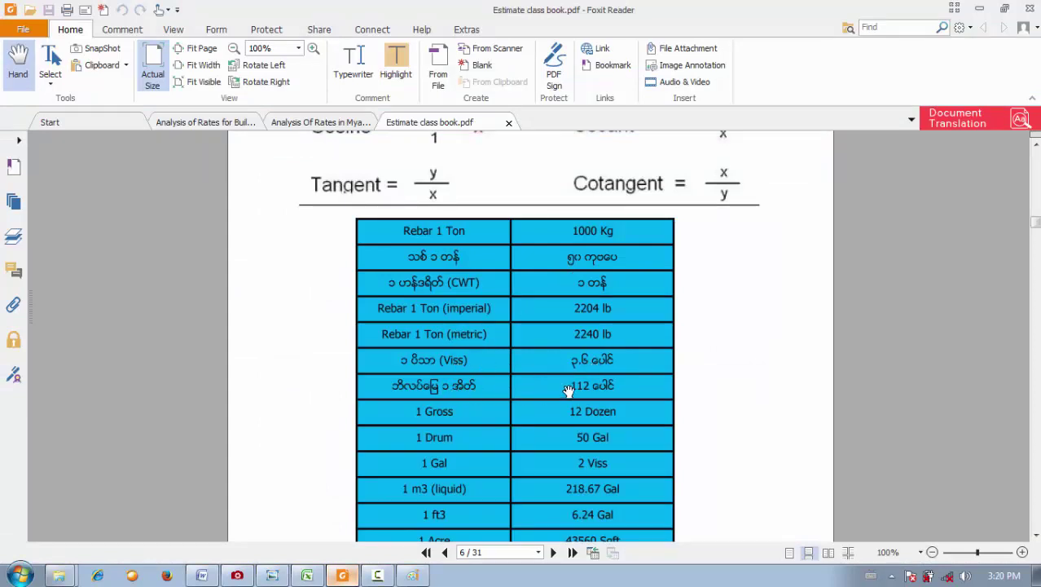
{"action": "left_click_drag", "start_coordinate": [575, 390], "coordinate": [582, 241]}
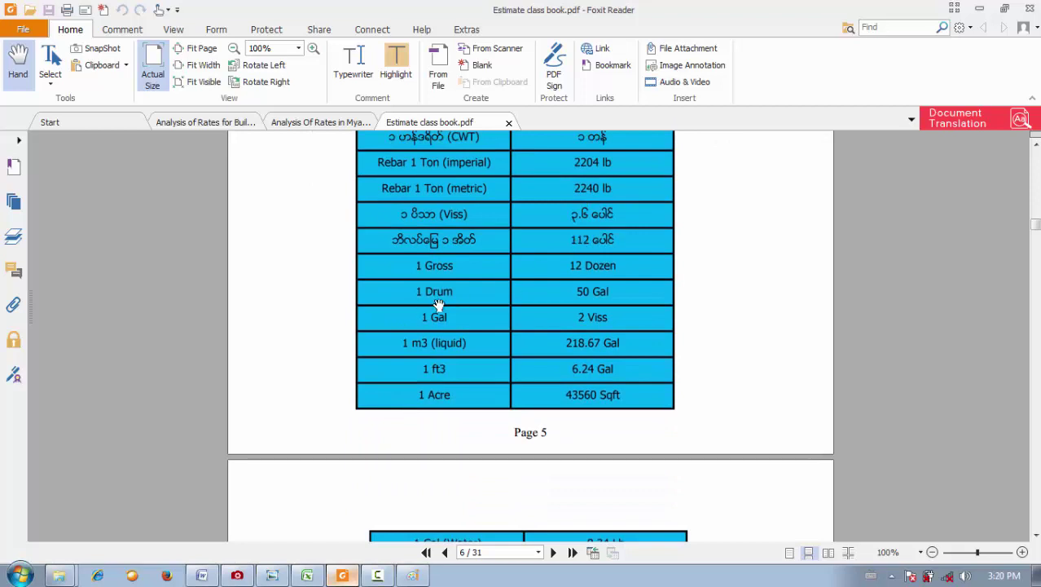
{"action": "scroll", "coordinate": [493, 422], "scroll_direction": "down", "scroll_amount": 6}
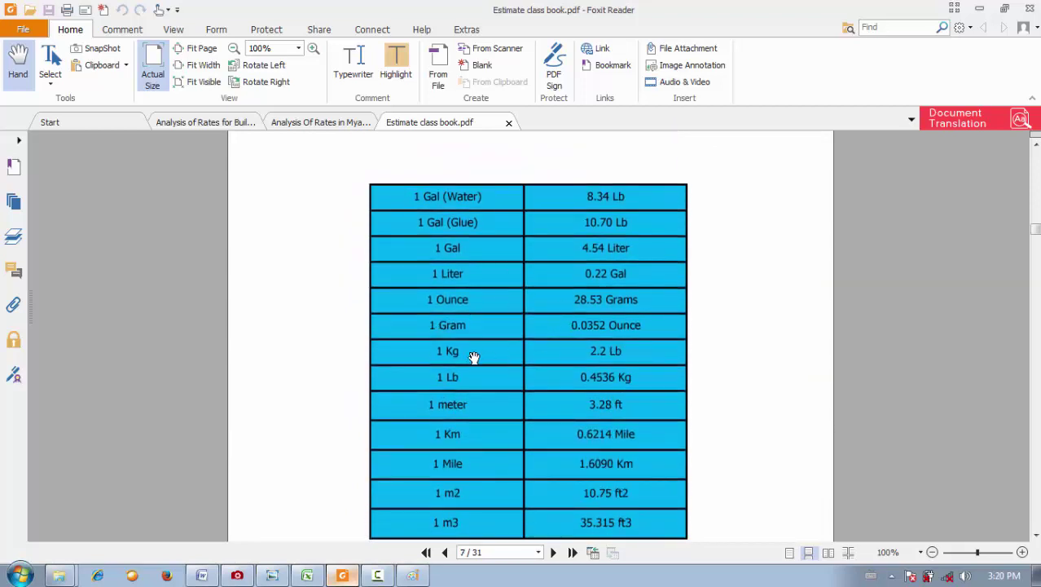
{"action": "scroll", "coordinate": [540, 414], "scroll_direction": "down", "scroll_amount": 3}
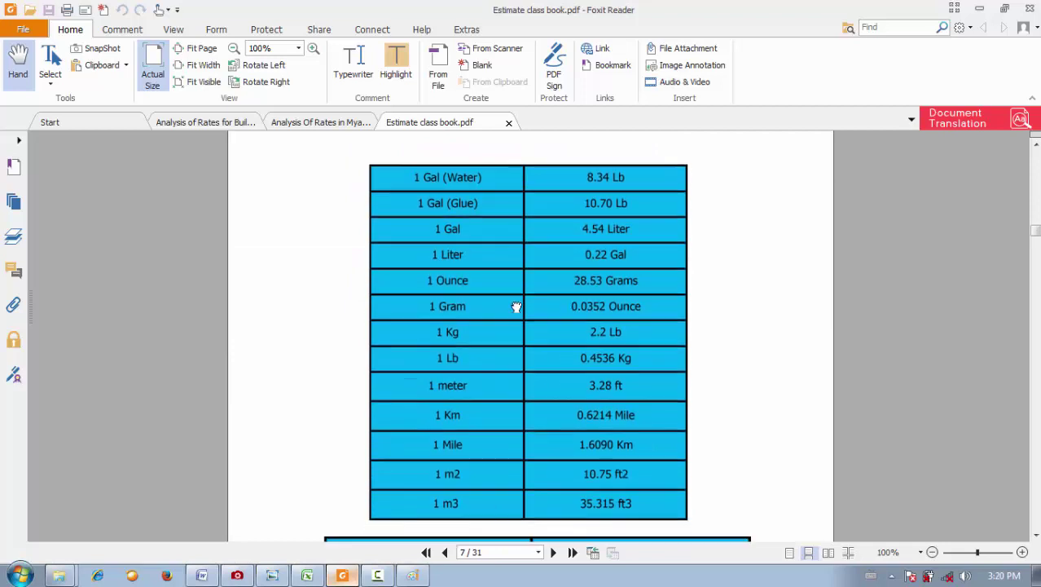
{"action": "scroll", "coordinate": [547, 242], "scroll_direction": "up", "scroll_amount": 14}
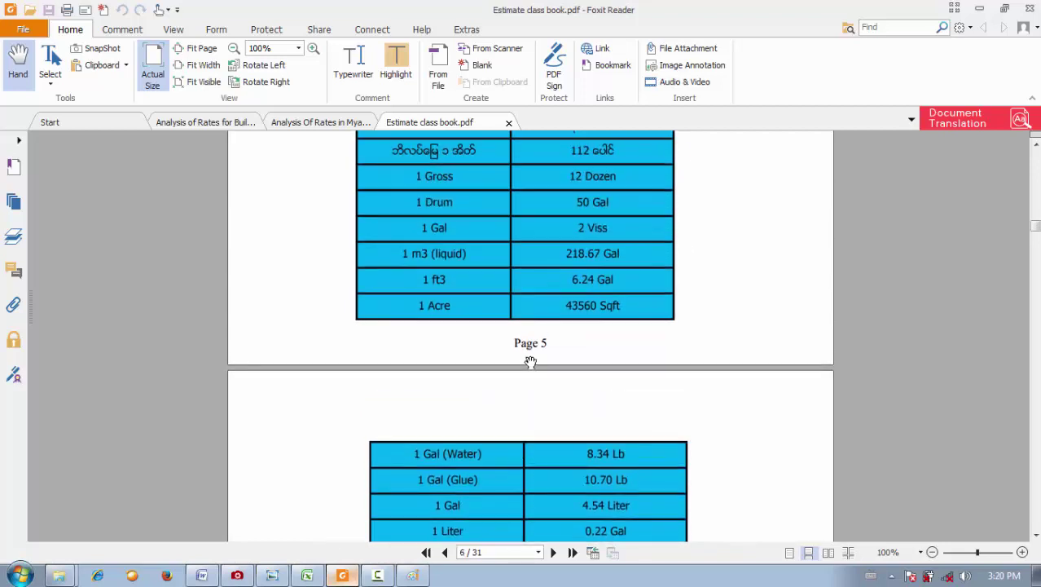
{"action": "scroll", "coordinate": [489, 297], "scroll_direction": "up", "scroll_amount": 1}
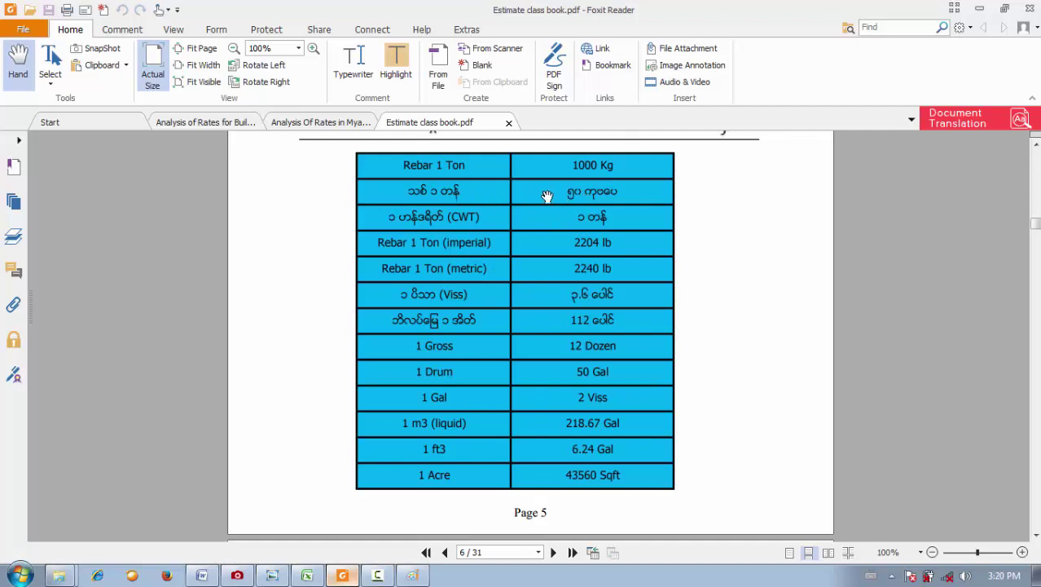
{"action": "scroll", "coordinate": [497, 226], "scroll_direction": "up", "scroll_amount": 1}
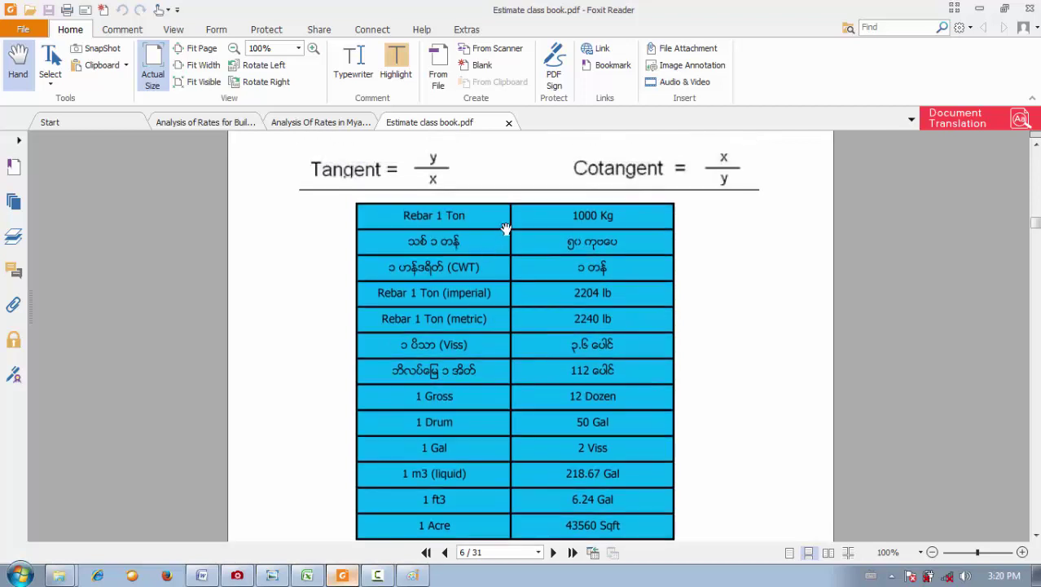
{"action": "scroll", "coordinate": [510, 221], "scroll_direction": "up", "scroll_amount": 1}
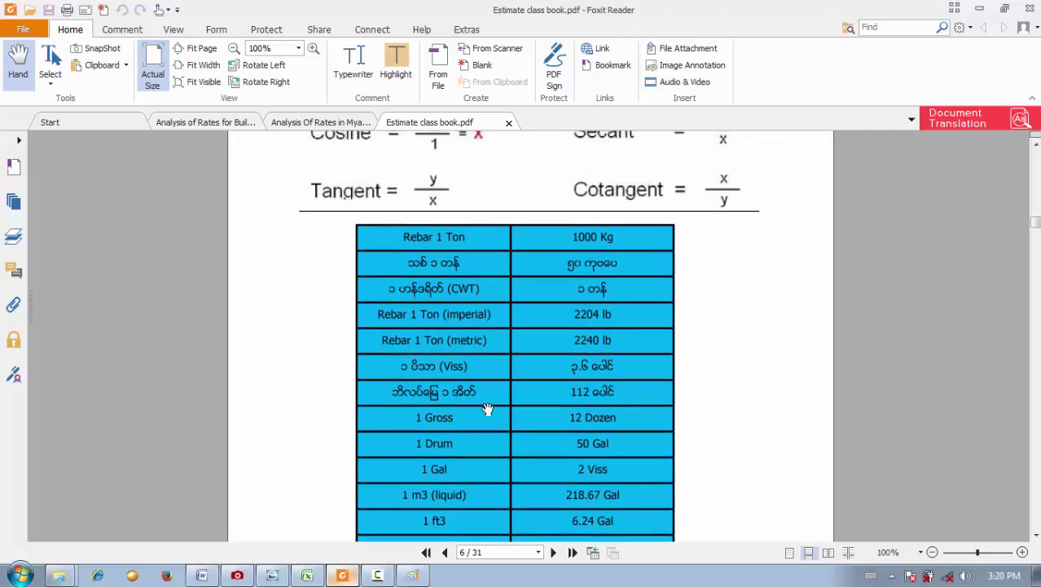
- Return to Excel and enter Viss as the unit of the Nail row in D129
{"action": "left_click", "coordinate": [317, 575]}
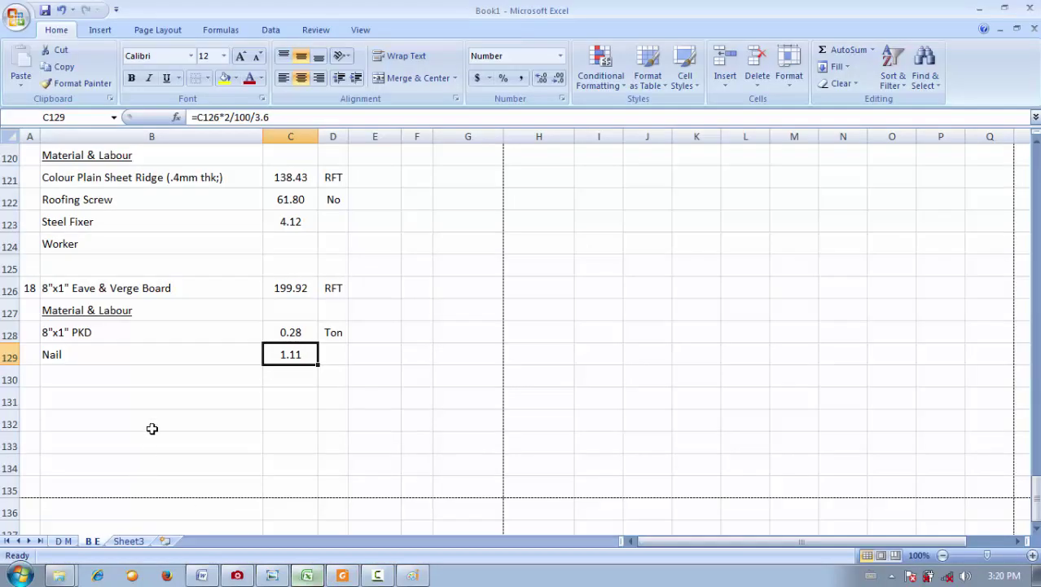
{"action": "left_click", "coordinate": [338, 358]}
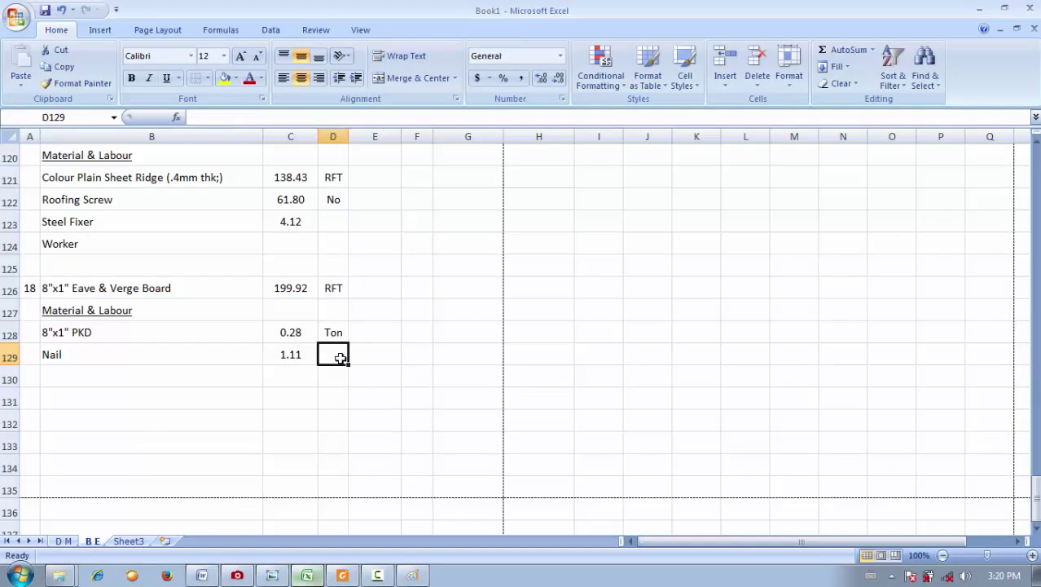
{"action": "left_click", "coordinate": [308, 357]}
{"action": "left_click", "coordinate": [322, 353]}
{"action": "type", "text": "v"}
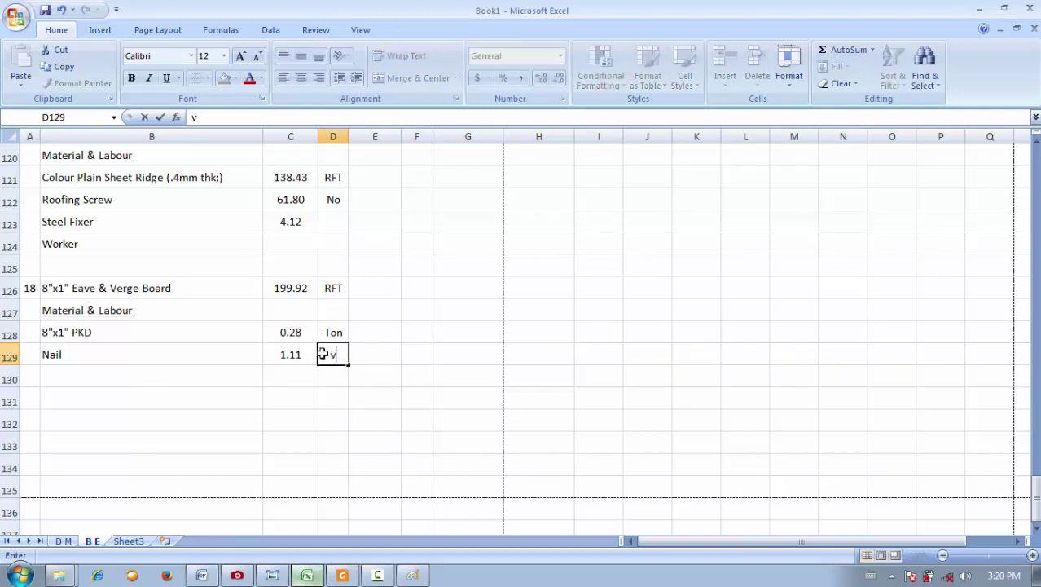
{"action": "type", "text": "iss"}
{"action": "key", "text": "Return"}
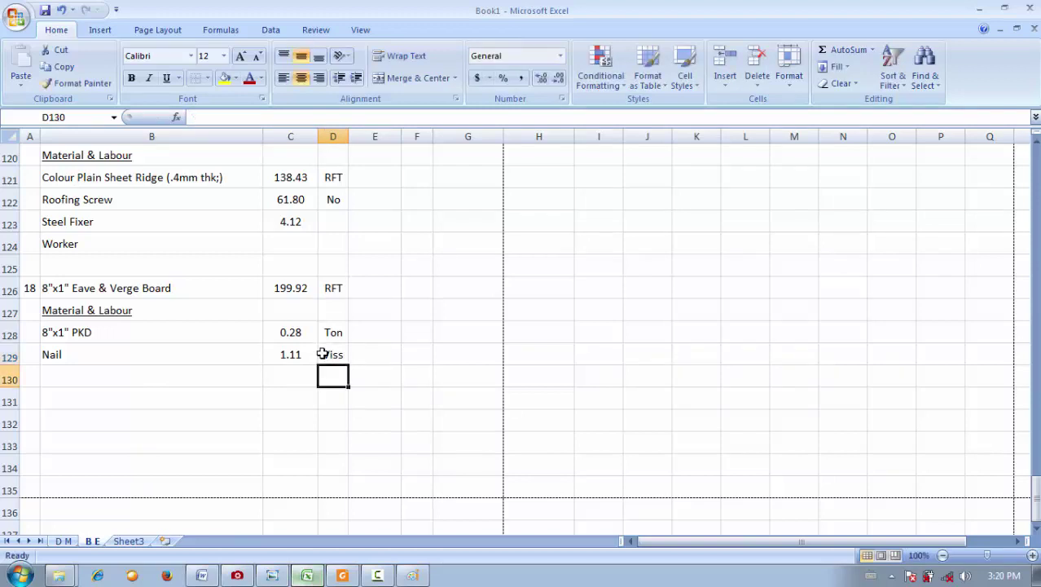
- Select B130, then in Foxit Reader close the Analysis Of Rates in Myanmar PDF and return to the 8"x1" eaves board rate analysis
{"action": "left_click", "coordinate": [174, 371]}
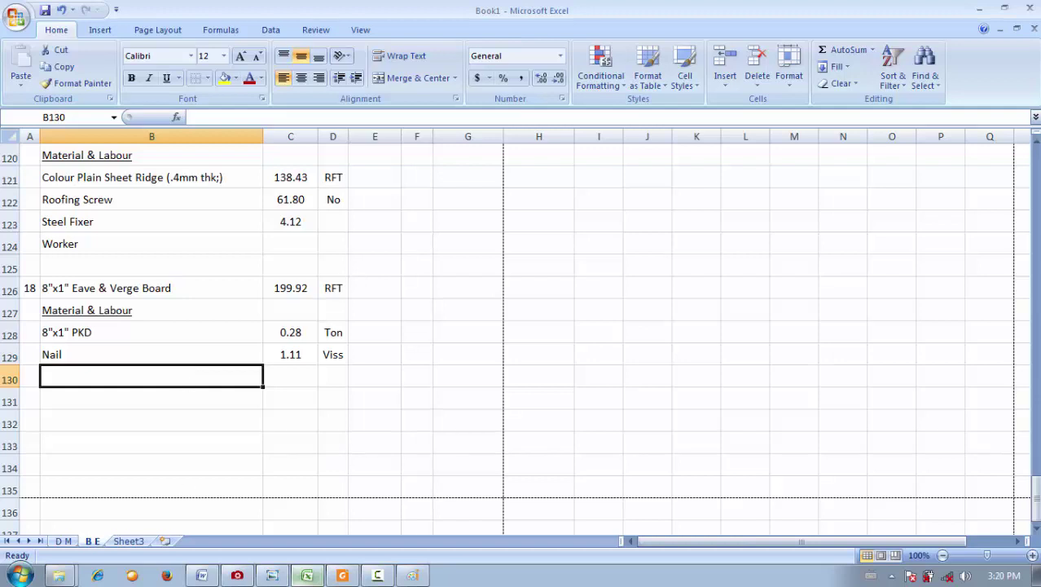
{"action": "left_click", "coordinate": [343, 575]}
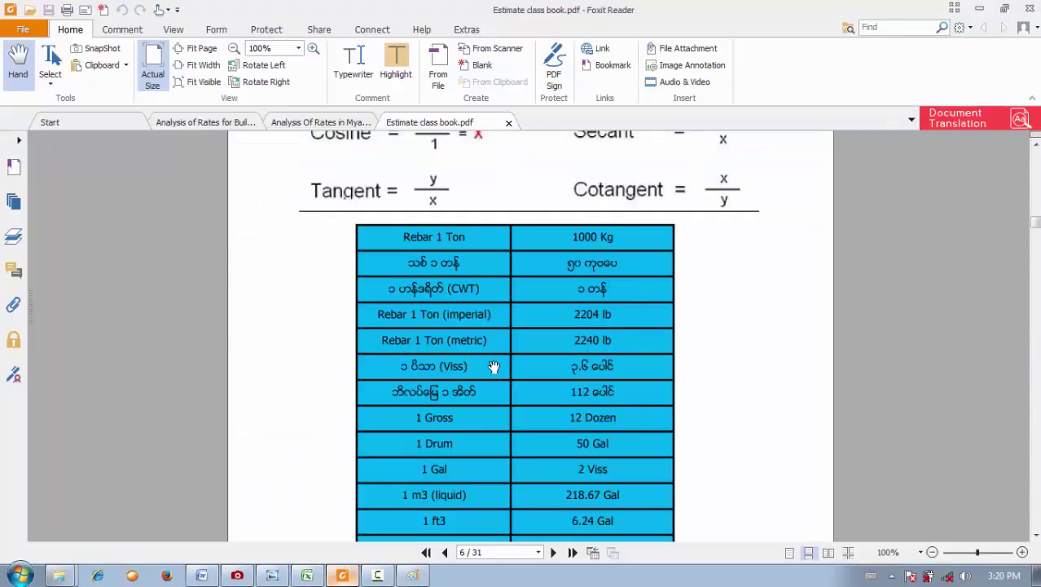
{"action": "left_click", "coordinate": [308, 119]}
{"action": "left_click", "coordinate": [192, 122]}
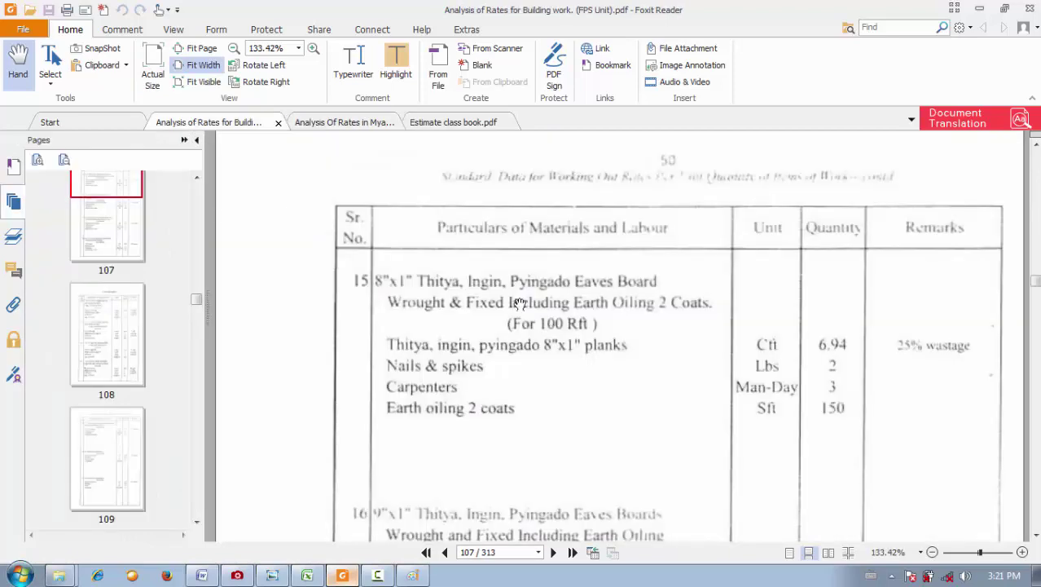
{"action": "left_click", "coordinate": [358, 123]}
{"action": "left_click", "coordinate": [396, 122]}
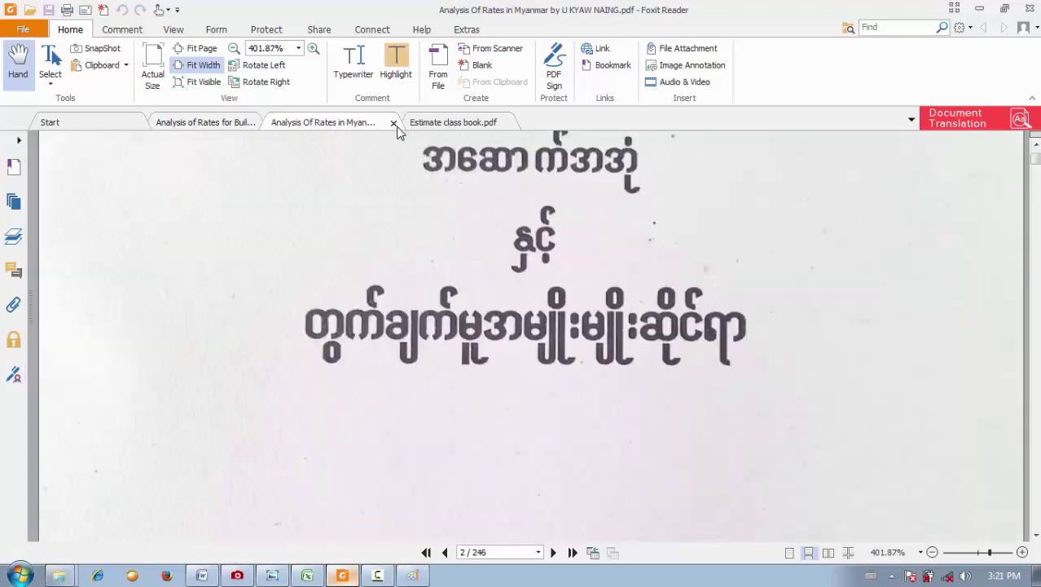
{"action": "key", "text": "ctrl+1"}
{"action": "left_click", "coordinate": [204, 123]}
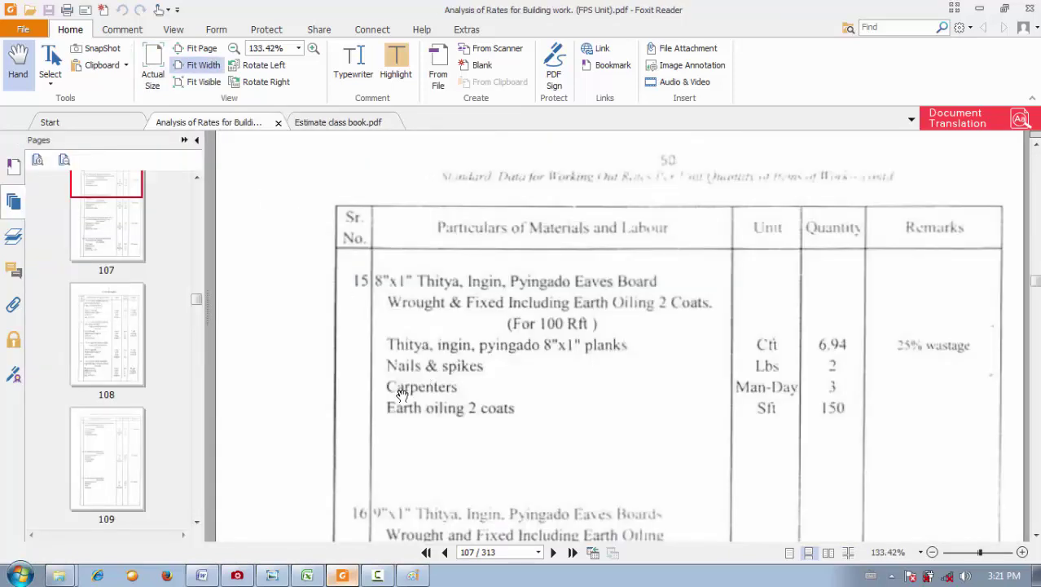
- Switch to Excel and enter Carpenter in B130 as the next labour row for item 18
{"action": "left_click", "coordinate": [307, 576]}
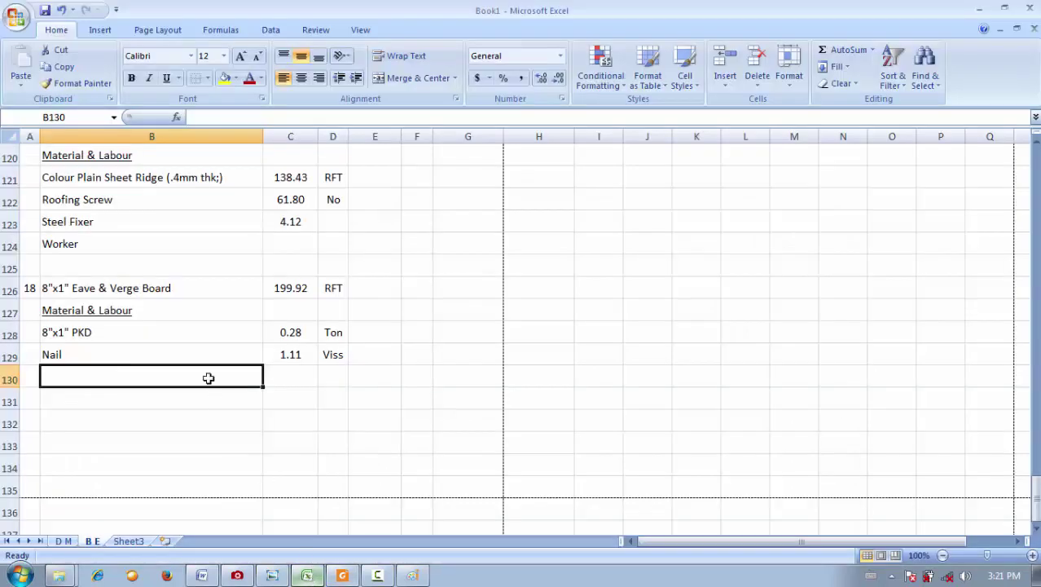
{"action": "type", "text": "Carpen"}
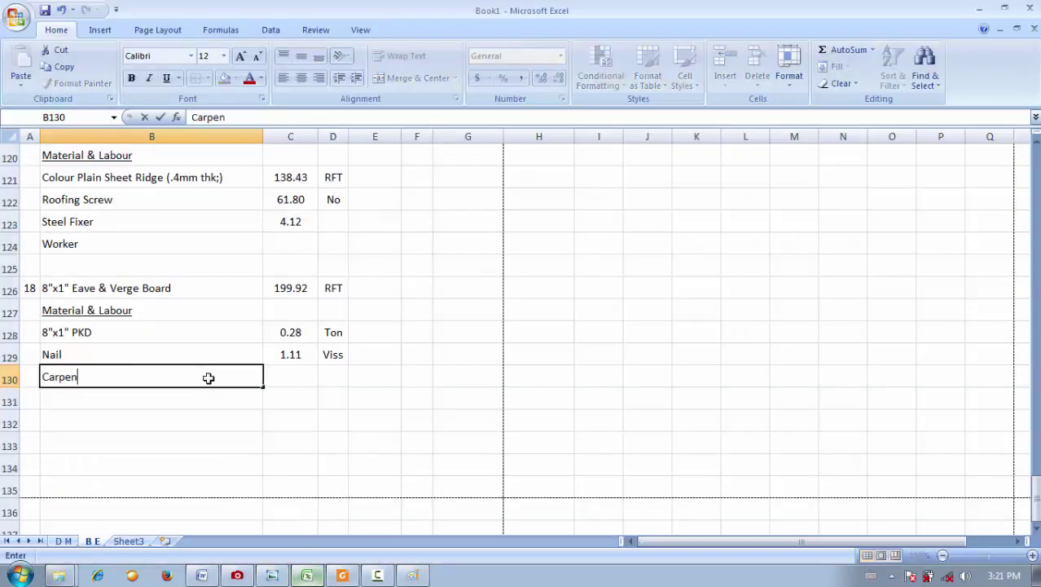
{"action": "type", "text": "ter"}
{"action": "key", "text": "Tab"}
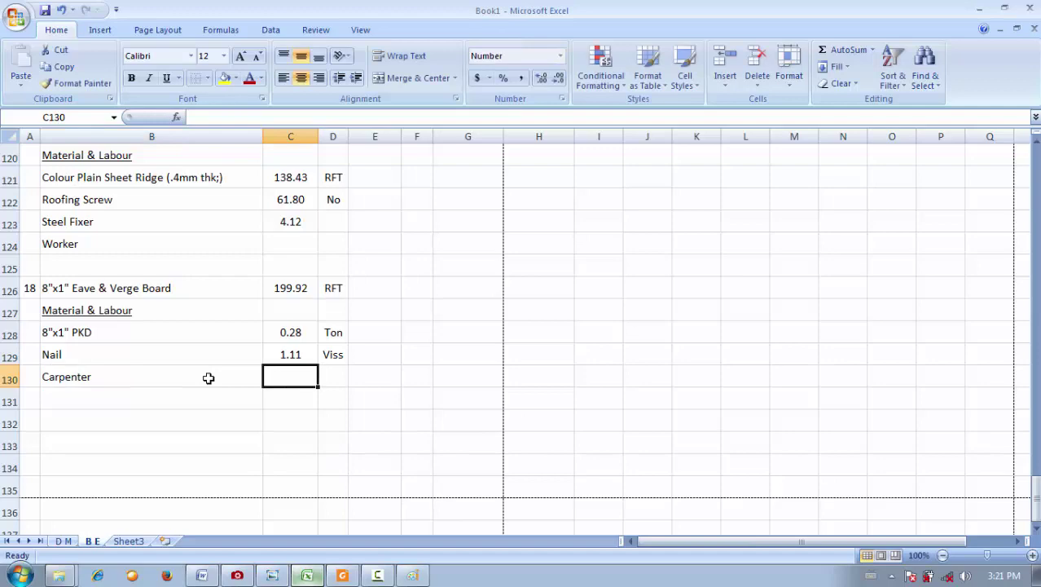
- Check the carpenter rate in the Foxit Reader rate analysis, then return to Excel and enter =C126*3/100 in C130
{"action": "left_click", "coordinate": [309, 575]}
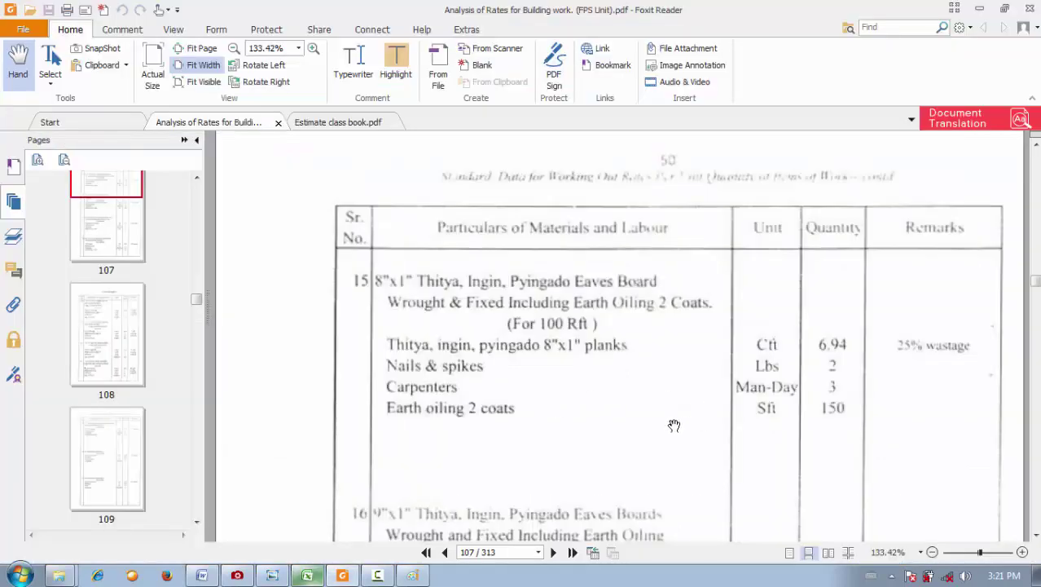
{"action": "left_click", "coordinate": [307, 576]}
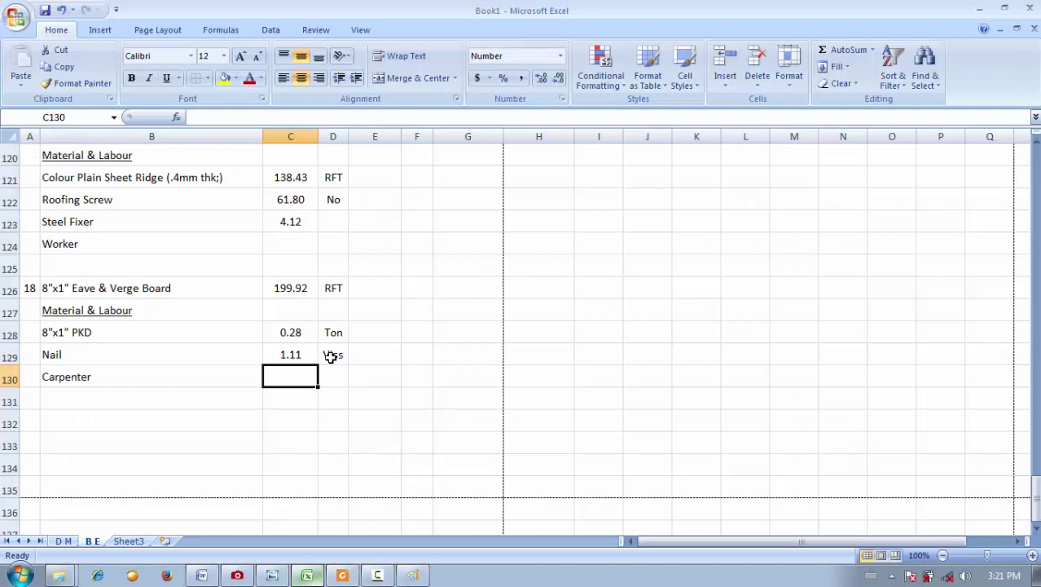
{"action": "type", "text": "="}
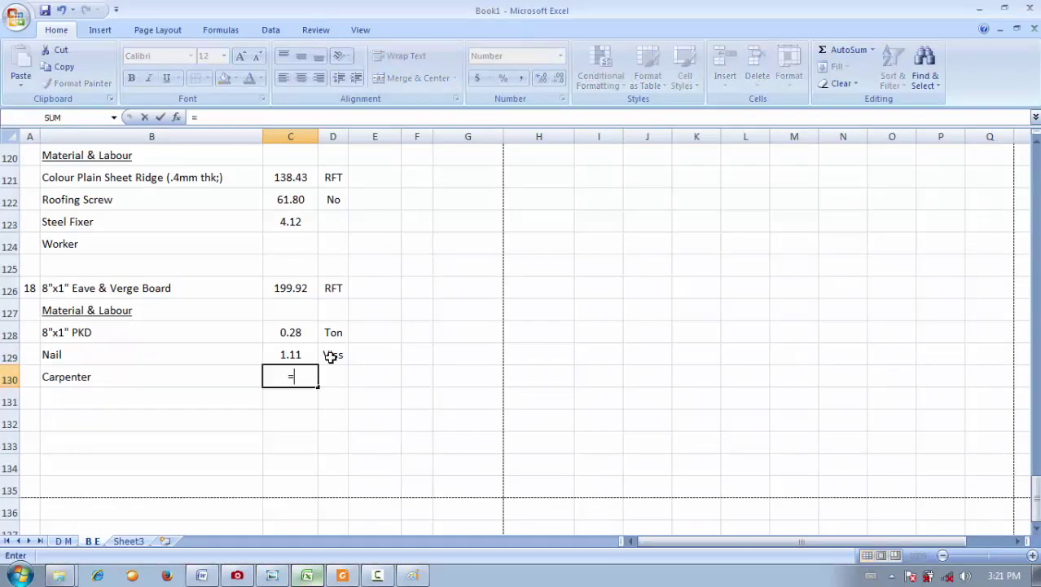
{"action": "left_click", "coordinate": [298, 290]}
{"action": "type", "text": "*3/100"}
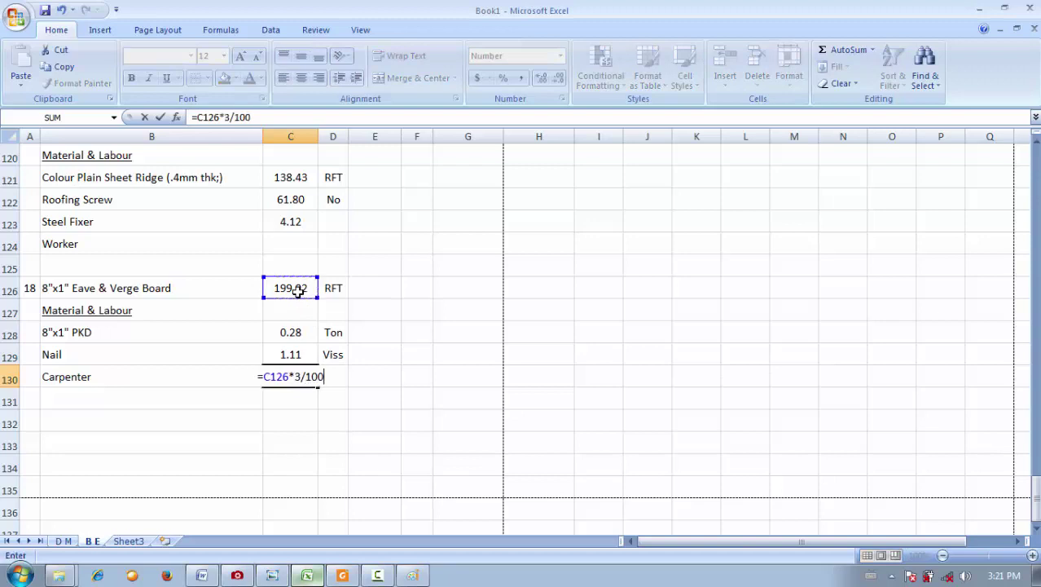
{"action": "key", "text": "Return"}
- Enter No as the unit of the Carpenter row in D130 and check the rate analysis in Foxit Reader before returning to Excel
{"action": "left_click", "coordinate": [334, 374]}
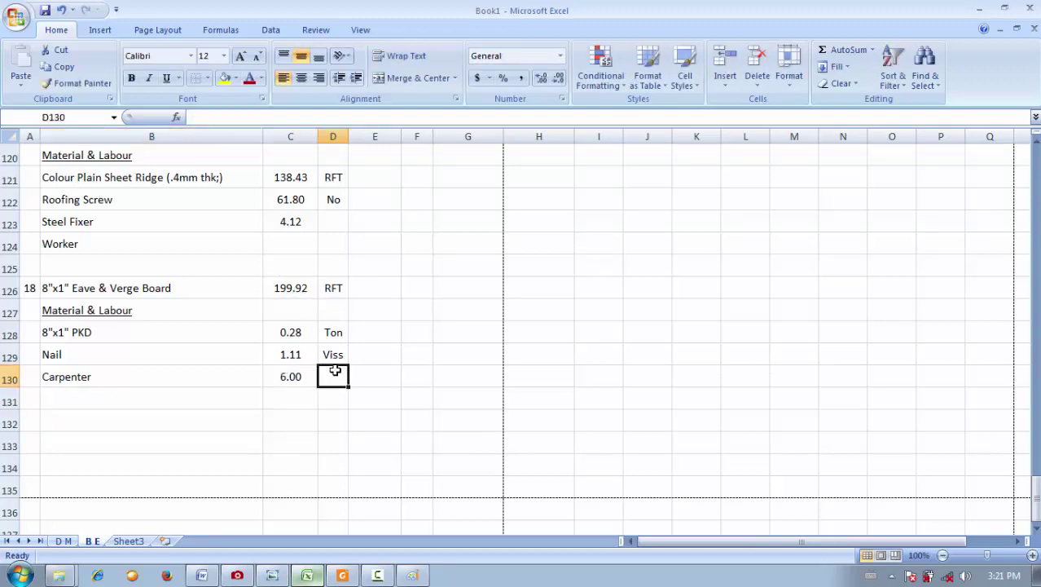
{"action": "type", "text": "MNO"}
{"action": "key", "text": "BackSpace"}
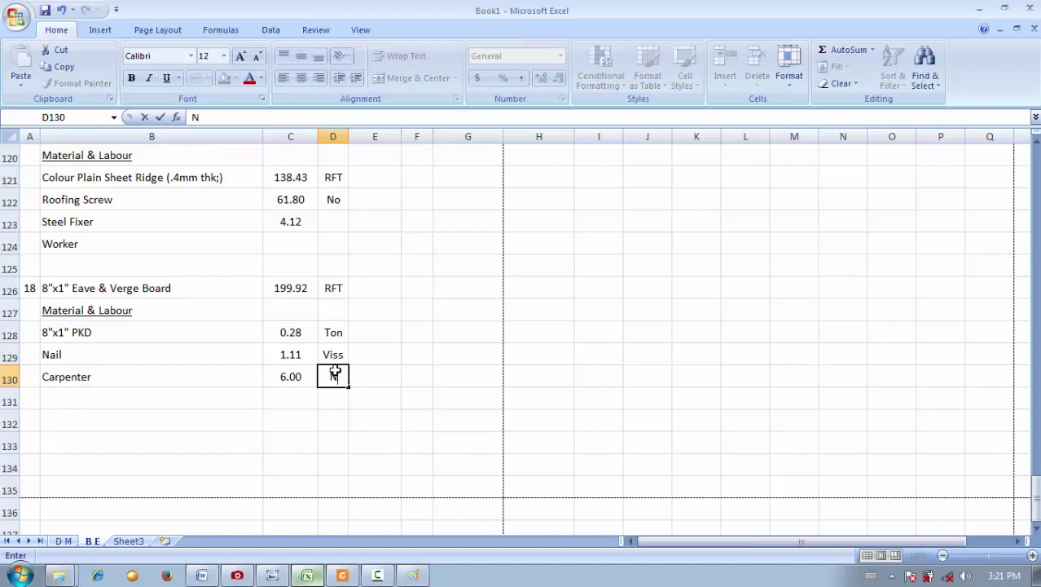
{"action": "left_click", "coordinate": [345, 574]}
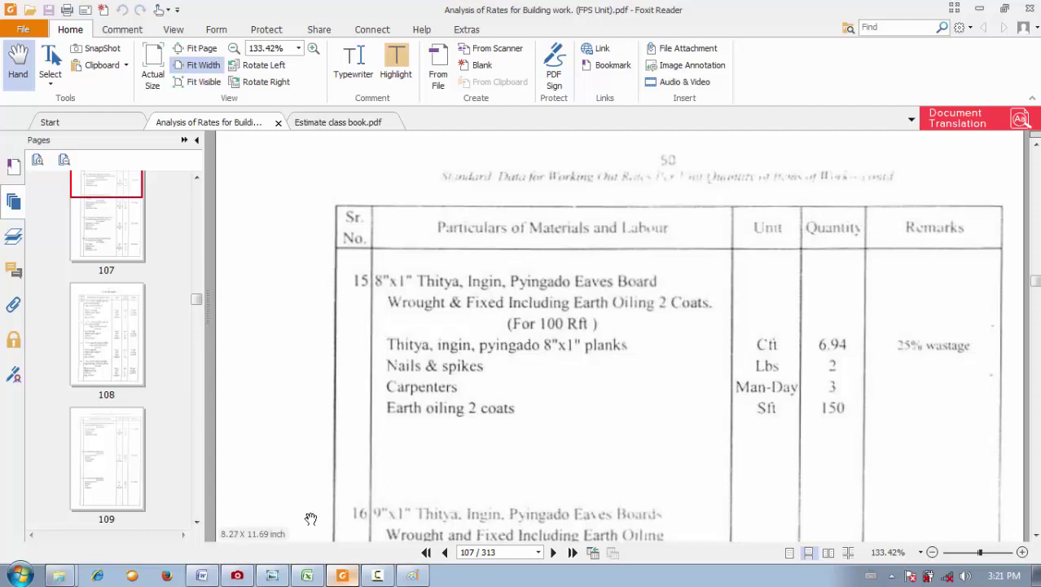
{"action": "left_click", "coordinate": [317, 575]}
{"action": "left_click", "coordinate": [399, 397]}
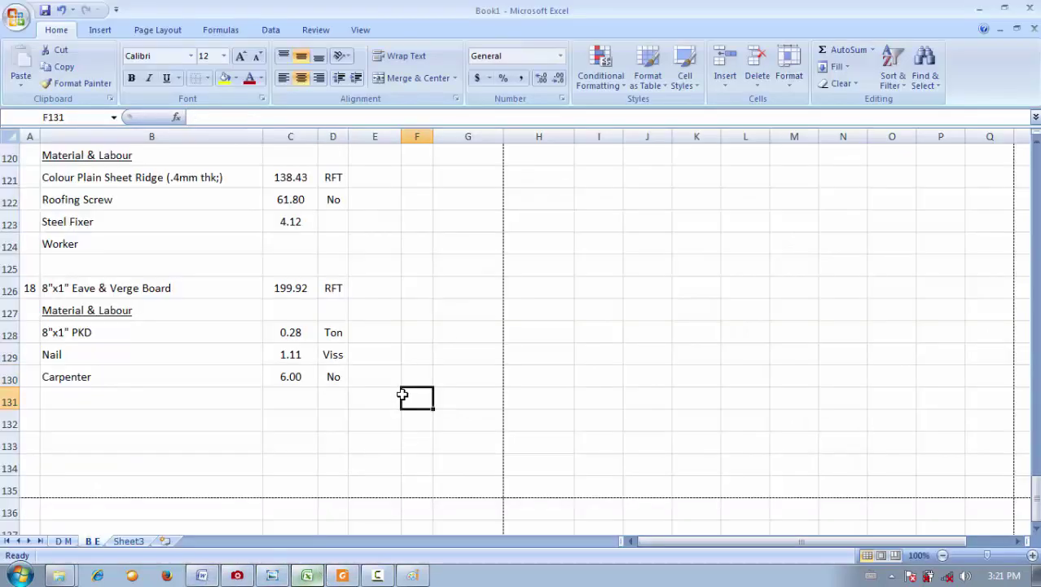
- Select B131, check the earth oiling entry in the Foxit Reader eaves board rate analysis, and return to Excel
{"action": "left_click", "coordinate": [224, 397]}
{"action": "left_click", "coordinate": [307, 575]}
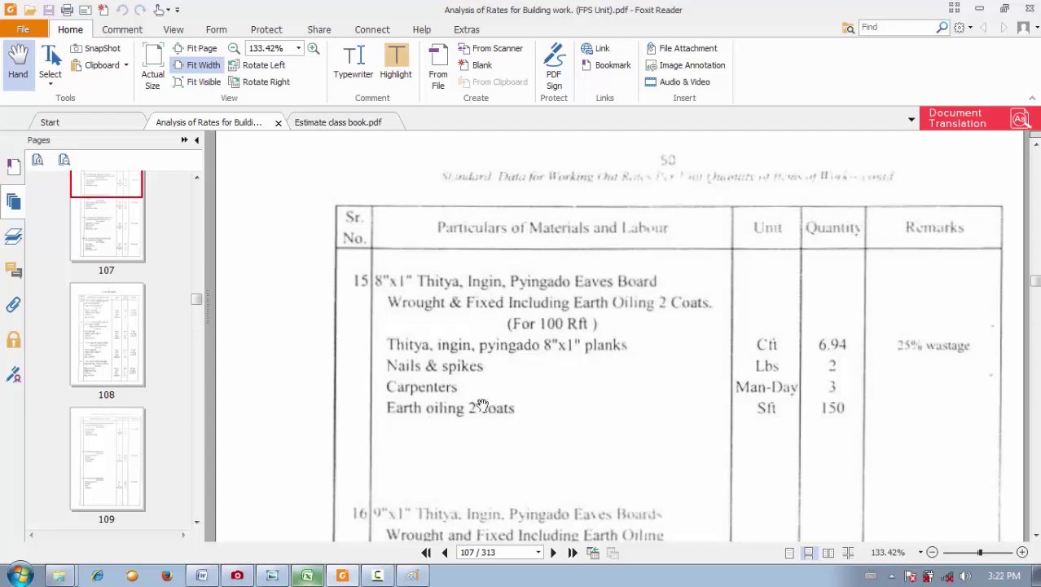
{"action": "left_click", "coordinate": [307, 575]}
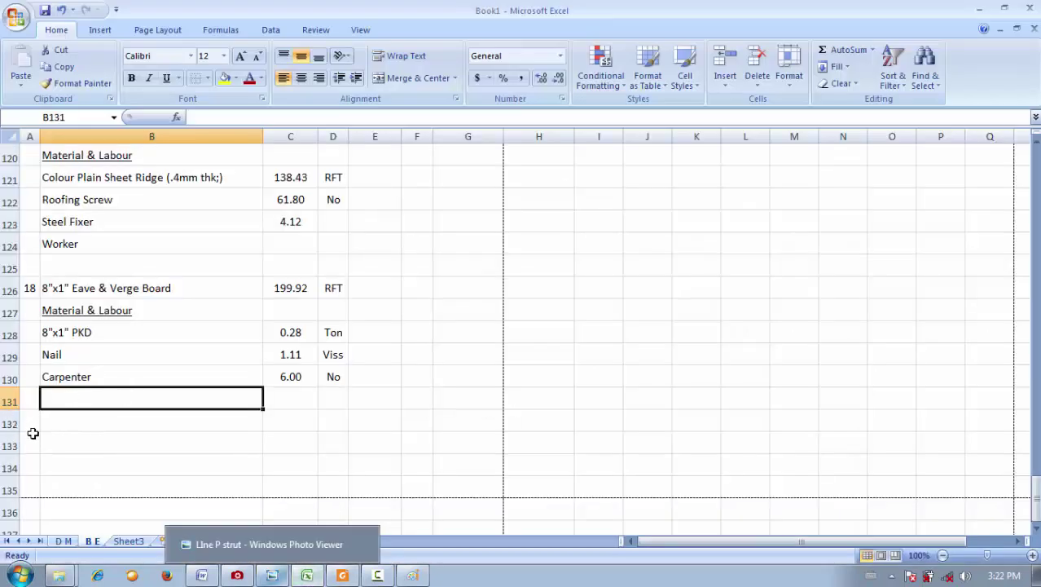